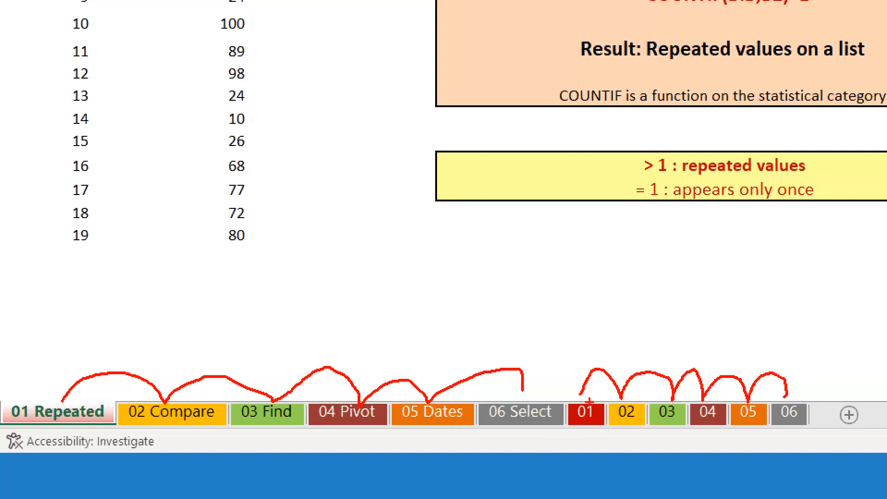
Step: Select the BSC ID values in B2:B20 and show Conditional Formatting's Highlight Cells Rules submenu
{"action": "mouse_move", "coordinate": [591, 429]}
{"action": "left_mouse_down"}
{"action": "mouse_move", "coordinate": [631, 424]}
{"action": "mouse_move", "coordinate": [659, 435]}
{"action": "mouse_move", "coordinate": [670, 423]}
{"action": "mouse_move", "coordinate": [765, 439]}
{"action": "mouse_move", "coordinate": [776, 426]}
{"action": "left_mouse_up"}
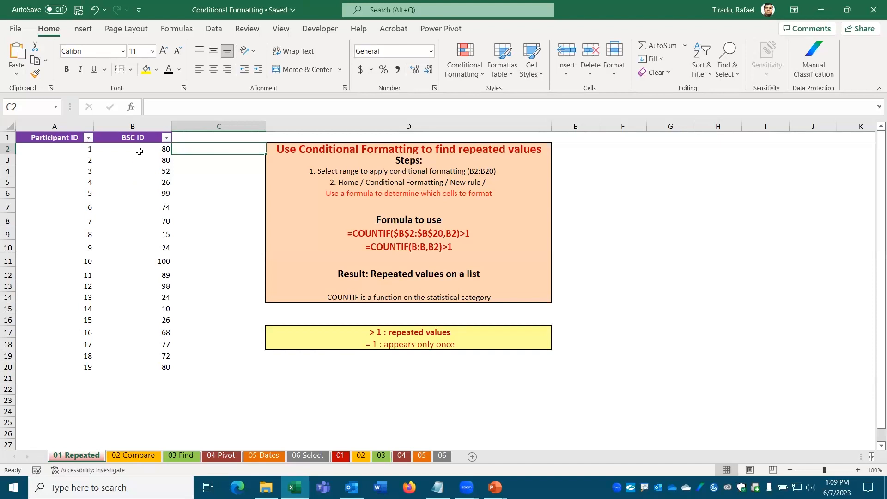
{"action": "left_click_drag", "start_coordinate": [136, 147], "coordinate": [131, 365]}
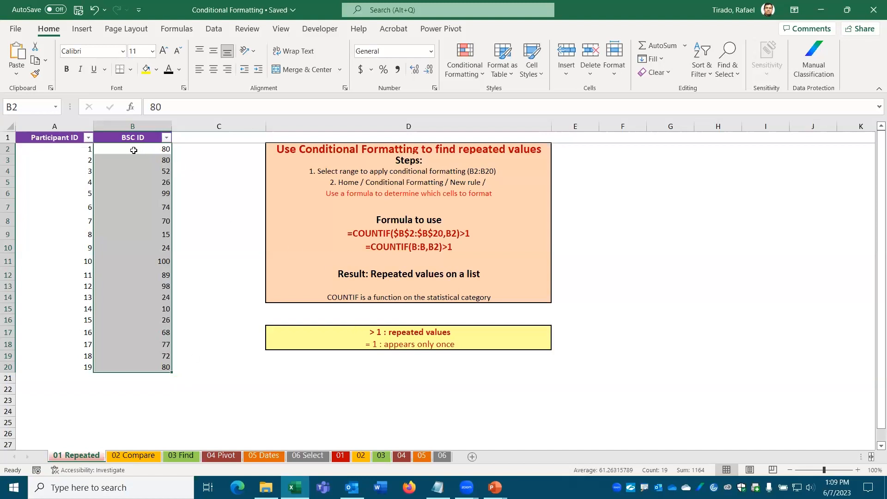
{"action": "left_click_drag", "start_coordinate": [132, 150], "coordinate": [126, 368]}
{"action": "left_click", "coordinate": [467, 77]}
{"action": "mouse_move", "coordinate": [467, 83]}
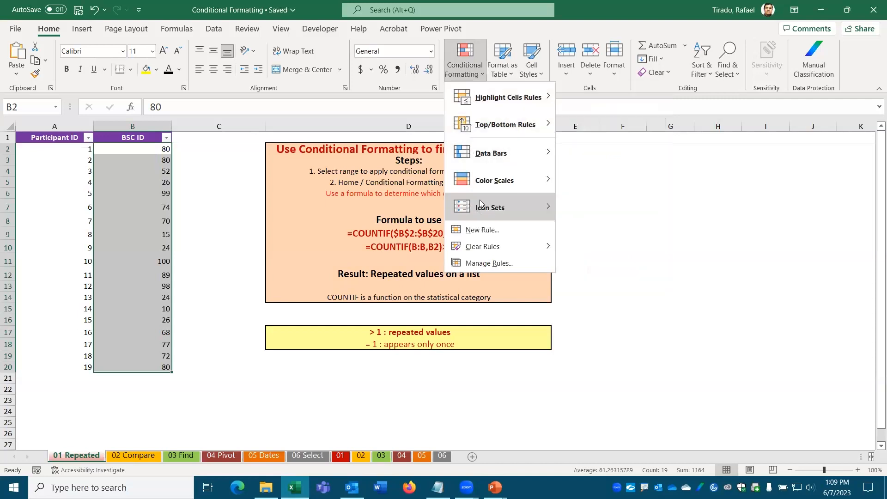
{"action": "mouse_move", "coordinate": [482, 99]}
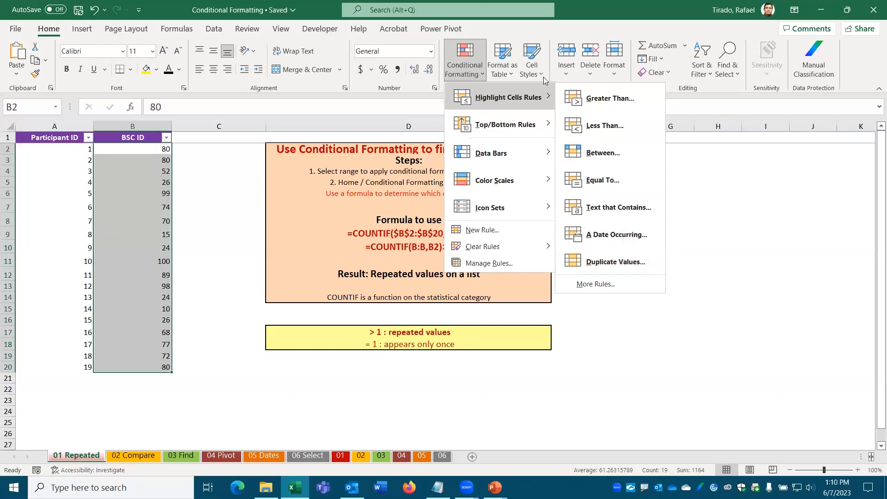
Step: Open Duplicate Values to preview repeated IDs 80, 26 and 24 in light red, moving the dialog aside
{"action": "left_click", "coordinate": [636, 265]}
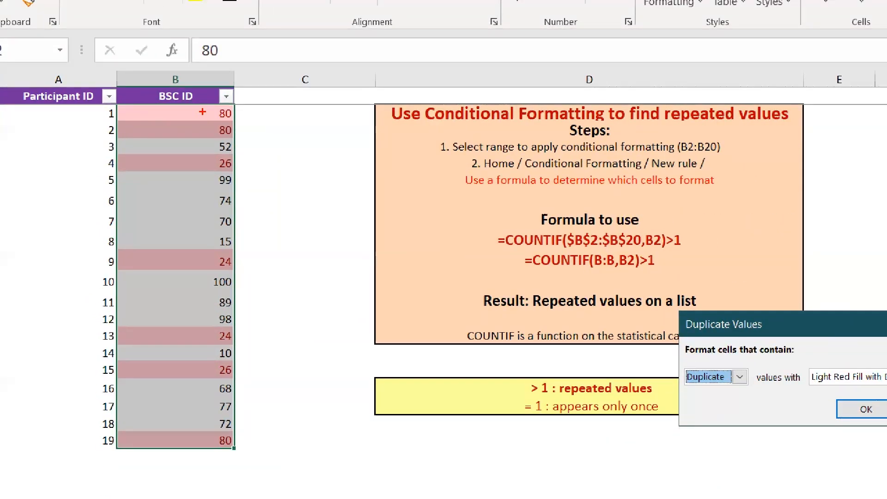
{"action": "mouse_move", "coordinate": [207, 112]}
{"action": "left_mouse_down"}
{"action": "mouse_move", "coordinate": [206, 135]}
{"action": "mouse_move", "coordinate": [301, 333]}
{"action": "mouse_move", "coordinate": [262, 431]}
{"action": "mouse_move", "coordinate": [243, 440]}
{"action": "left_mouse_up"}
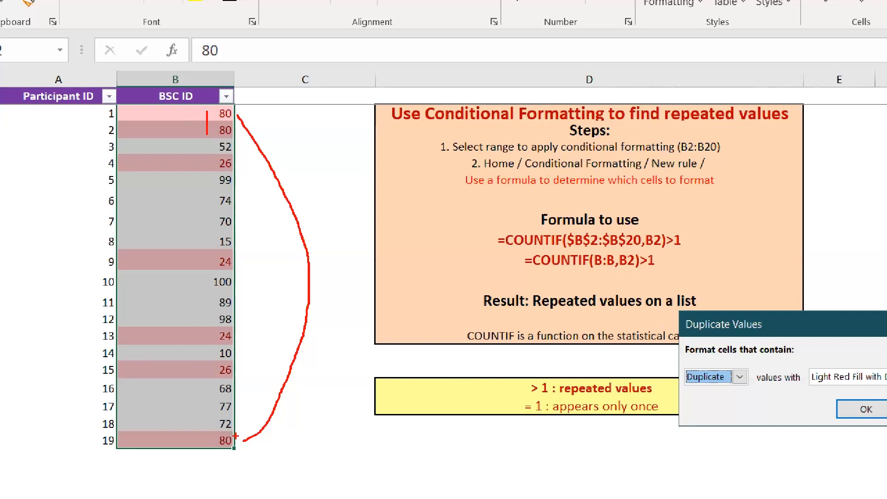
{"action": "key", "text": "Escape"}
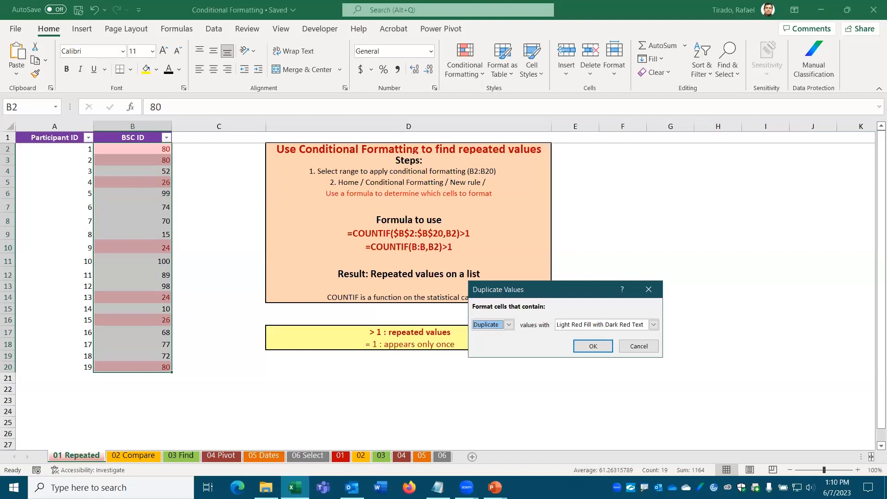
{"action": "left_click_drag", "start_coordinate": [290, 160], "coordinate": [455, 276]}
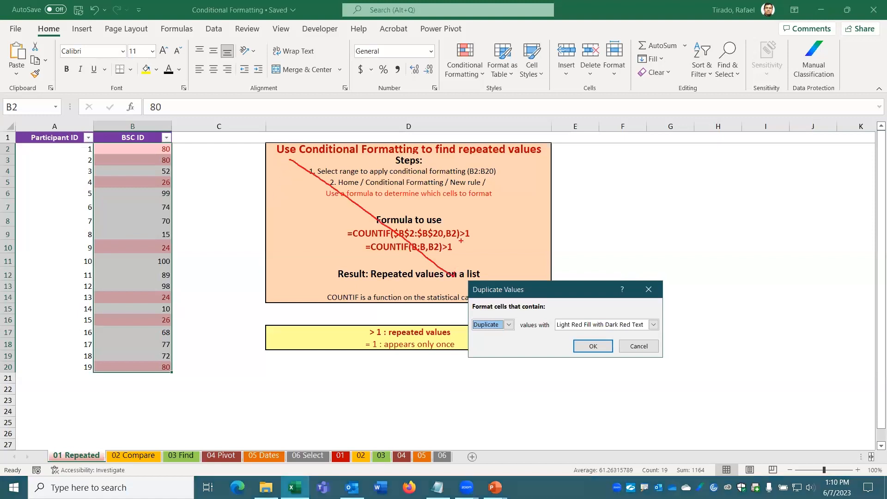
{"action": "left_click_drag", "start_coordinate": [470, 158], "coordinate": [318, 254]}
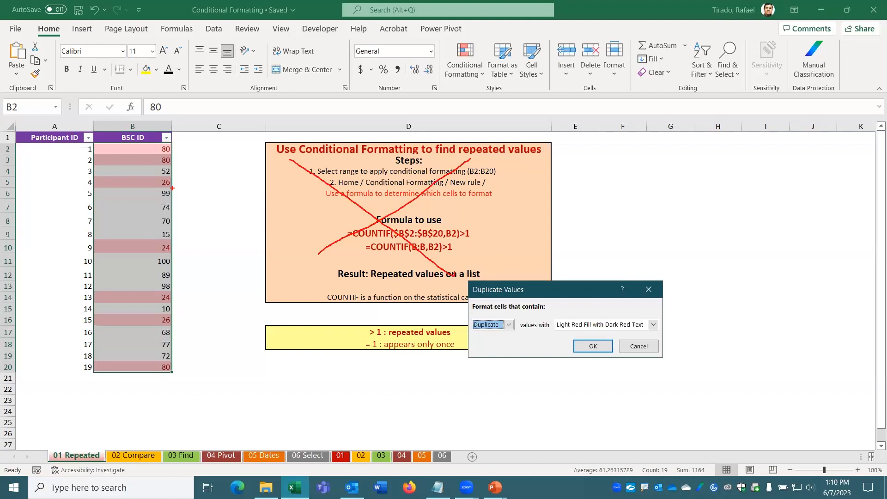
{"action": "key", "text": "Escape"}
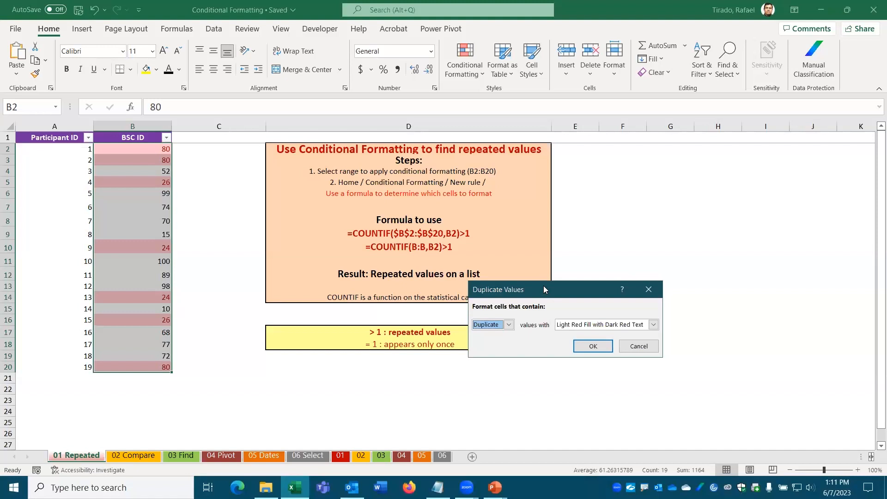
{"action": "left_click_drag", "start_coordinate": [543, 286], "coordinate": [595, 164]}
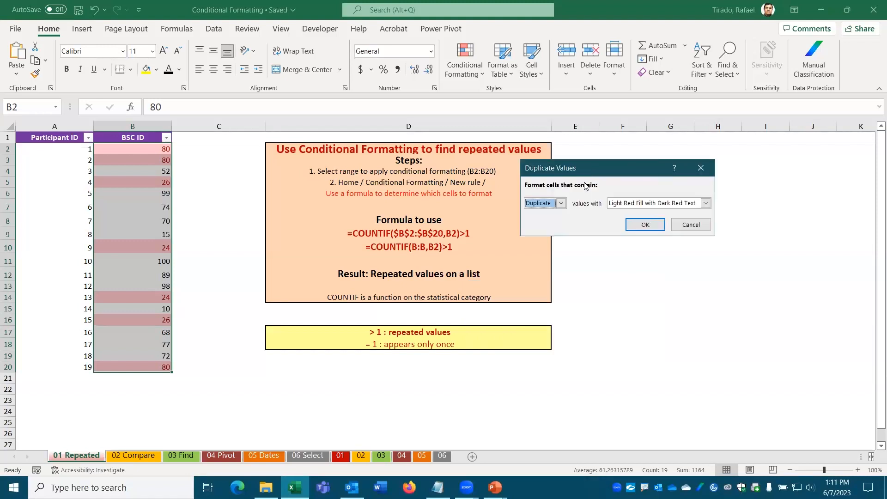
Step: Apply Yellow Fill with Dark Yellow Text to duplicate BSC IDs after briefly previewing Unique values
{"action": "left_click", "coordinate": [627, 205]}
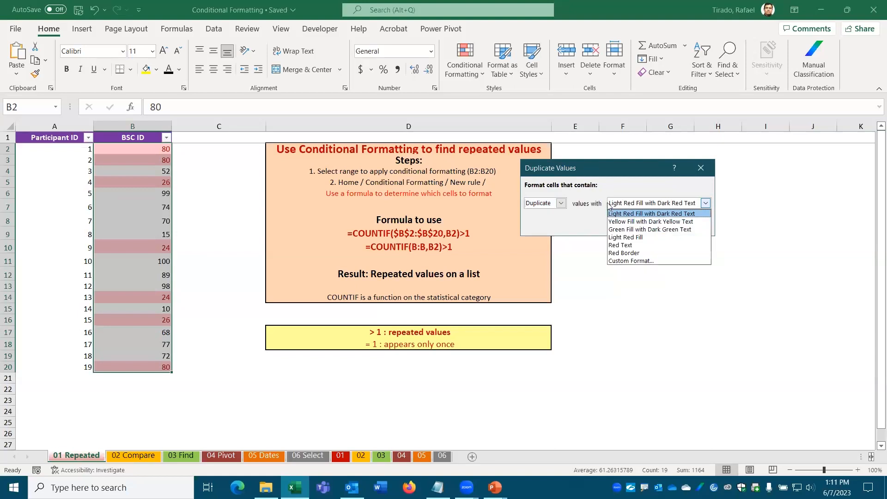
{"action": "left_click", "coordinate": [641, 222]}
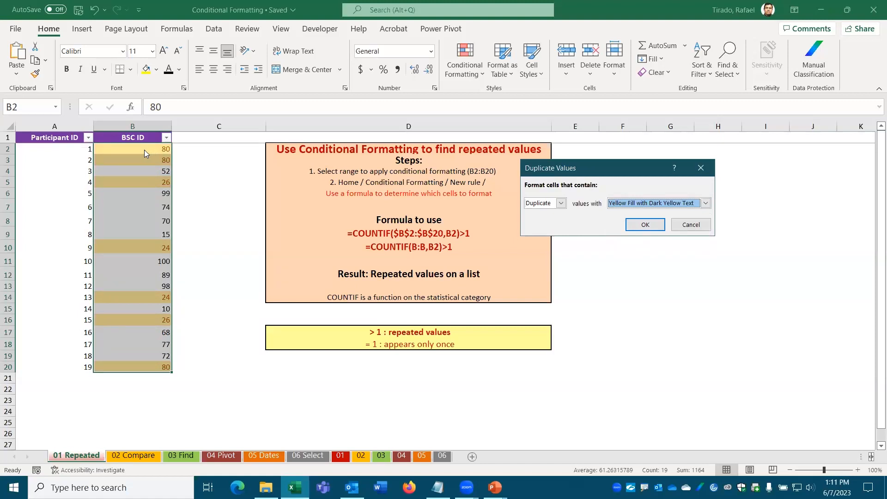
{"action": "left_click", "coordinate": [560, 204]}
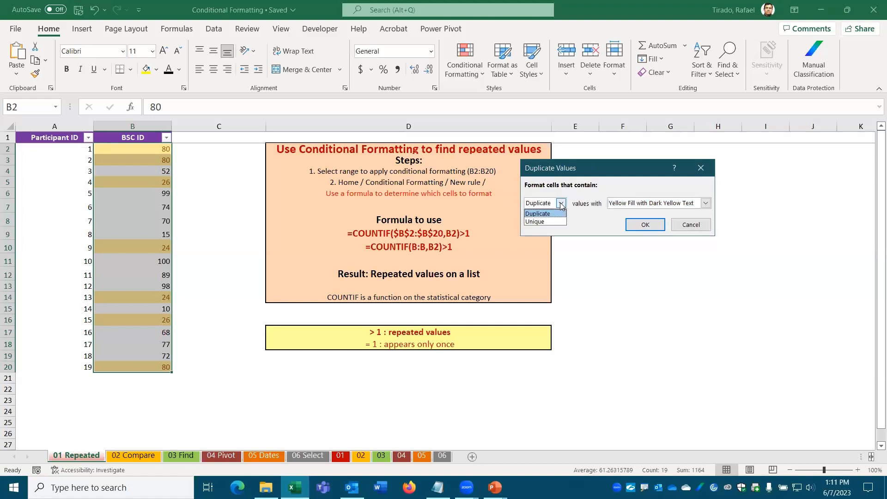
{"action": "left_click", "coordinate": [547, 221]}
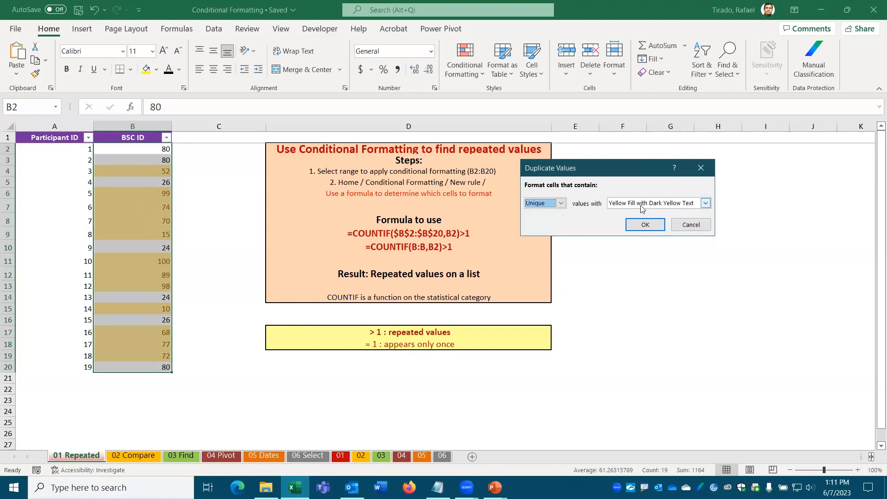
{"action": "left_click", "coordinate": [561, 203]}
{"action": "left_click", "coordinate": [549, 213]}
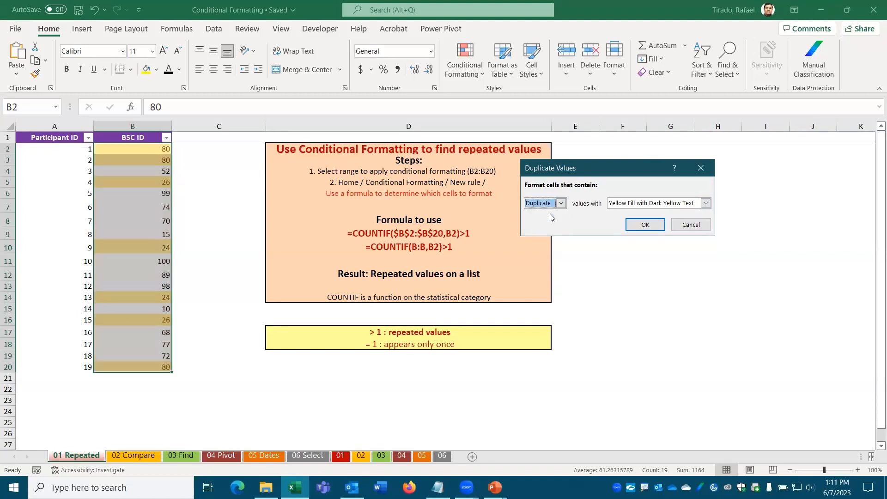
{"action": "left_click", "coordinate": [646, 225]}
{"action": "left_click", "coordinate": [217, 232]}
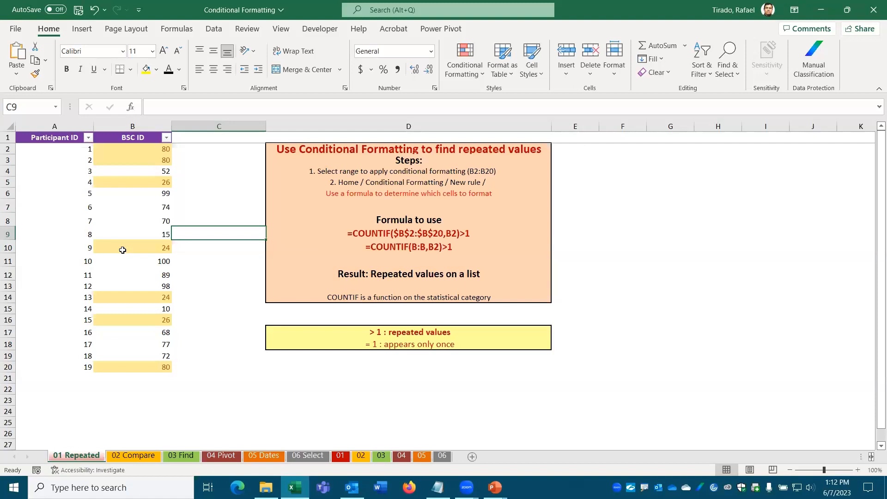
Step: Clear all conditional formatting rules from the entire sheet, removing the yellow highlights on B2:B20
{"action": "left_click", "coordinate": [473, 75]}
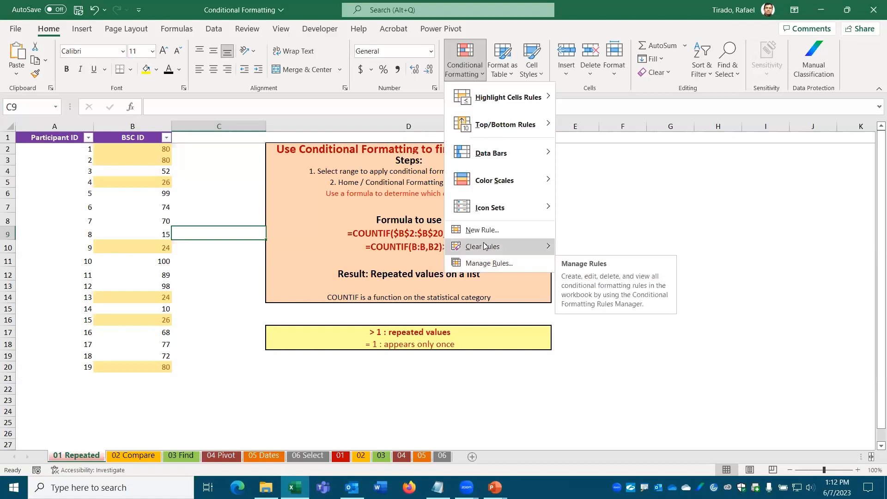
{"action": "mouse_move", "coordinate": [483, 247]}
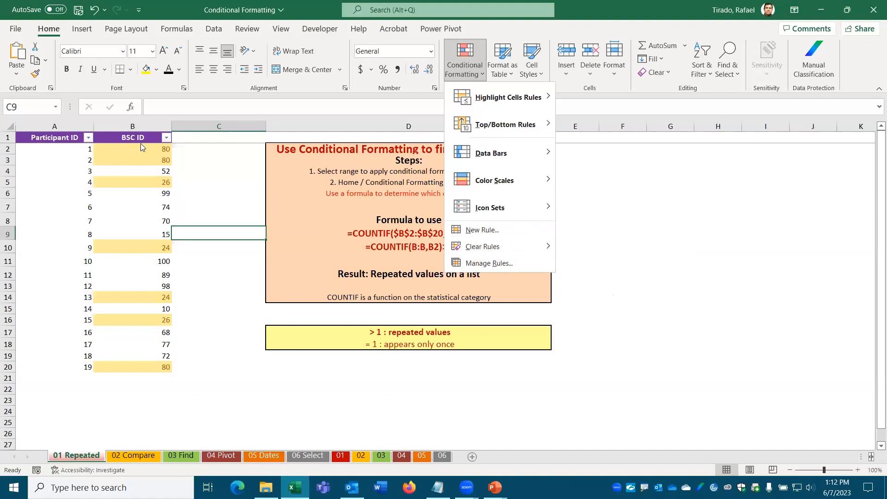
{"action": "left_click", "coordinate": [206, 285]}
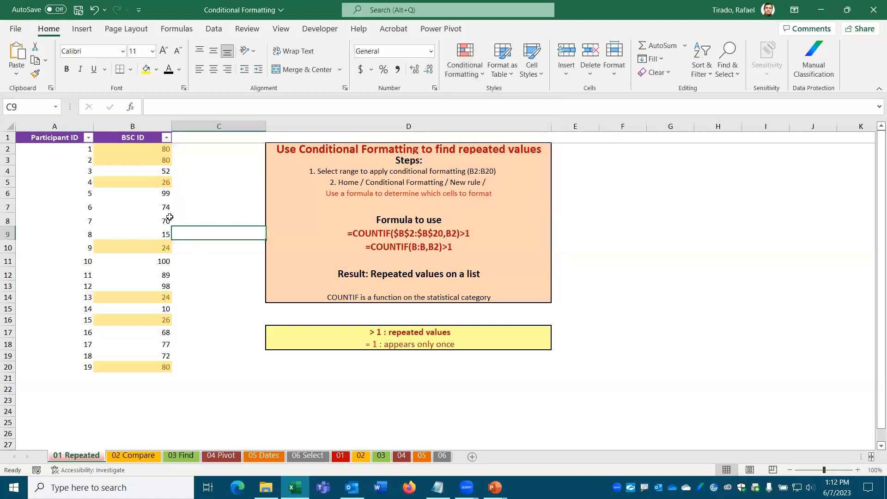
{"action": "left_click_drag", "start_coordinate": [138, 150], "coordinate": [129, 367]}
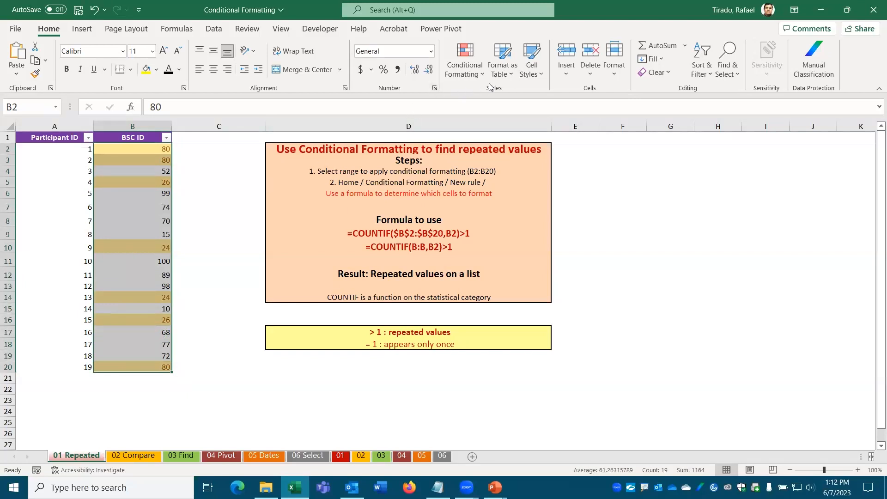
{"action": "left_click", "coordinate": [471, 74]}
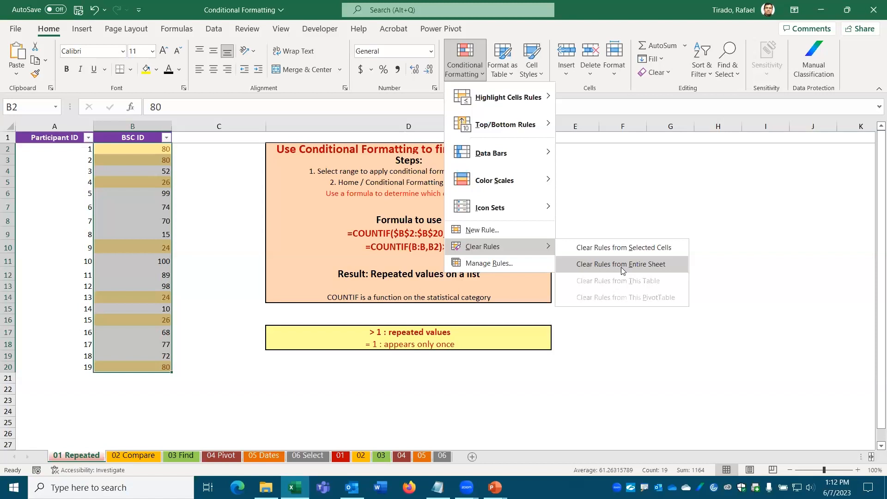
{"action": "left_click", "coordinate": [621, 264]}
{"action": "left_click", "coordinate": [123, 152]}
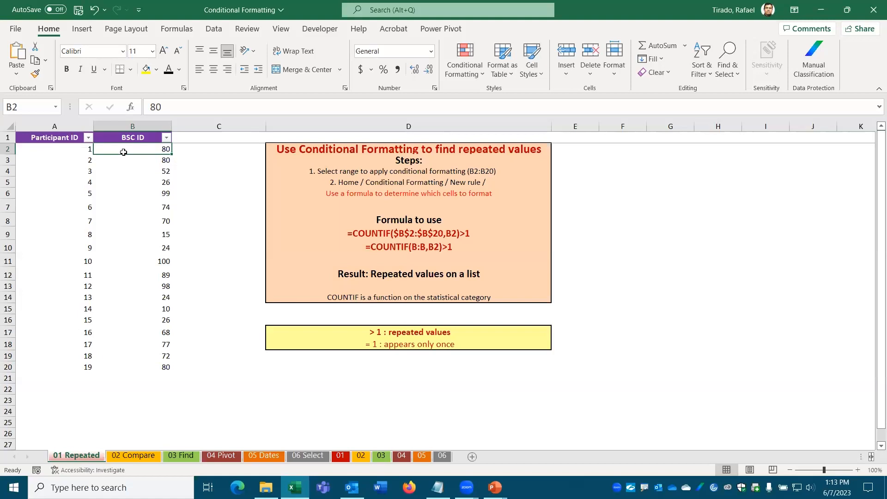
Step: Enter =COUNT(B2:B20) in C2, which returns 19
{"action": "mouse_move", "coordinate": [123, 151]}
{"action": "left_mouse_down"}
{"action": "mouse_move", "coordinate": [145, 364]}
{"action": "mouse_move", "coordinate": [135, 149]}
{"action": "left_mouse_up"}
{"action": "left_click", "coordinate": [185, 148]}
{"action": "type", "text": "="}
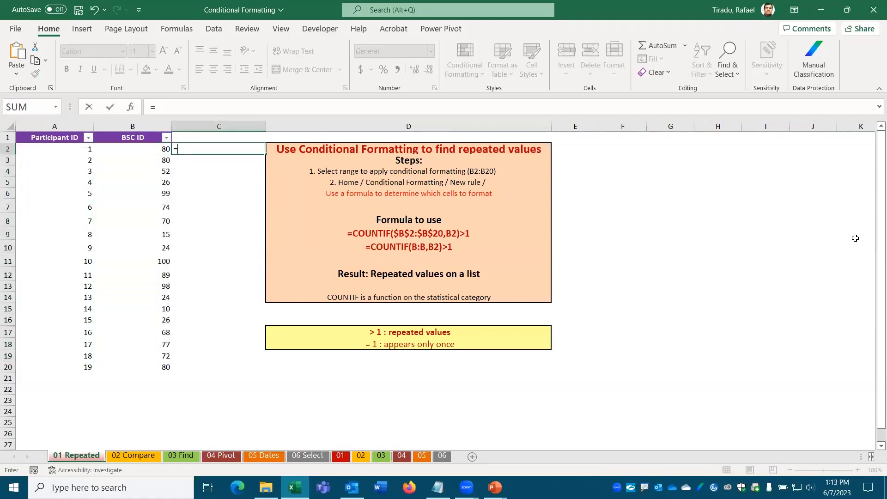
{"action": "type", "text": "COUNT"}
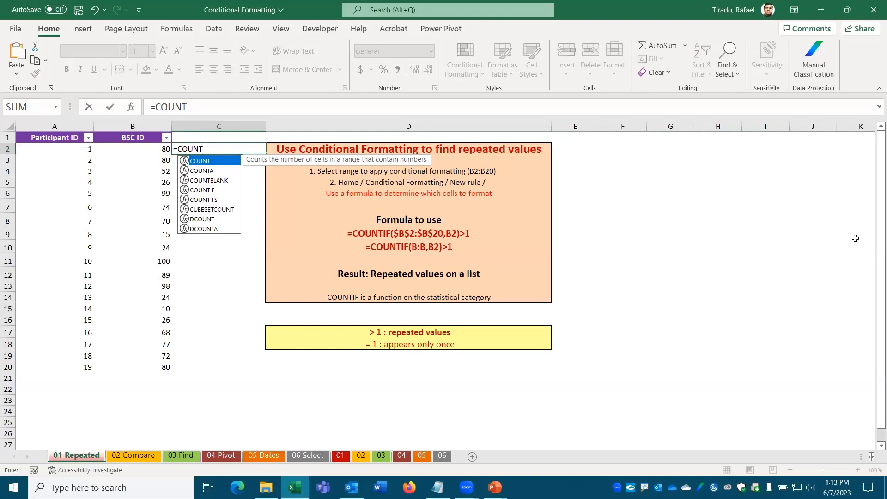
{"action": "type", "text": "("}
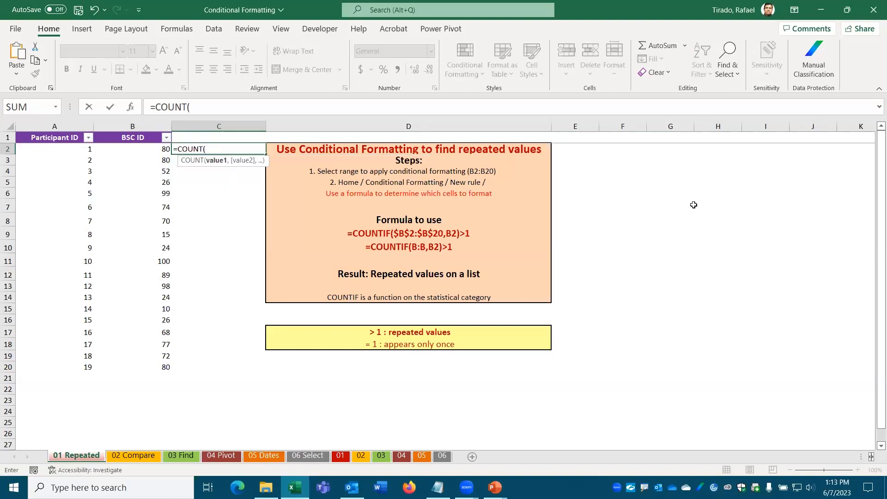
{"action": "left_click_drag", "start_coordinate": [151, 147], "coordinate": [148, 362]}
{"action": "key", "text": "Return"}
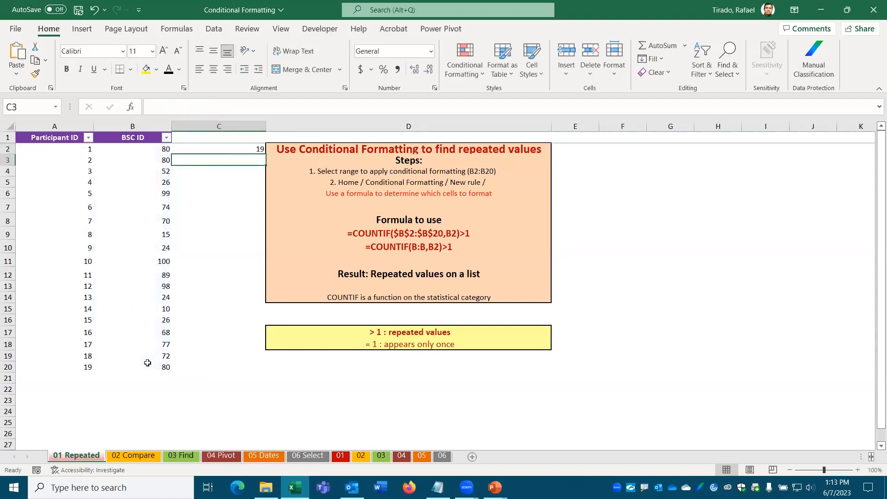
{"action": "left_click", "coordinate": [248, 149]}
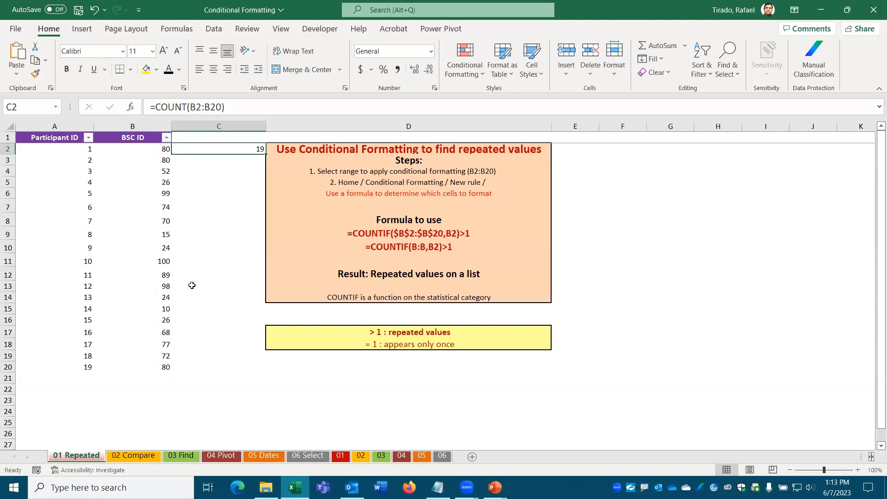
Step: Change C2's formula to COUNTIF with B2:B20 as the count range
{"action": "left_click", "coordinate": [242, 108]}
{"action": "key", "text": "BackSpace"}
{"action": "key", "text": "BackSpace"}
{"action": "key", "text": "BackSpace"}
{"action": "key", "text": "BackSpace"}
{"action": "key", "text": "BackSpace"}
{"action": "key", "text": "BackSpace"}
{"action": "key", "text": "BackSpace"}
{"action": "key", "text": "BackSpace"}
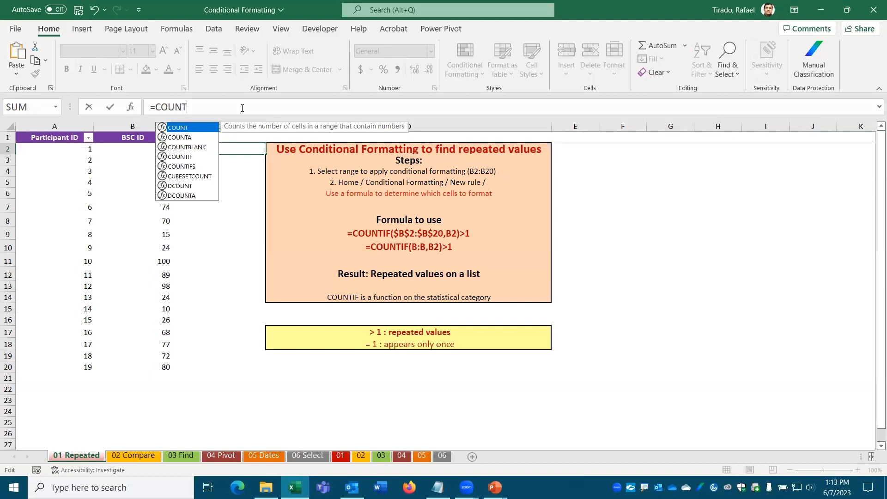
{"action": "type", "text": "IF"}
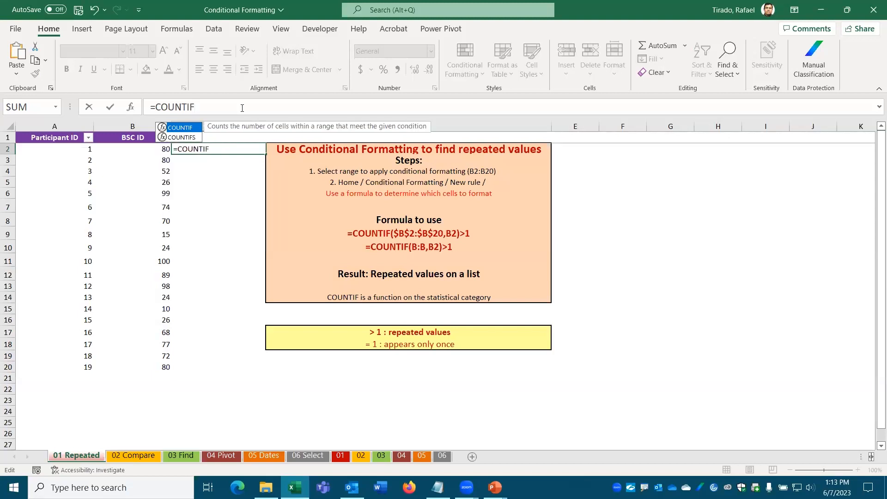
{"action": "type", "text": "1"}
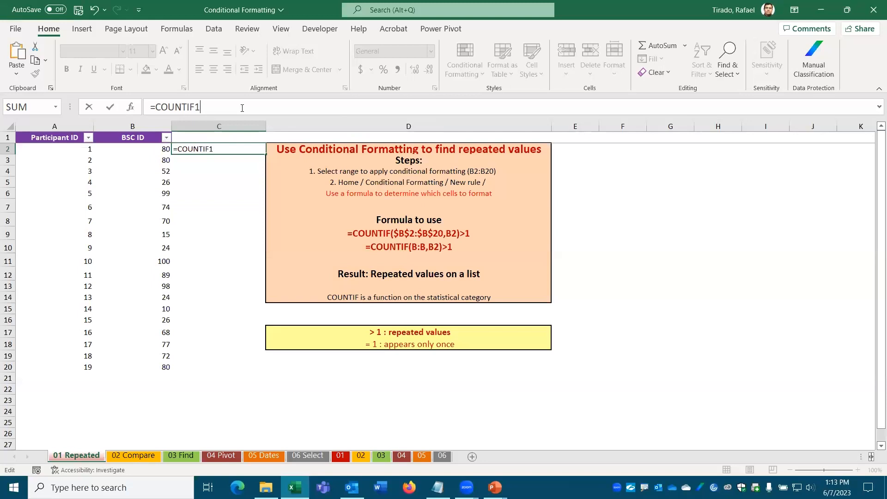
{"action": "key", "text": "BackSpace"}
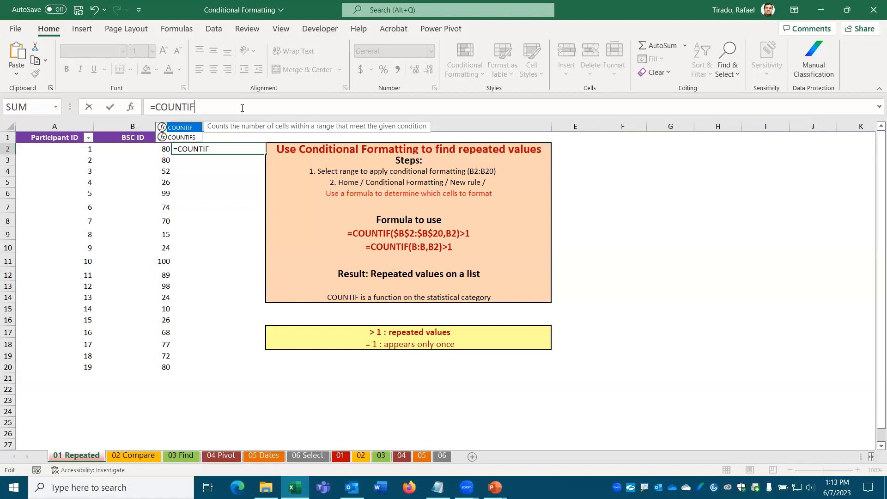
{"action": "type", "text": "("}
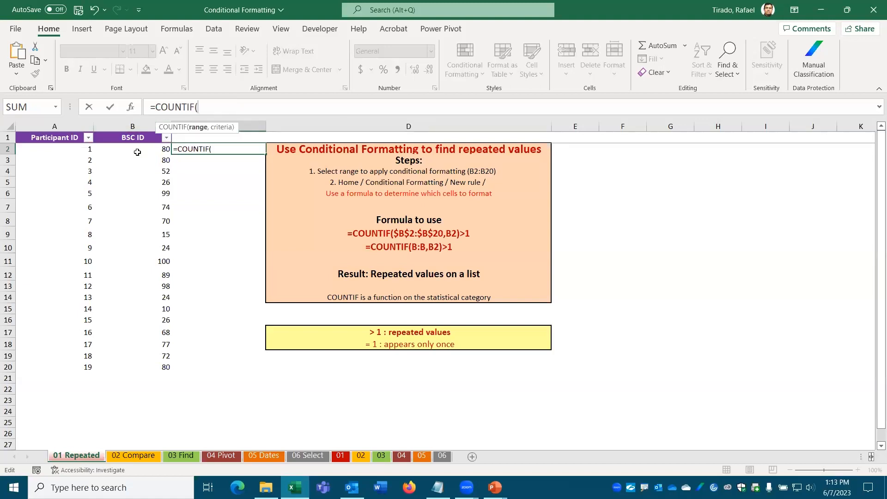
{"action": "left_click_drag", "start_coordinate": [137, 152], "coordinate": [119, 364]}
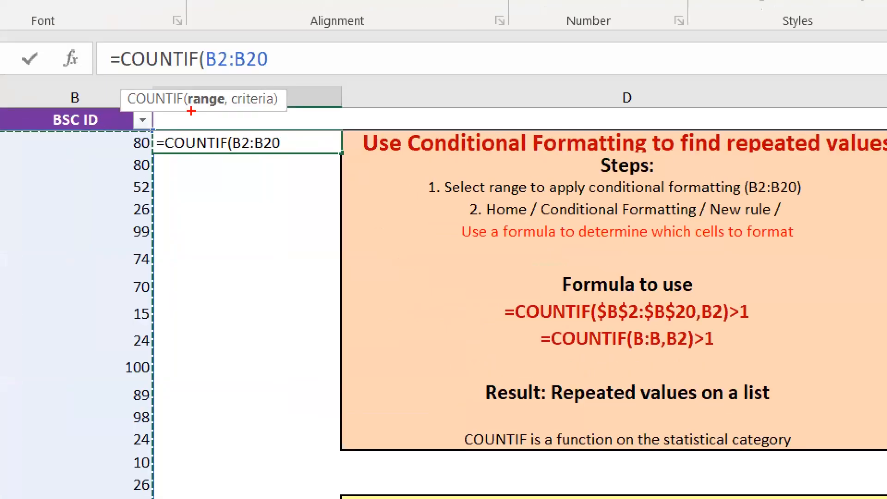
Step: Add cell B2 as the COUNTIF criteria in place of a typed 80
{"action": "left_click_drag", "start_coordinate": [190, 111], "coordinate": [227, 110]}
{"action": "left_click_drag", "start_coordinate": [235, 111], "coordinate": [275, 115]}
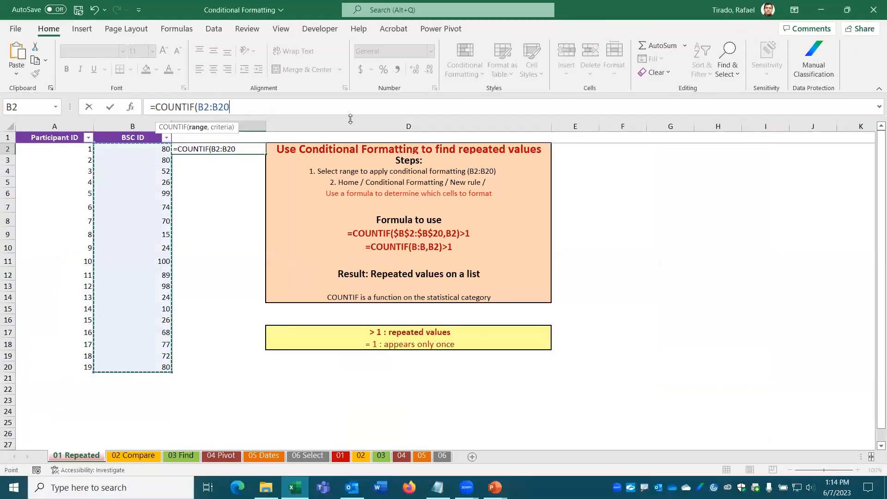
{"action": "type", "text": ","}
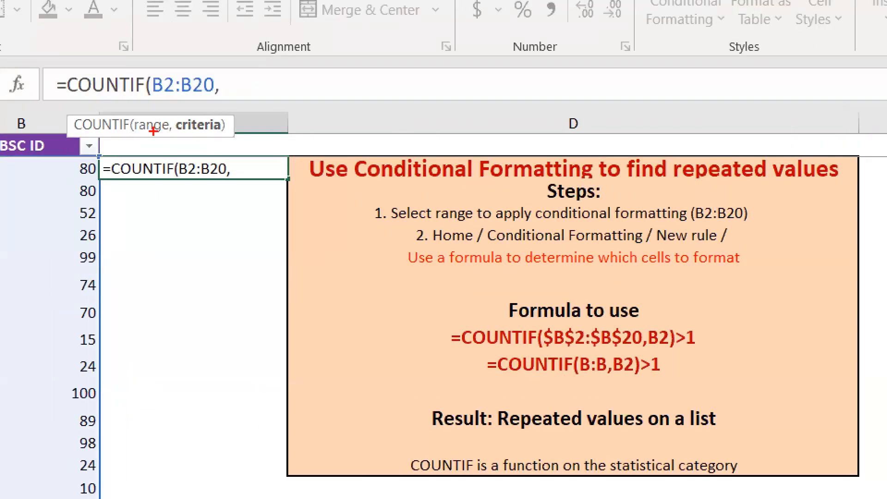
{"action": "mouse_move", "coordinate": [154, 131]}
{"action": "left_mouse_down"}
{"action": "mouse_move", "coordinate": [217, 144]}
{"action": "mouse_move", "coordinate": [219, 136]}
{"action": "left_mouse_up"}
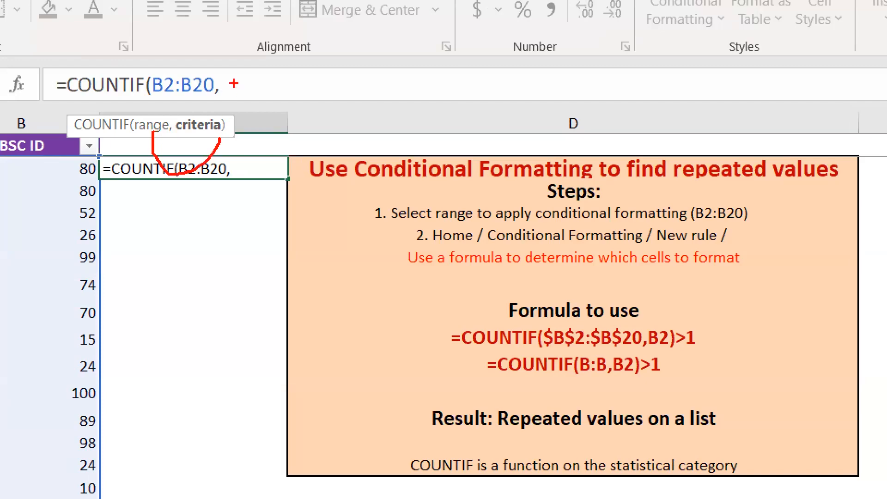
{"action": "type", "text": "80"}
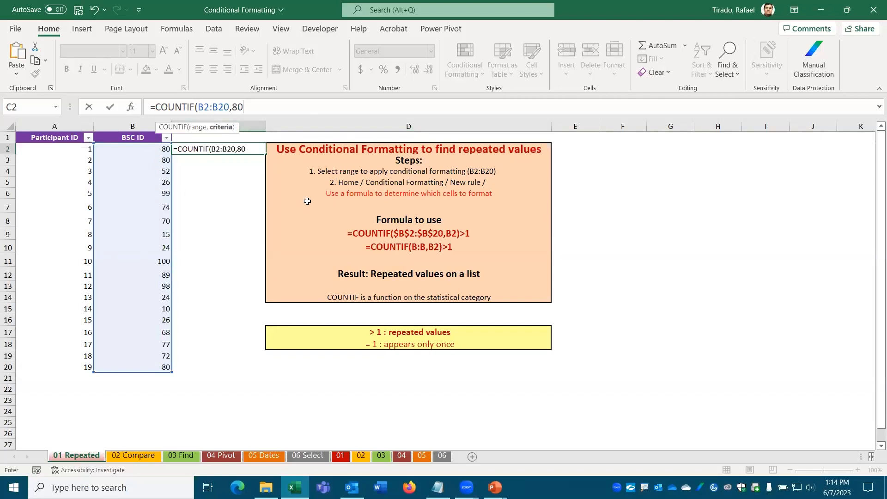
{"action": "key", "text": "BackSpace"}
{"action": "key", "text": "BackSpace"}
{"action": "left_click", "coordinate": [135, 146]}
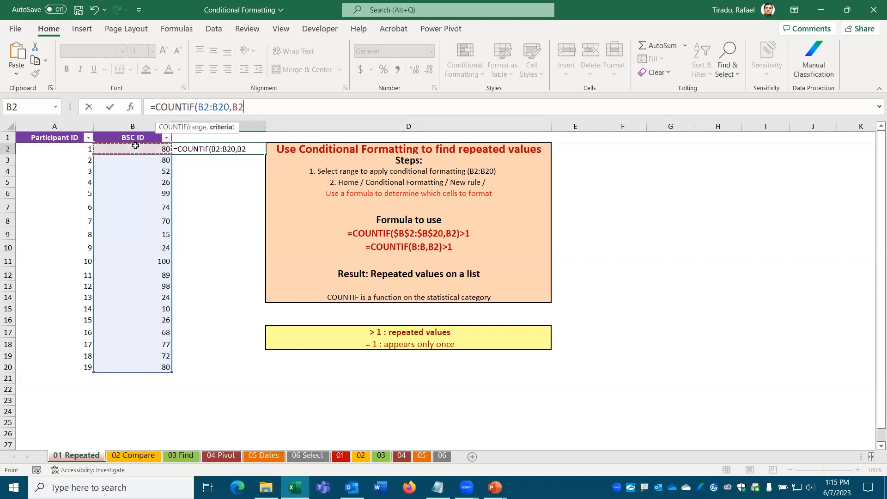
Step: Commit =COUNTIF(B2:B20,B2) in C2, returning 3, and compare it against the 80 entries in column B
{"action": "type", "text": ")"}
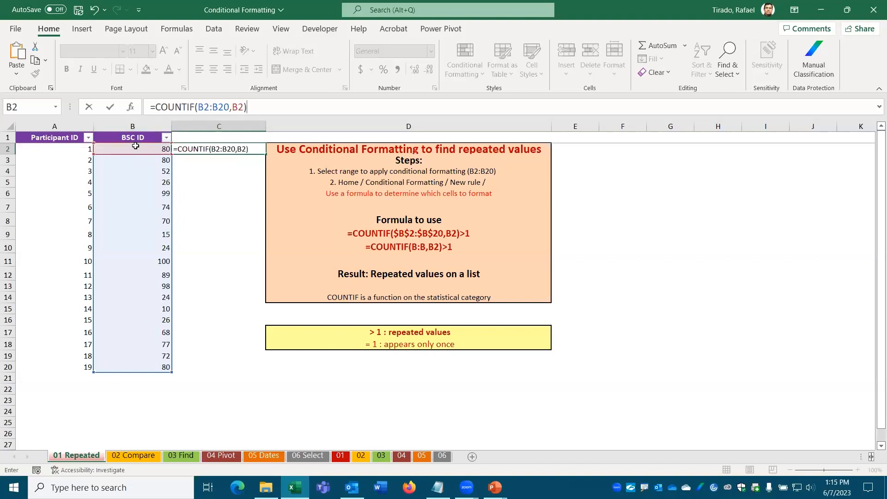
{"action": "key", "text": "ctrl+Return"}
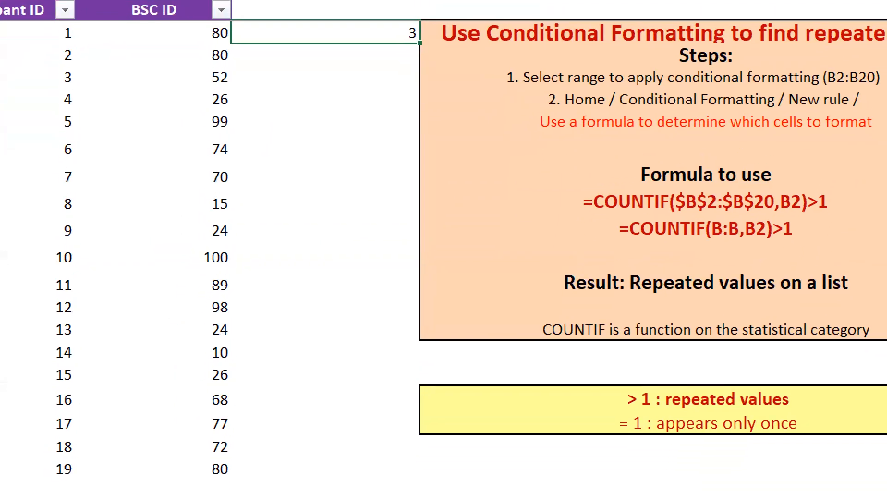
{"action": "mouse_move", "coordinate": [206, 43]}
{"action": "left_mouse_down"}
{"action": "mouse_move", "coordinate": [192, 58]}
{"action": "mouse_move", "coordinate": [162, 416]}
{"action": "mouse_move", "coordinate": [182, 479]}
{"action": "mouse_move", "coordinate": [202, 480]}
{"action": "left_mouse_up"}
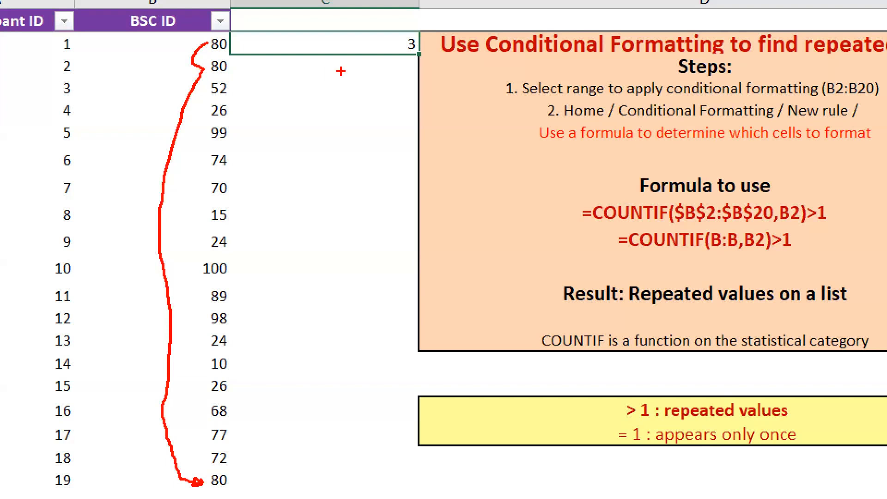
{"action": "mouse_move", "coordinate": [407, 27]}
{"action": "left_mouse_down"}
{"action": "mouse_move", "coordinate": [392, 67]}
{"action": "mouse_move", "coordinate": [431, 44]}
{"action": "mouse_move", "coordinate": [396, 27]}
{"action": "left_mouse_up"}
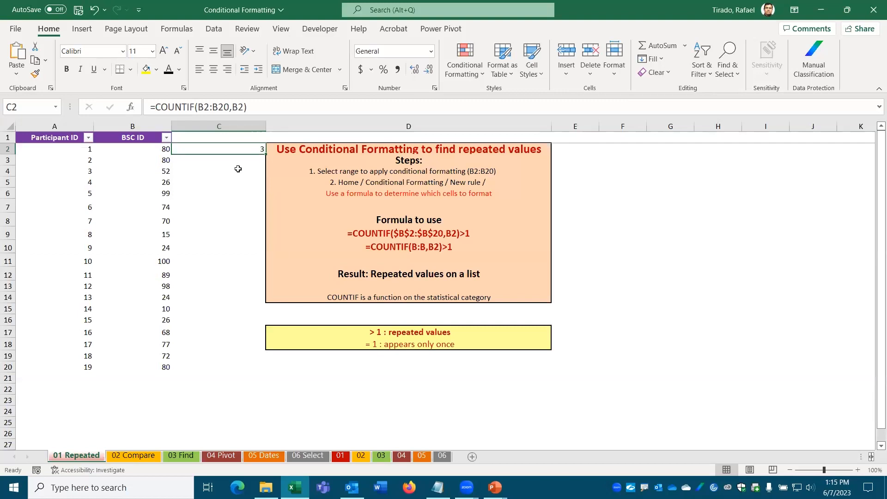
{"action": "left_click", "coordinate": [171, 172]}
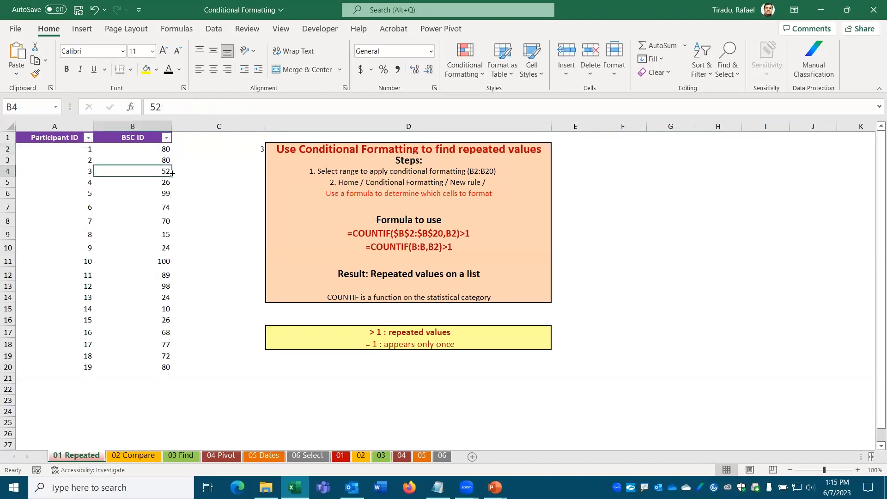
{"action": "left_click", "coordinate": [168, 208]}
{"action": "left_click", "coordinate": [169, 237]}
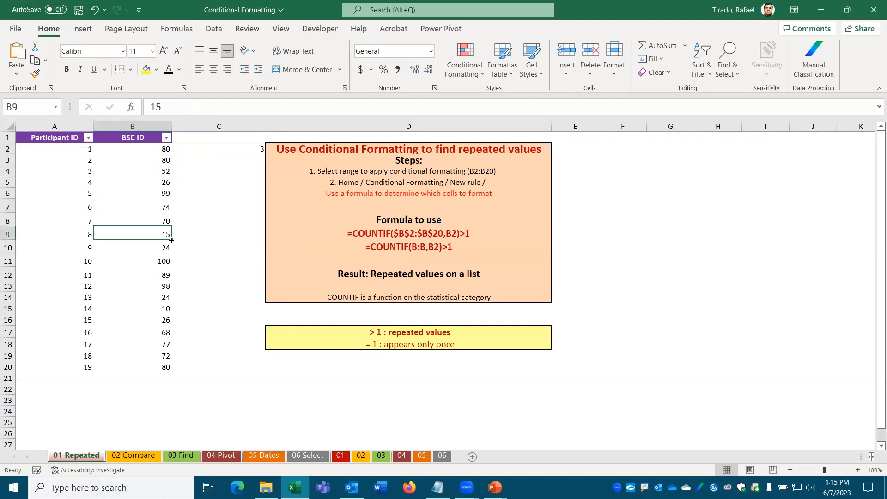
{"action": "left_click", "coordinate": [235, 152]}
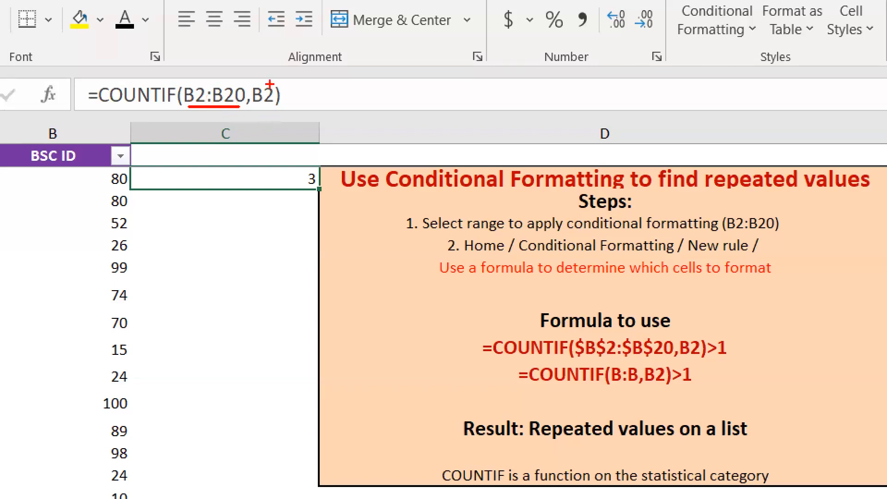
{"action": "left_click_drag", "start_coordinate": [254, 79], "coordinate": [265, 79]}
{"action": "mouse_move", "coordinate": [224, 74]}
{"action": "left_mouse_down"}
{"action": "mouse_move", "coordinate": [185, 74]}
{"action": "mouse_move", "coordinate": [355, 60]}
{"action": "mouse_move", "coordinate": [353, 105]}
{"action": "left_mouse_up"}
{"action": "type", "text": "tABSO"}
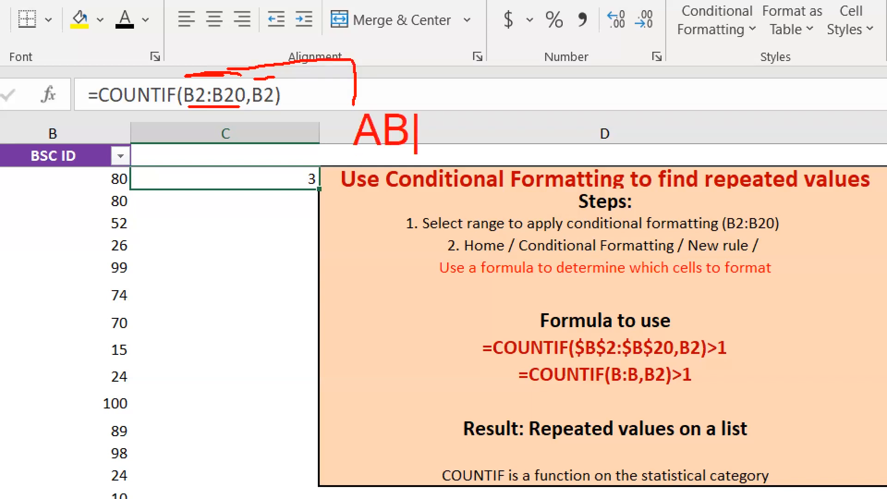
{"action": "type", "text": "LUTE "}
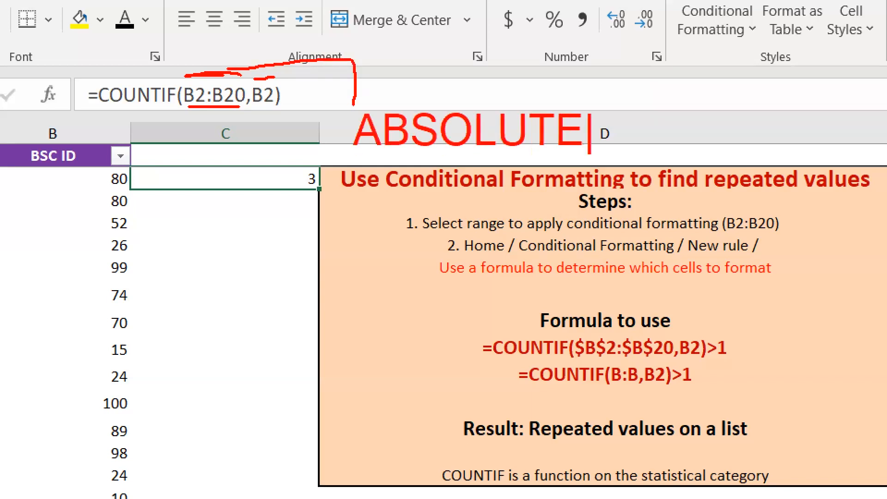
{"action": "type", "text": "REFER"}
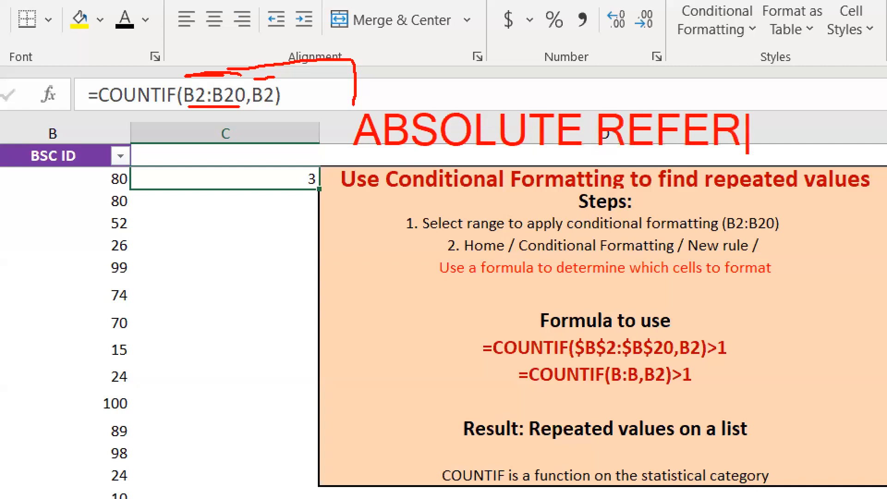
{"action": "type", "text": "ENCE"}
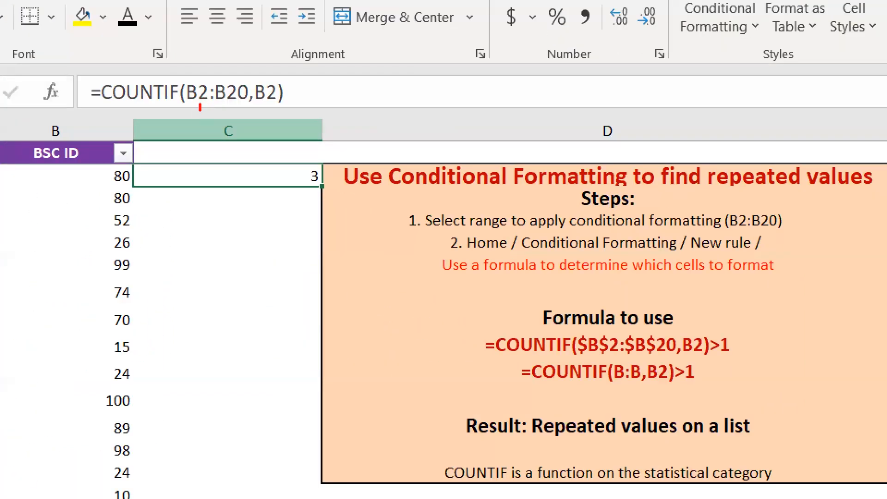
{"action": "left_click_drag", "start_coordinate": [235, 98], "coordinate": [228, 120]}
Step: Fill the formula down to C3, which reads =COUNTIF(B3:B21,B3) and returns 2
{"action": "key", "text": "Escape"}
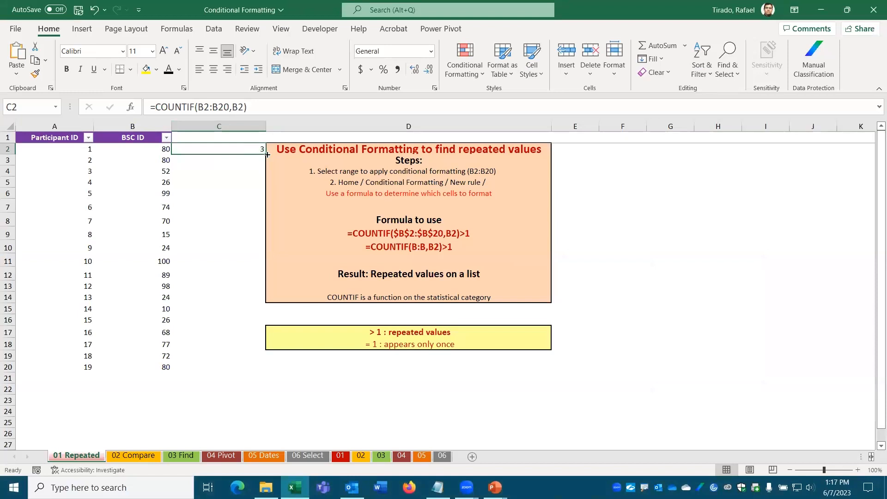
{"action": "left_click_drag", "start_coordinate": [266, 154], "coordinate": [266, 166]}
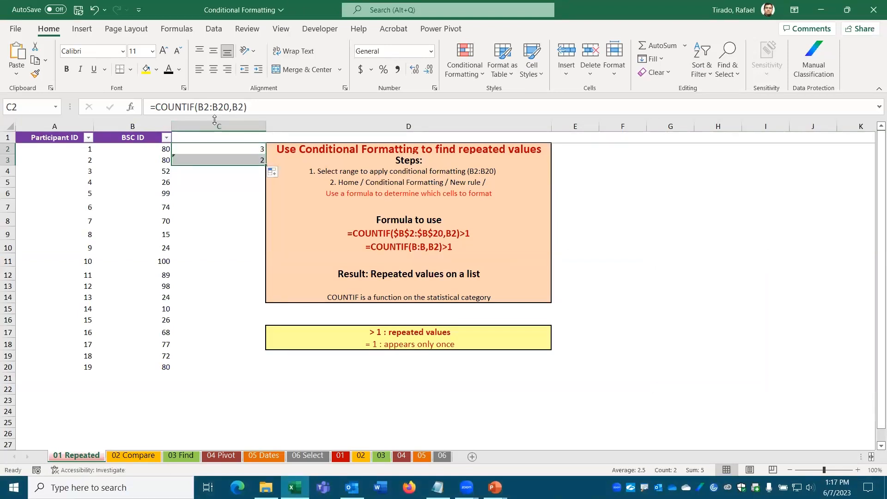
{"action": "left_click", "coordinate": [229, 157]}
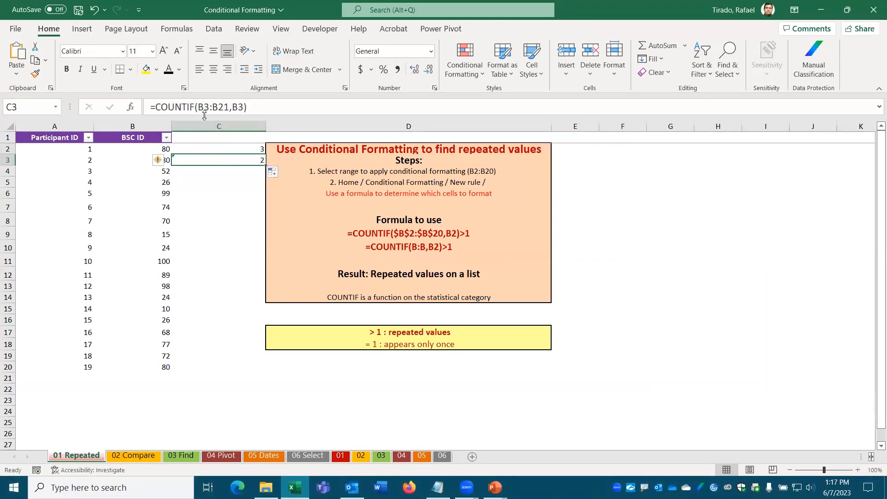
Step: Open the Format Cells dialog with Ctrl+1 and close it without changes
{"action": "key", "text": "Escape"}
{"action": "key", "text": "ctrl+1"}
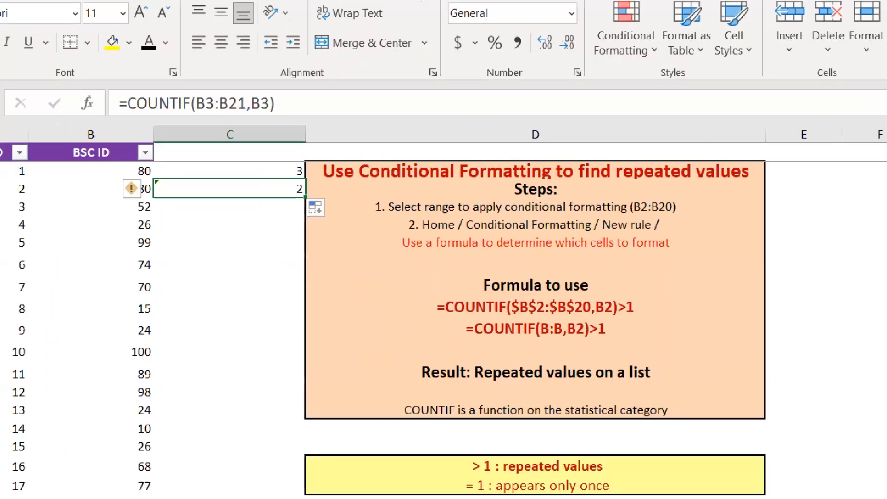
{"action": "left_click", "coordinate": [201, 110]}
{"action": "left_click_drag", "start_coordinate": [198, 87], "coordinate": [205, 87]}
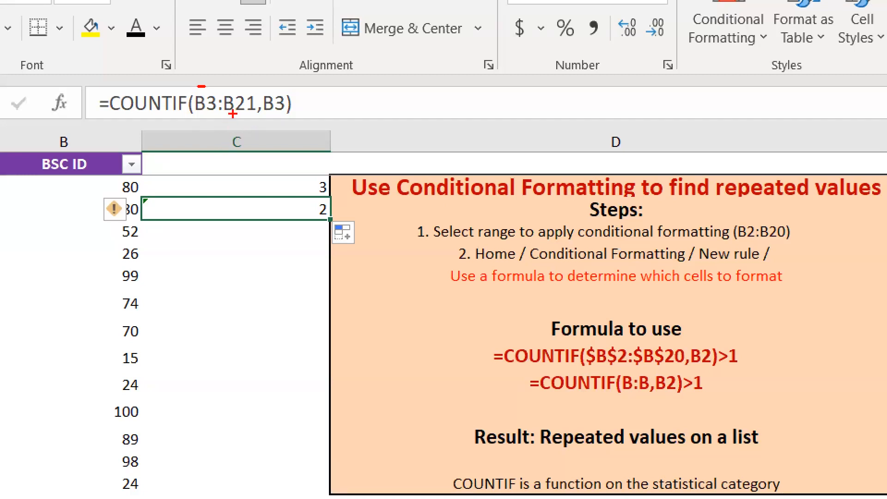
{"action": "left_click_drag", "start_coordinate": [79, 207], "coordinate": [63, 418]}
{"action": "mouse_move", "coordinate": [119, 172]}
{"action": "left_mouse_down"}
{"action": "mouse_move", "coordinate": [100, 193]}
{"action": "mouse_move", "coordinate": [149, 190]}
{"action": "mouse_move", "coordinate": [123, 167]}
{"action": "left_mouse_up"}
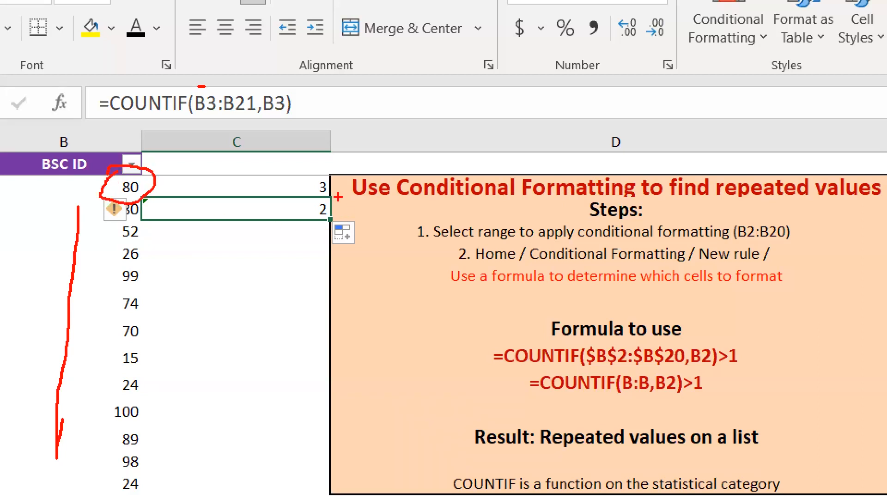
{"action": "mouse_move", "coordinate": [323, 200]}
{"action": "left_mouse_down"}
{"action": "mouse_move", "coordinate": [294, 209]}
{"action": "mouse_move", "coordinate": [329, 221]}
{"action": "mouse_move", "coordinate": [326, 200]}
{"action": "left_mouse_up"}
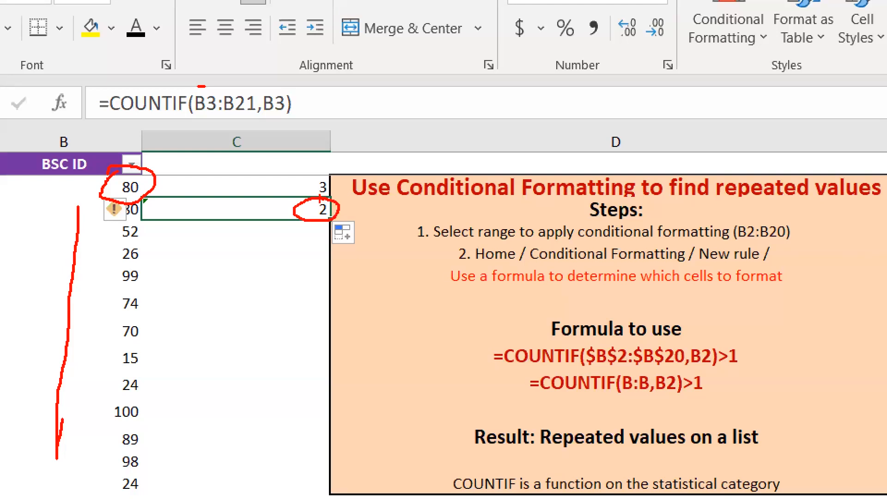
{"action": "key", "text": "Escape"}
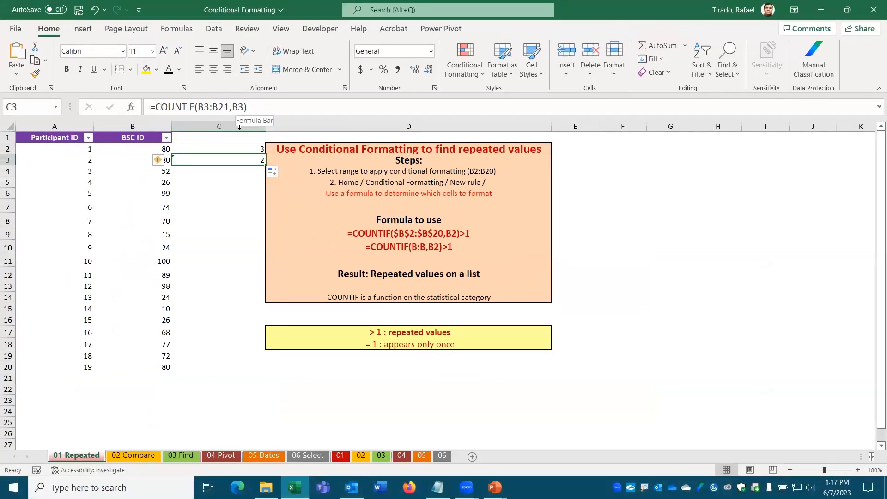
Step: Try making the B2:B20 range in C2's formula absolute with F4, then abandon the edit
{"action": "left_click", "coordinate": [236, 149]}
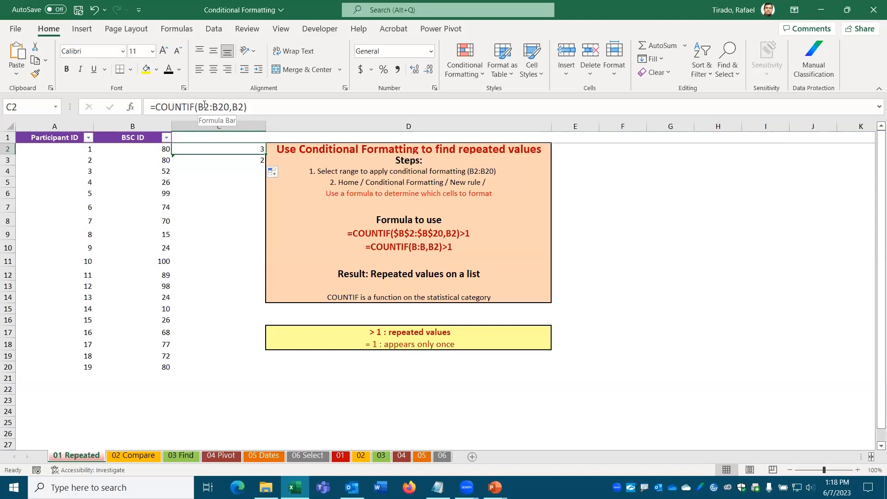
{"action": "left_click_drag", "start_coordinate": [199, 107], "coordinate": [226, 107]}
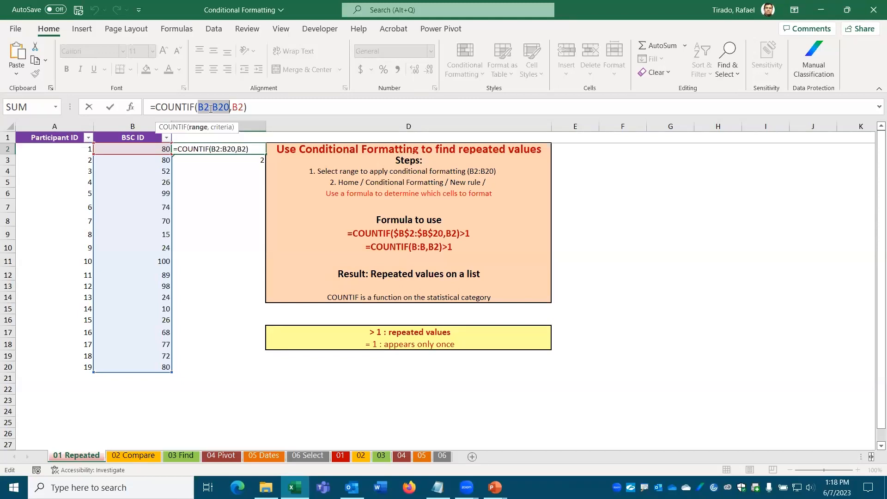
{"action": "key", "text": "ctrl+Return"}
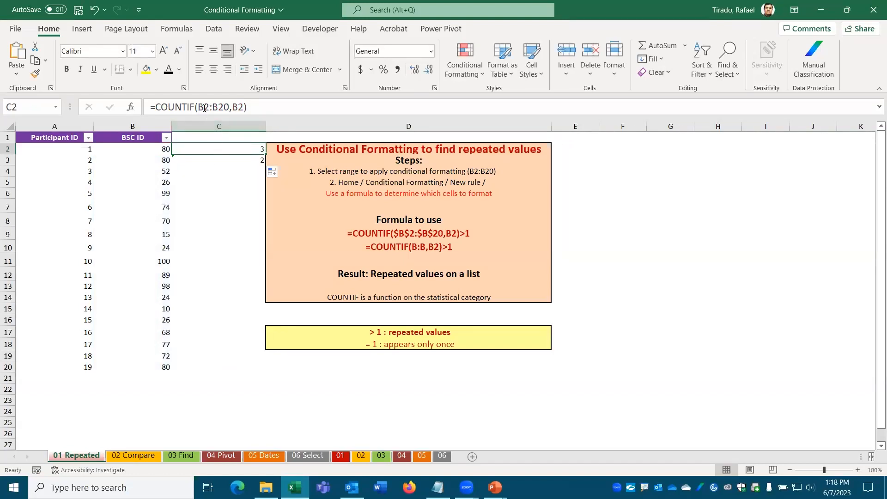
{"action": "left_click", "coordinate": [205, 107]}
{"action": "key", "text": "F4"}
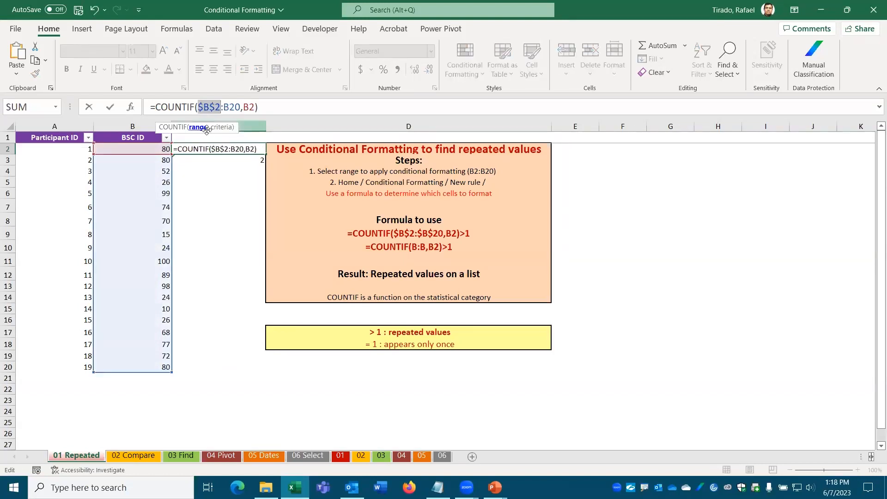
{"action": "left_click", "coordinate": [231, 107]}
{"action": "key", "text": "F4"}
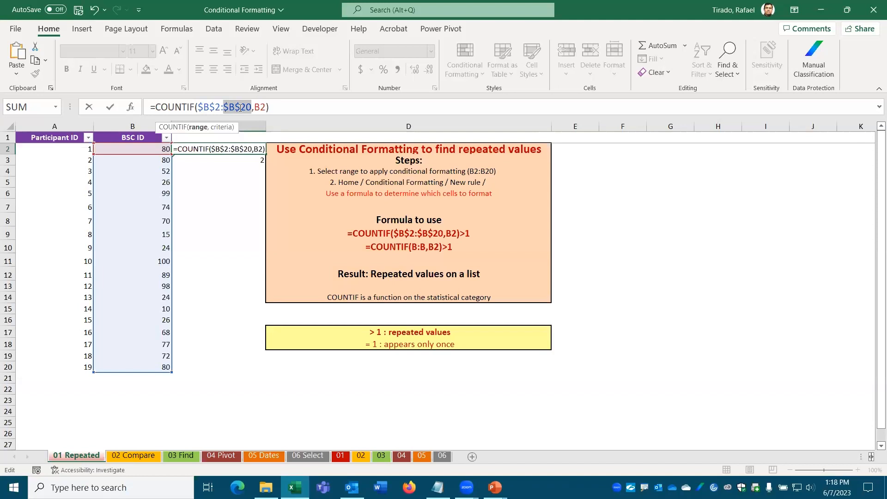
{"action": "key", "text": "Escape"}
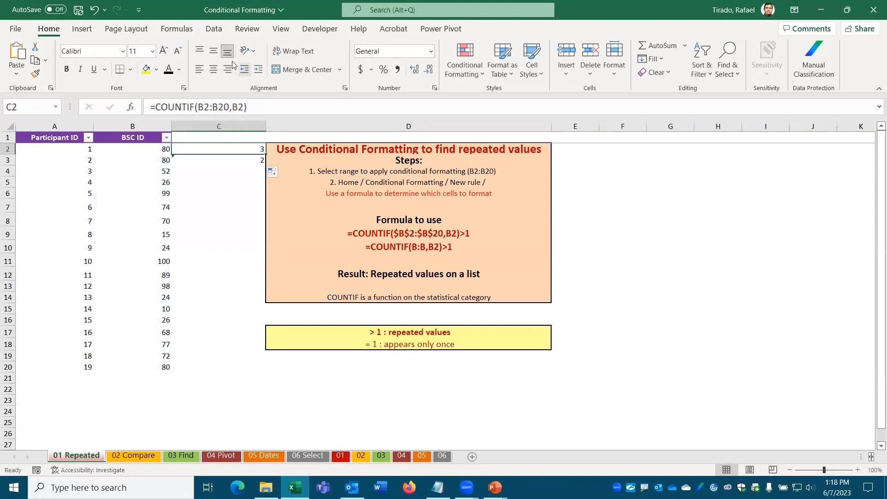
Step: Lock the range so C2 reads =COUNTIF($B$2:$B$20,B2), still returning 3
{"action": "left_click", "coordinate": [203, 106]}
{"action": "key", "text": "F3"}
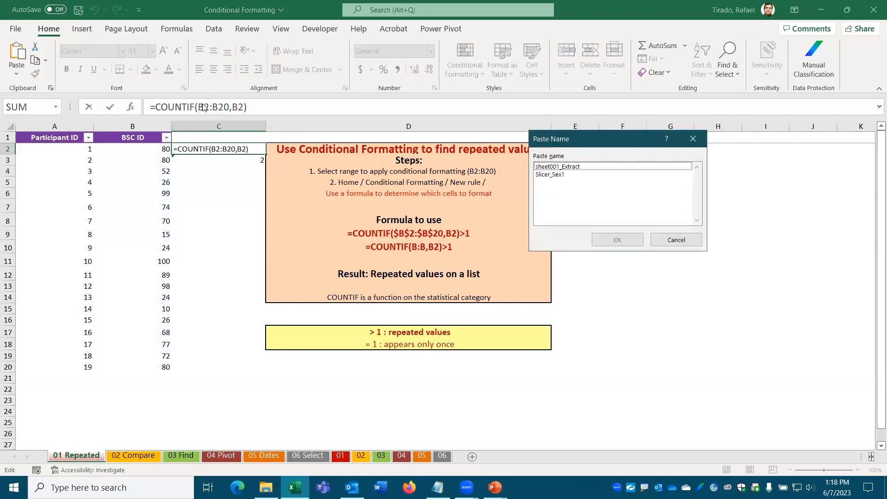
{"action": "key", "text": "Escape"}
{"action": "key", "text": "F4"}
{"action": "left_click", "coordinate": [232, 107]}
{"action": "key", "text": "F4"}
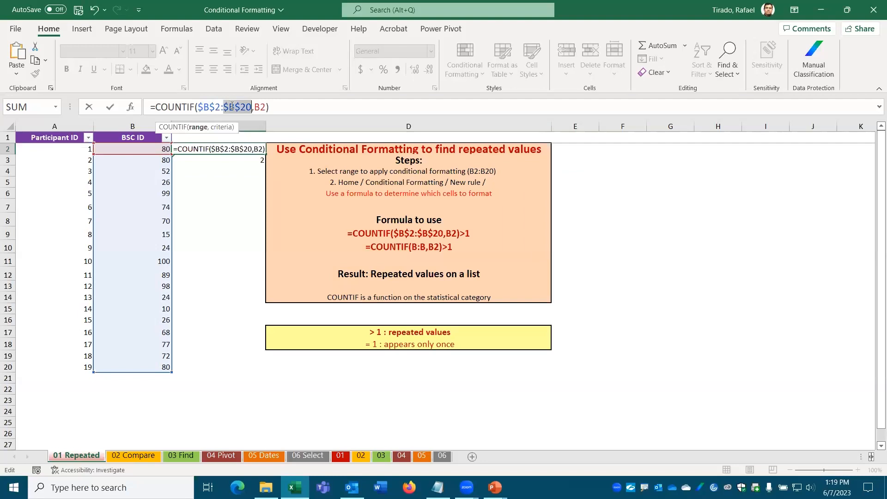
{"action": "key", "text": "Return"}
{"action": "left_click", "coordinate": [225, 147]}
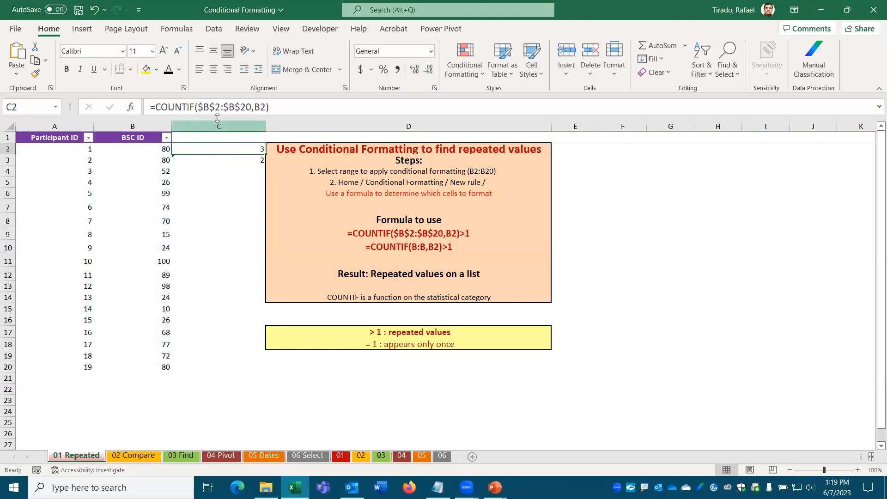
Step: Fill the absolute COUNTIF down C2:C20, showing 3 for each 80 and 2 for 26 and 24
{"action": "left_click_drag", "start_coordinate": [265, 154], "coordinate": [255, 369]}
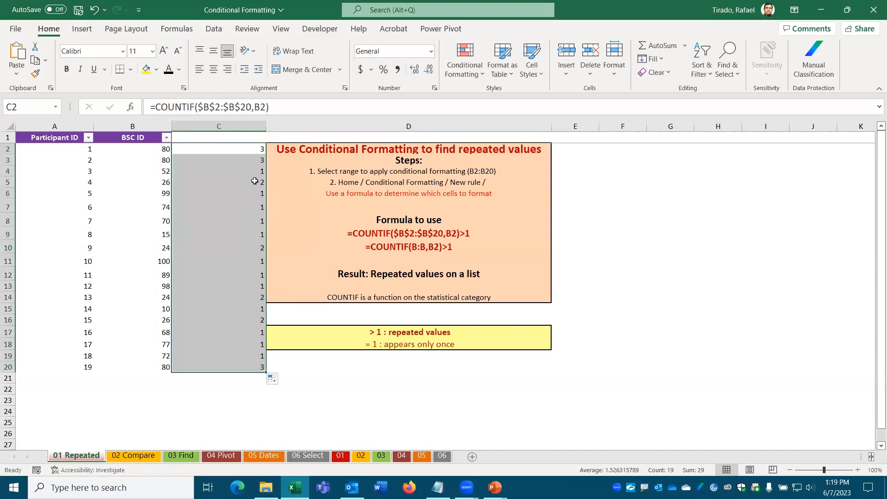
{"action": "left_click", "coordinate": [239, 150]}
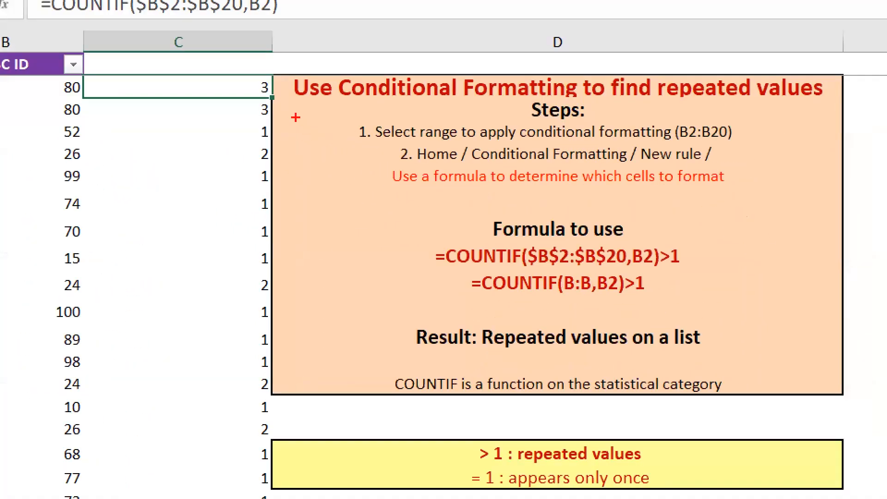
{"action": "left_click_drag", "start_coordinate": [257, 88], "coordinate": [257, 69]}
{"action": "left_click_drag", "start_coordinate": [247, 105], "coordinate": [253, 112]}
{"action": "left_click_drag", "start_coordinate": [252, 150], "coordinate": [241, 158]}
{"action": "left_click_drag", "start_coordinate": [253, 286], "coordinate": [239, 286]}
{"action": "left_click_drag", "start_coordinate": [257, 383], "coordinate": [235, 383]}
{"action": "left_click_drag", "start_coordinate": [255, 426], "coordinate": [242, 428]}
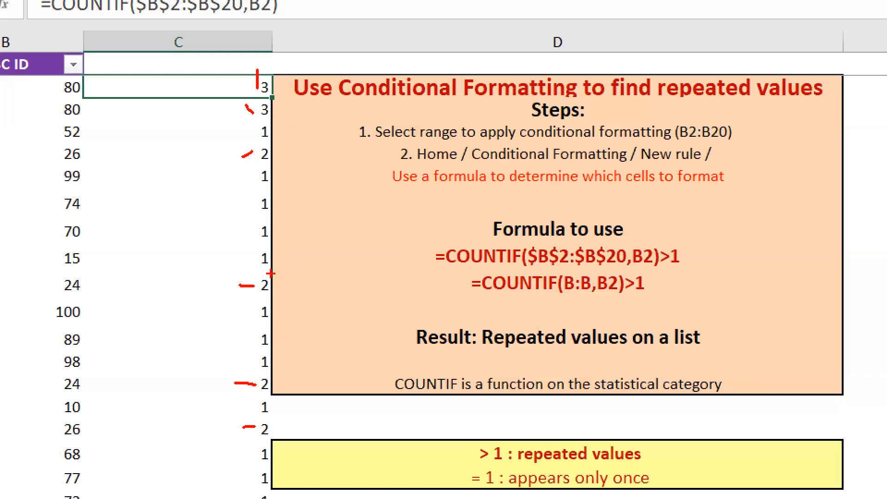
{"action": "key", "text": "Escape"}
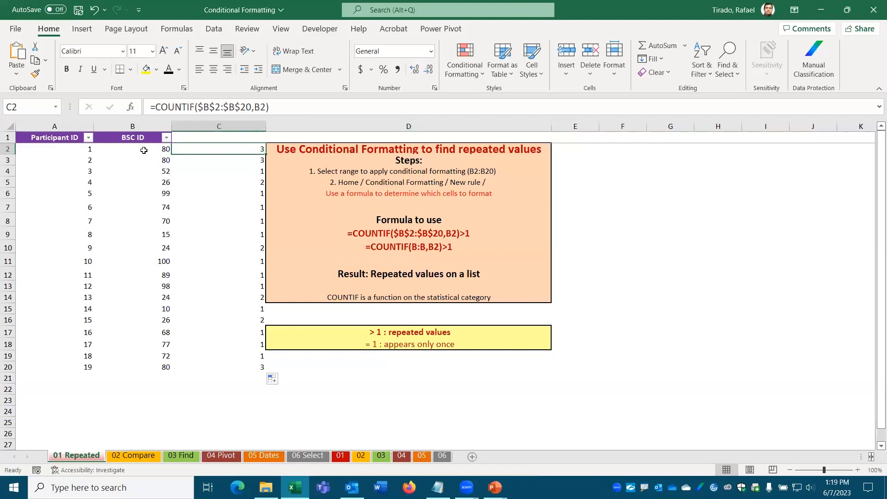
Step: Select the BSC ID values B2:B20 and look through the Conditional Formatting menu
{"action": "left_click_drag", "start_coordinate": [140, 149], "coordinate": [144, 365]}
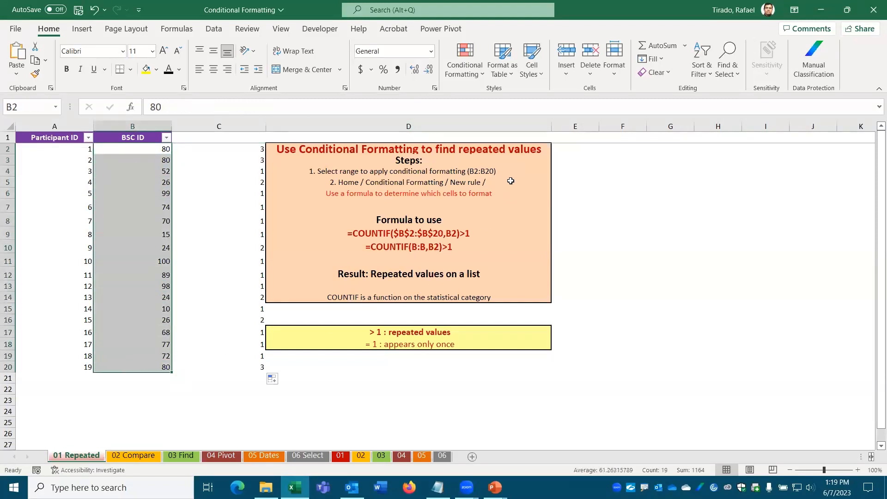
{"action": "left_click", "coordinate": [483, 72]}
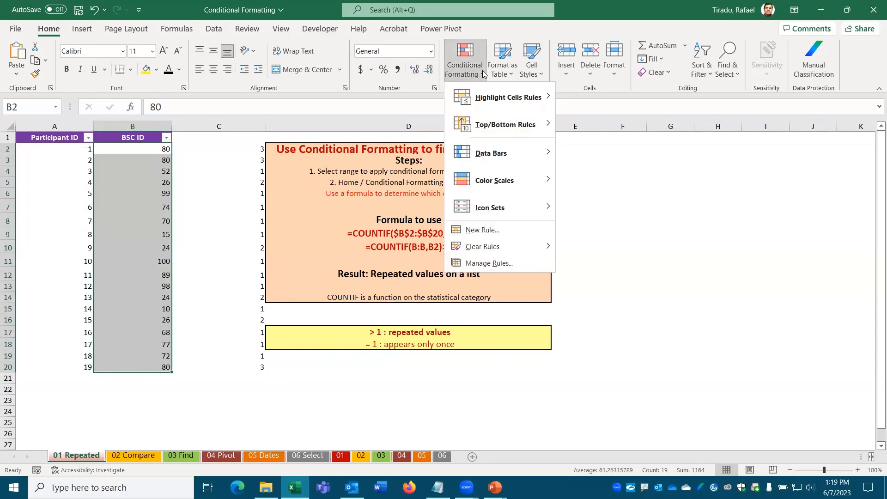
{"action": "mouse_move", "coordinate": [489, 94]}
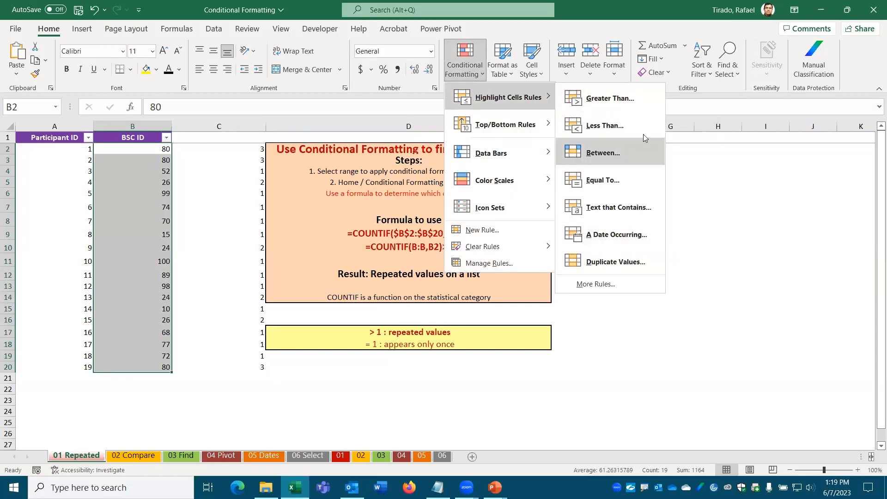
{"action": "left_click", "coordinate": [476, 228]}
Step: Check the existing formula in C2 and leave it unchanged
{"action": "left_click", "coordinate": [151, 148]}
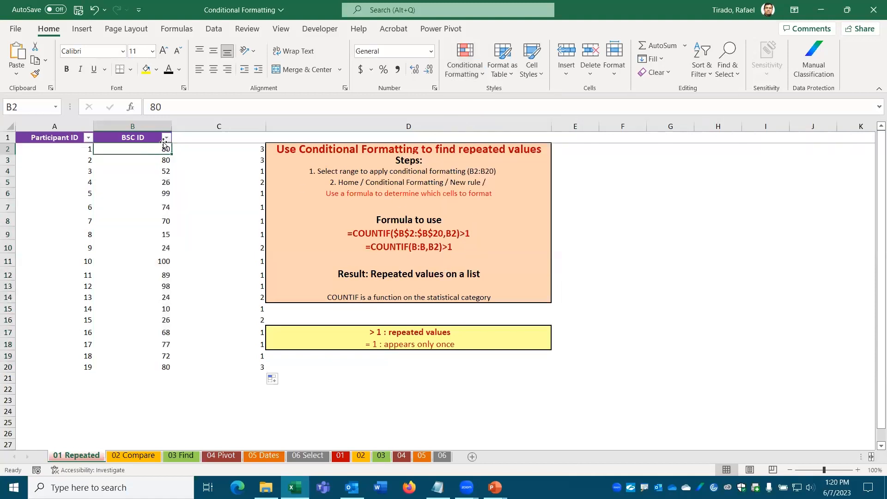
{"action": "left_click", "coordinate": [242, 148]}
{"action": "left_click_drag", "start_coordinate": [282, 106], "coordinate": [132, 111]}
{"action": "key", "text": "ctrl+c"}
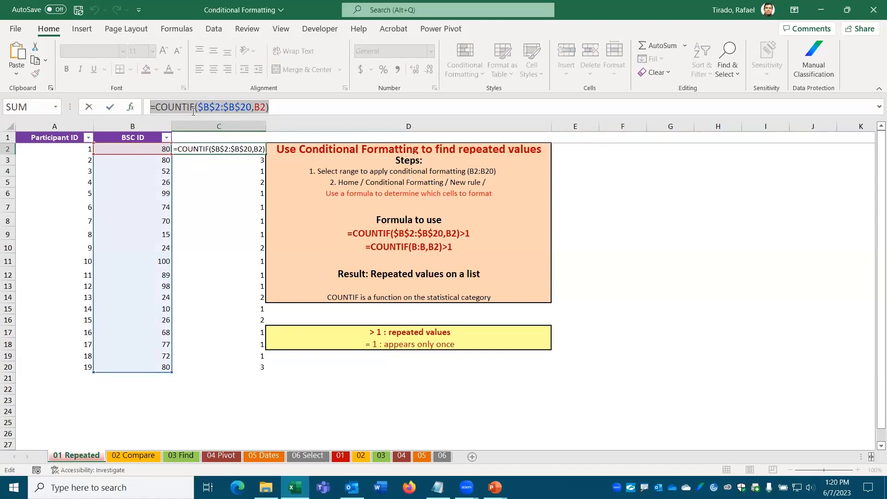
{"action": "key", "text": "Escape"}
Step: Reselect B2:B20 and start a new rule of type 'Use a formula to determine which cells to format'
{"action": "left_click_drag", "start_coordinate": [147, 151], "coordinate": [138, 367]}
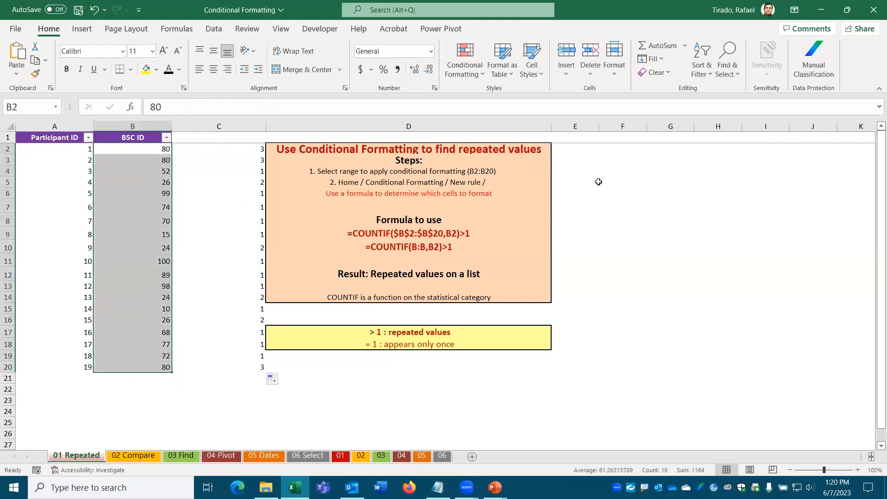
{"action": "left_click", "coordinate": [473, 73]}
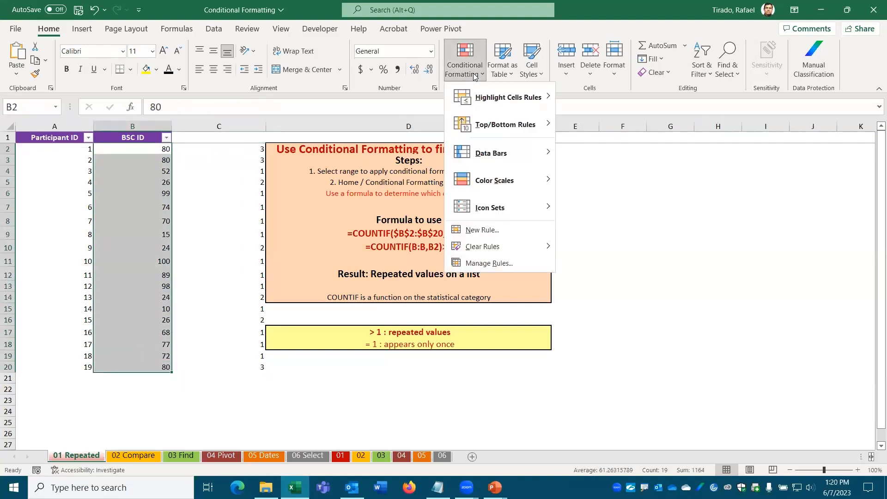
{"action": "left_click", "coordinate": [484, 231]}
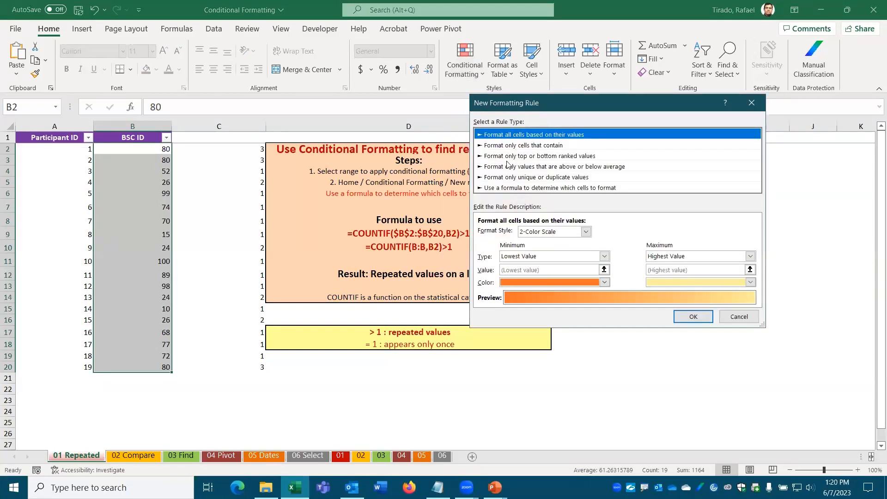
{"action": "left_click", "coordinate": [505, 188]}
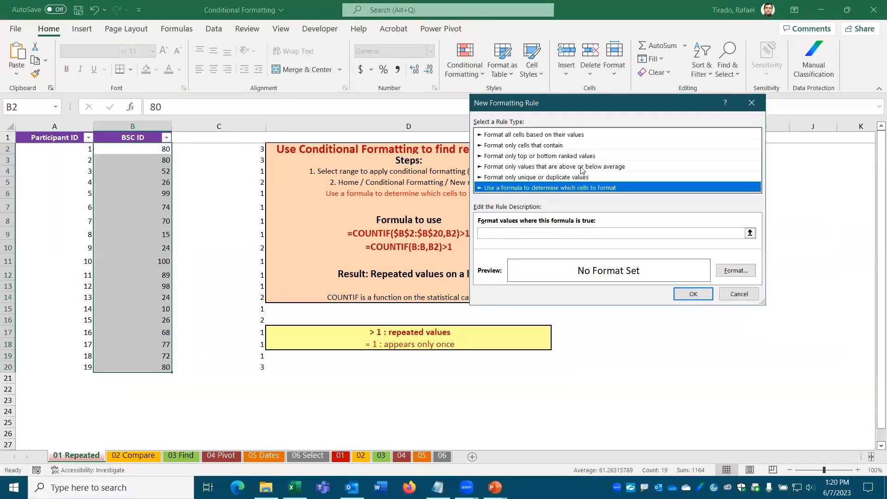
Step: Enter the rule formula =COUNTIF($B$2:$B$20,B2)>1 and bring up the Format Cells dialog
{"action": "left_click", "coordinate": [486, 234]}
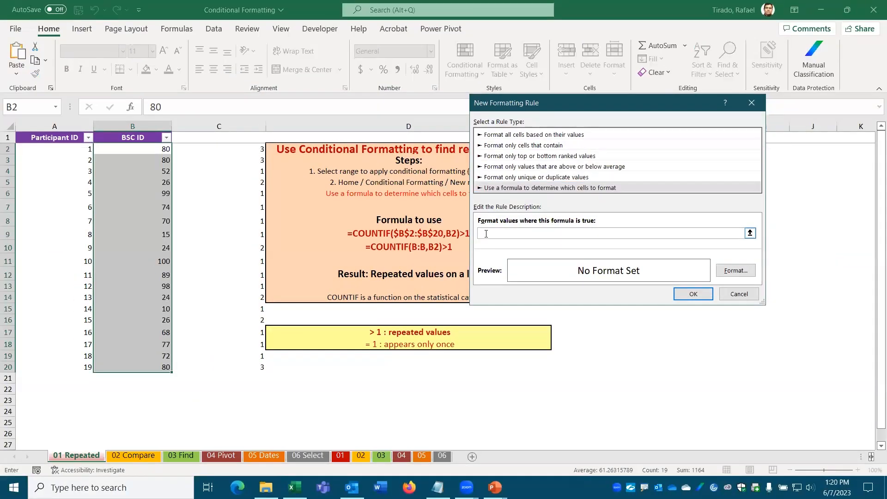
{"action": "key", "text": "ctrl+v"}
{"action": "type", "text": ">1"}
{"action": "left_click", "coordinate": [737, 272]}
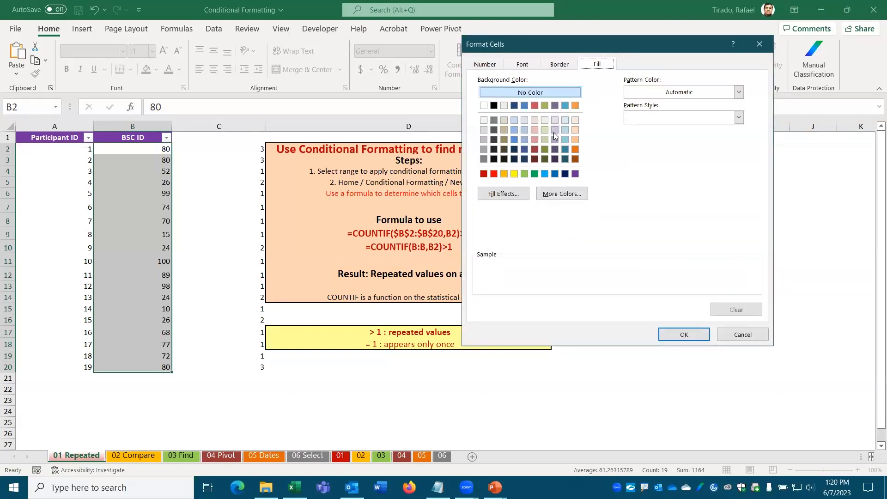
Step: Format matching cells with a light purple fill, an outline border and bold font
{"action": "left_click", "coordinate": [552, 130]}
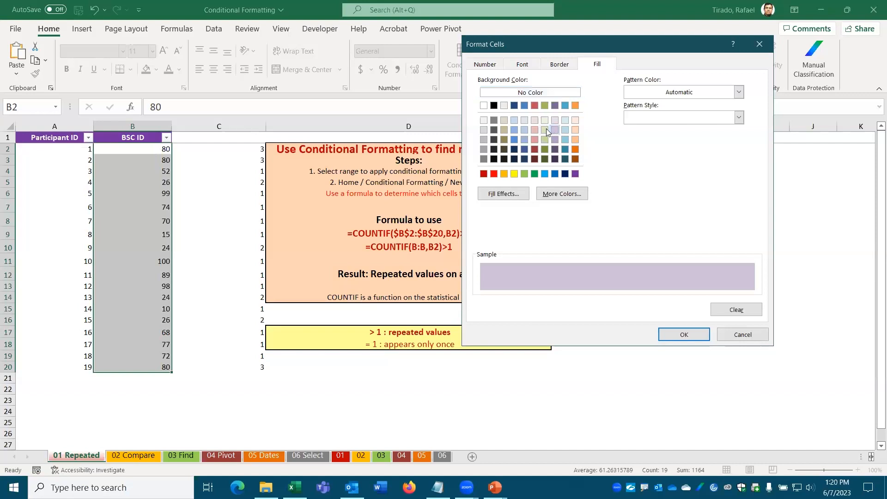
{"action": "left_click", "coordinate": [559, 64]}
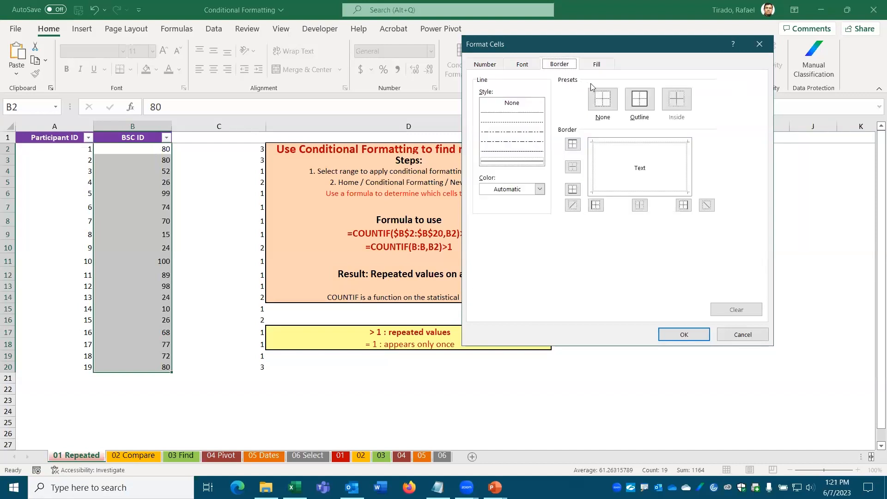
{"action": "left_click", "coordinate": [634, 101]}
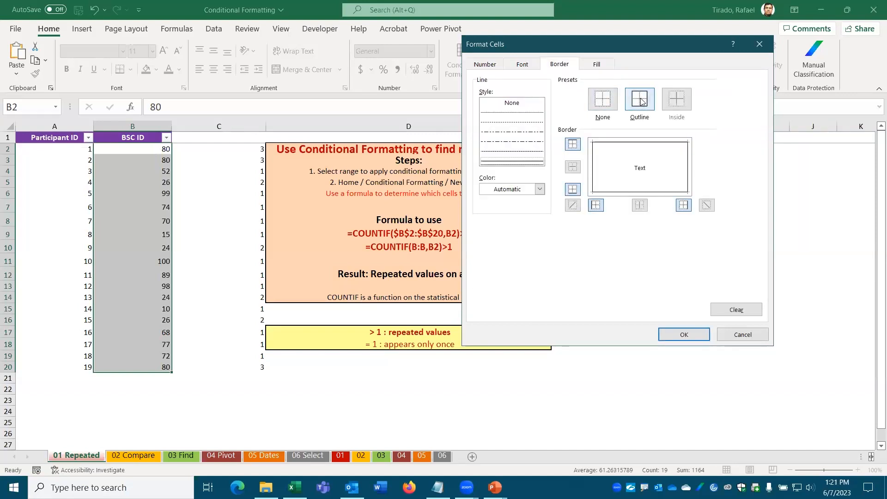
{"action": "left_click", "coordinate": [529, 68]}
{"action": "left_click", "coordinate": [616, 119]}
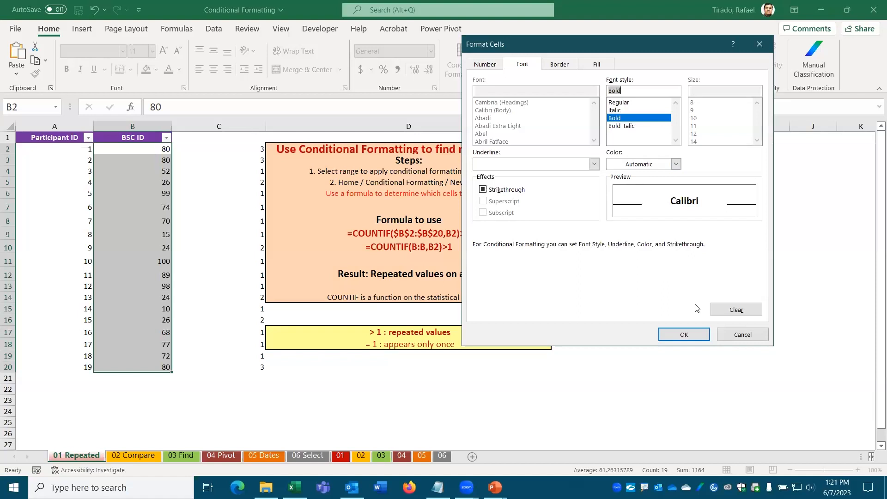
{"action": "left_click", "coordinate": [684, 333]}
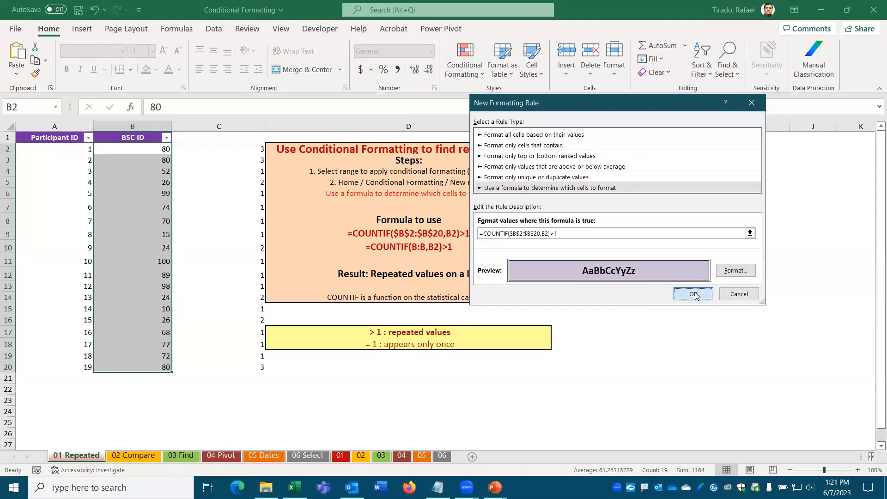
Step: Apply the rule and deselect so BSC IDs 80, 26 and 24 show highlighted
{"action": "key", "text": "Return"}
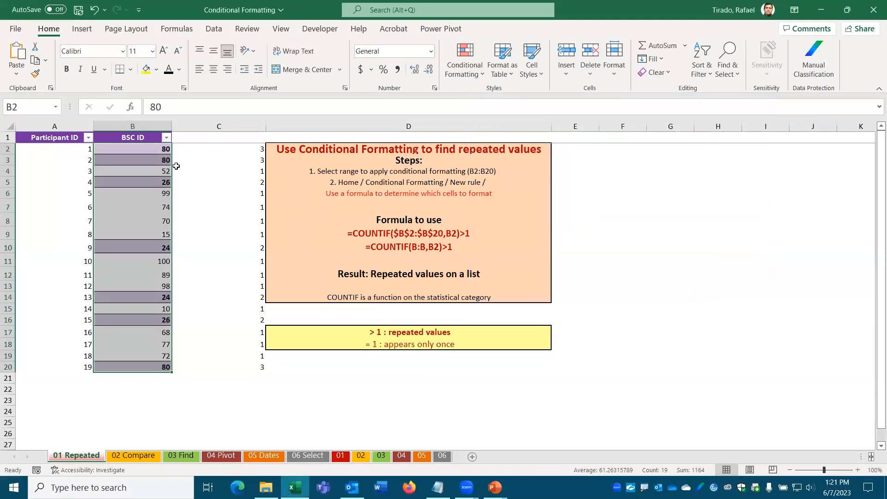
{"action": "left_click", "coordinate": [199, 162]}
{"action": "left_click", "coordinate": [137, 400]}
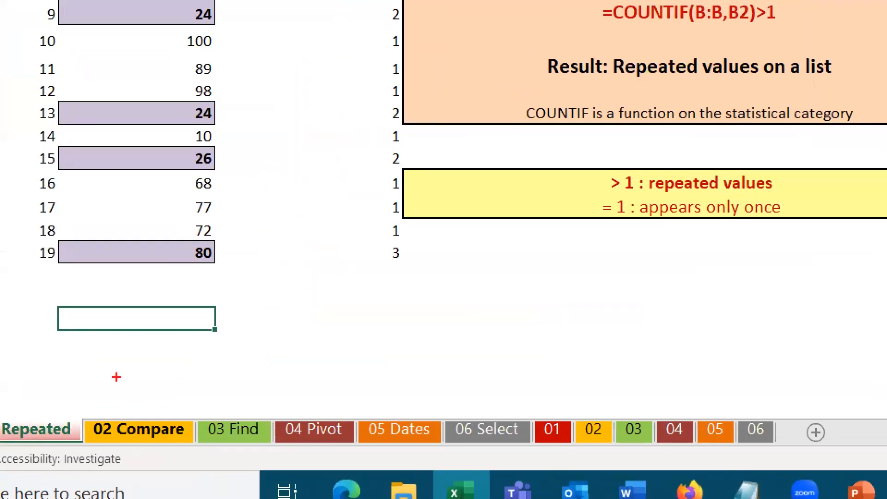
Step: Leave the current selection and go to the 02 Compare worksheet
{"action": "mouse_move", "coordinate": [120, 356]}
{"action": "left_mouse_down"}
{"action": "mouse_move", "coordinate": [139, 372]}
{"action": "mouse_move", "coordinate": [143, 408]}
{"action": "mouse_move", "coordinate": [140, 393]}
{"action": "mouse_move", "coordinate": [135, 404]}
{"action": "left_mouse_up"}
{"action": "key", "text": "Escape"}
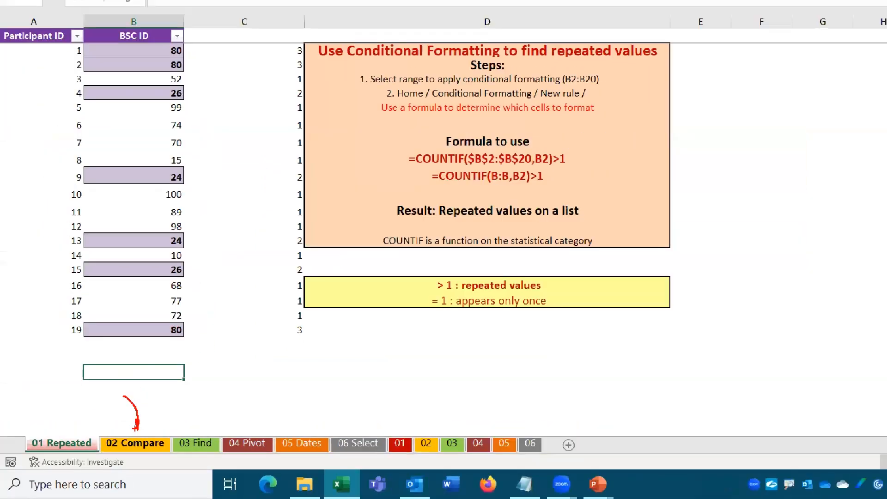
{"action": "left_click", "coordinate": [135, 456]}
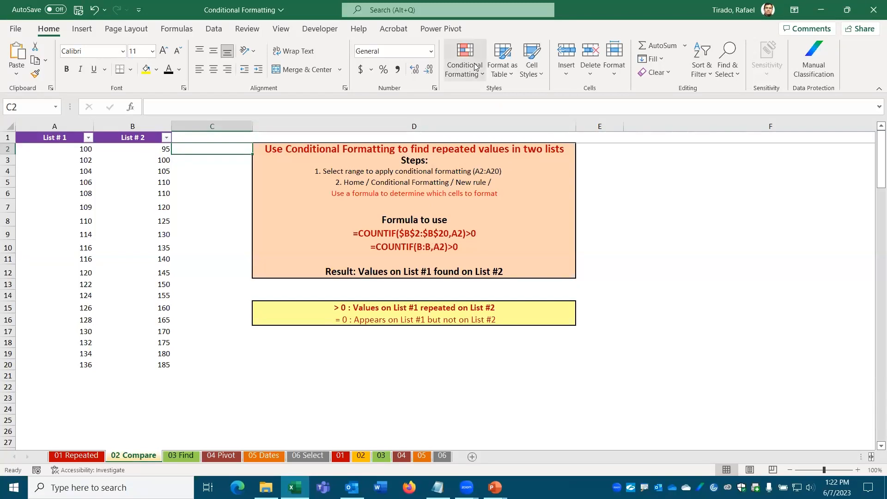
Step: Select the List #1 and List #2 values together as A2:B20
{"action": "left_click_drag", "start_coordinate": [79, 148], "coordinate": [121, 365]}
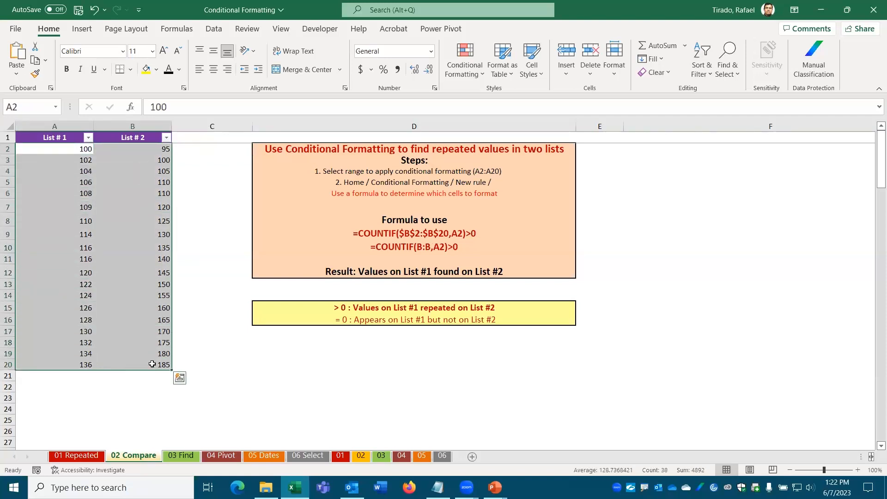
{"action": "left_click_drag", "start_coordinate": [69, 148], "coordinate": [59, 361]}
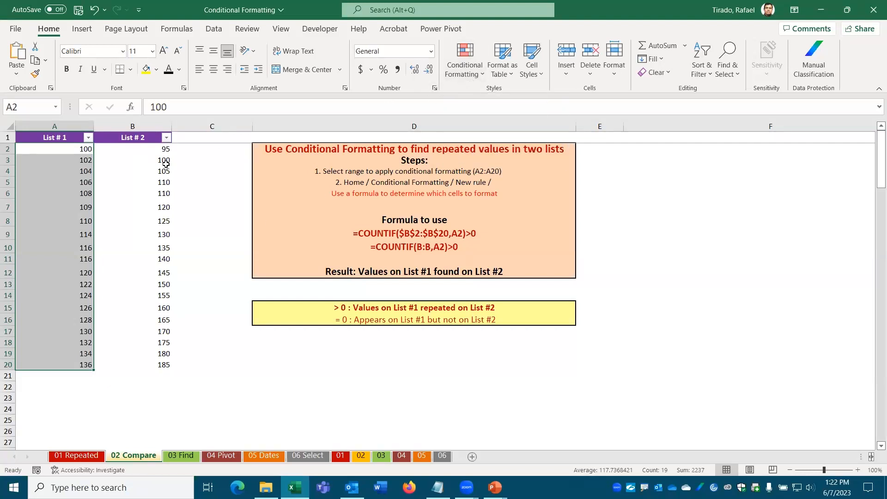
{"action": "left_click_drag", "start_coordinate": [66, 147], "coordinate": [158, 366]}
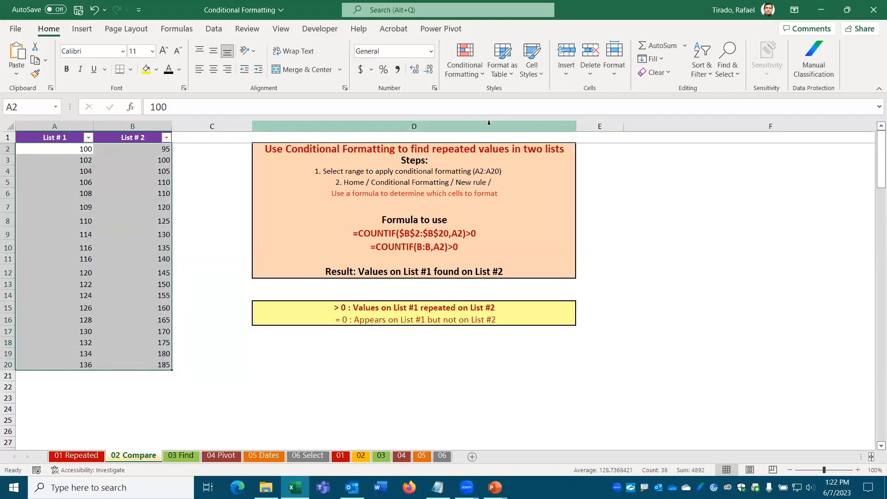
Step: Apply the Duplicate Values rule with Light Red Fill with Dark Red Text to both lists
{"action": "left_click", "coordinate": [473, 74]}
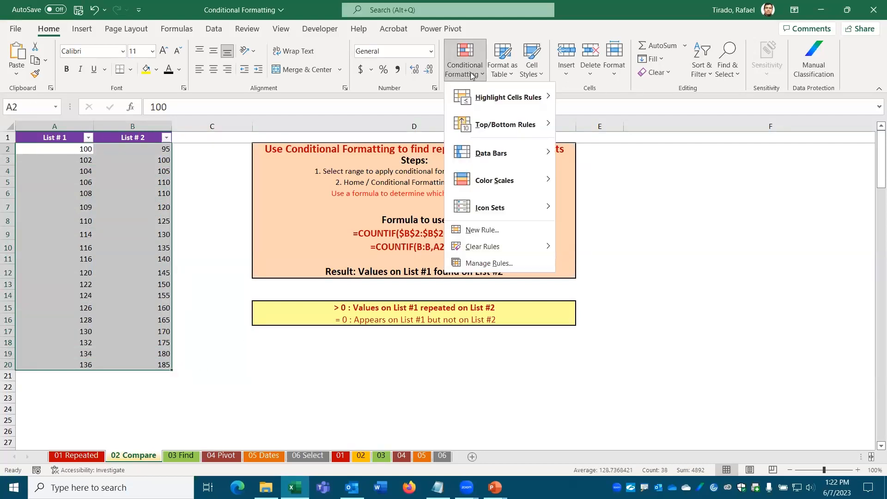
{"action": "mouse_move", "coordinate": [512, 99]}
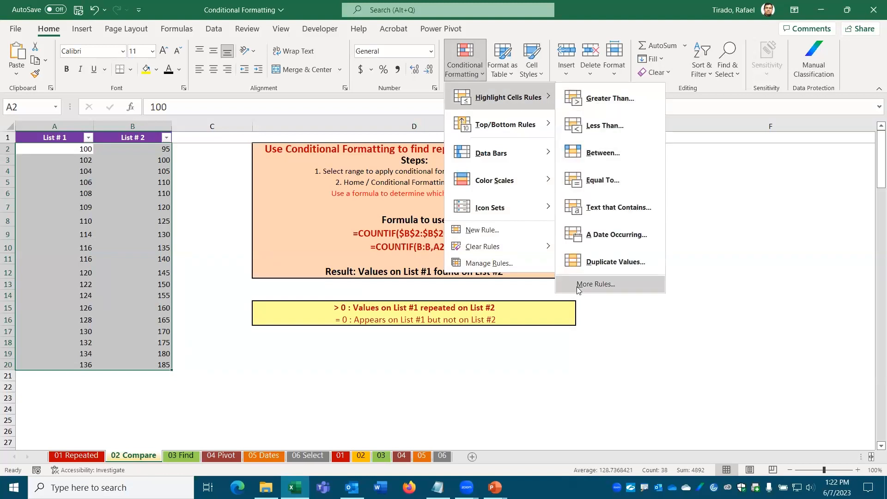
{"action": "left_click", "coordinate": [624, 262]}
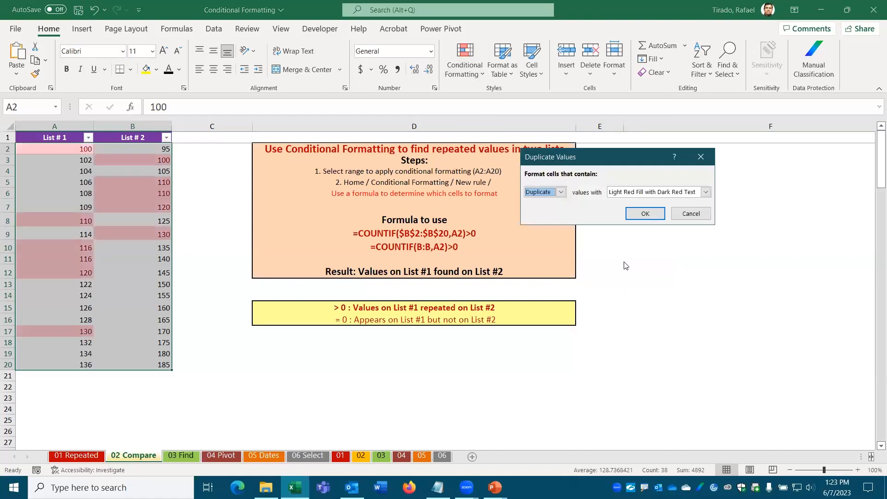
{"action": "left_click", "coordinate": [645, 214]}
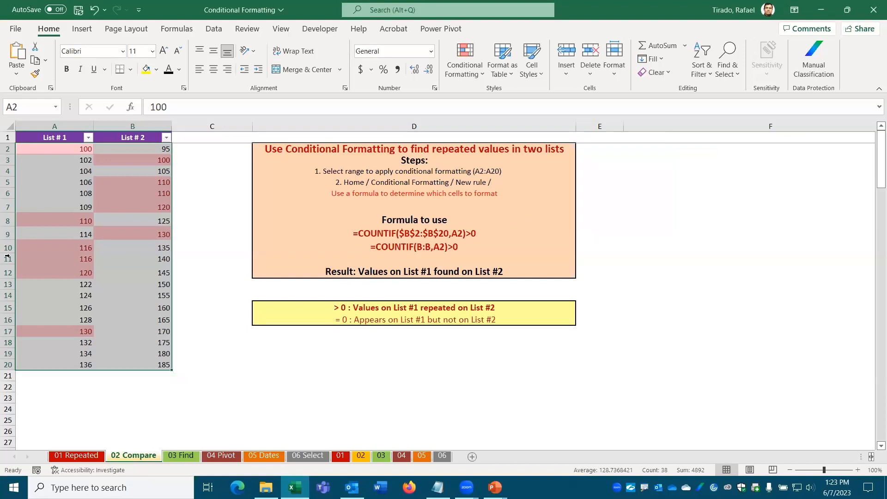
{"action": "left_click", "coordinate": [58, 155]}
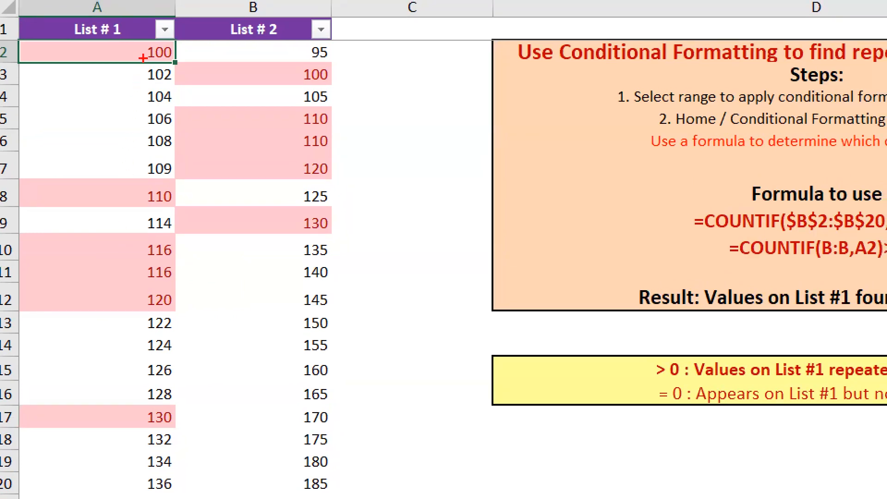
{"action": "left_click_drag", "start_coordinate": [178, 51], "coordinate": [295, 78]}
{"action": "left_click_drag", "start_coordinate": [347, 72], "coordinate": [406, 43]}
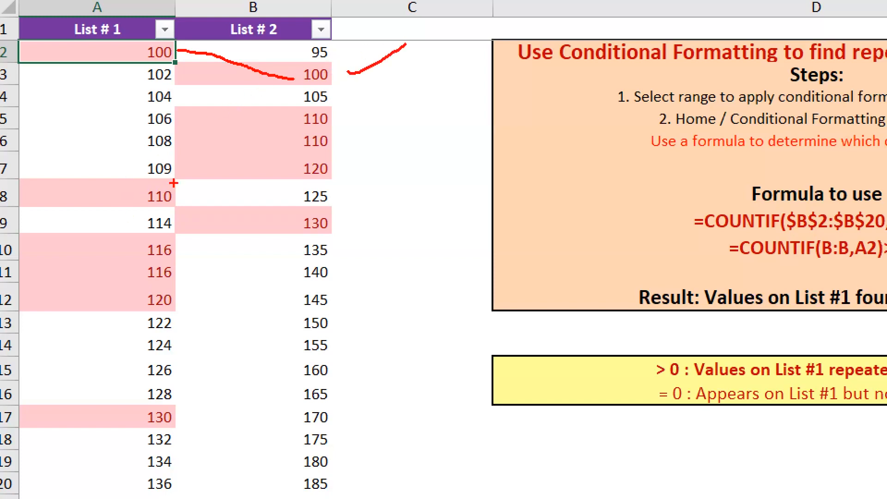
{"action": "left_click_drag", "start_coordinate": [182, 176], "coordinate": [301, 110]}
{"action": "left_click_drag", "start_coordinate": [182, 176], "coordinate": [296, 137]}
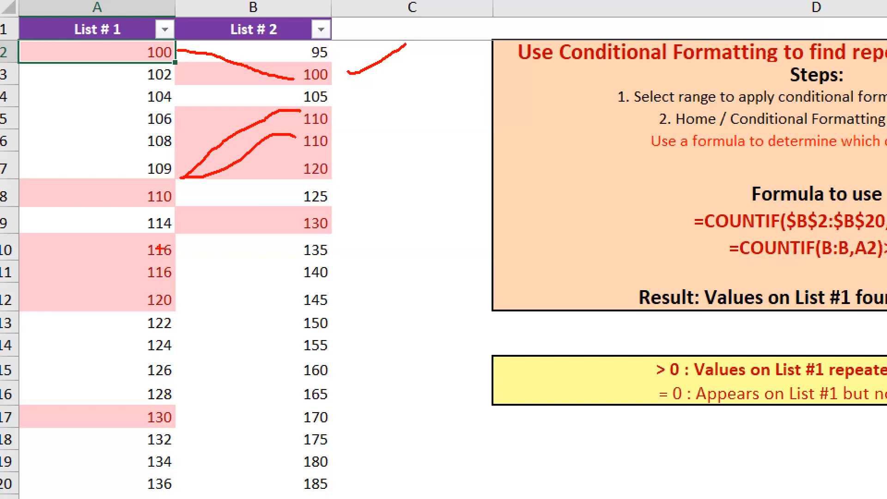
{"action": "mouse_move", "coordinate": [146, 237]}
{"action": "left_mouse_down"}
{"action": "mouse_move", "coordinate": [133, 250]}
{"action": "mouse_move", "coordinate": [136, 285]}
{"action": "mouse_move", "coordinate": [191, 277]}
{"action": "mouse_move", "coordinate": [198, 251]}
{"action": "mouse_move", "coordinate": [144, 237]}
{"action": "left_mouse_up"}
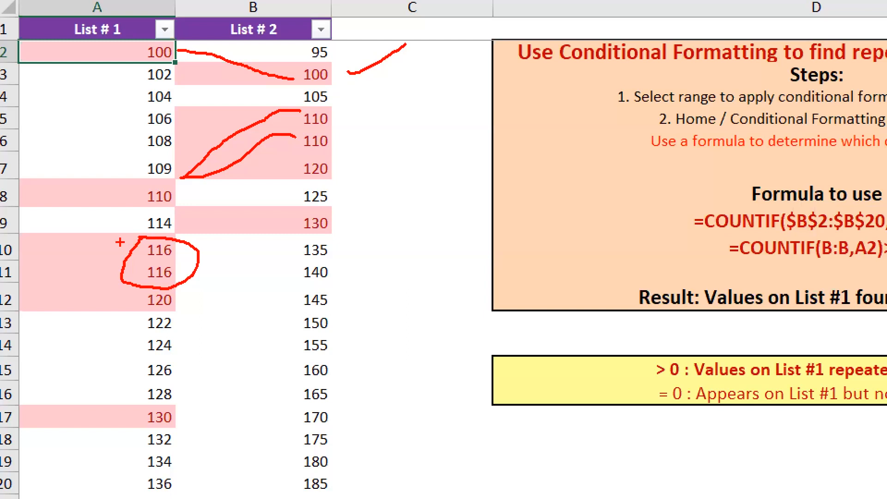
{"action": "mouse_move", "coordinate": [134, 254]}
{"action": "left_mouse_down"}
{"action": "mouse_move", "coordinate": [92, 130]}
{"action": "mouse_move", "coordinate": [90, 43]}
{"action": "mouse_move", "coordinate": [83, 65]}
{"action": "mouse_move", "coordinate": [95, 64]}
{"action": "mouse_move", "coordinate": [92, 50]}
{"action": "left_mouse_up"}
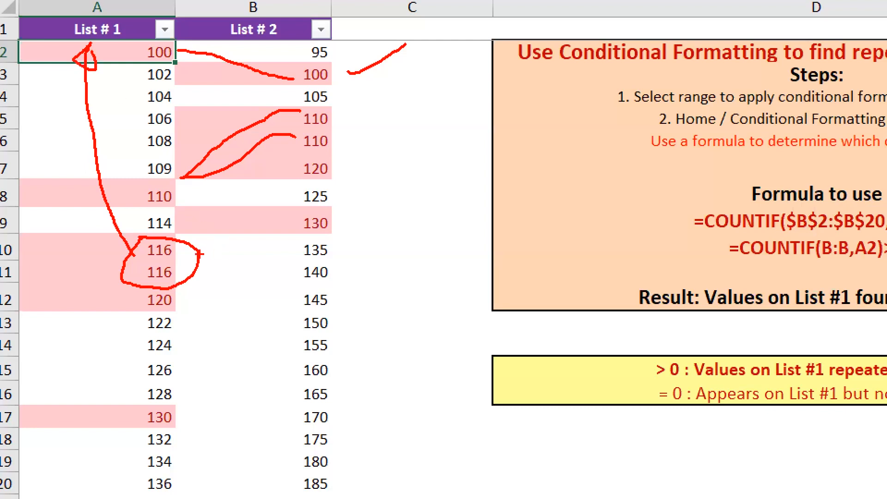
{"action": "mouse_move", "coordinate": [199, 251]}
{"action": "left_mouse_down"}
{"action": "mouse_move", "coordinate": [305, 155]}
{"action": "mouse_move", "coordinate": [299, 165]}
{"action": "left_mouse_up"}
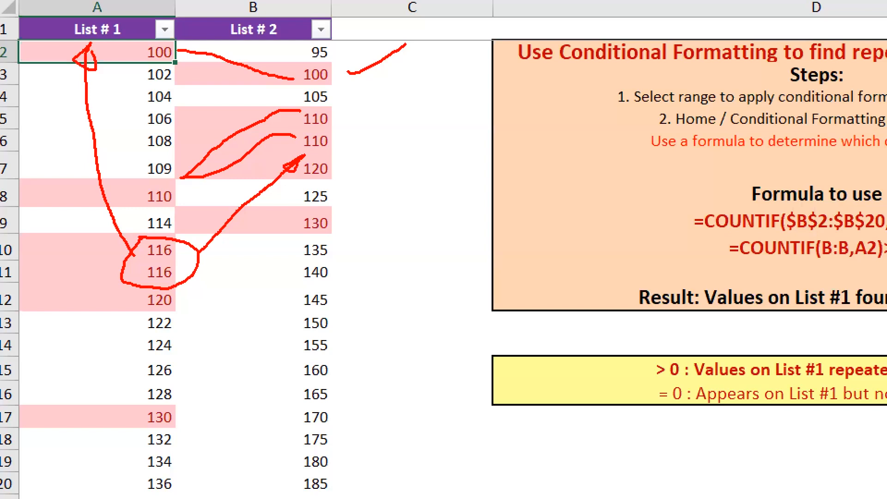
{"action": "mouse_move", "coordinate": [116, 238]}
{"action": "left_mouse_down"}
{"action": "mouse_move", "coordinate": [139, 283]}
{"action": "mouse_move", "coordinate": [116, 283]}
{"action": "left_mouse_up"}
{"action": "mouse_move", "coordinate": [334, 118]}
{"action": "left_mouse_down"}
{"action": "mouse_move", "coordinate": [354, 132]}
{"action": "mouse_move", "coordinate": [340, 142]}
{"action": "left_mouse_up"}
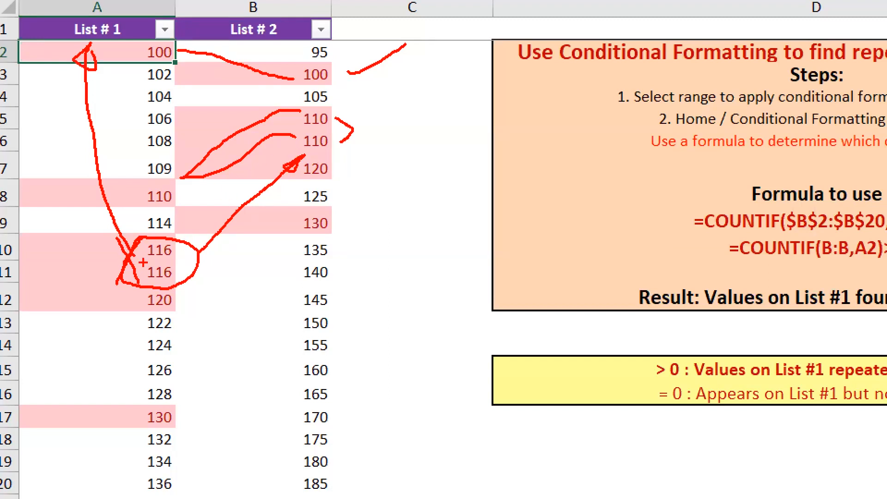
{"action": "mouse_move", "coordinate": [362, 130]}
{"action": "left_mouse_down"}
{"action": "mouse_move", "coordinate": [367, 143]}
{"action": "mouse_move", "coordinate": [392, 132]}
{"action": "left_mouse_up"}
Step: Clear the conditional formatting rules from the entire 02 Compare sheet
{"action": "key", "text": "Escape"}
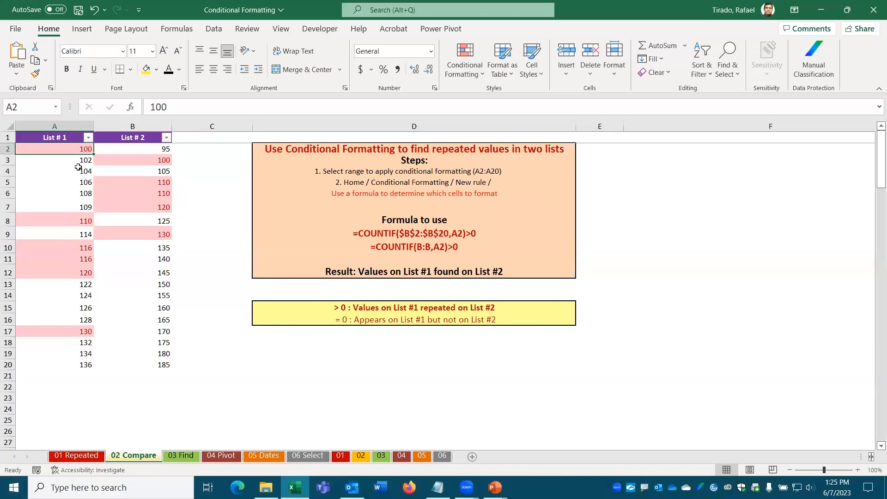
{"action": "left_click", "coordinate": [483, 74]}
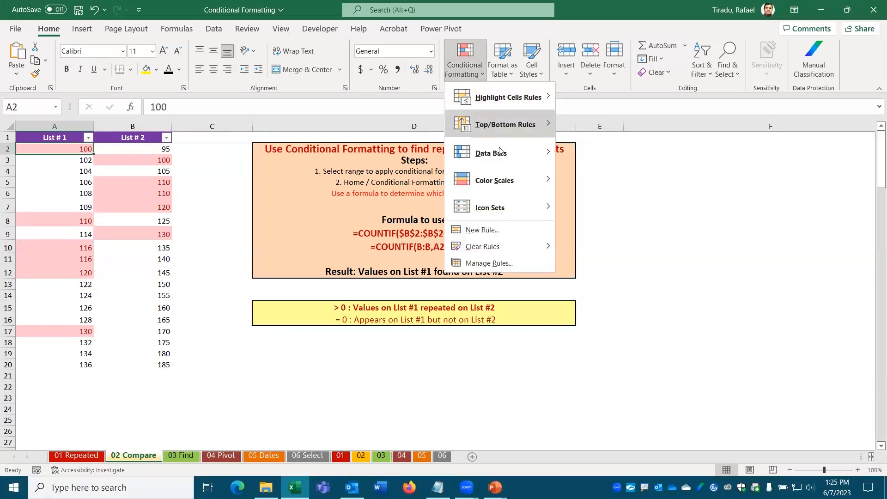
{"action": "mouse_move", "coordinate": [500, 246]}
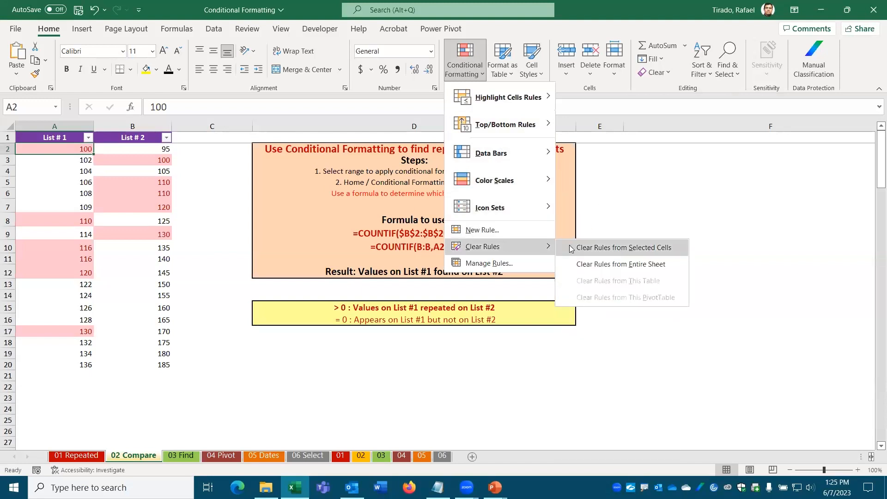
{"action": "left_click", "coordinate": [615, 265]}
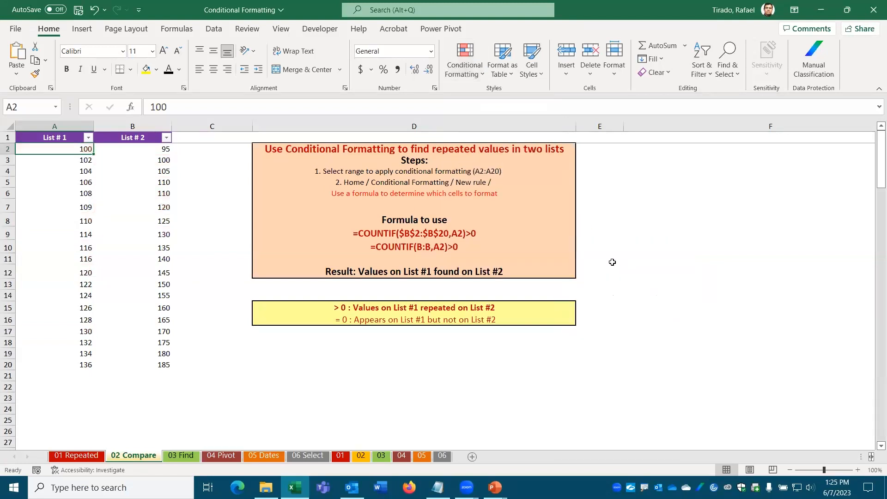
{"action": "left_click", "coordinate": [203, 150]}
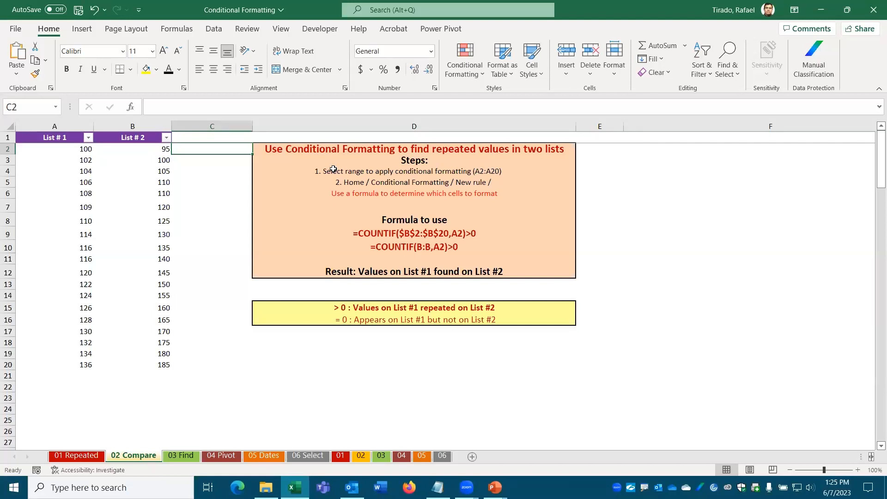
Step: Enter =COUNTIF(B2:B20,A2) in C2 to count A2's value within List #2
{"action": "type", "text": "="}
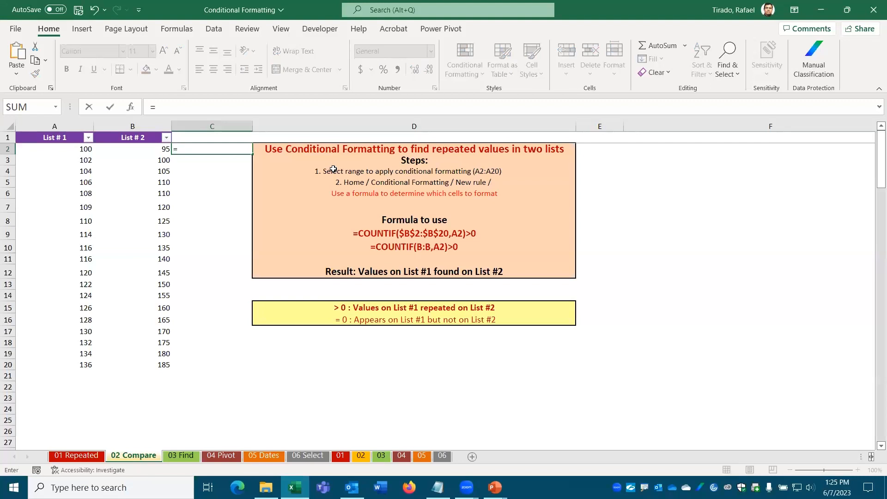
{"action": "type", "text": "COUNT"}
{"action": "type", "text": "IF"}
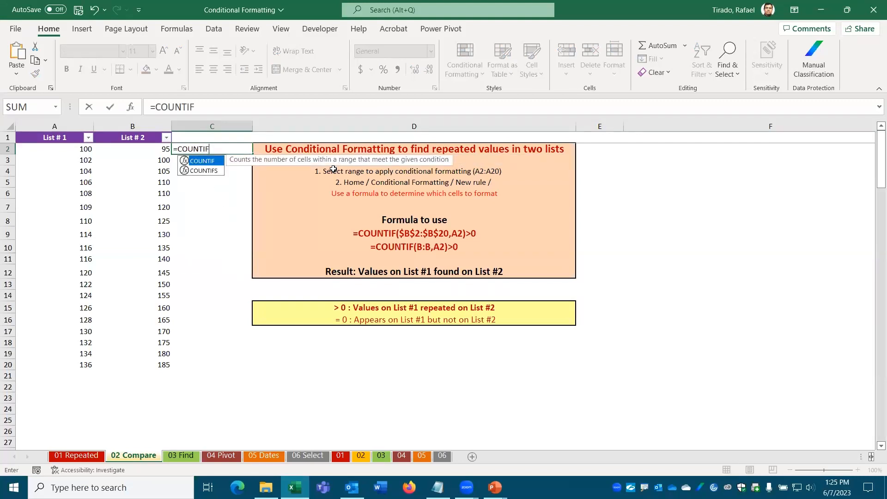
{"action": "type", "text": "("}
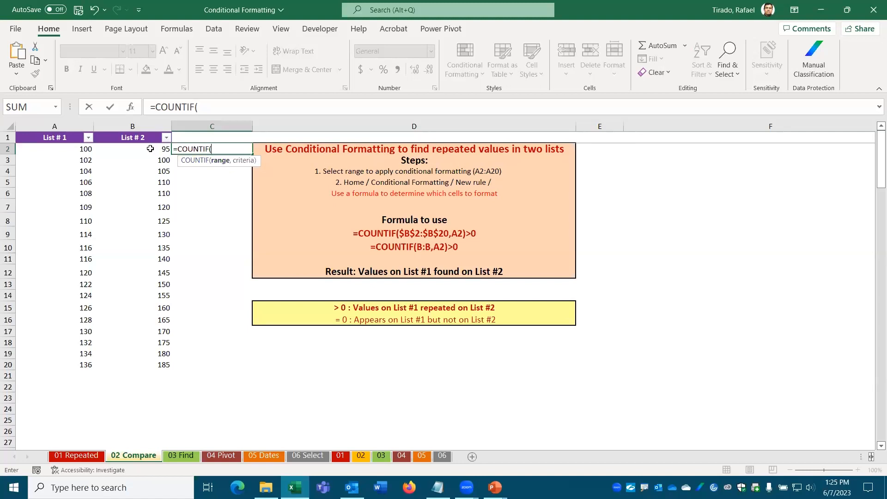
{"action": "left_click_drag", "start_coordinate": [151, 148], "coordinate": [157, 368]}
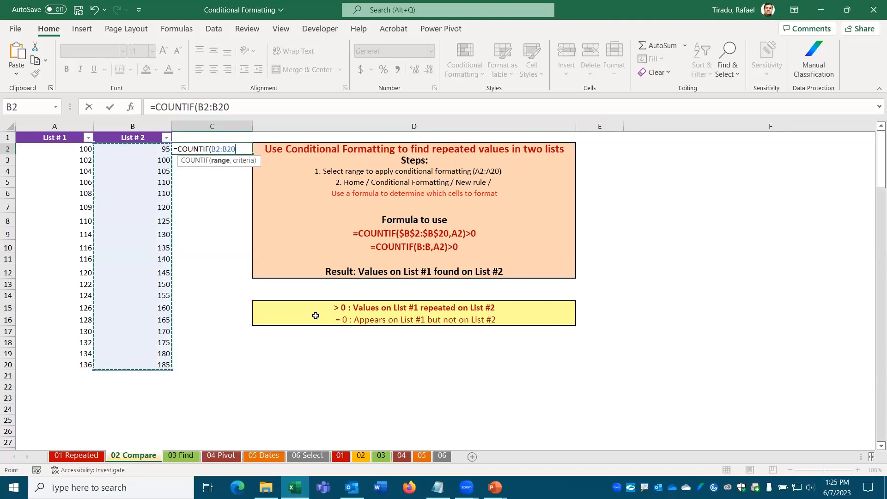
{"action": "type", "text": ","}
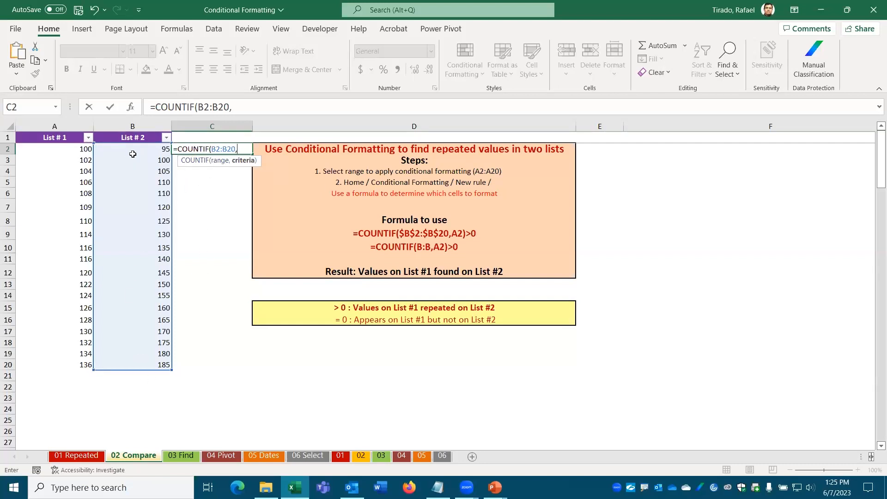
{"action": "left_click", "coordinate": [71, 148]}
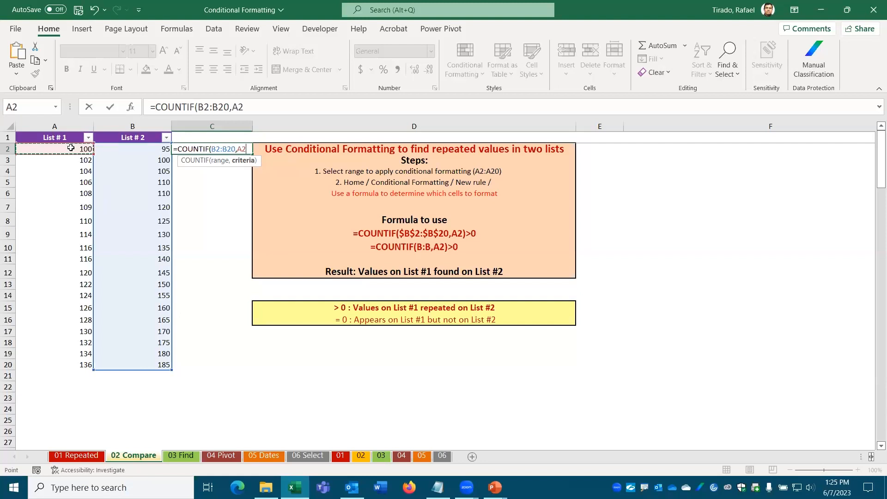
{"action": "type", "text": ")"}
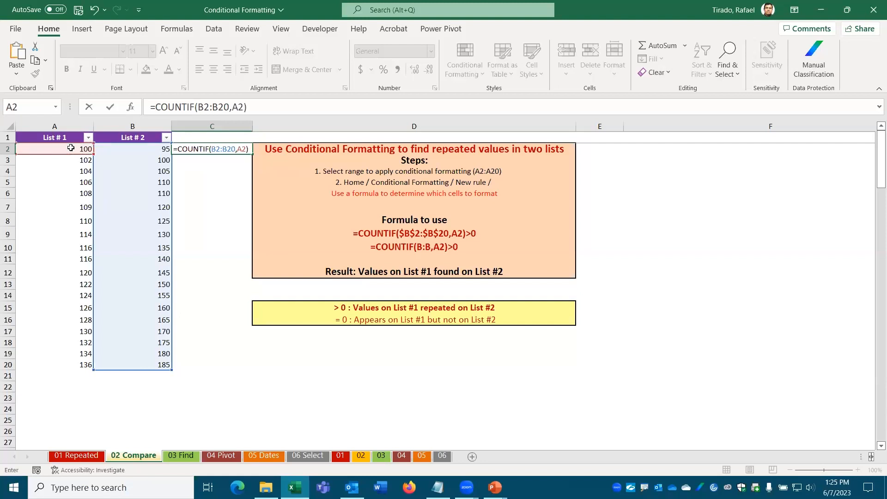
{"action": "key", "text": "ctrl+Return"}
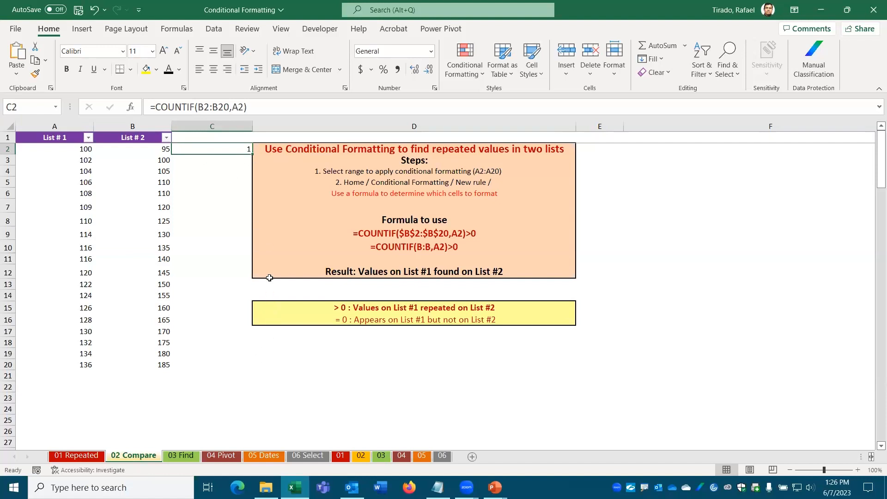
Step: Lock the List #2 range in C2's formula as $B$2:$B$20 with F4
{"action": "left_click", "coordinate": [203, 107]}
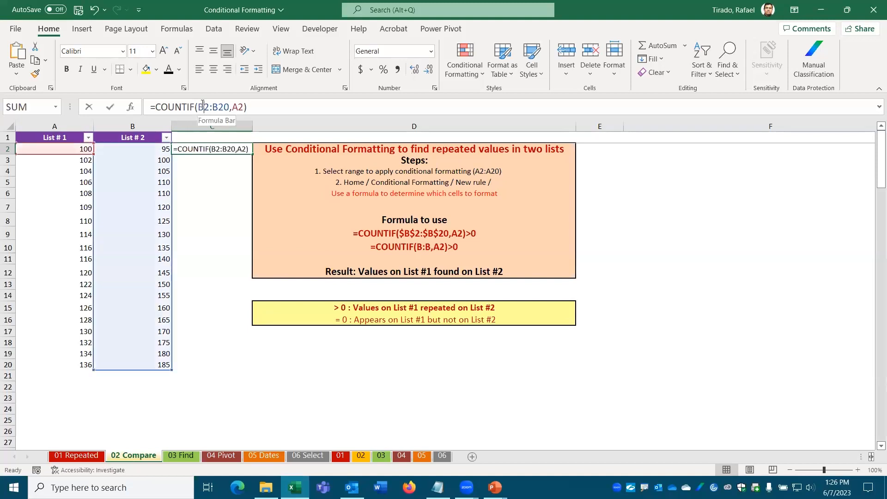
{"action": "key", "text": "F4"}
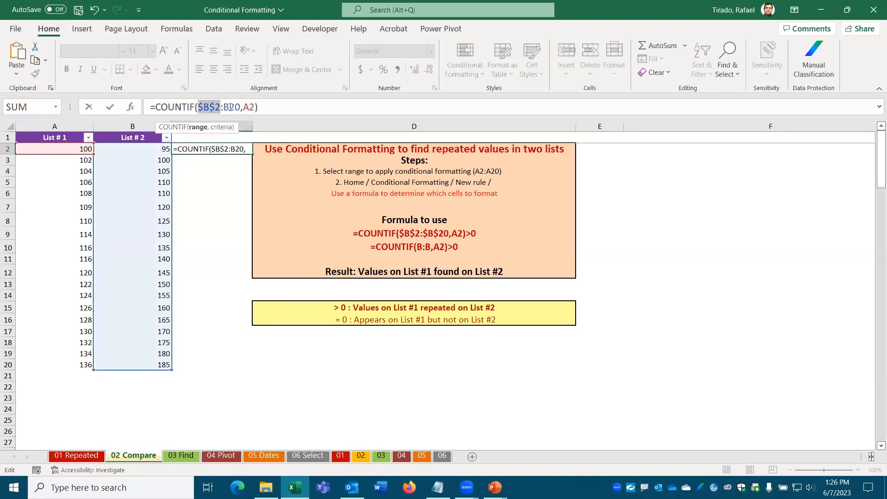
{"action": "left_click", "coordinate": [231, 107]}
{"action": "key", "text": "F4"}
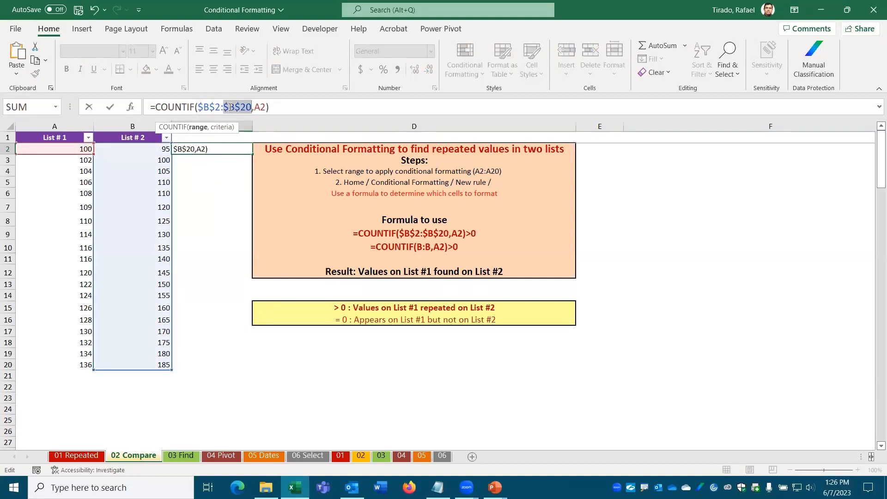
{"action": "key", "text": "Return"}
{"action": "left_click", "coordinate": [232, 149]}
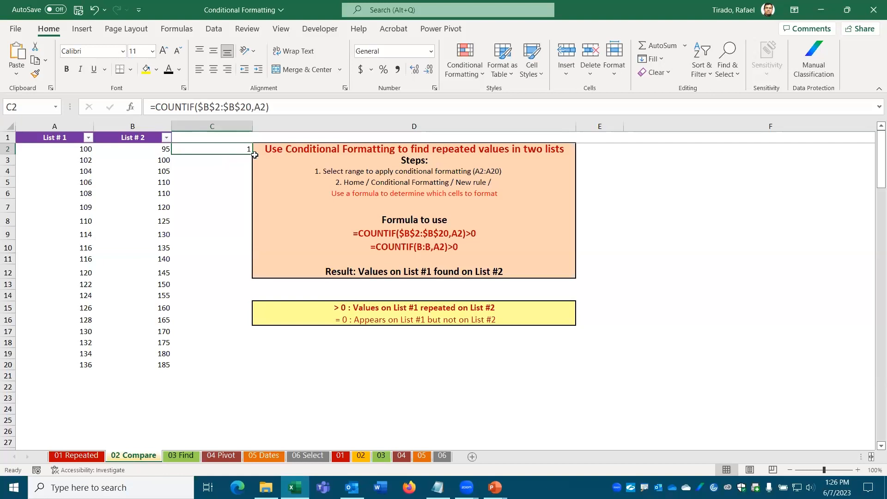
{"action": "left_click_drag", "start_coordinate": [253, 154], "coordinate": [252, 163]}
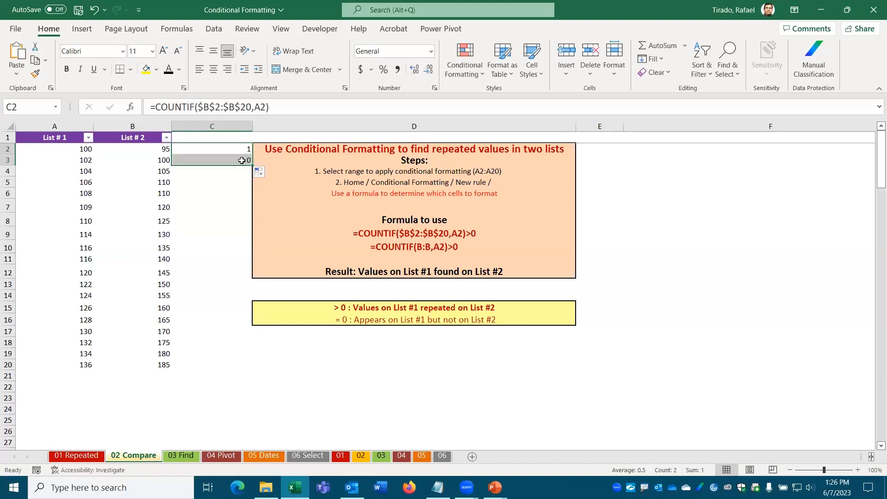
{"action": "left_click", "coordinate": [242, 160]}
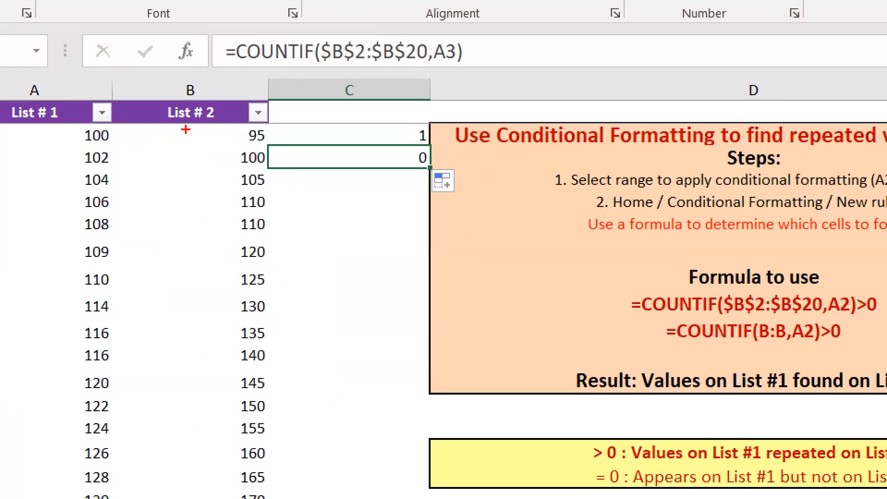
{"action": "mouse_move", "coordinate": [433, 144]}
{"action": "left_mouse_down"}
{"action": "mouse_move", "coordinate": [413, 146]}
{"action": "mouse_move", "coordinate": [424, 175]}
{"action": "mouse_move", "coordinate": [442, 146]}
{"action": "mouse_move", "coordinate": [423, 141]}
{"action": "left_mouse_up"}
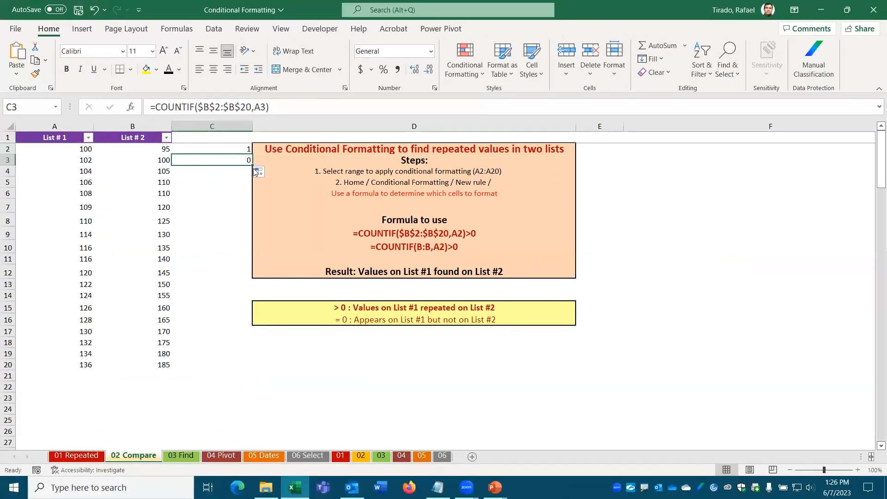
{"action": "left_click_drag", "start_coordinate": [252, 170], "coordinate": [260, 367]}
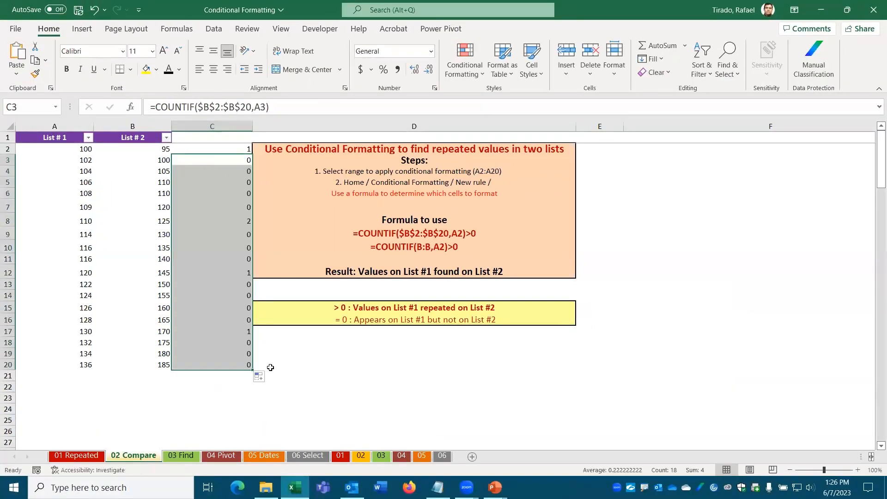
{"action": "left_click", "coordinate": [236, 149]}
{"action": "left_click", "coordinate": [236, 160]}
{"action": "left_click", "coordinate": [238, 171]}
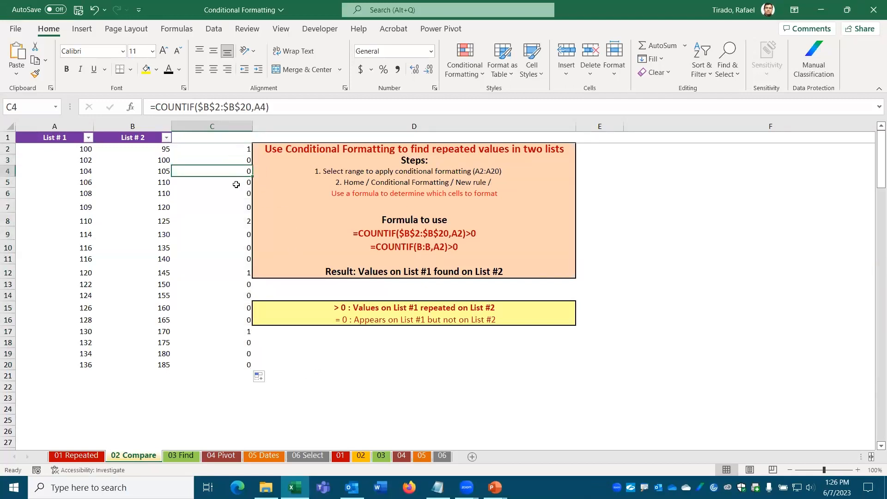
{"action": "left_click", "coordinate": [239, 225]}
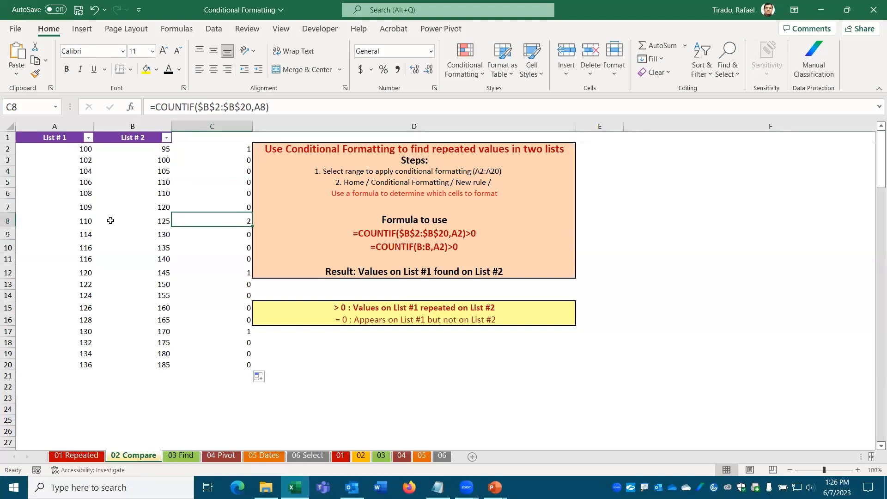
{"action": "left_click", "coordinate": [88, 221]}
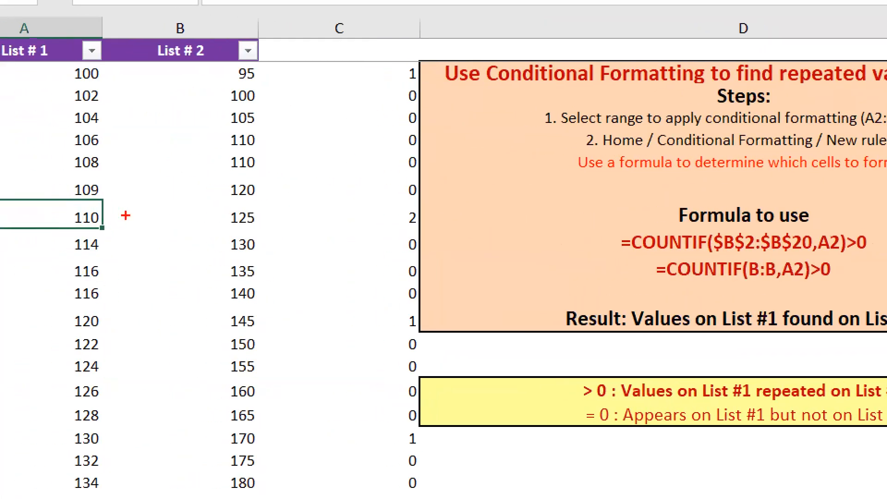
{"action": "left_click_drag", "start_coordinate": [106, 213], "coordinate": [228, 142]}
{"action": "left_click_drag", "start_coordinate": [107, 212], "coordinate": [216, 161]}
{"action": "mouse_move", "coordinate": [95, 226]}
{"action": "left_mouse_down"}
{"action": "mouse_move", "coordinate": [280, 253]}
{"action": "mouse_move", "coordinate": [387, 214]}
{"action": "mouse_move", "coordinate": [414, 217]}
{"action": "mouse_move", "coordinate": [393, 226]}
{"action": "left_mouse_up"}
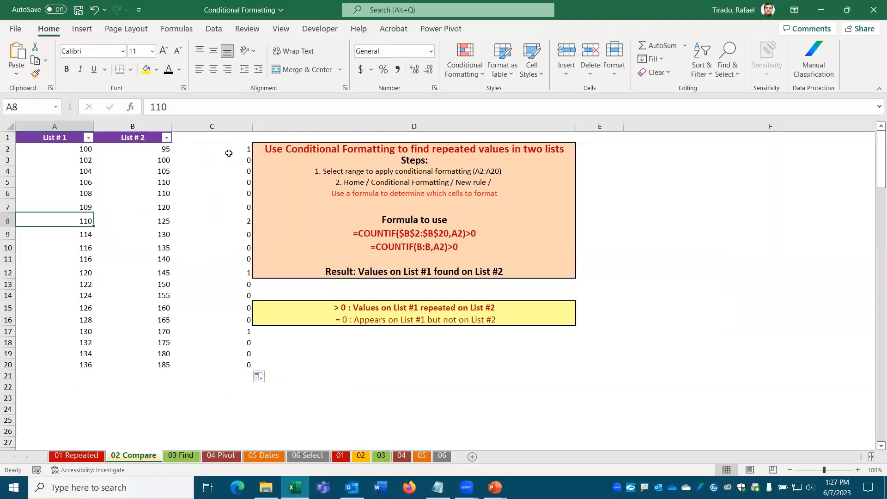
Step: Inspect the COUNTIF formula in C2 without changing it, then select List # 1 values A2:A20
{"action": "left_click", "coordinate": [351, 81]}
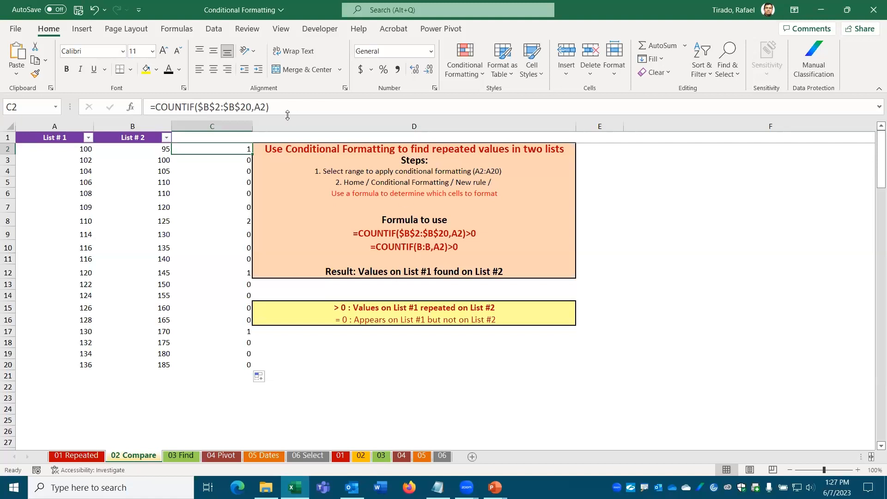
{"action": "left_click", "coordinate": [180, 107]}
{"action": "left_click_drag", "start_coordinate": [179, 106], "coordinate": [352, 111]}
{"action": "key", "text": "ctrl+c"}
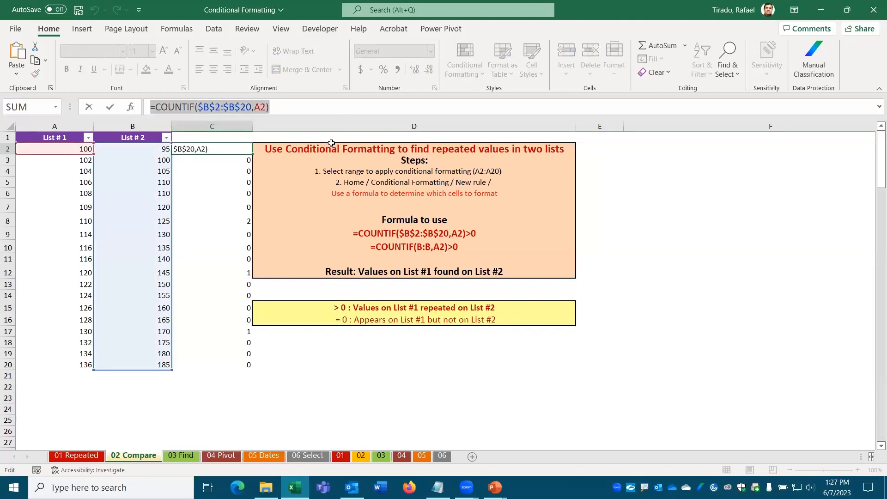
{"action": "key", "text": "Escape"}
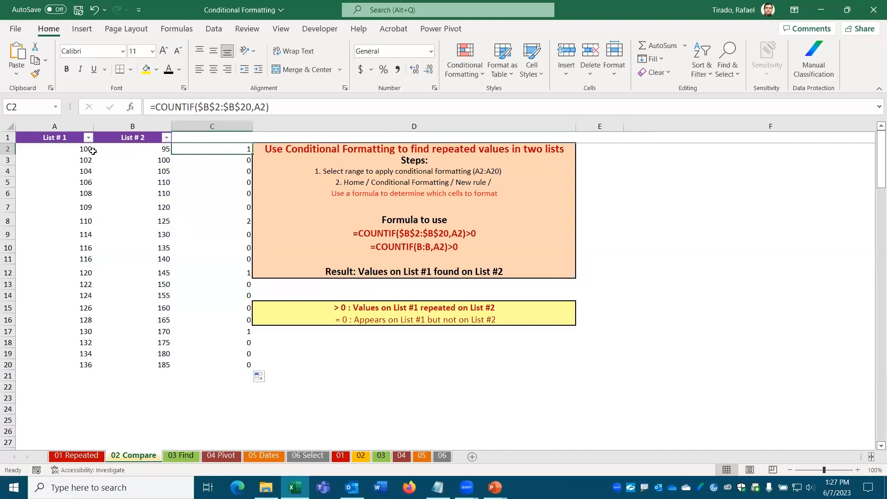
{"action": "left_click_drag", "start_coordinate": [66, 147], "coordinate": [64, 361]}
{"action": "left_click_drag", "start_coordinate": [61, 150], "coordinate": [63, 366]}
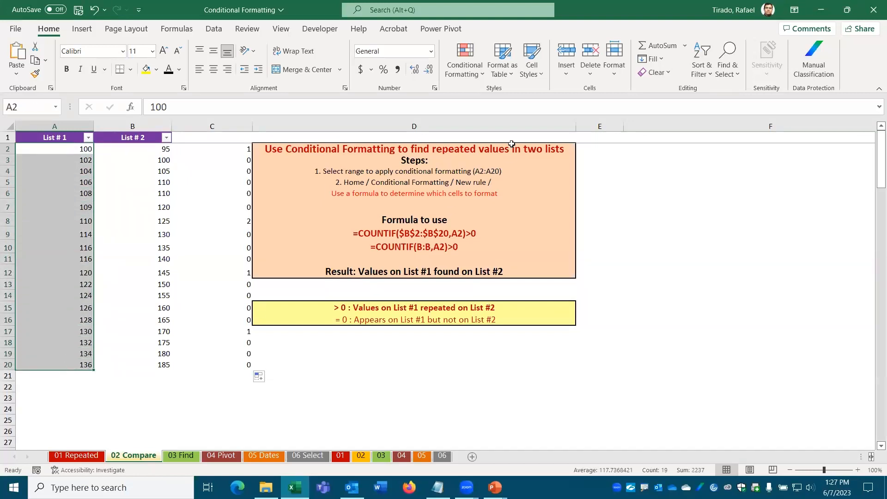
Step: Add a New Rule to A2:A20 with formula =COUNTIF($B$2:$B$20,A2)>0 and a light blue fill
{"action": "left_click", "coordinate": [484, 75]}
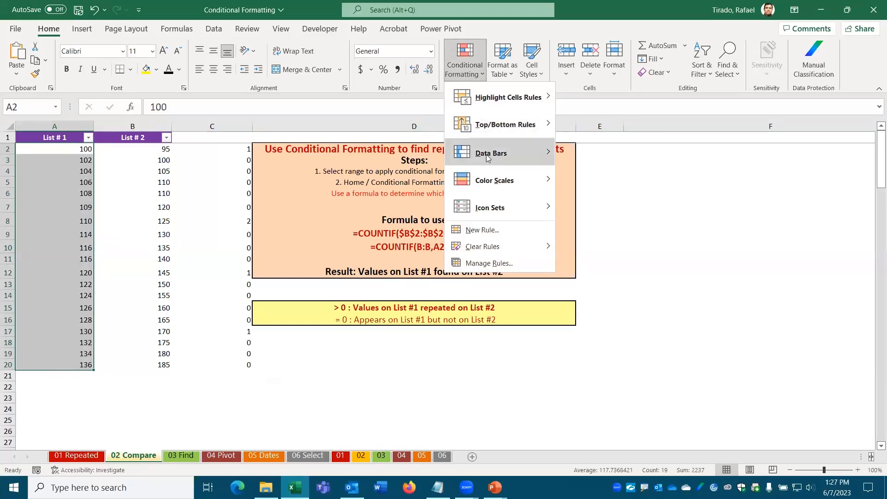
{"action": "left_click", "coordinate": [484, 230]}
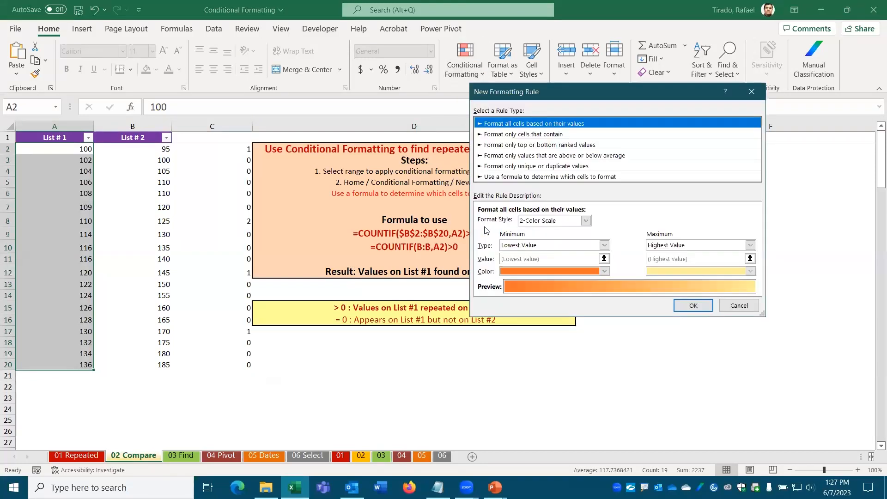
{"action": "left_click", "coordinate": [514, 178]}
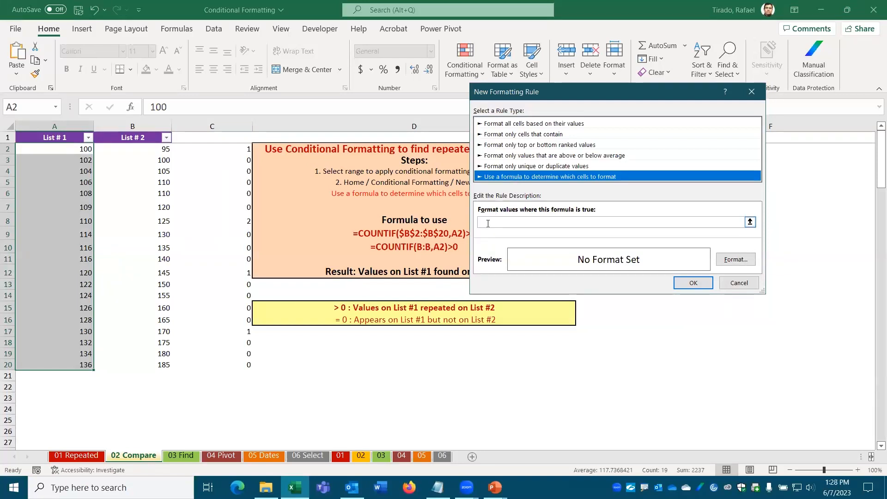
{"action": "left_click", "coordinate": [514, 225]}
{"action": "key", "text": "ctrl+v"}
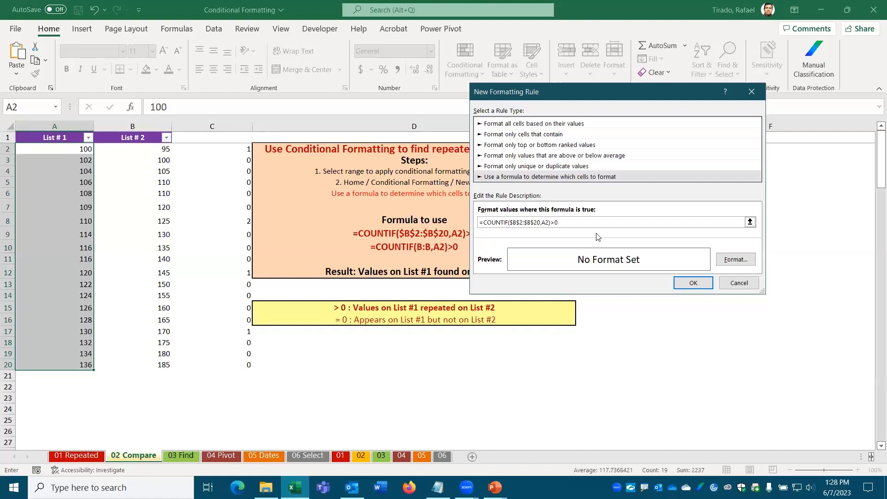
{"action": "left_click", "coordinate": [730, 260]}
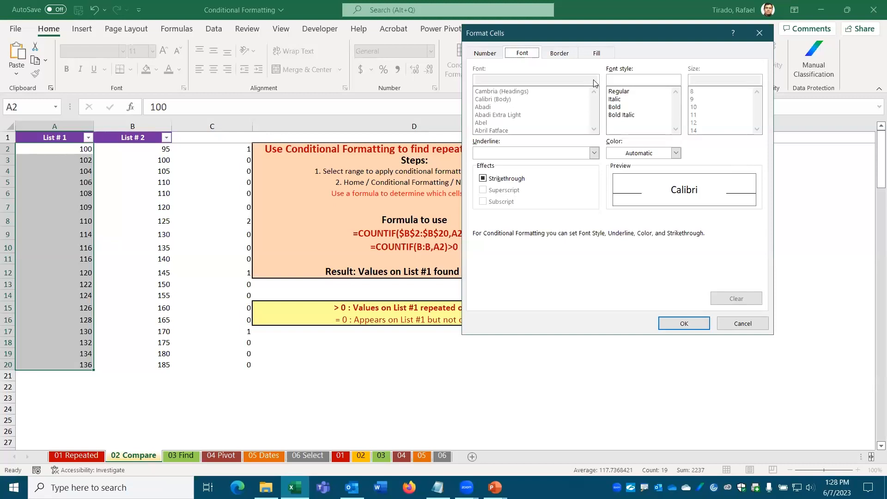
{"action": "left_click", "coordinate": [598, 54]}
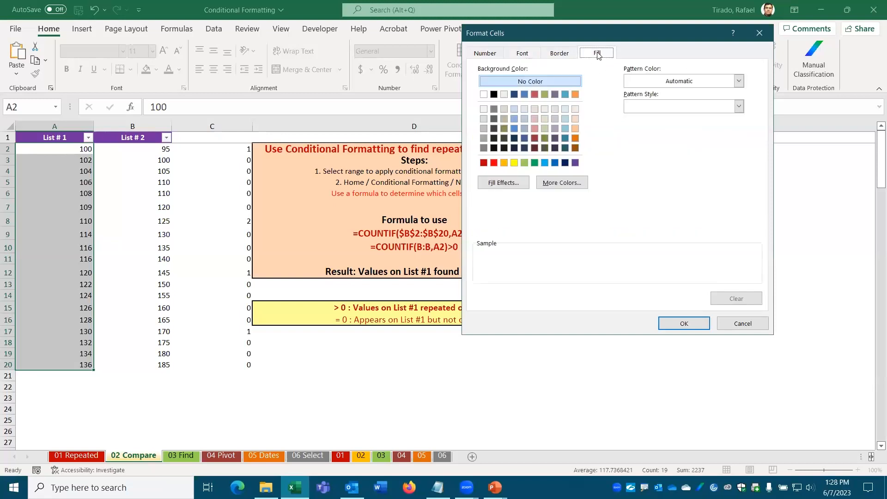
{"action": "left_click", "coordinate": [515, 120]}
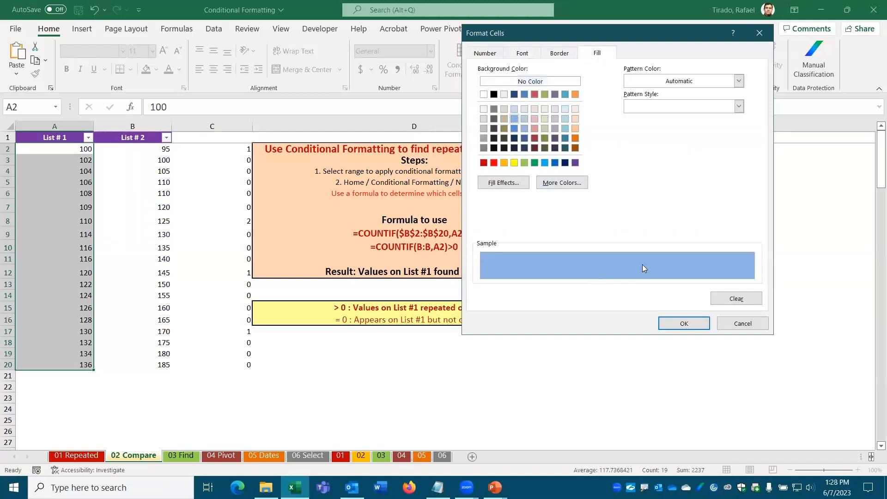
{"action": "left_click", "coordinate": [688, 324]}
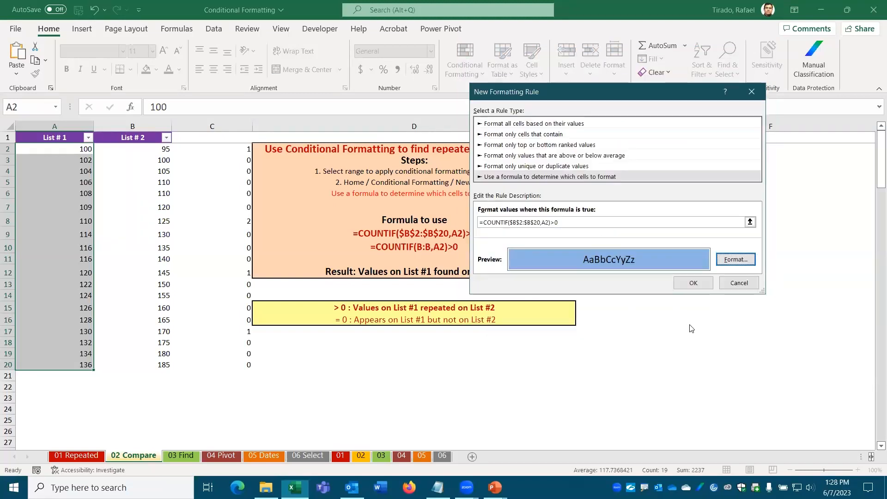
{"action": "left_click", "coordinate": [694, 283]}
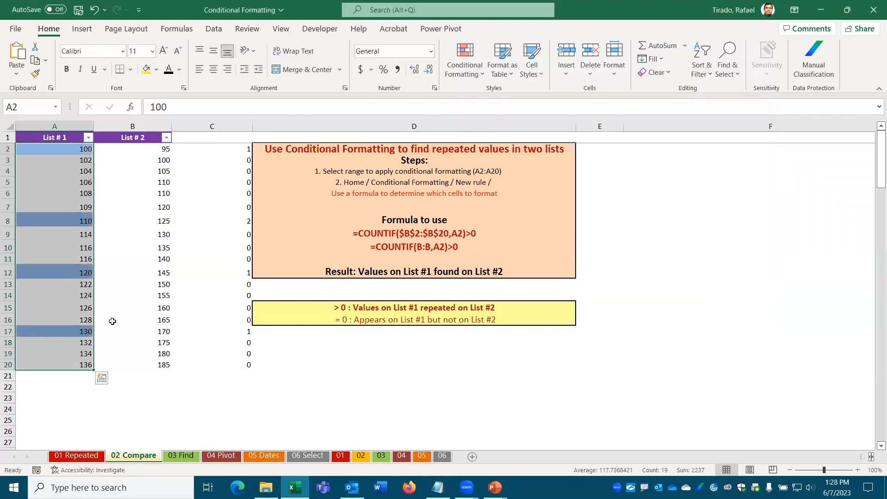
{"action": "left_click", "coordinate": [53, 387]}
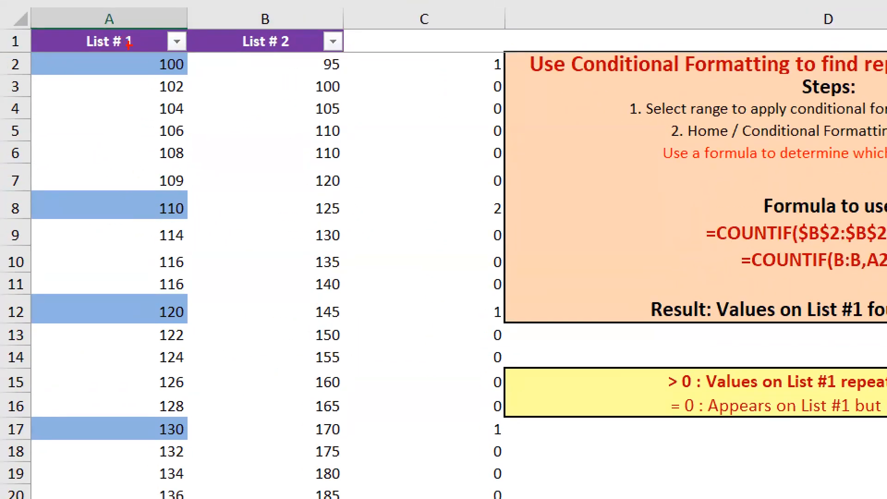
{"action": "left_click_drag", "start_coordinate": [191, 65], "coordinate": [307, 88]}
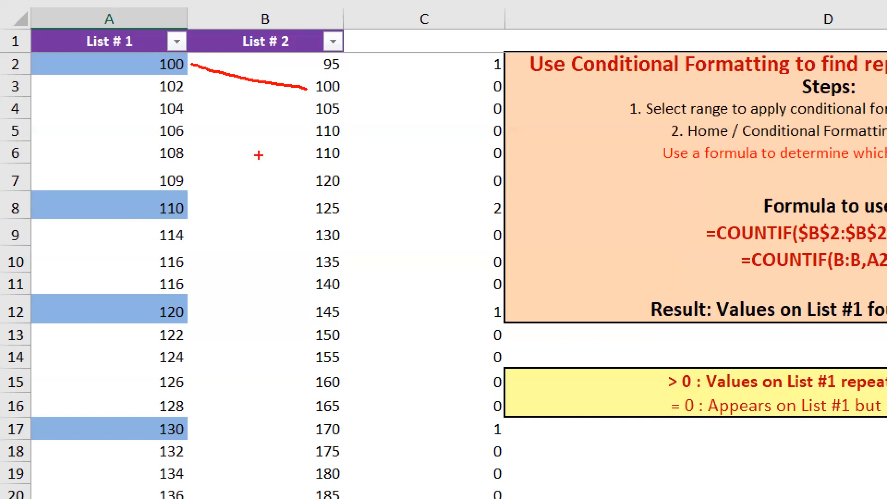
{"action": "mouse_move", "coordinate": [191, 200]}
{"action": "left_mouse_down"}
{"action": "mouse_move", "coordinate": [302, 132]}
{"action": "mouse_move", "coordinate": [310, 153]}
{"action": "left_mouse_up"}
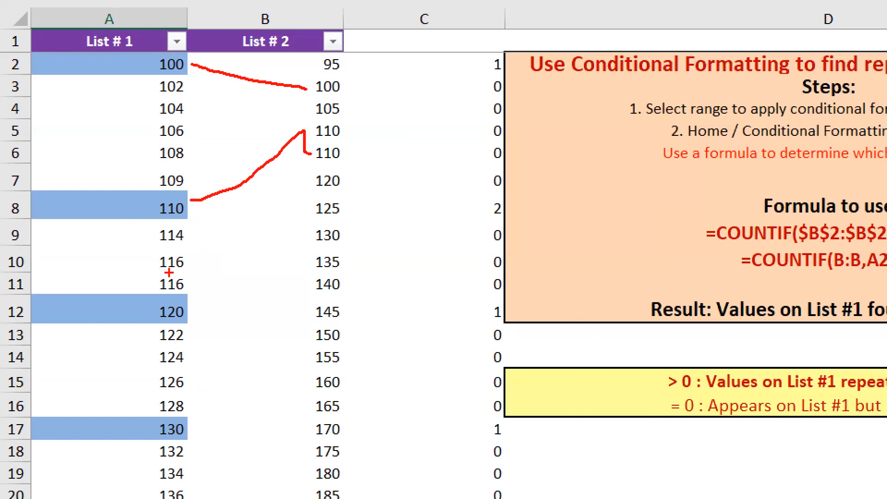
{"action": "mouse_move", "coordinate": [160, 248]}
{"action": "left_mouse_down"}
{"action": "mouse_move", "coordinate": [141, 278]}
{"action": "mouse_move", "coordinate": [185, 292]}
{"action": "mouse_move", "coordinate": [198, 254]}
{"action": "mouse_move", "coordinate": [142, 262]}
{"action": "left_mouse_up"}
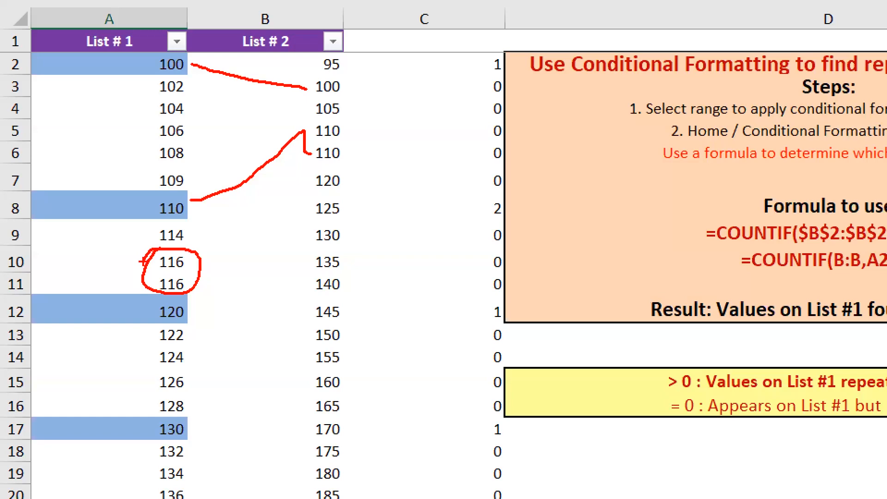
{"action": "key", "text": "Escape"}
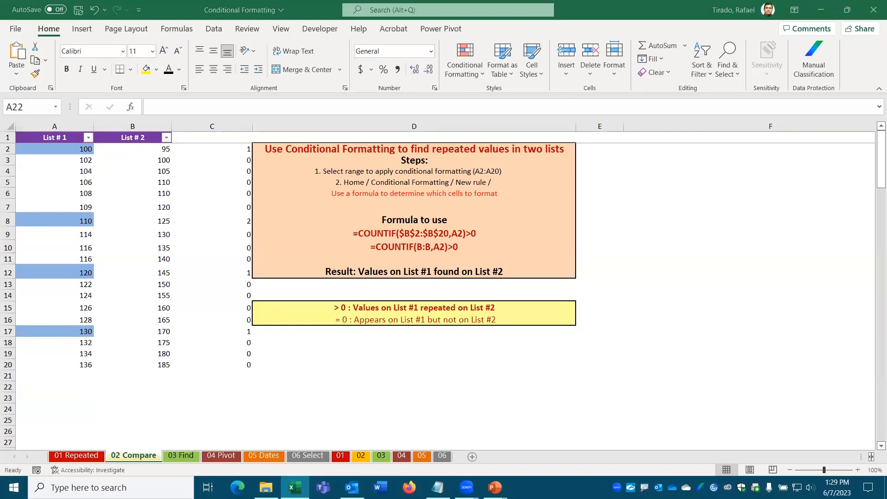
Step: Switch to the 03 Find sheet and look over the product table A3:D22, including ID 10
{"action": "left_click", "coordinate": [180, 456]}
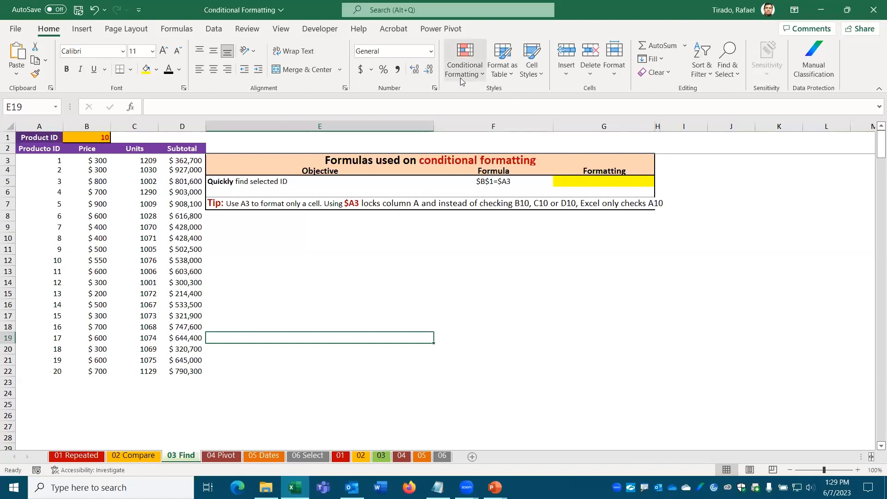
{"action": "left_click", "coordinate": [44, 159]}
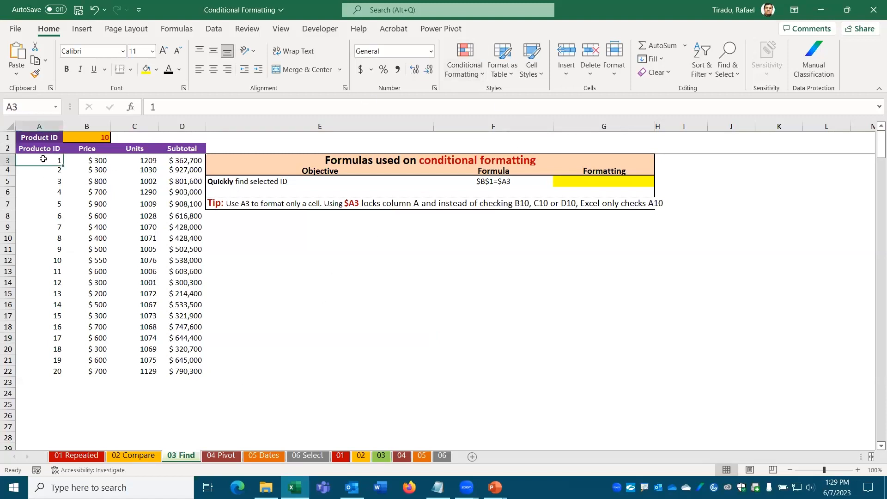
{"action": "left_click_drag", "start_coordinate": [44, 158], "coordinate": [157, 372]}
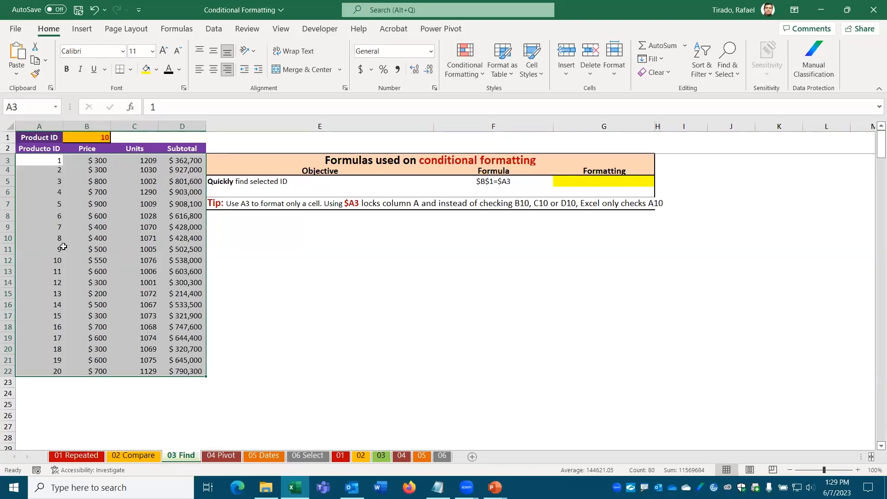
{"action": "left_click", "coordinate": [47, 259]}
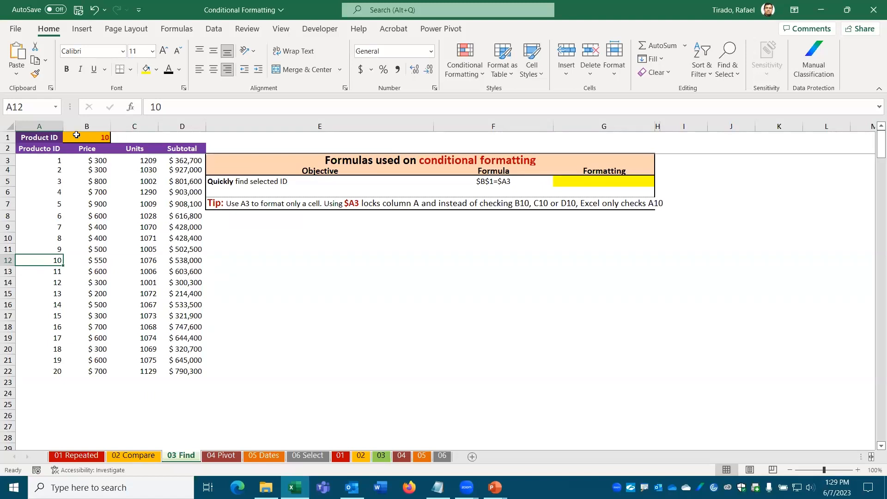
Step: Set the Product ID in B1 to 5 and locate Producto ID 5 in A7
{"action": "left_click", "coordinate": [94, 135]}
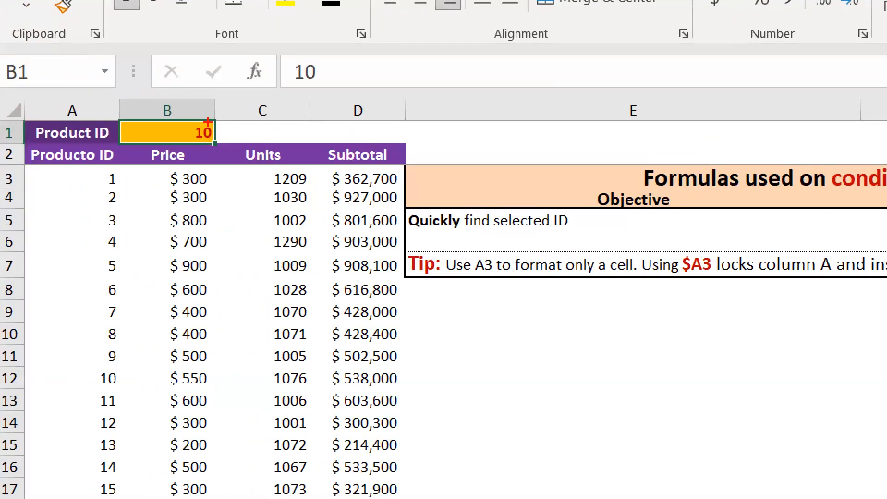
{"action": "mouse_move", "coordinate": [207, 121]}
{"action": "left_mouse_down"}
{"action": "mouse_move", "coordinate": [192, 145]}
{"action": "mouse_move", "coordinate": [234, 126]}
{"action": "mouse_move", "coordinate": [210, 119]}
{"action": "left_mouse_up"}
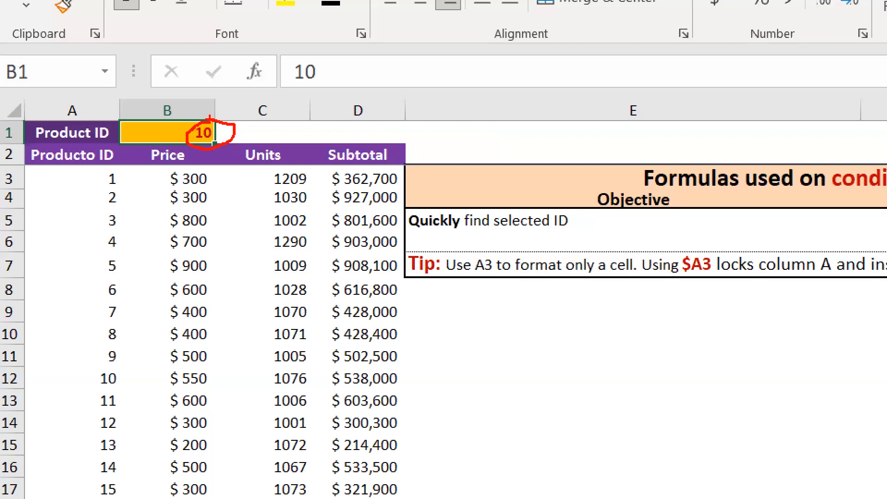
{"action": "key", "text": "Escape"}
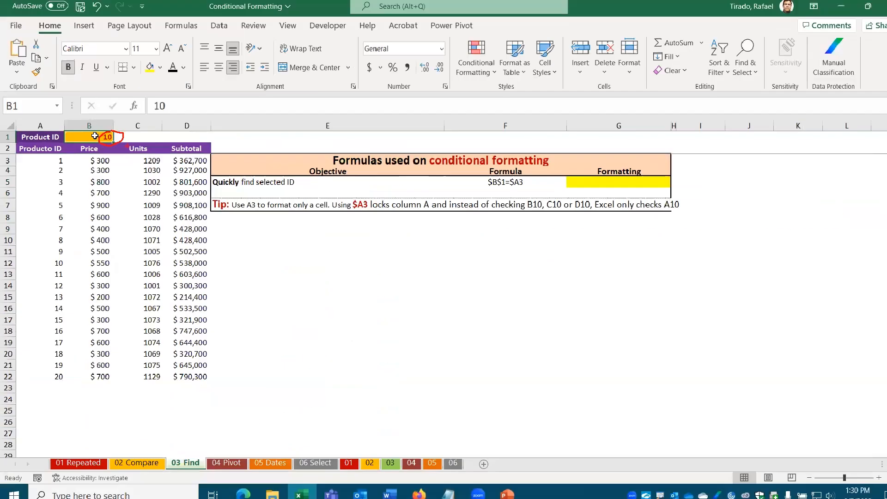
{"action": "type", "text": "5"}
{"action": "key", "text": "Return"}
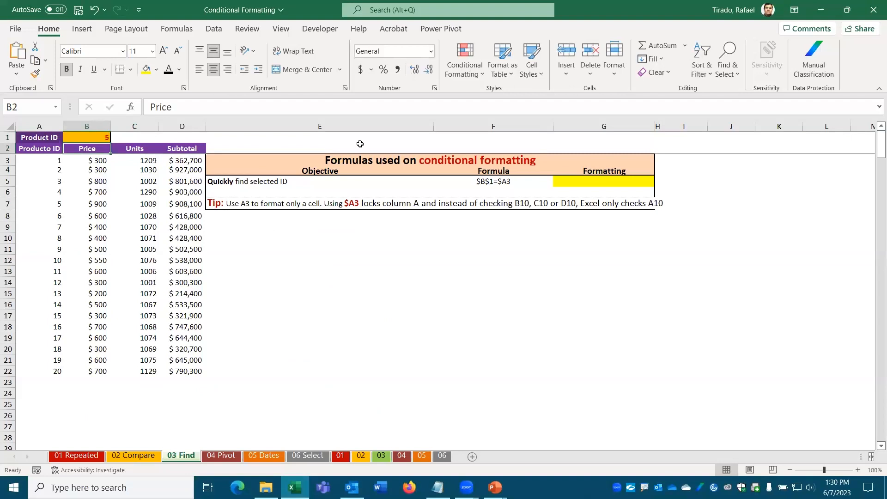
{"action": "left_click", "coordinate": [30, 205]}
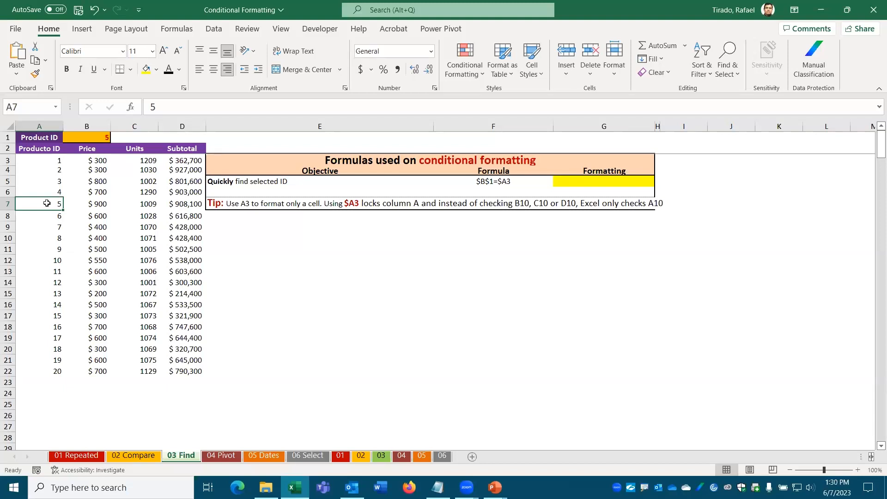
Step: Shade ID 5 yellow, change B1 to 11, and shade the ID 11 cell yellow
{"action": "left_click", "coordinate": [147, 69]}
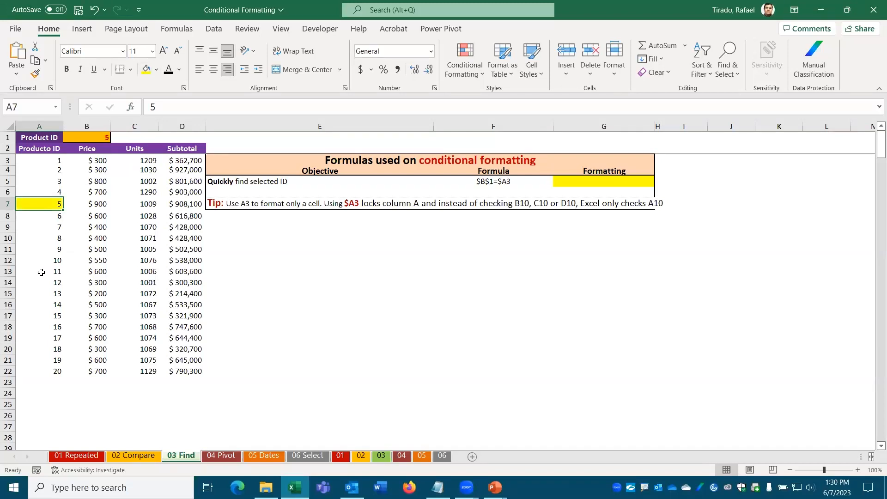
{"action": "left_click", "coordinate": [97, 138]}
{"action": "type", "text": "11"}
{"action": "key", "text": "Return"}
{"action": "left_click", "coordinate": [28, 276]}
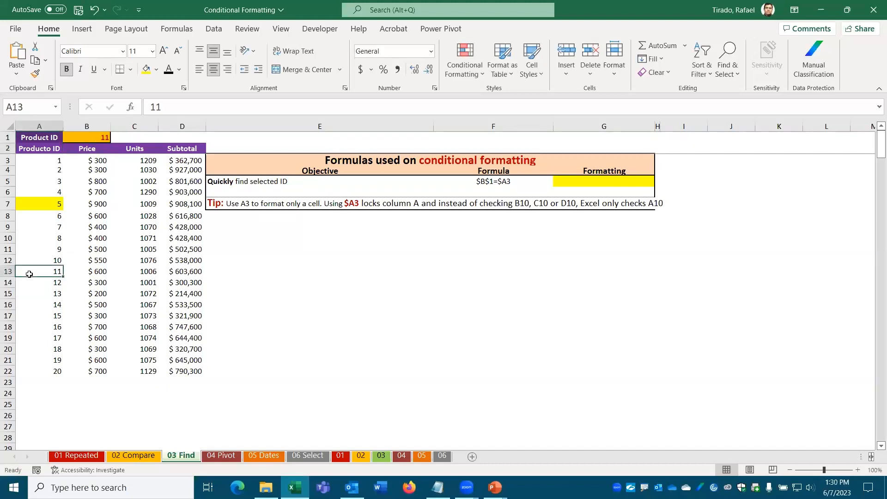
{"action": "left_click", "coordinate": [152, 69]}
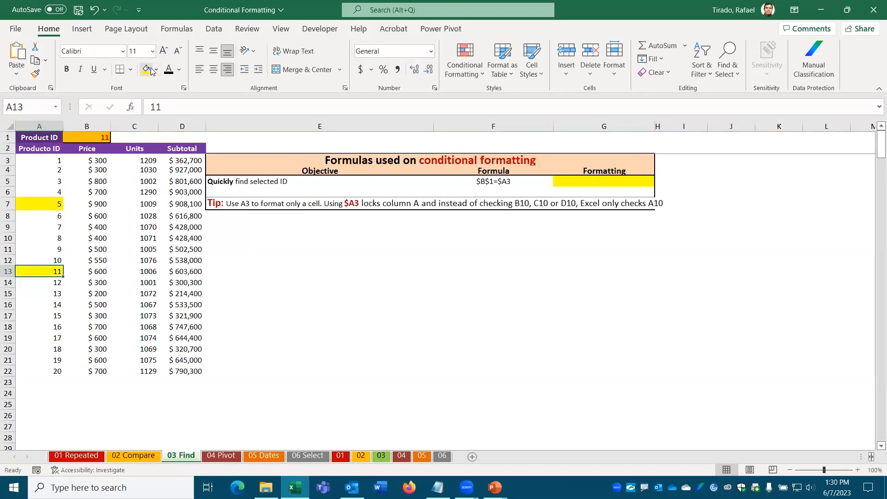
Step: Undo both yellow fills and the B1 change, leaving B1 at 5
{"action": "left_click", "coordinate": [95, 11]}
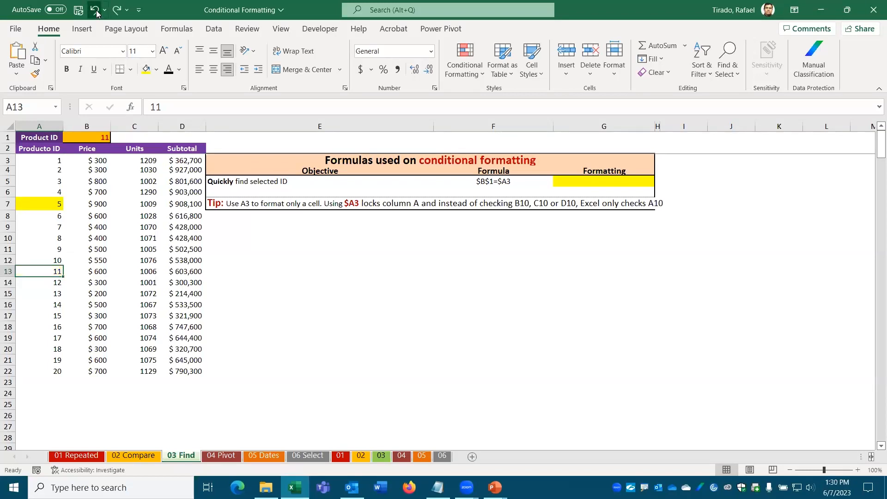
{"action": "left_click", "coordinate": [95, 10]}
{"action": "left_click", "coordinate": [96, 10]}
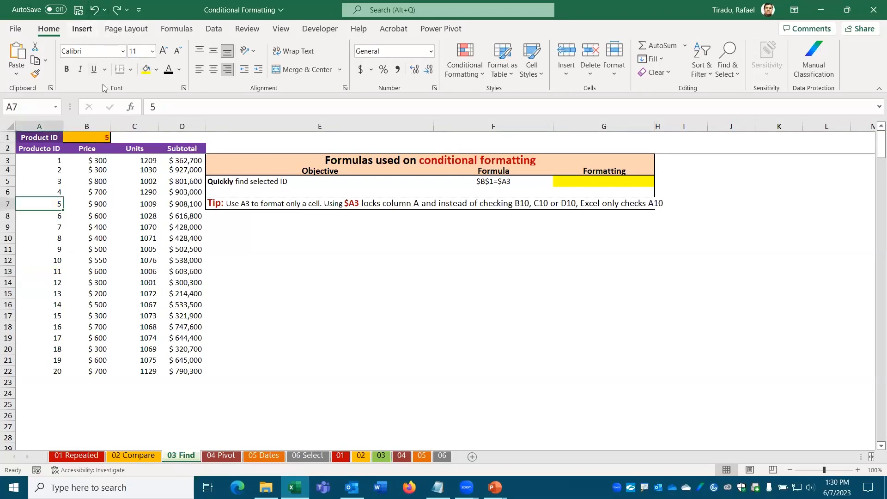
{"action": "left_click", "coordinate": [43, 285]}
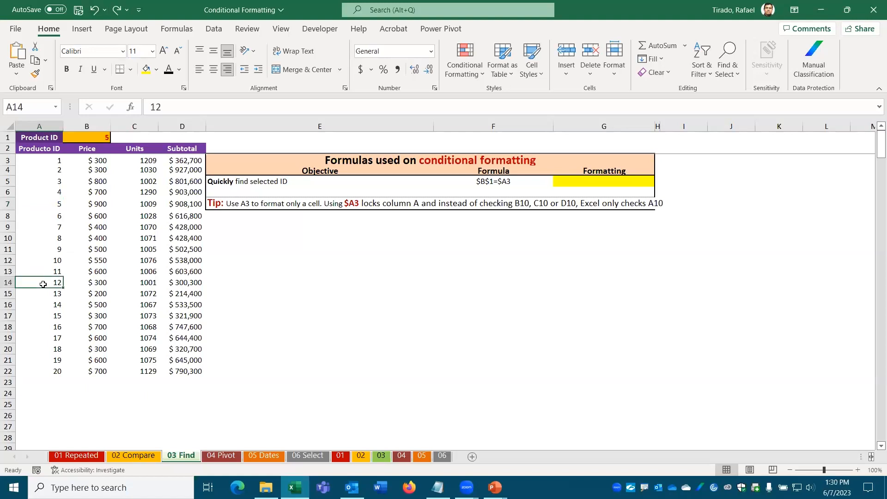
{"action": "left_click", "coordinate": [40, 257]}
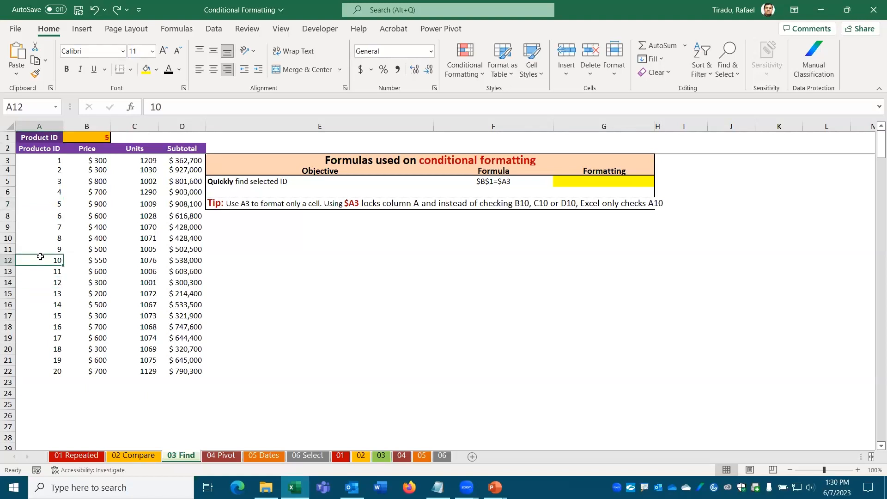
Step: Select the whole product table A3:D22
{"action": "left_click_drag", "start_coordinate": [46, 159], "coordinate": [172, 367]}
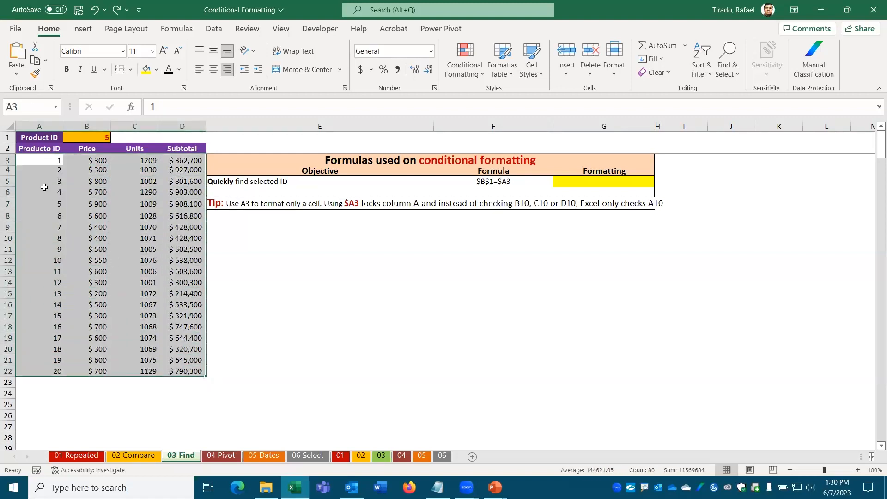
{"action": "left_click_drag", "start_coordinate": [36, 160], "coordinate": [52, 153]}
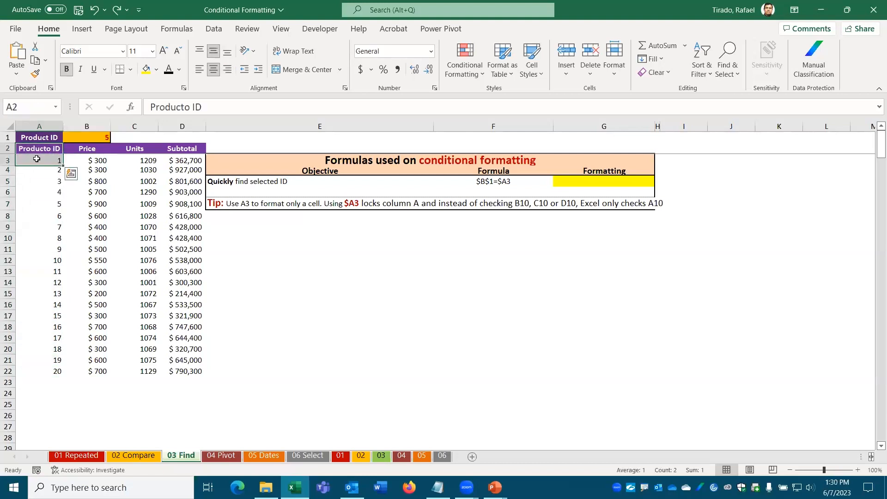
{"action": "double_click", "coordinate": [37, 159]}
{"action": "left_click_drag", "start_coordinate": [50, 160], "coordinate": [185, 376]}
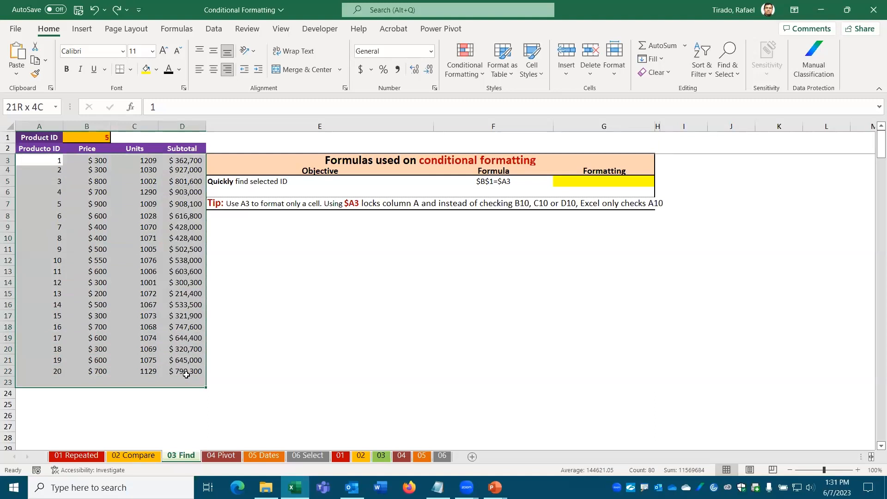
Step: Add an Equal To rule referencing =$B$1 with Light Red Fill and Dark Red Text
{"action": "left_click", "coordinate": [477, 75]}
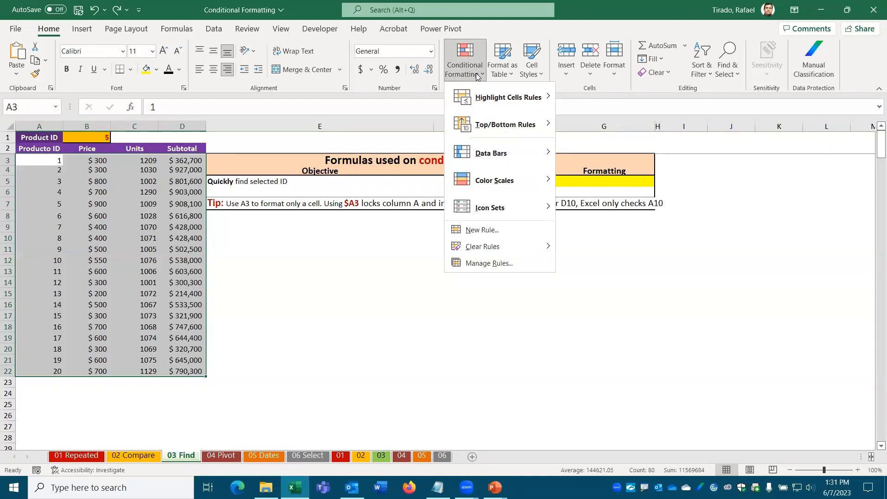
{"action": "mouse_move", "coordinate": [508, 97]}
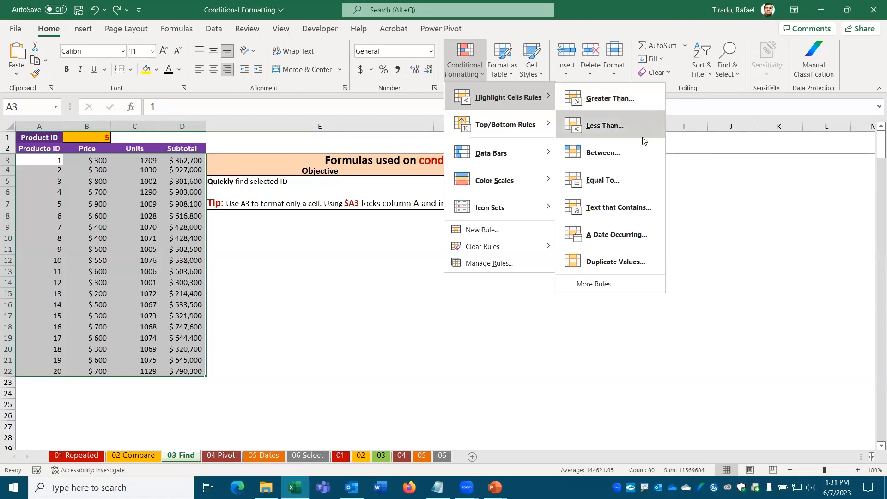
{"action": "left_click", "coordinate": [604, 181]}
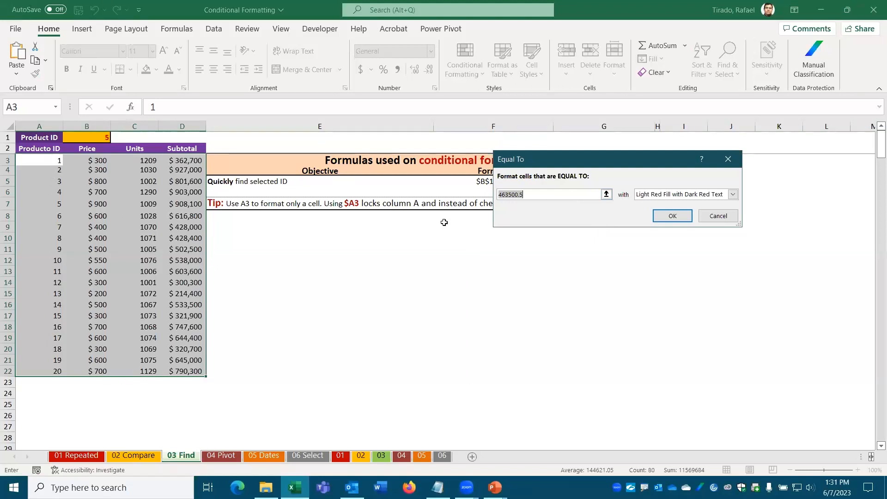
{"action": "left_click", "coordinate": [94, 136]}
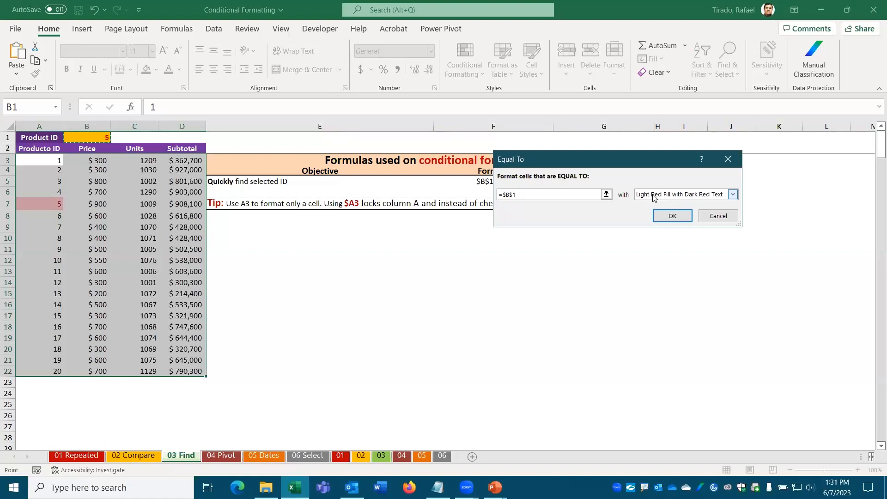
{"action": "left_click", "coordinate": [673, 217]}
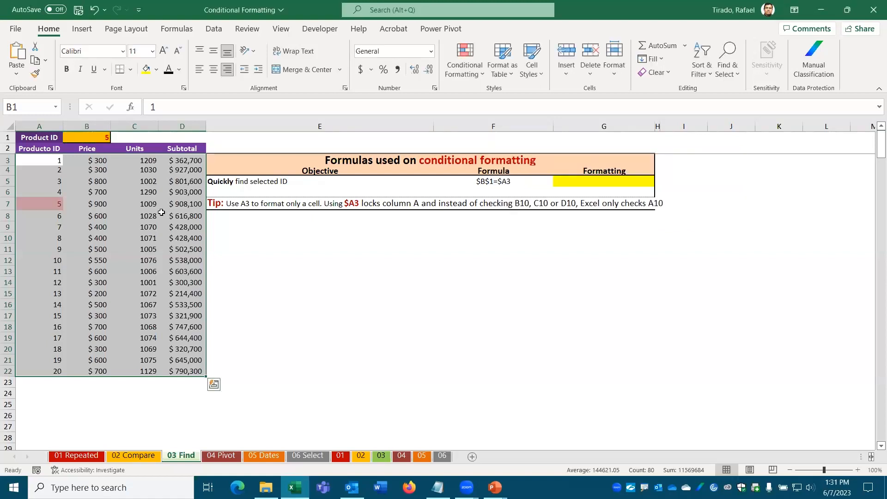
Step: Enter 10 as the Product ID in B1 and select the now-highlighted row A12:D12
{"action": "left_click", "coordinate": [64, 227]}
{"action": "left_click", "coordinate": [46, 204]}
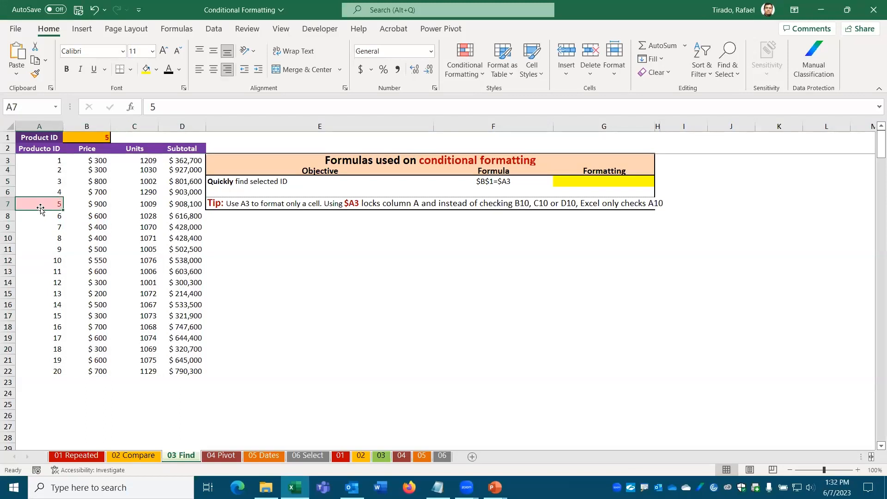
{"action": "left_click", "coordinate": [100, 138]}
{"action": "left_click", "coordinate": [784, 29]}
{"action": "left_click", "coordinate": [784, 30]}
{"action": "type", "text": "10"}
{"action": "key", "text": "Return"}
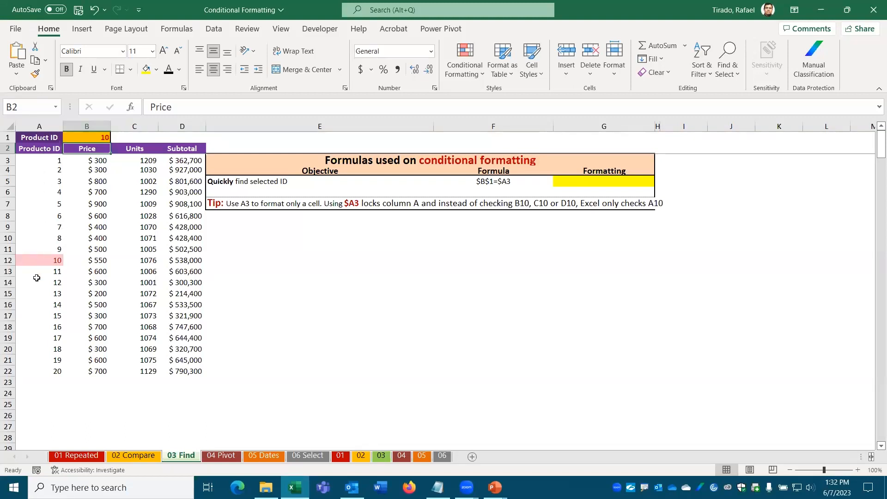
{"action": "left_click_drag", "start_coordinate": [45, 262], "coordinate": [182, 261]}
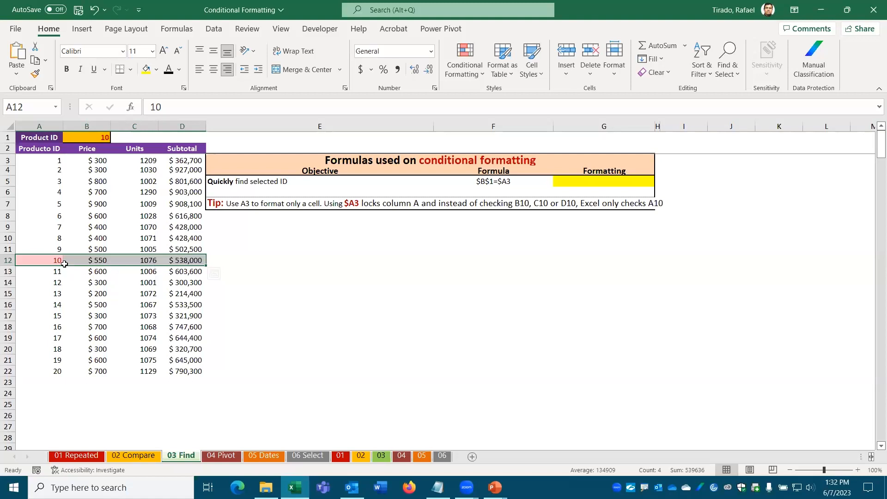
Step: Clear conditional formatting rules from the entire sheet, then reselect the product table A3:D22
{"action": "left_click", "coordinate": [477, 76]}
{"action": "mouse_move", "coordinate": [503, 101]}
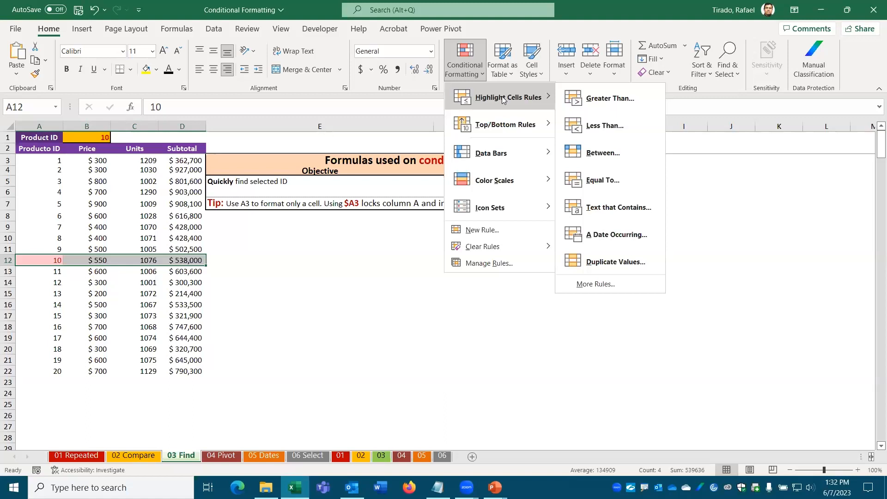
{"action": "mouse_move", "coordinate": [499, 246]}
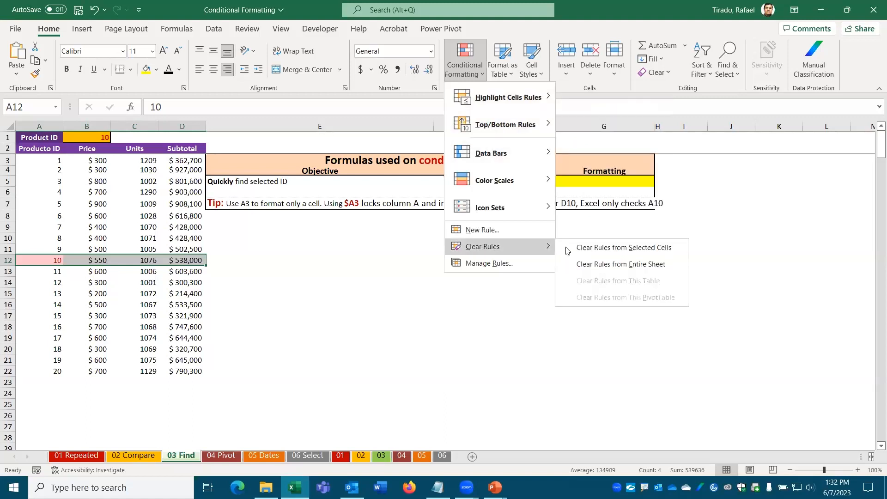
{"action": "left_click", "coordinate": [603, 265]}
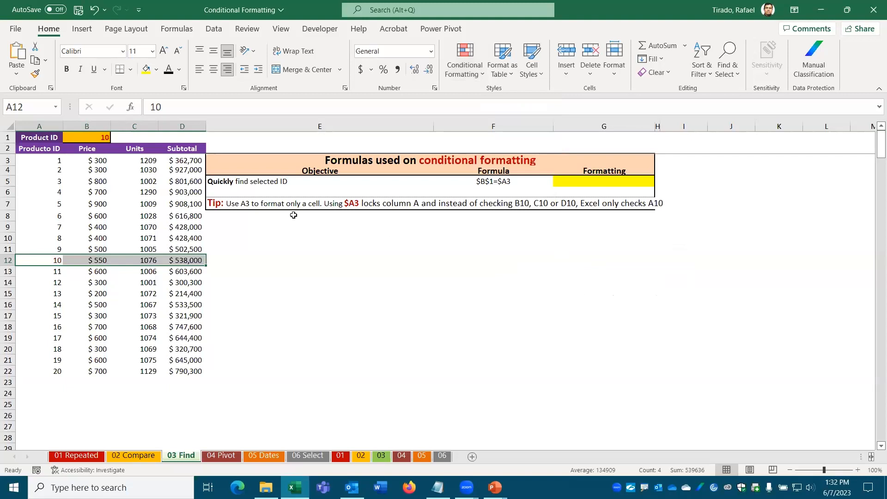
{"action": "left_click", "coordinate": [57, 161]}
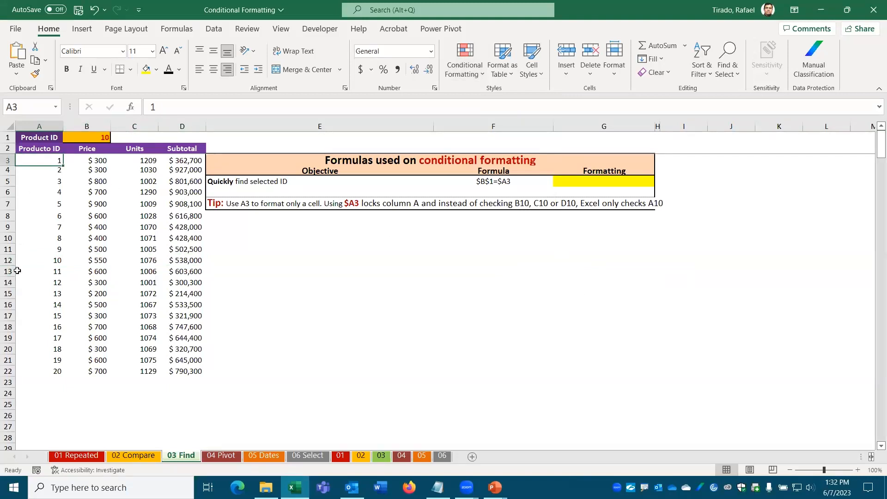
{"action": "mouse_move", "coordinate": [46, 159]}
{"action": "left_mouse_down"}
{"action": "mouse_move", "coordinate": [139, 190]}
{"action": "mouse_move", "coordinate": [189, 305]}
{"action": "mouse_move", "coordinate": [194, 372]}
{"action": "left_mouse_up"}
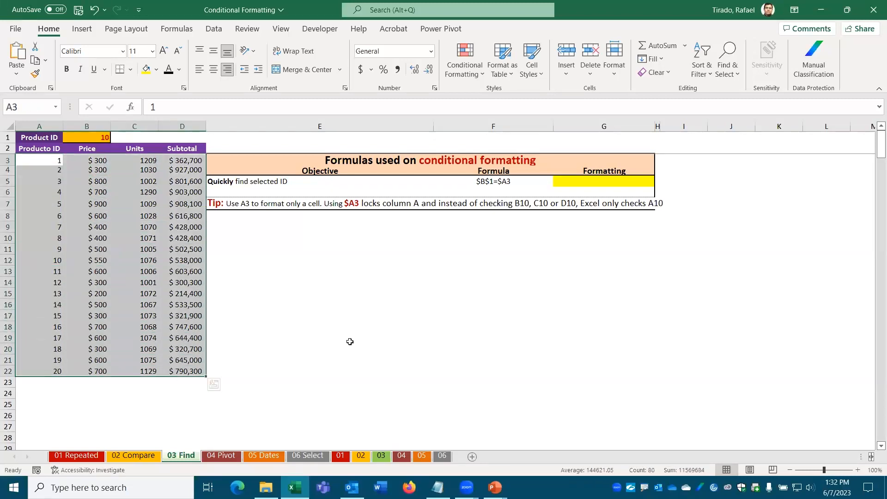
Step: Start a formula-based New Rule and build =$B$1=$A$3 by referencing B1 and A3
{"action": "left_click", "coordinate": [478, 79]}
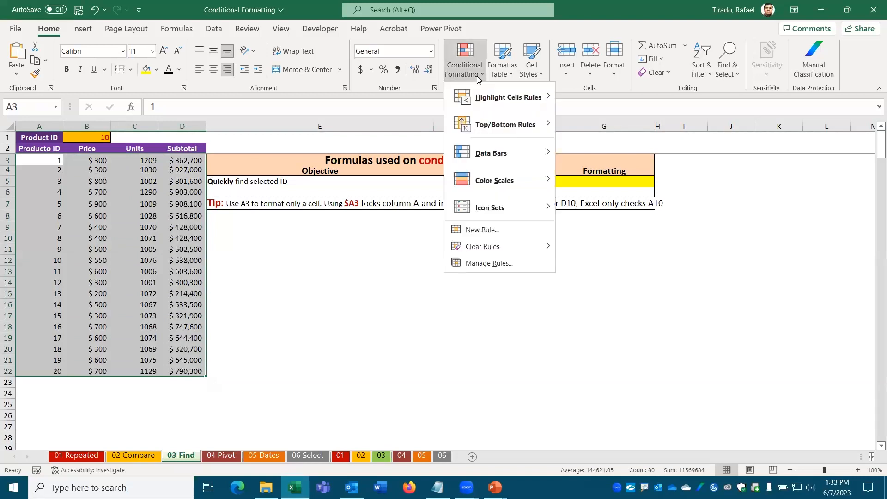
{"action": "left_click", "coordinate": [488, 230]}
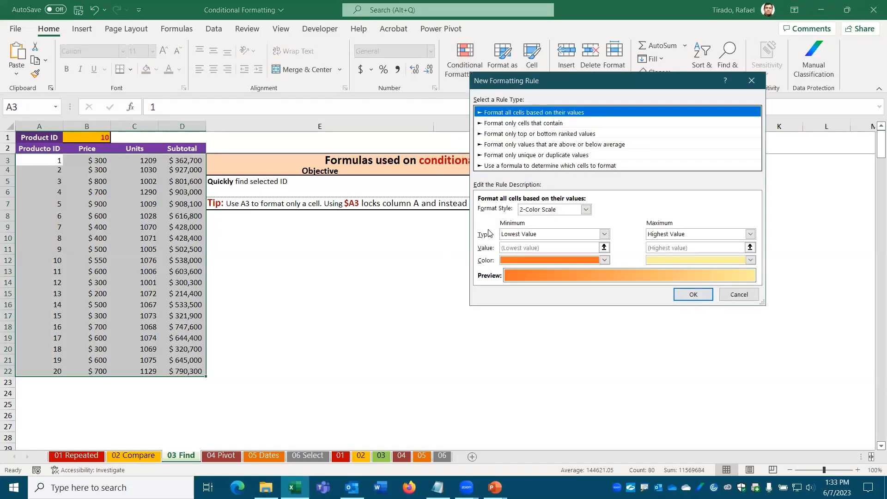
{"action": "left_click", "coordinate": [511, 166]}
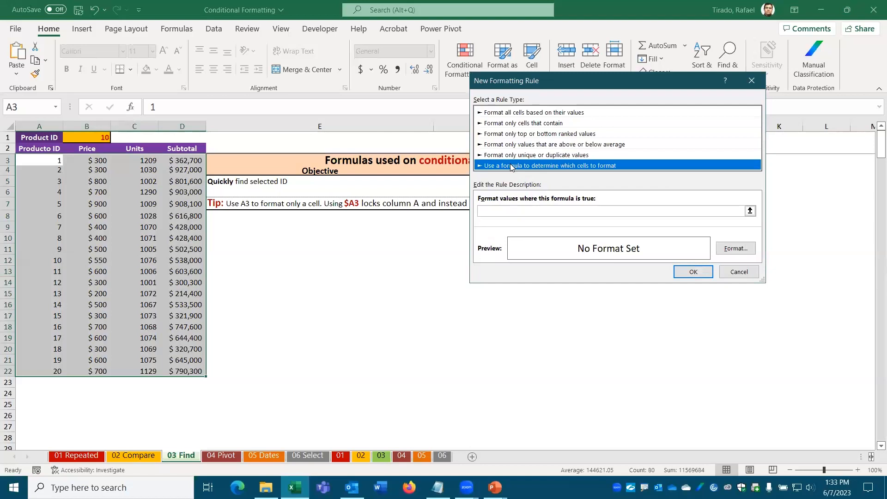
{"action": "left_click", "coordinate": [496, 210]}
{"action": "left_click", "coordinate": [486, 211]}
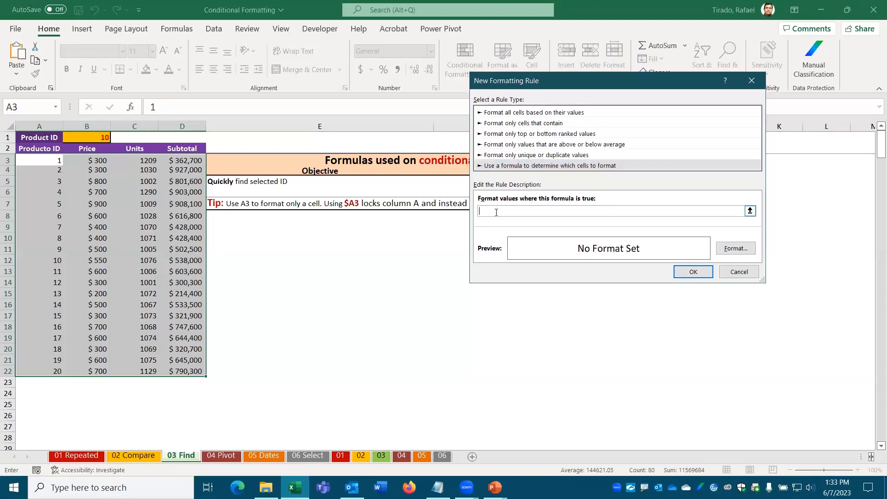
{"action": "left_click", "coordinate": [85, 137]}
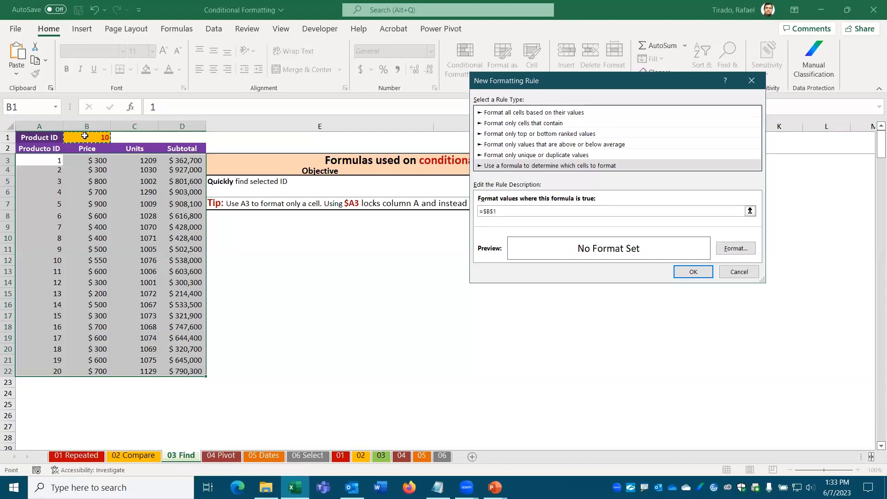
{"action": "type", "text": "="}
{"action": "left_click", "coordinate": [42, 159]}
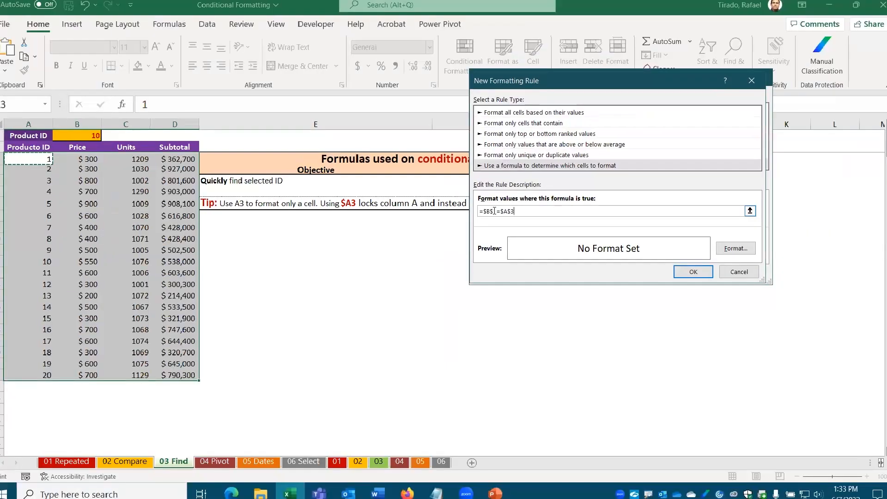
{"action": "left_click", "coordinate": [511, 212]}
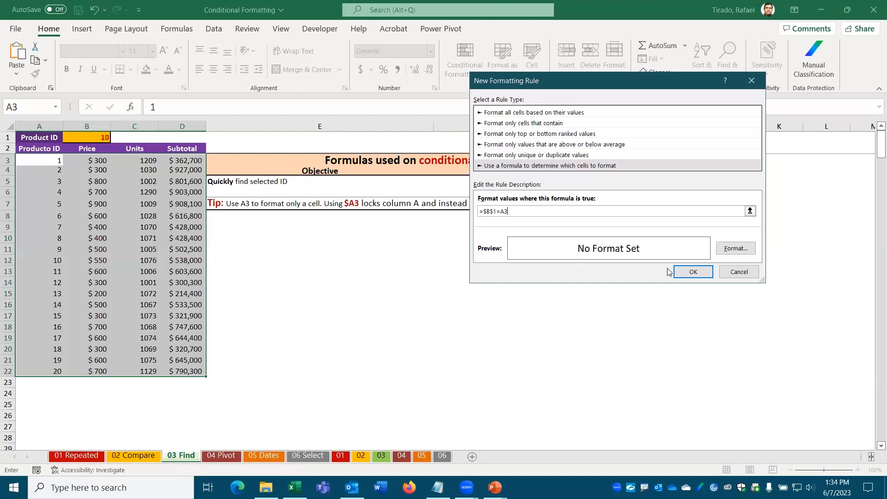
Step: Add $ signs so the rule formula reads =$B$1=$A$3, and save it with no format
{"action": "left_click", "coordinate": [502, 210]}
{"action": "type", "text": "$"}
{"action": "key", "text": "Right"}
{"action": "type", "text": "$"}
{"action": "left_click", "coordinate": [694, 273]}
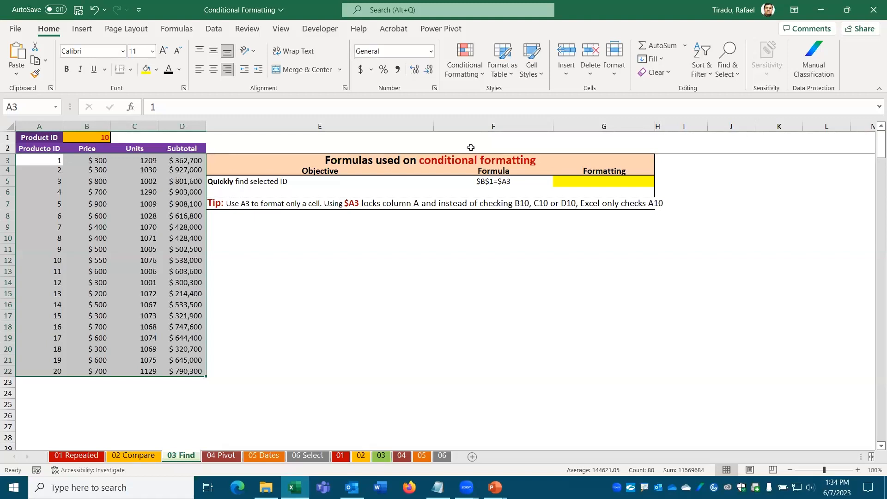
Step: Edit the product table's rule in Manage Rules, deleting the A3 $ signs to get =$B$1=A3
{"action": "left_click", "coordinate": [475, 75]}
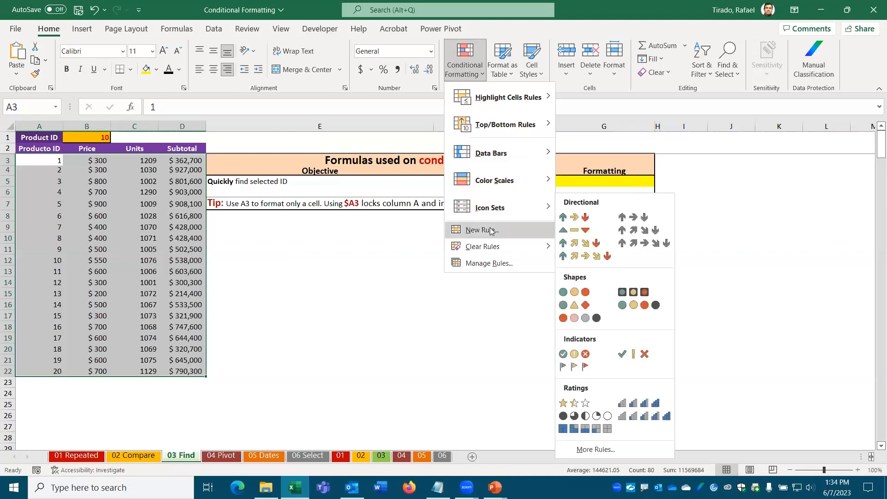
{"action": "left_click", "coordinate": [483, 265]}
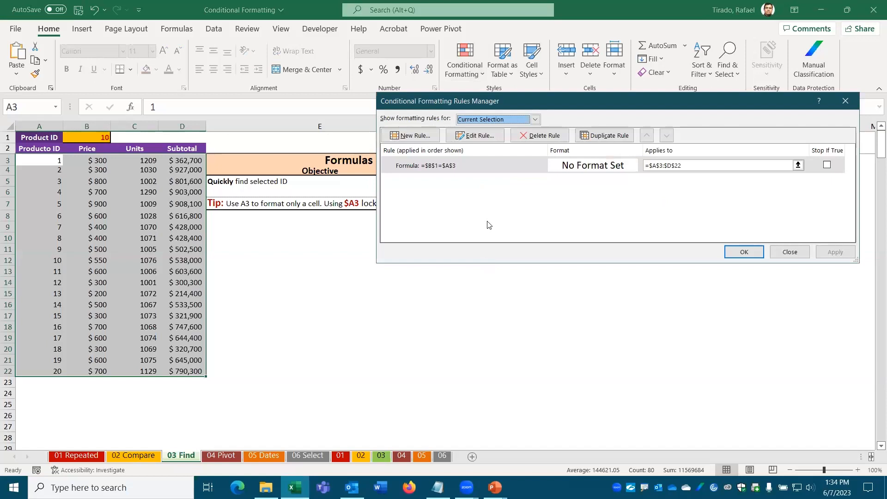
{"action": "left_click", "coordinate": [468, 134]}
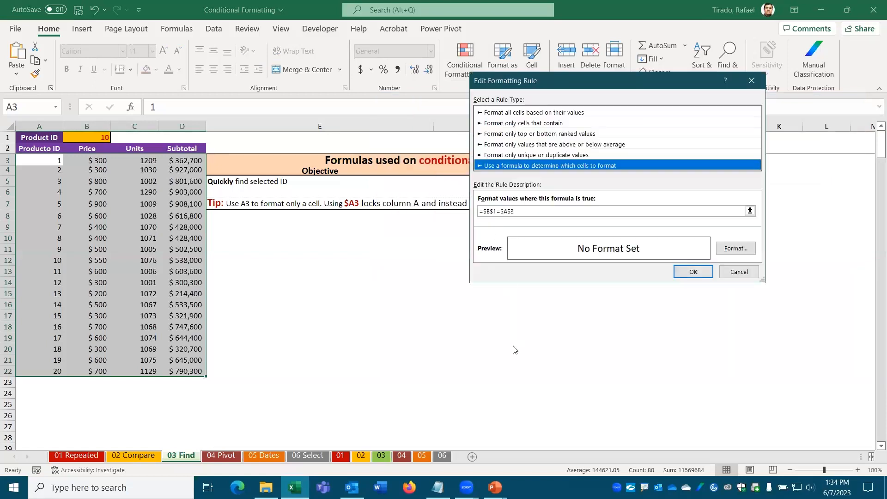
{"action": "left_click", "coordinate": [502, 211]}
{"action": "key", "text": "Delete"}
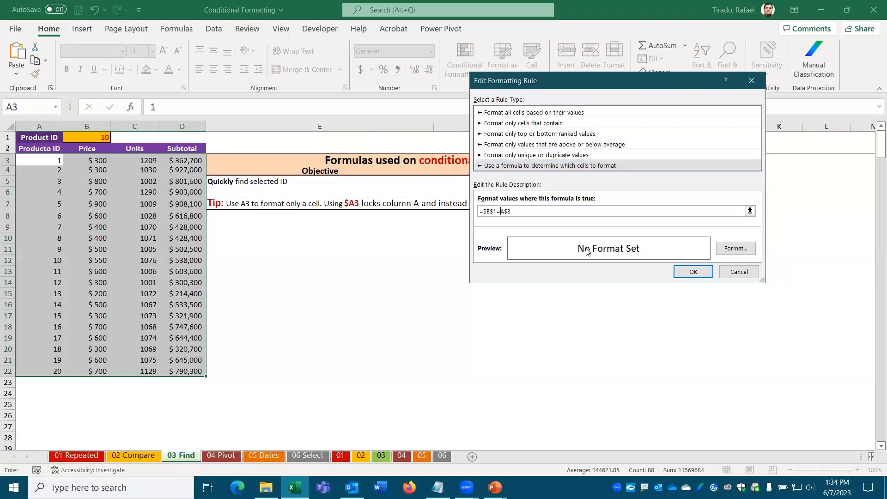
{"action": "left_click", "coordinate": [506, 211]}
{"action": "key", "text": "Delete"}
{"action": "left_click", "coordinate": [697, 273]}
{"action": "left_click", "coordinate": [747, 252]}
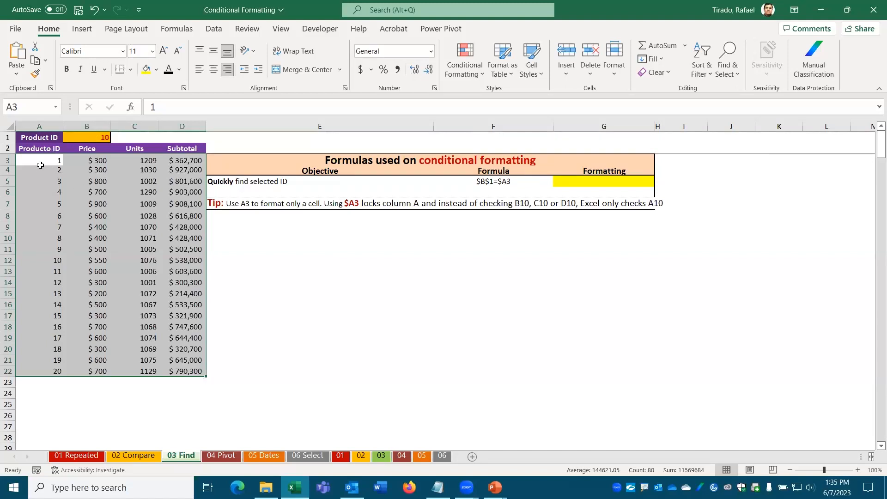
Step: Reselect the product table A3:D22 and open its =$B$1=A3 rule in Manage Rules for editing
{"action": "left_click", "coordinate": [33, 265]}
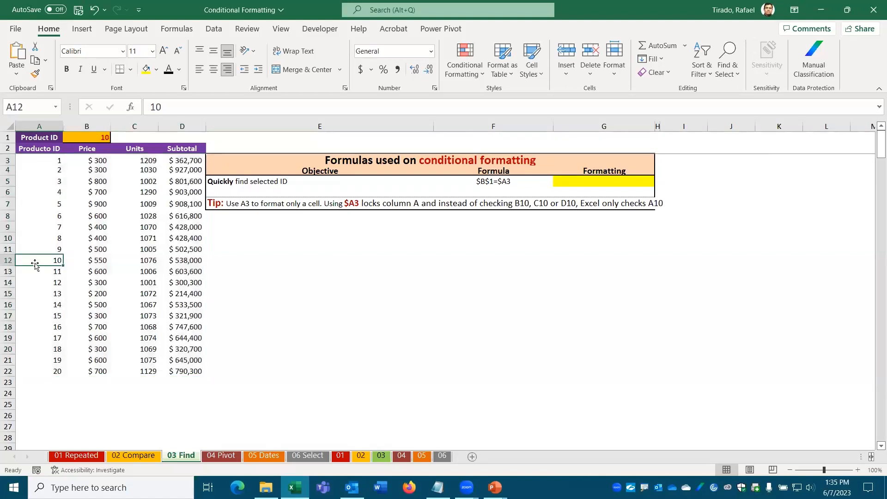
{"action": "left_click", "coordinate": [43, 161]}
{"action": "left_click_drag", "start_coordinate": [43, 161], "coordinate": [203, 372]}
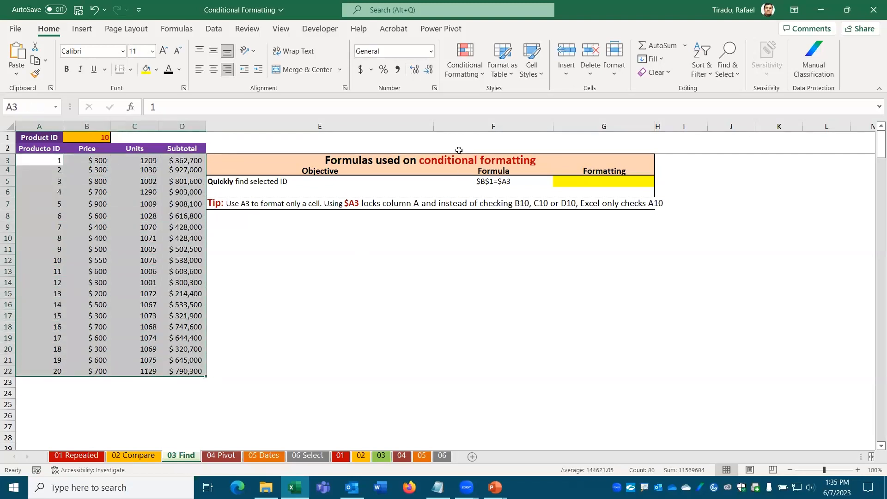
{"action": "left_click", "coordinate": [475, 75]}
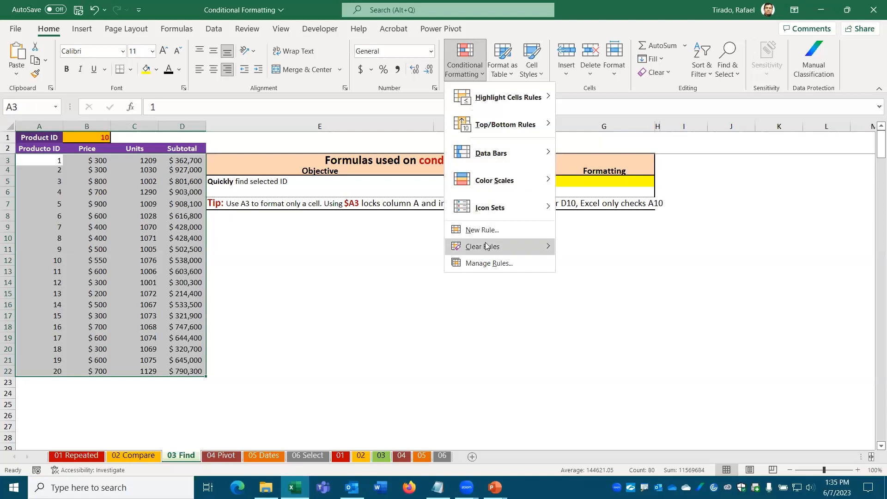
{"action": "left_click", "coordinate": [486, 262]}
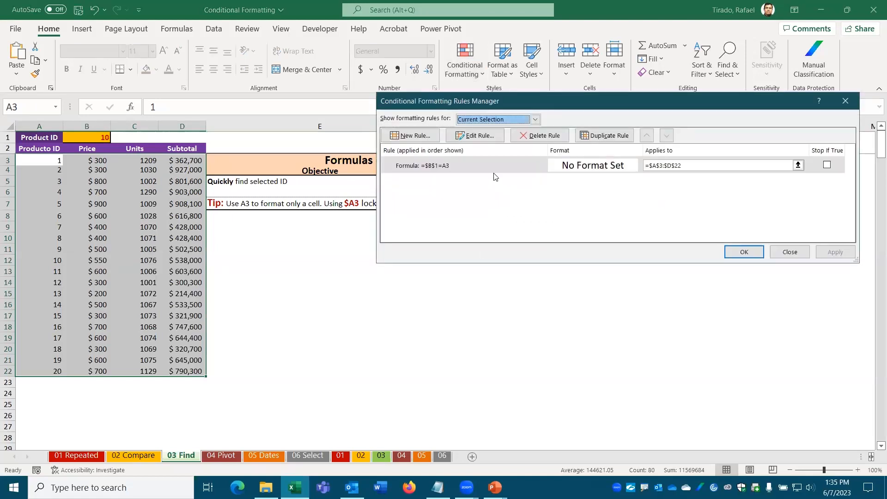
{"action": "left_click", "coordinate": [475, 137]}
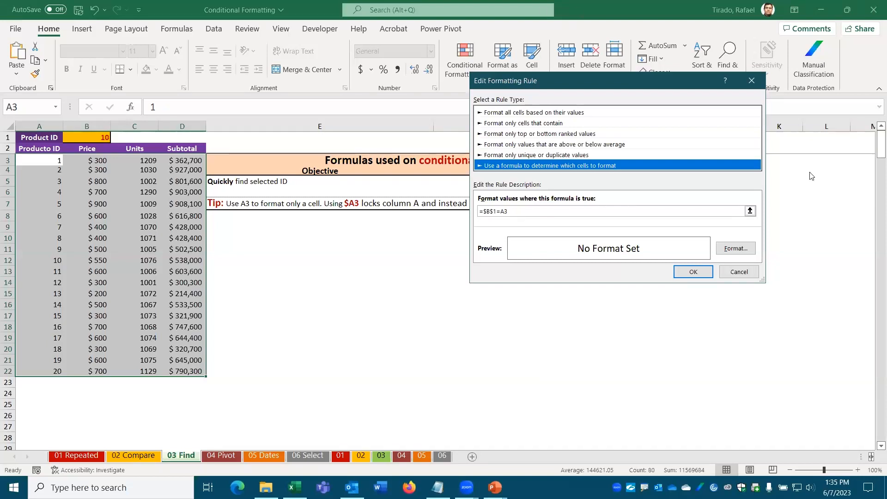
Step: Give the =$B$1=A3 rule a light-blue fill and apply it
{"action": "left_click", "coordinate": [736, 249]}
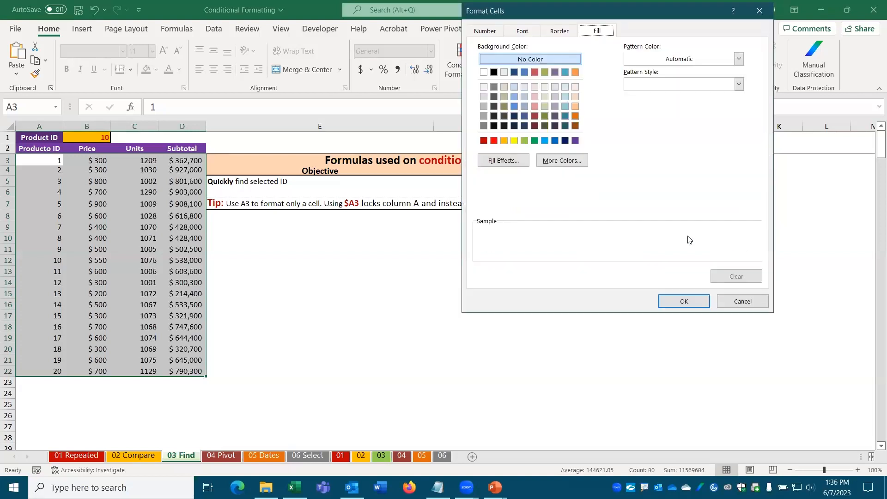
{"action": "left_click", "coordinate": [525, 96]}
{"action": "left_click", "coordinate": [675, 301]}
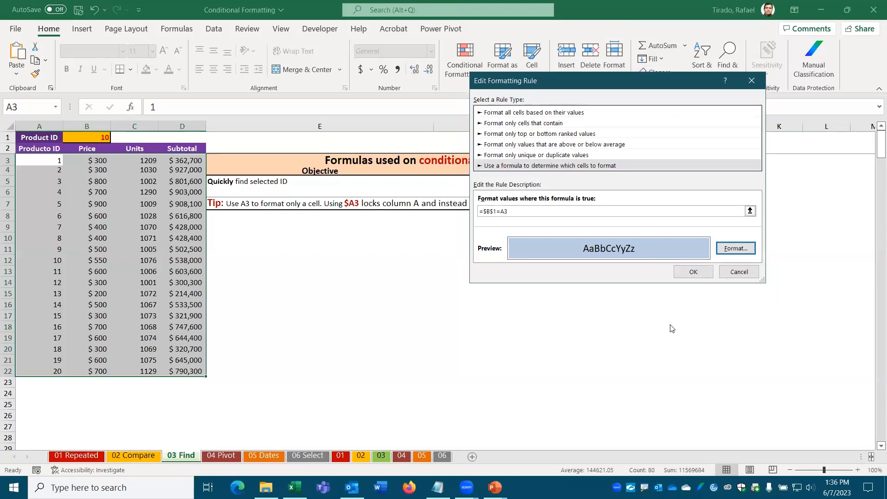
{"action": "left_click", "coordinate": [694, 273]}
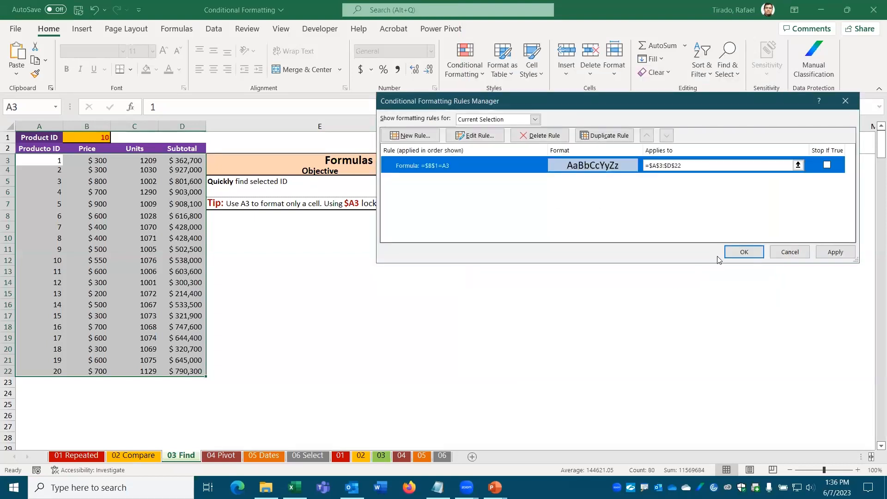
{"action": "left_click", "coordinate": [741, 255]}
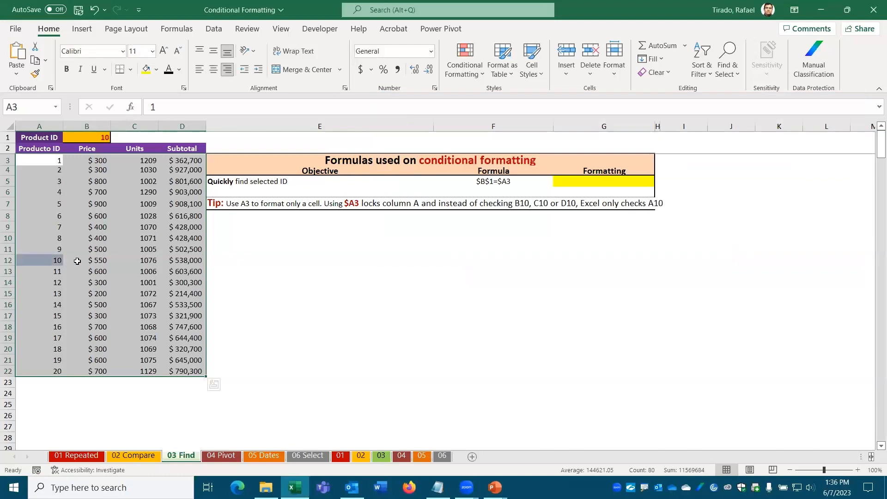
Step: Check the highlighted cell A12 holding 10, then reselect the product table from A3
{"action": "left_click", "coordinate": [312, 395]}
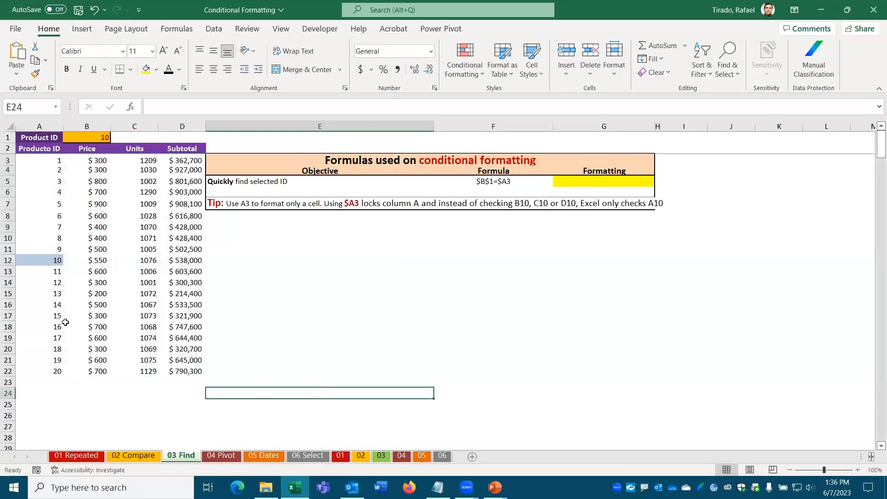
{"action": "left_click", "coordinate": [40, 261]}
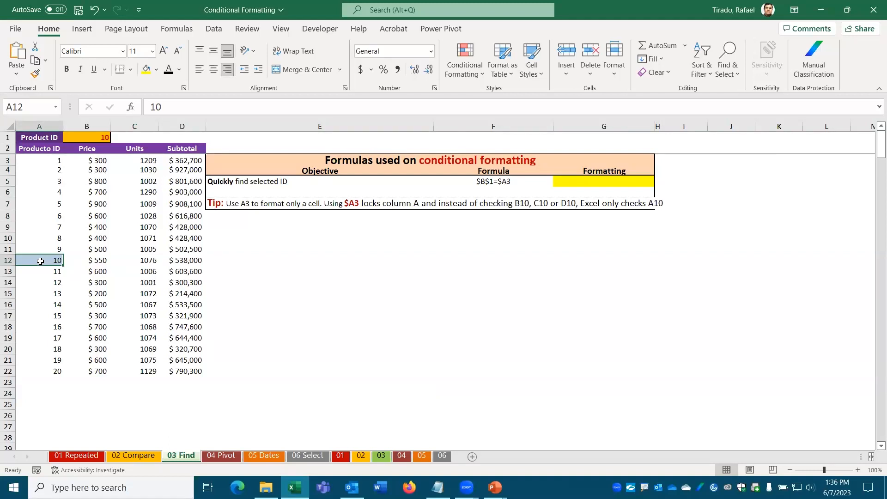
{"action": "left_click_drag", "start_coordinate": [41, 163], "coordinate": [208, 375]}
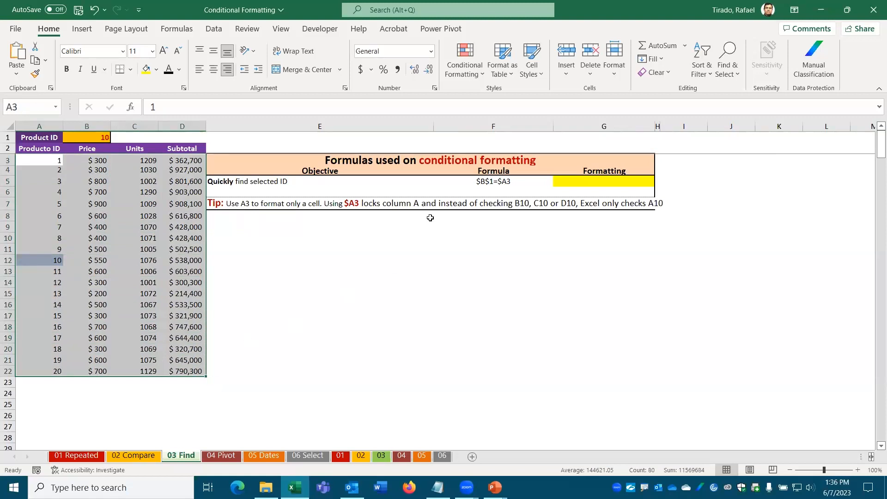
Step: Edit the rule formula to =$B$1=$A$3 so the A12 highlight disappears, and apply it
{"action": "left_click", "coordinate": [473, 69]}
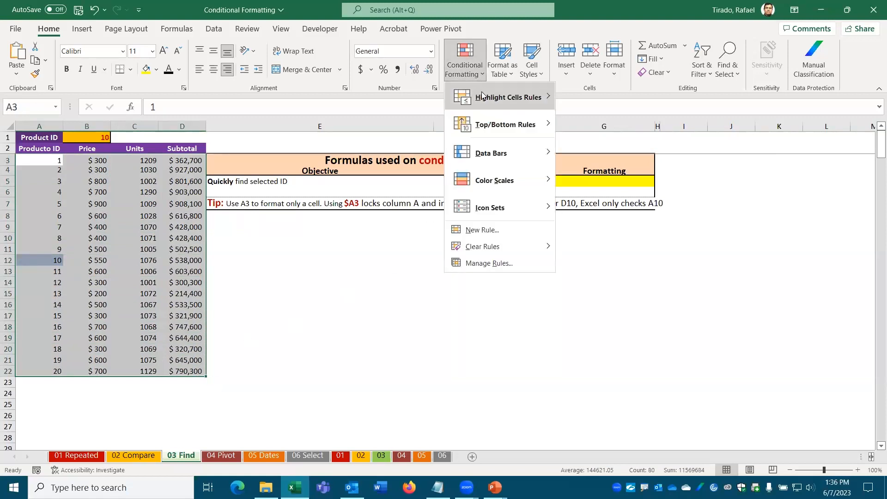
{"action": "left_click", "coordinate": [485, 262]}
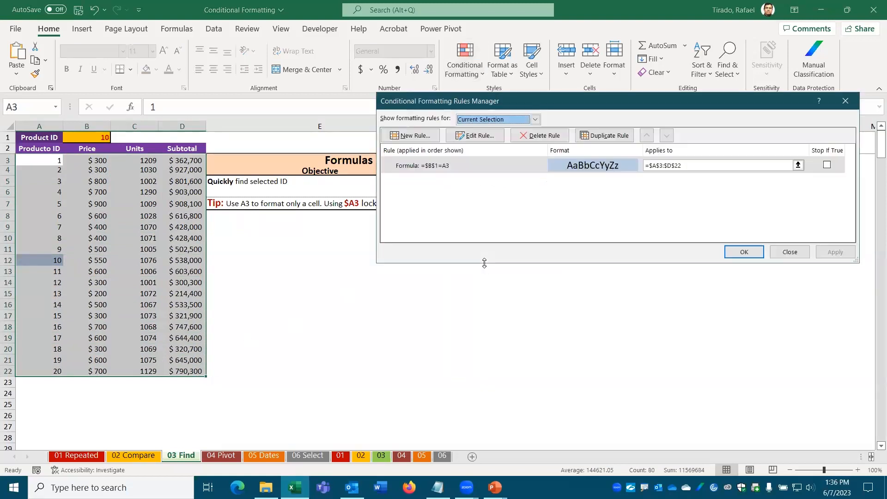
{"action": "left_click", "coordinate": [476, 136]}
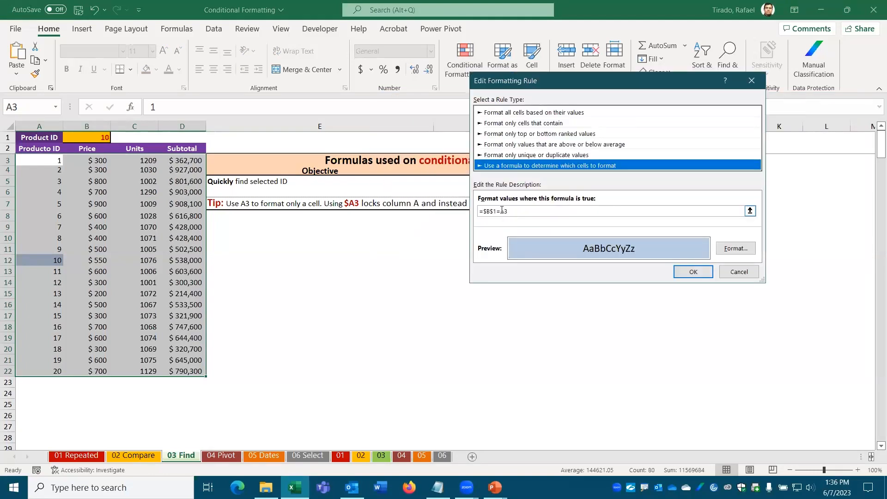
{"action": "left_click", "coordinate": [503, 211]}
{"action": "type", "text": "$B"}
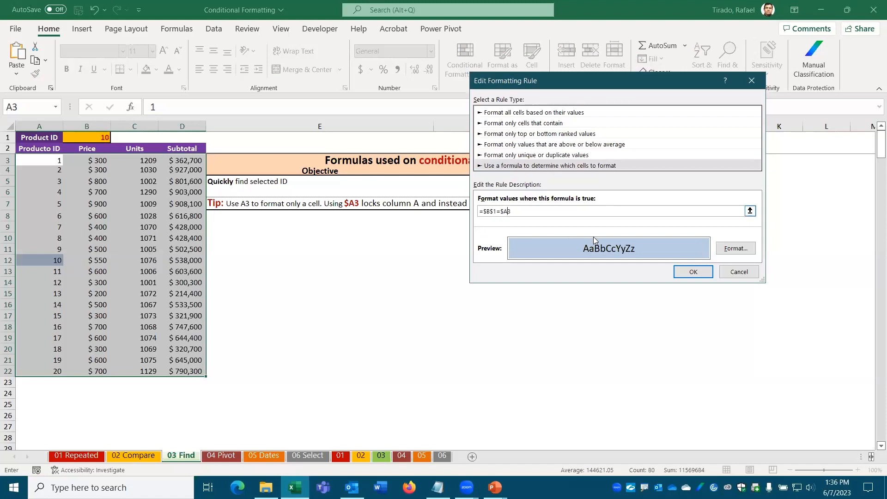
{"action": "type", "text": "$"}
{"action": "left_click", "coordinate": [693, 273]}
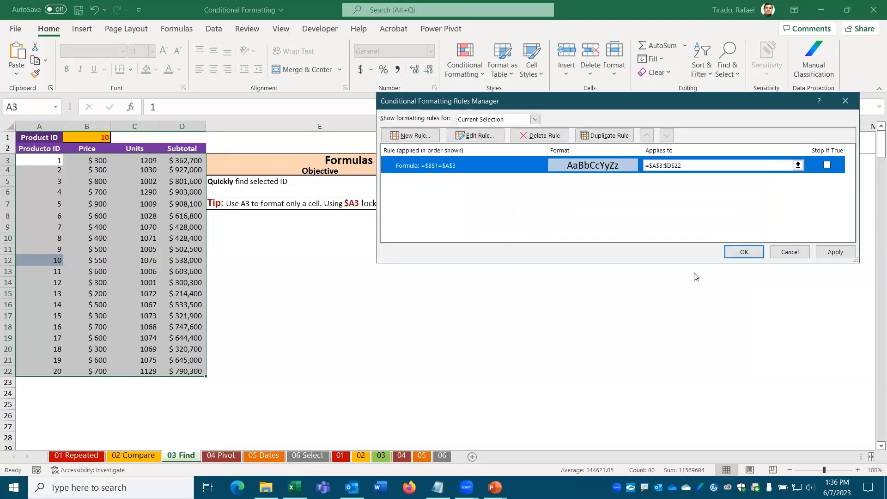
{"action": "left_click", "coordinate": [742, 253]}
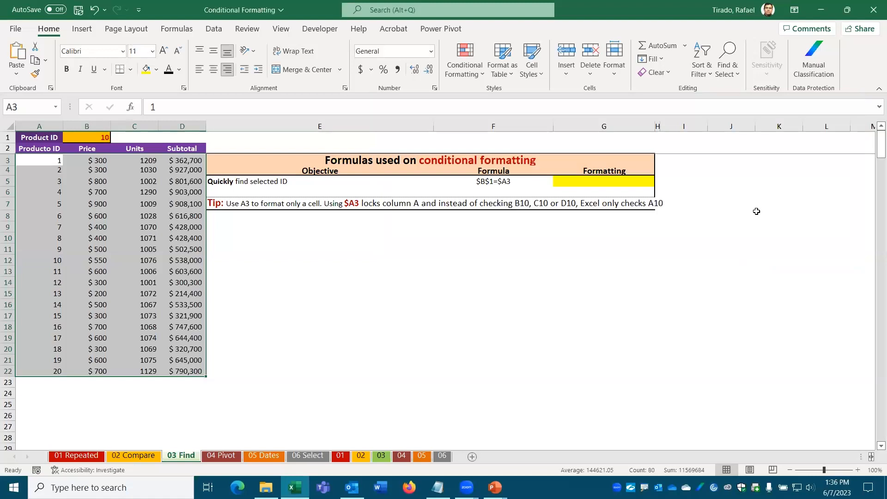
Step: Dismiss the Quick Analysis panel and bring up the Conditional Formatting menu for the table
{"action": "key", "text": "ctrl+q"}
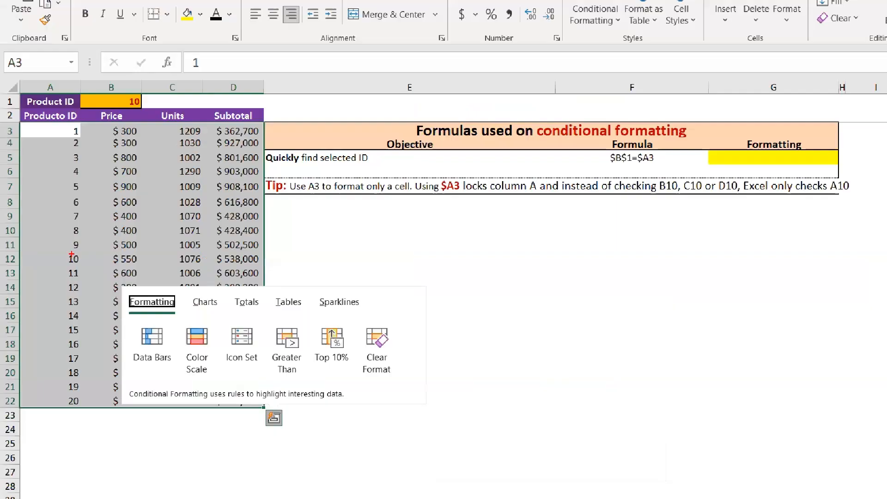
{"action": "key", "text": "Escape"}
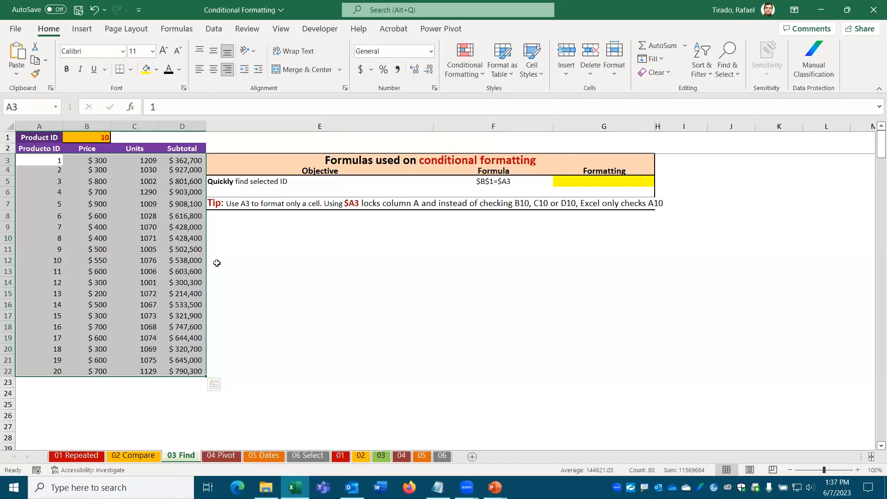
{"action": "left_click", "coordinate": [480, 77]}
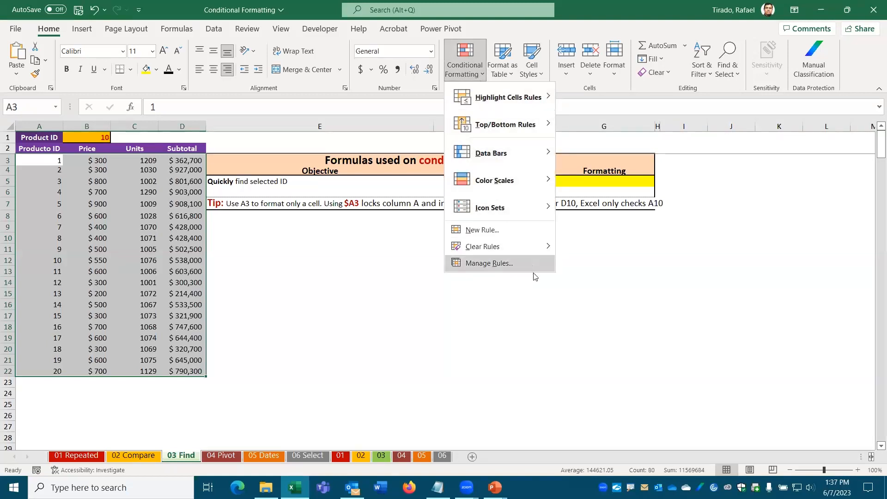
Step: Remove the $ before 3 so the rule reads =$B$1=$A3, highlighting the whole ID 10 row
{"action": "left_click", "coordinate": [495, 267]}
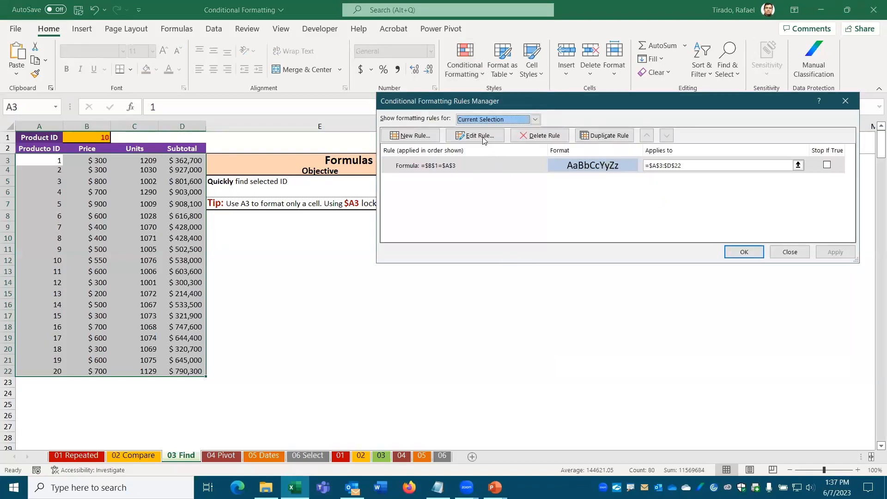
{"action": "left_click", "coordinate": [481, 136]}
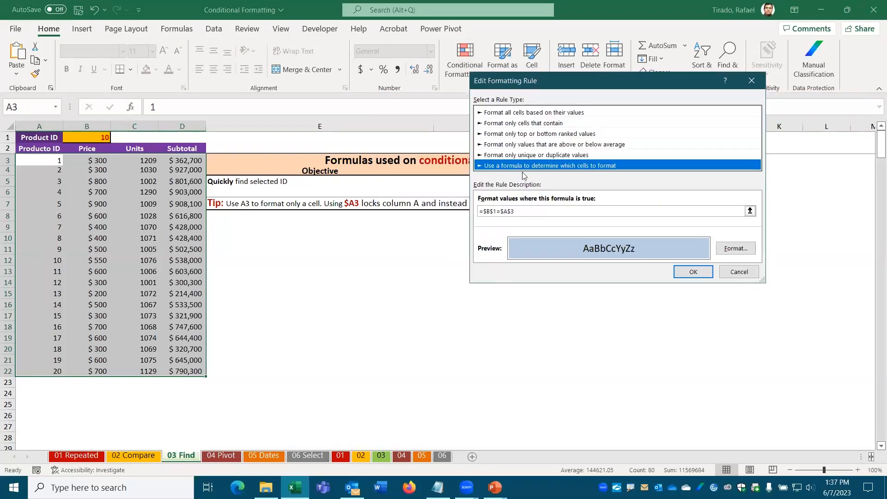
{"action": "left_click", "coordinate": [525, 211]}
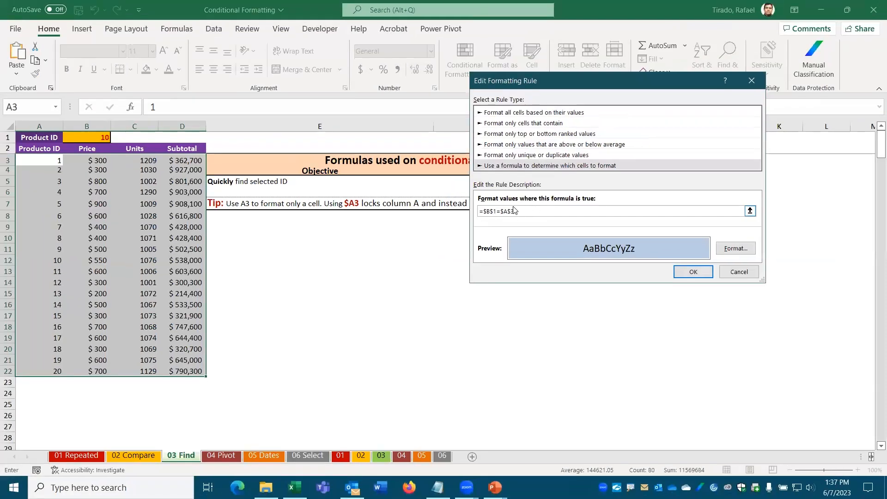
{"action": "key", "text": "BackSpace"}
{"action": "left_click", "coordinate": [691, 273]}
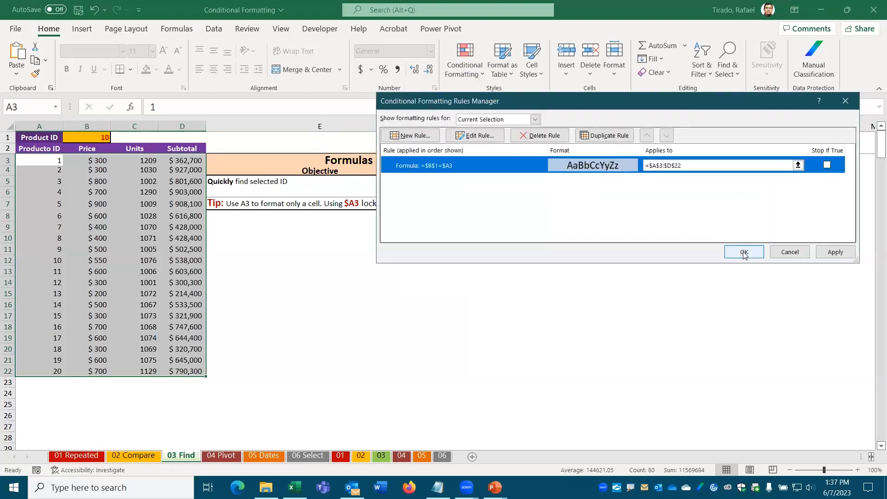
{"action": "left_click", "coordinate": [744, 252]}
Step: View the highlighted row A12:D12, then reselect the product table and reopen the rules manager
{"action": "left_click", "coordinate": [309, 360]}
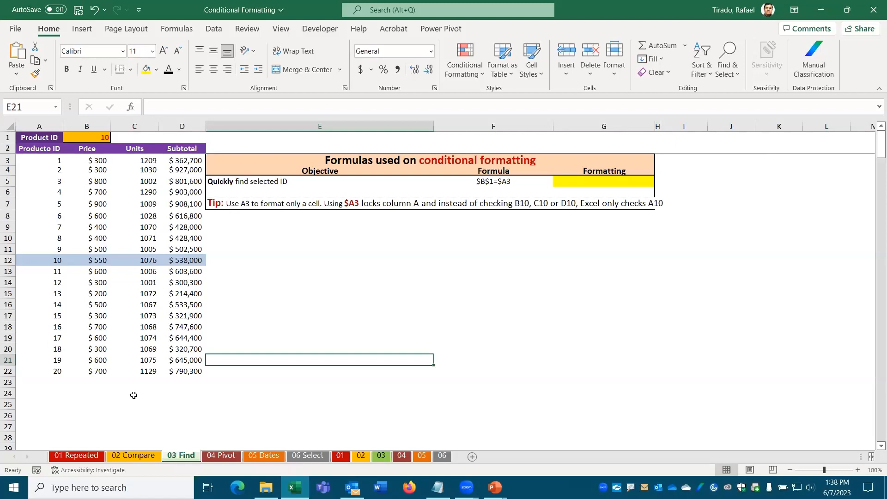
{"action": "left_click_drag", "start_coordinate": [40, 165], "coordinate": [204, 372]}
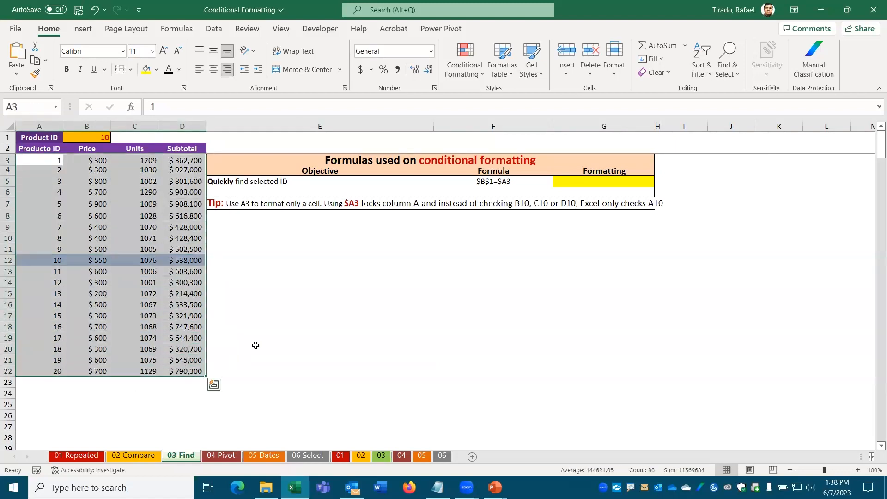
{"action": "left_click", "coordinate": [467, 67]}
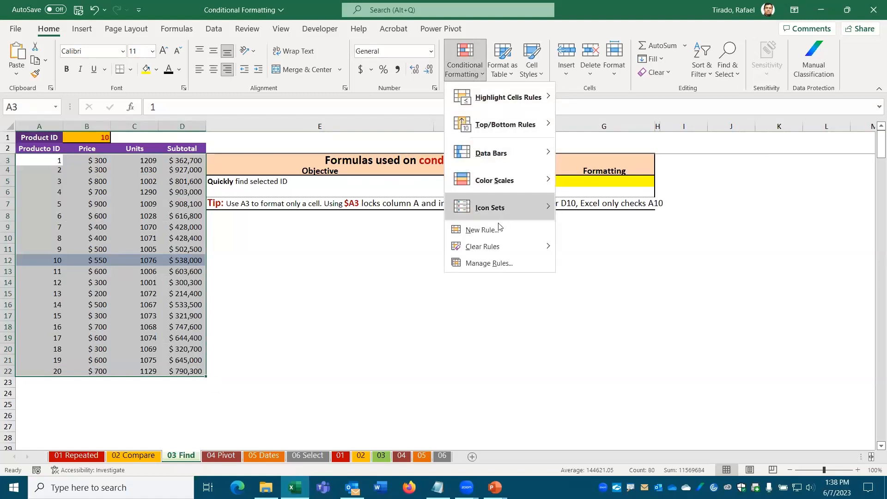
{"action": "left_click", "coordinate": [493, 263]}
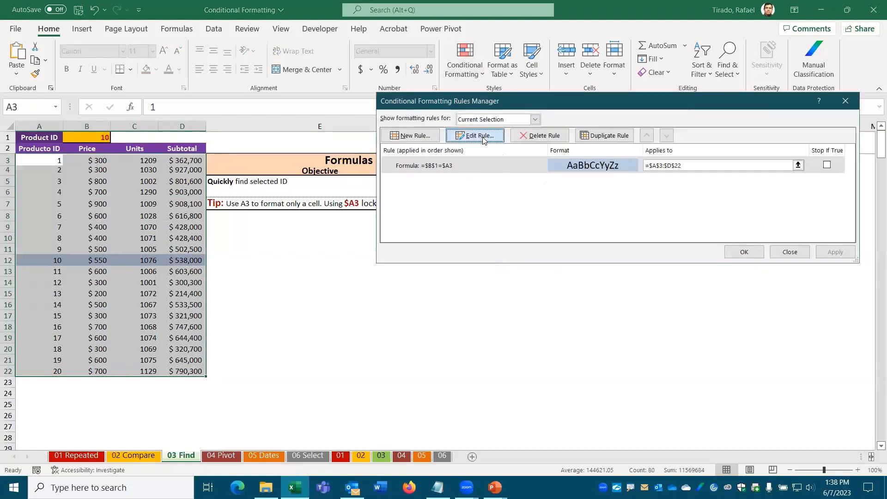
Step: Open the =$B$1=$A3 rule for editing and annotate the link from A3 to B1 and ID 10
{"action": "left_click", "coordinate": [477, 134]}
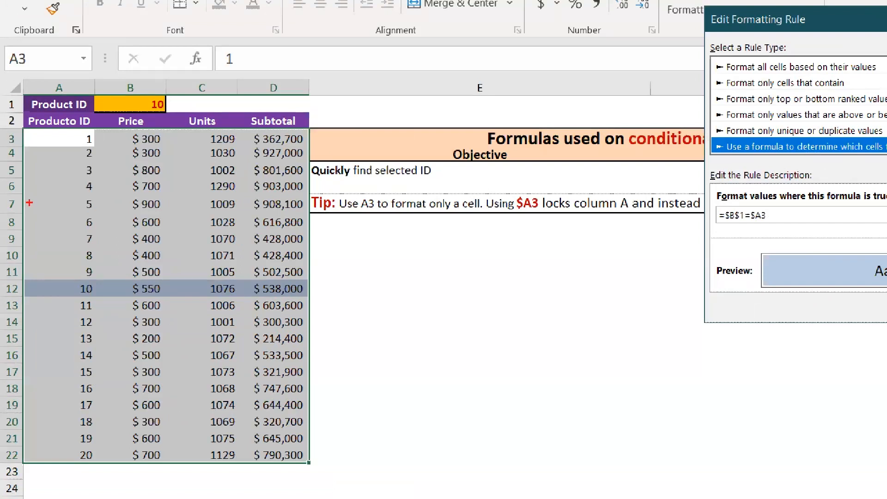
{"action": "left_click_drag", "start_coordinate": [77, 137], "coordinate": [114, 107]}
{"action": "left_click", "coordinate": [70, 229]}
{"action": "mouse_move", "coordinate": [74, 281]}
{"action": "left_mouse_down"}
{"action": "mouse_move", "coordinate": [69, 299]}
{"action": "mouse_move", "coordinate": [98, 296]}
{"action": "mouse_move", "coordinate": [96, 275]}
{"action": "mouse_move", "coordinate": [63, 279]}
{"action": "left_mouse_up"}
Step: Annotate the $ 300 price and ID 1, with arrows linking them to the formula and row 12
{"action": "mouse_move", "coordinate": [131, 130]}
{"action": "left_mouse_down"}
{"action": "mouse_move", "coordinate": [119, 141]}
{"action": "mouse_move", "coordinate": [173, 146]}
{"action": "mouse_move", "coordinate": [153, 130]}
{"action": "mouse_move", "coordinate": [128, 130]}
{"action": "left_mouse_up"}
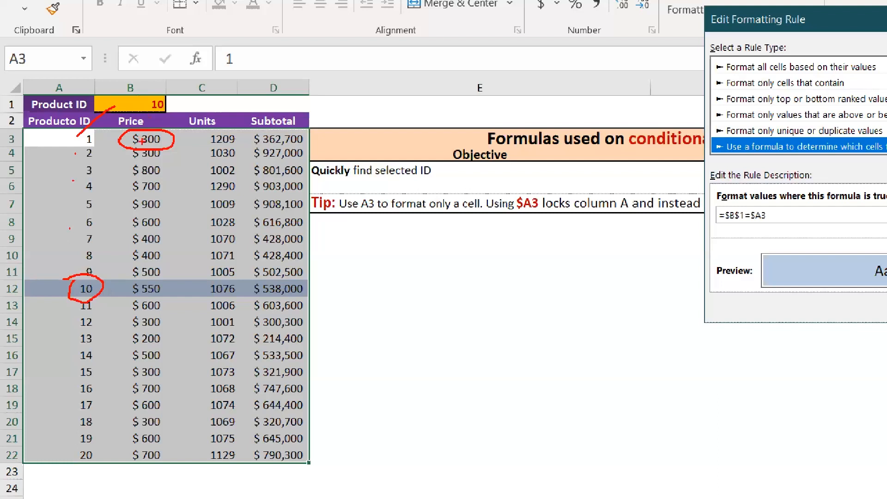
{"action": "left_click", "coordinate": [135, 117]}
{"action": "left_click_drag", "start_coordinate": [167, 139], "coordinate": [178, 131]}
{"action": "mouse_move", "coordinate": [172, 140]}
{"action": "left_mouse_down"}
{"action": "mouse_move", "coordinate": [549, 195]}
{"action": "mouse_move", "coordinate": [722, 241]}
{"action": "mouse_move", "coordinate": [758, 223]}
{"action": "left_mouse_up"}
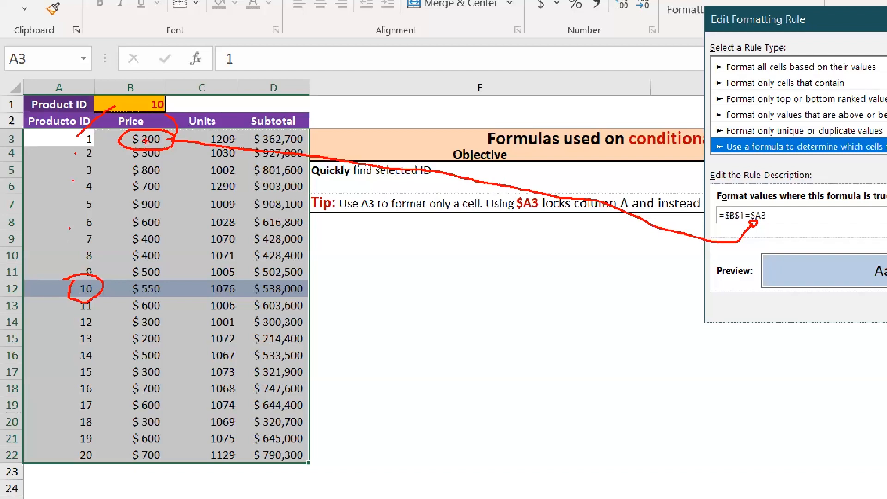
{"action": "mouse_move", "coordinate": [81, 131]}
{"action": "left_mouse_down"}
{"action": "mouse_move", "coordinate": [70, 141]}
{"action": "mouse_move", "coordinate": [83, 150]}
{"action": "mouse_move", "coordinate": [104, 141]}
{"action": "mouse_move", "coordinate": [91, 131]}
{"action": "left_mouse_up"}
{"action": "mouse_move", "coordinate": [122, 131]}
{"action": "left_mouse_down"}
{"action": "mouse_move", "coordinate": [115, 143]}
{"action": "mouse_move", "coordinate": [119, 272]}
{"action": "left_mouse_up"}
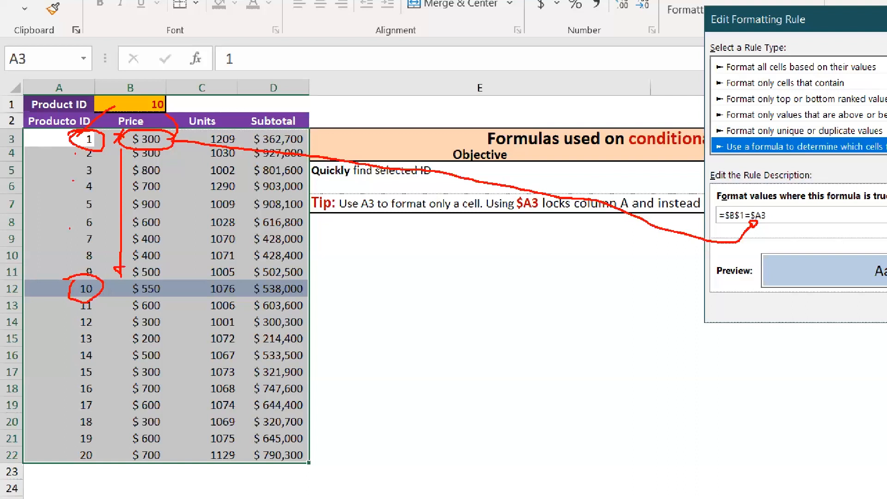
{"action": "mouse_move", "coordinate": [137, 277]}
{"action": "left_mouse_down"}
{"action": "mouse_move", "coordinate": [123, 284]}
{"action": "mouse_move", "coordinate": [137, 306]}
{"action": "mouse_move", "coordinate": [177, 284]}
{"action": "mouse_move", "coordinate": [137, 272]}
{"action": "mouse_move", "coordinate": [126, 284]}
{"action": "left_mouse_up"}
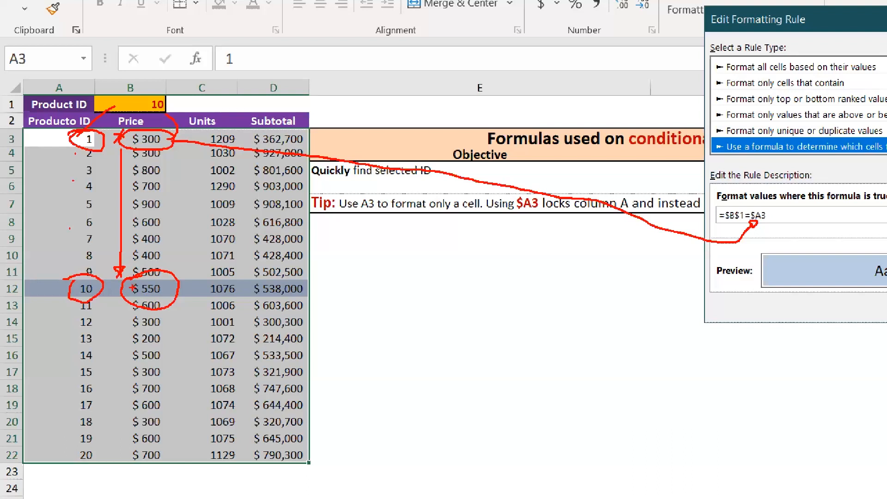
{"action": "left_click_drag", "start_coordinate": [123, 280], "coordinate": [80, 276]}
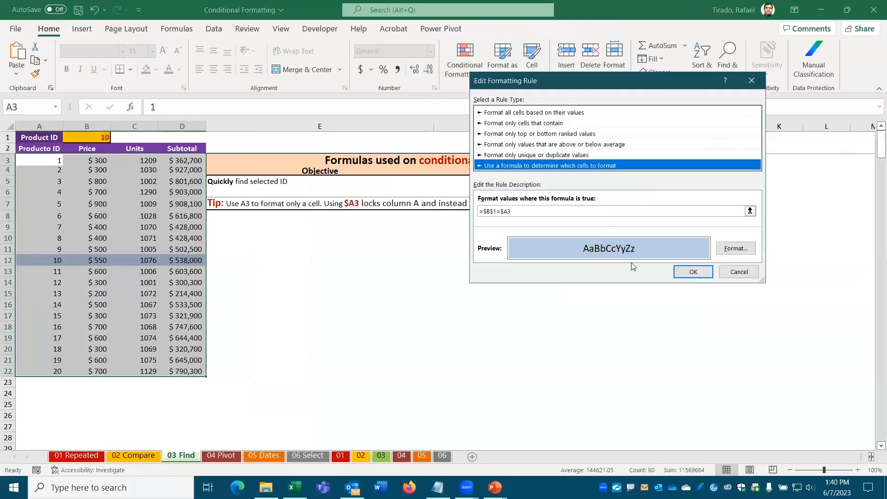
Step: Close the rule dialogs and select the highlighted row 12 across columns A to D
{"action": "left_click", "coordinate": [700, 275]}
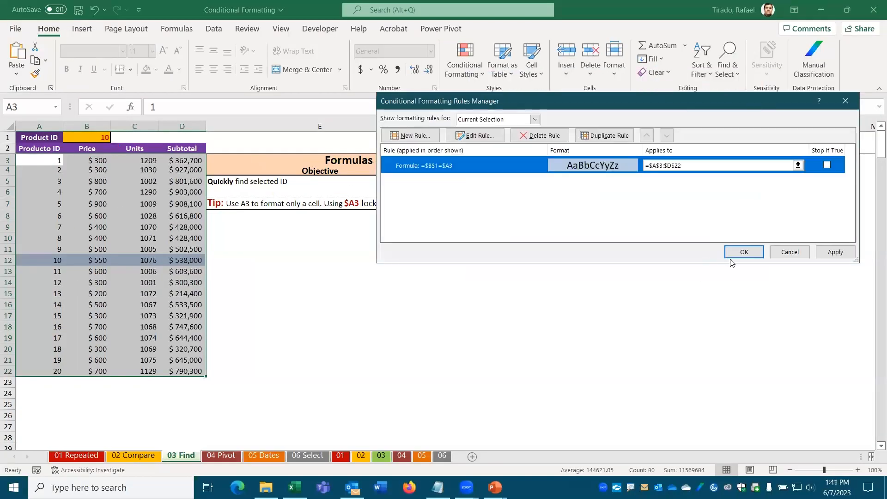
{"action": "left_click", "coordinate": [752, 253]}
{"action": "left_click", "coordinate": [319, 294]}
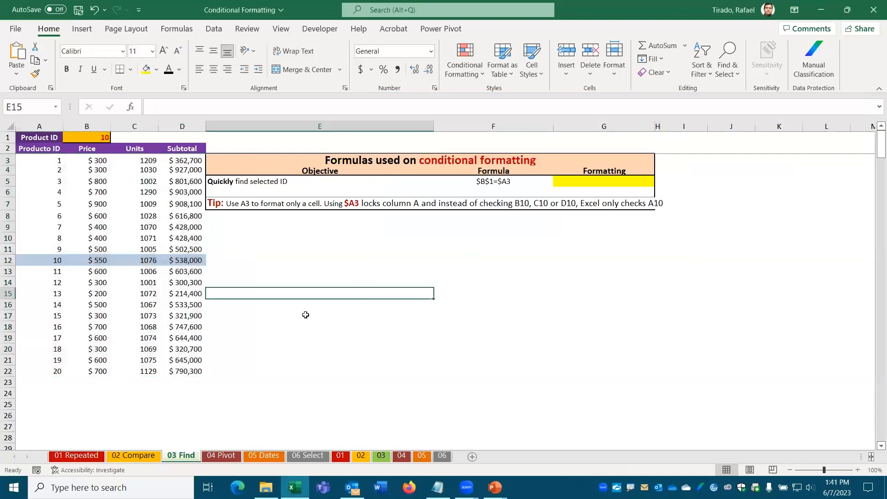
{"action": "left_click_drag", "start_coordinate": [37, 260], "coordinate": [176, 262]}
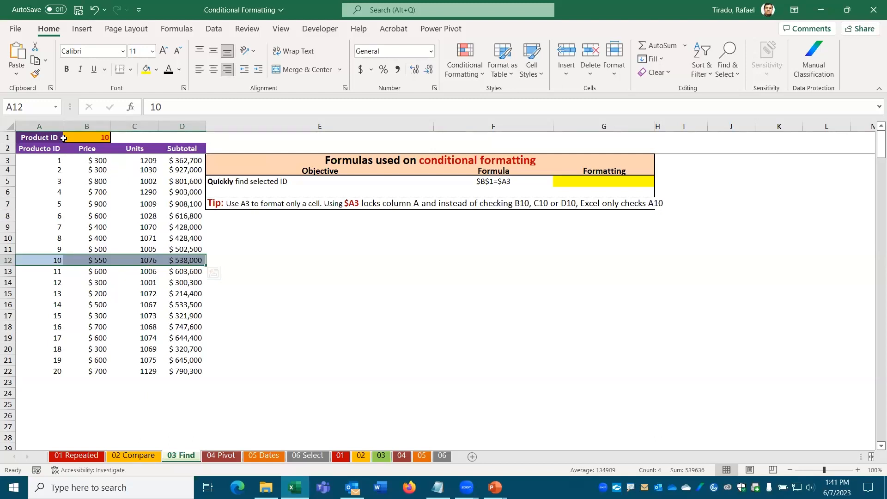
Step: Reselect the product table, glance at the rules list without changes, and select cell A12
{"action": "left_click_drag", "start_coordinate": [44, 160], "coordinate": [171, 370]}
{"action": "left_click", "coordinate": [482, 76]}
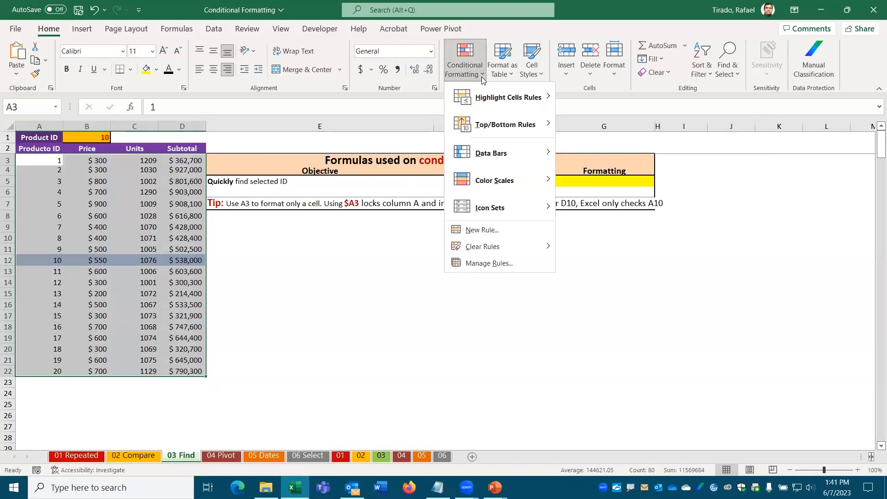
{"action": "left_click", "coordinate": [490, 264]}
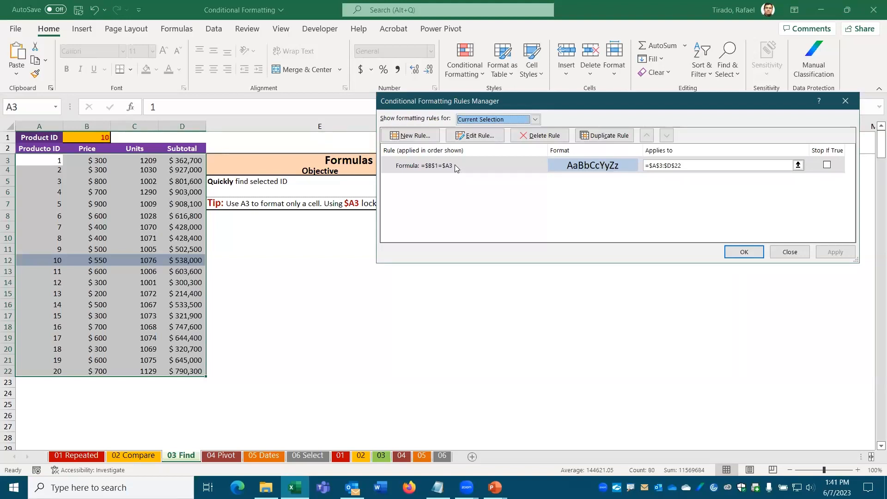
{"action": "key", "text": "Escape"}
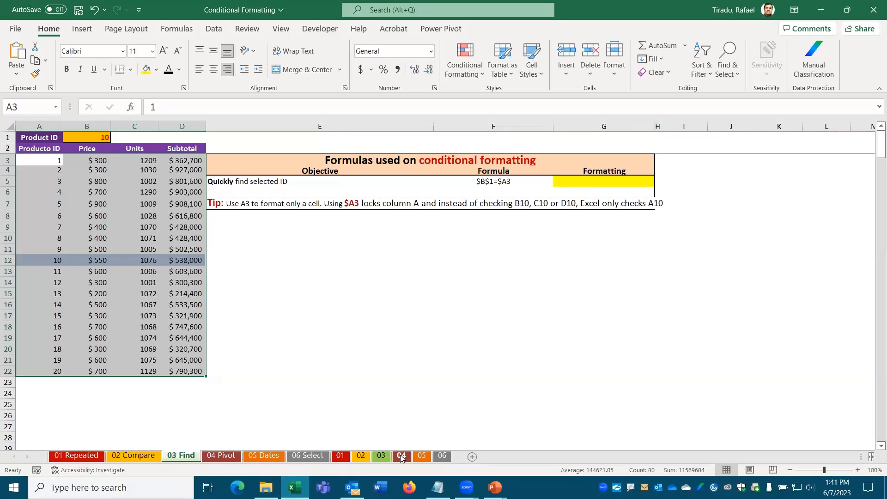
{"action": "left_click_drag", "start_coordinate": [25, 273], "coordinate": [188, 270]}
{"action": "left_click", "coordinate": [53, 260]}
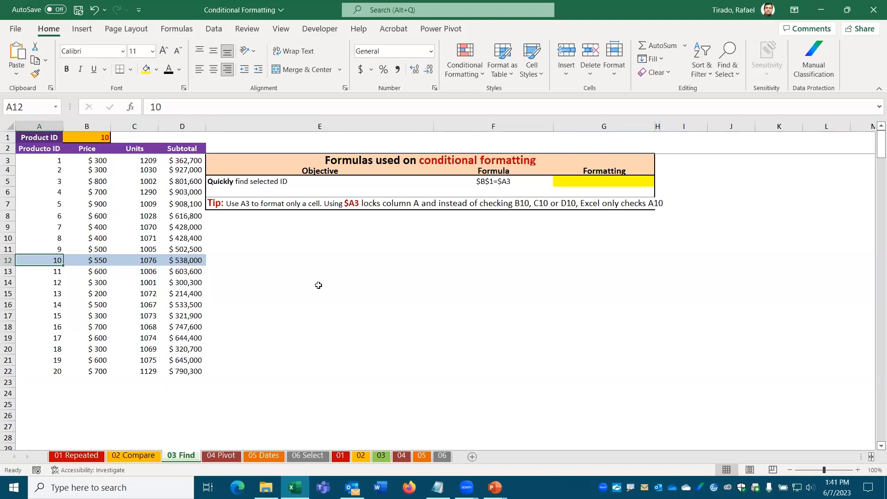
Step: Switch to the 04 Pivot sheet and sketch where the slicer will go, marking the Sex value
{"action": "left_click", "coordinate": [220, 457]}
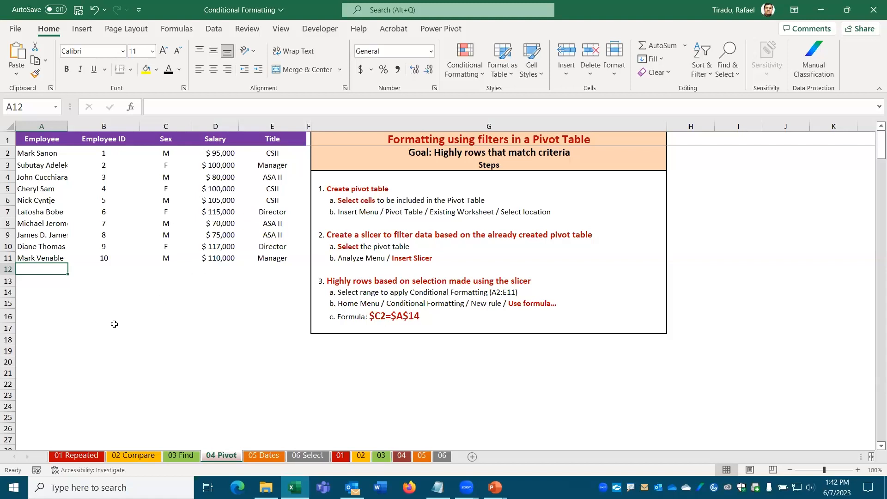
{"action": "mouse_move", "coordinate": [108, 322]}
{"action": "left_mouse_down"}
{"action": "mouse_move", "coordinate": [133, 329]}
{"action": "mouse_move", "coordinate": [169, 361]}
{"action": "left_mouse_up"}
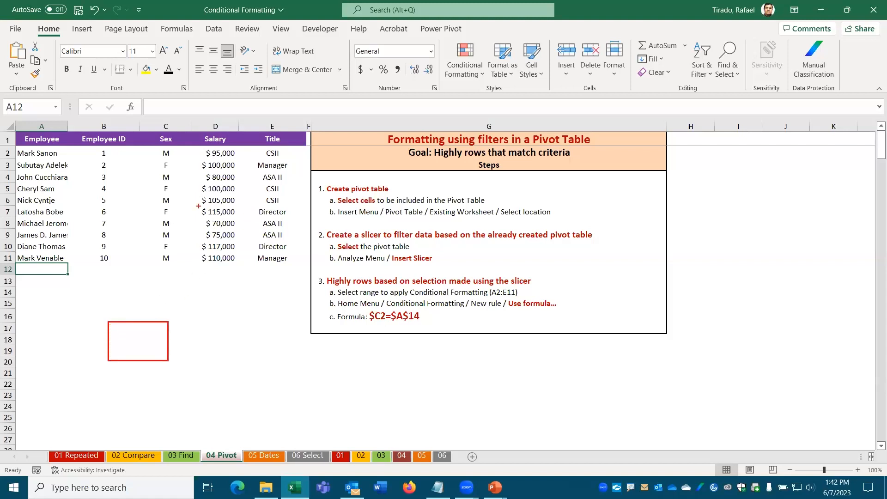
{"action": "left_click_drag", "start_coordinate": [156, 155], "coordinate": [151, 161]}
Step: Box employee rows 2, 4, 6 and 8 as matches, clear the drawings and select A2
{"action": "mouse_move", "coordinate": [10, 147]}
{"action": "left_mouse_down"}
{"action": "mouse_move", "coordinate": [35, 155]}
{"action": "mouse_move", "coordinate": [290, 159]}
{"action": "left_mouse_up"}
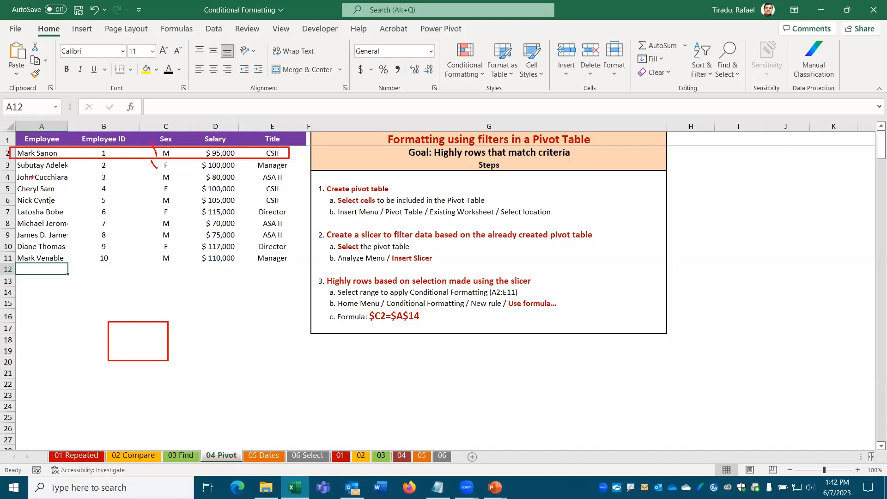
{"action": "left_click_drag", "start_coordinate": [13, 171], "coordinate": [296, 183]}
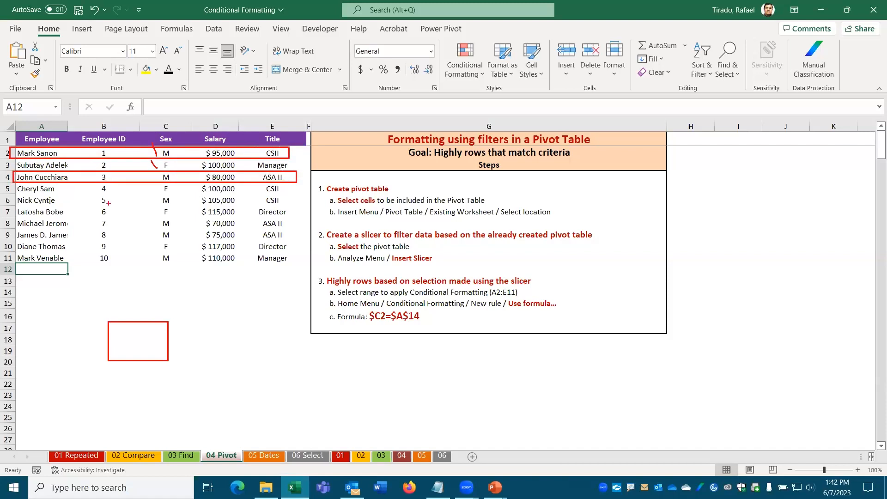
{"action": "left_click_drag", "start_coordinate": [14, 194], "coordinate": [287, 205]}
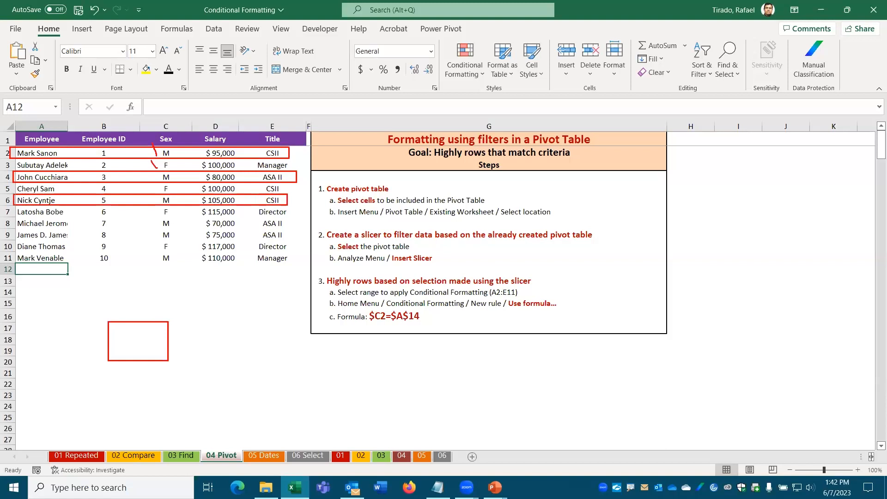
{"action": "left_click_drag", "start_coordinate": [12, 218], "coordinate": [307, 229]}
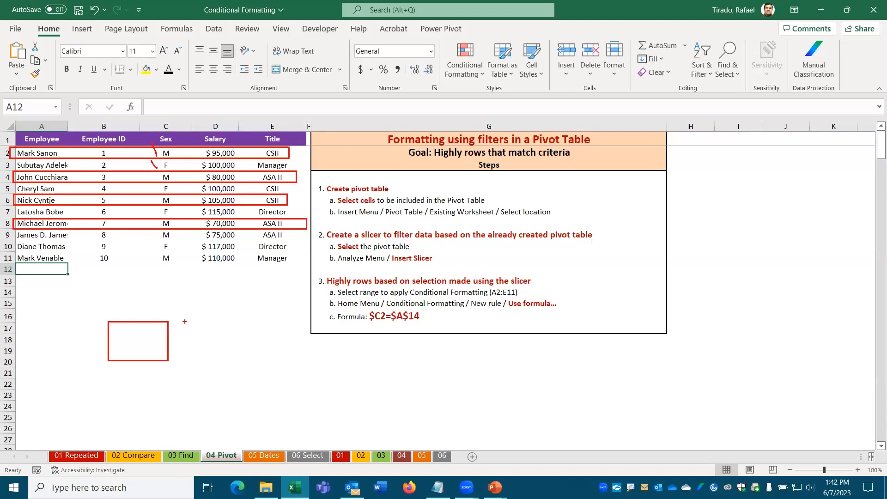
{"action": "key", "text": "Escape"}
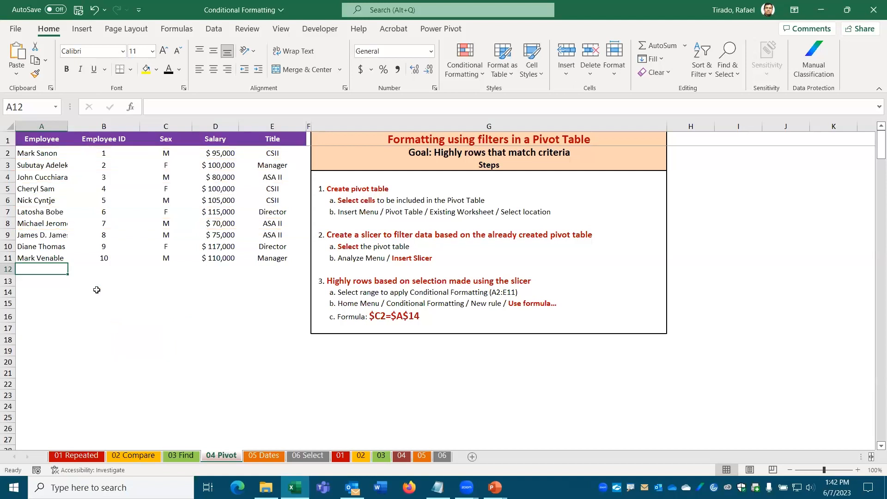
{"action": "left_click", "coordinate": [32, 154]}
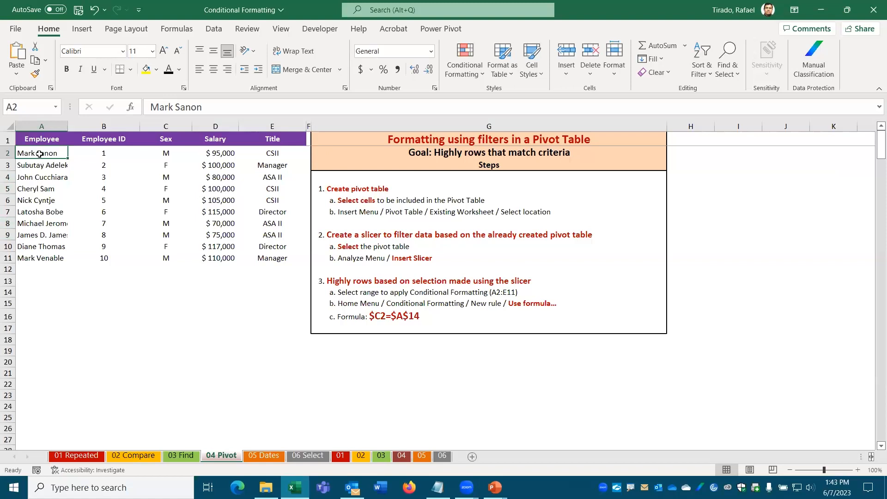
Step: Insert a PivotTable from A1:E11 at cell A13 on this sheet, with Title as rows
{"action": "left_click", "coordinate": [87, 30]}
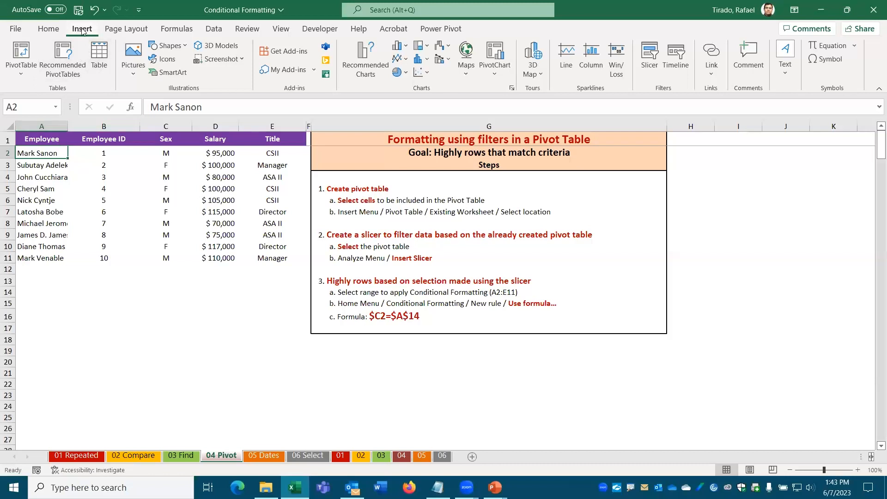
{"action": "left_click", "coordinate": [22, 53]}
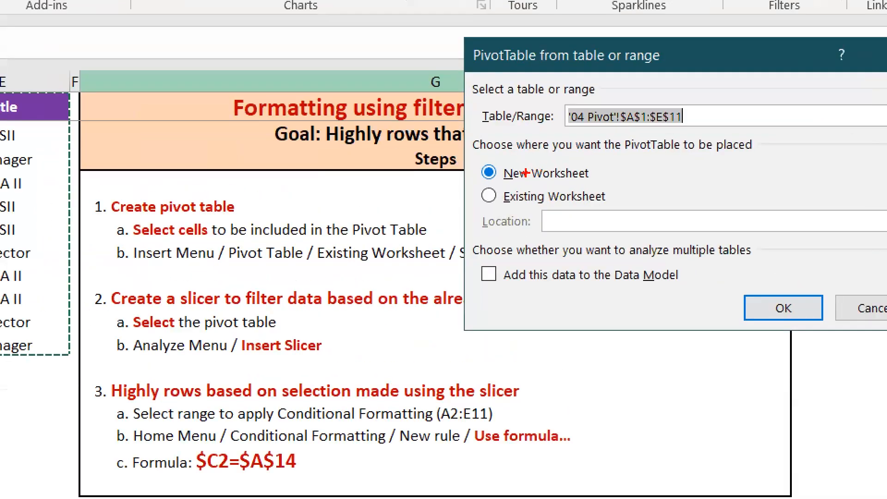
{"action": "mouse_move", "coordinate": [519, 183]}
{"action": "left_mouse_down"}
{"action": "mouse_move", "coordinate": [481, 210]}
{"action": "mouse_move", "coordinate": [614, 216]}
{"action": "mouse_move", "coordinate": [593, 177]}
{"action": "mouse_move", "coordinate": [501, 180]}
{"action": "left_mouse_up"}
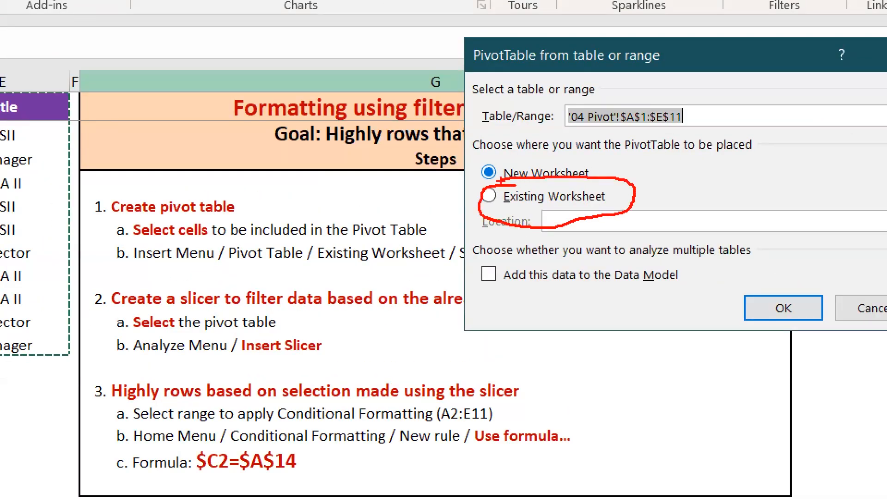
{"action": "key", "text": "Escape"}
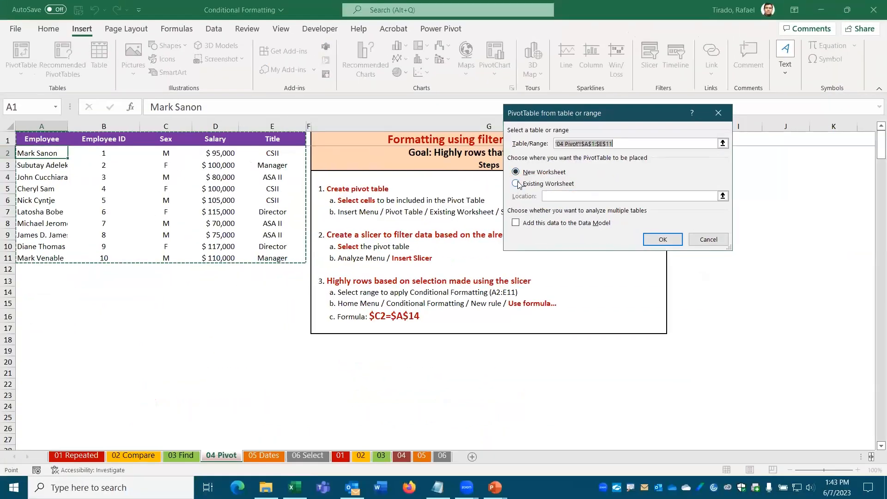
{"action": "left_click", "coordinate": [517, 184]}
{"action": "left_click", "coordinate": [548, 196]}
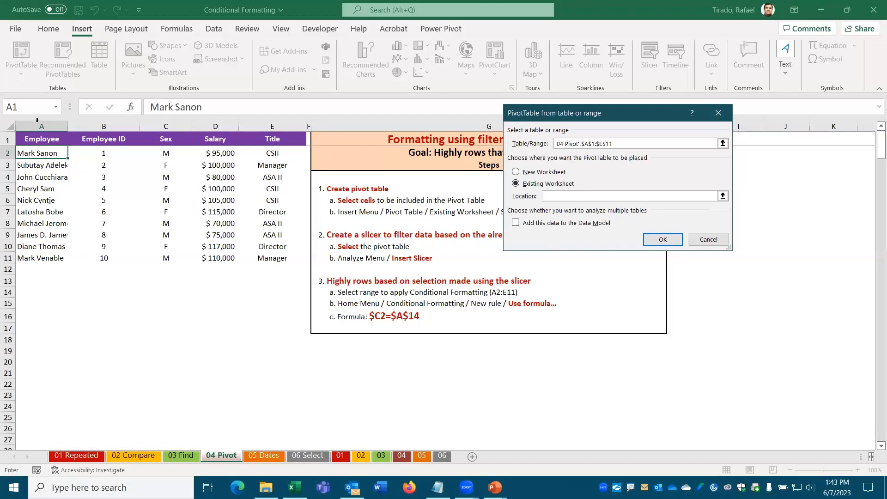
{"action": "left_click", "coordinate": [23, 279]}
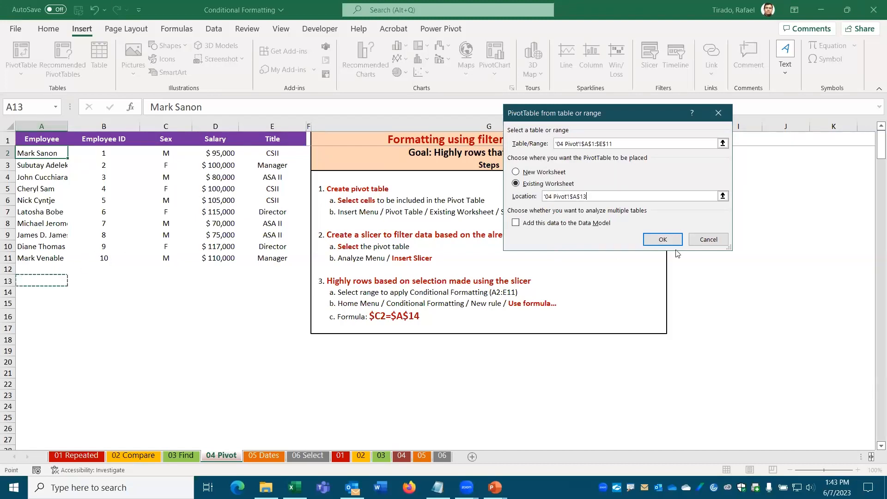
{"action": "left_click", "coordinate": [664, 240]}
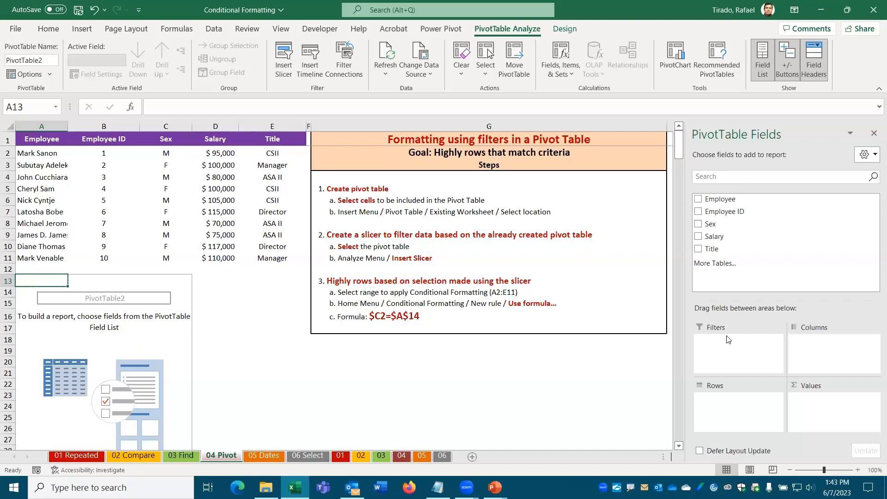
{"action": "left_click", "coordinate": [698, 249]}
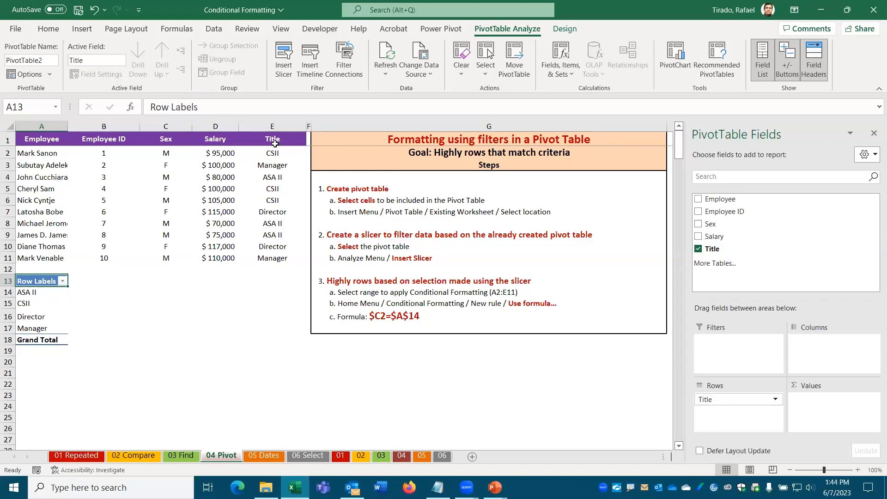
Step: Swap the pivot rows from Title to Sex and count Employee per group (F 5, M 5)
{"action": "left_click", "coordinate": [700, 249]}
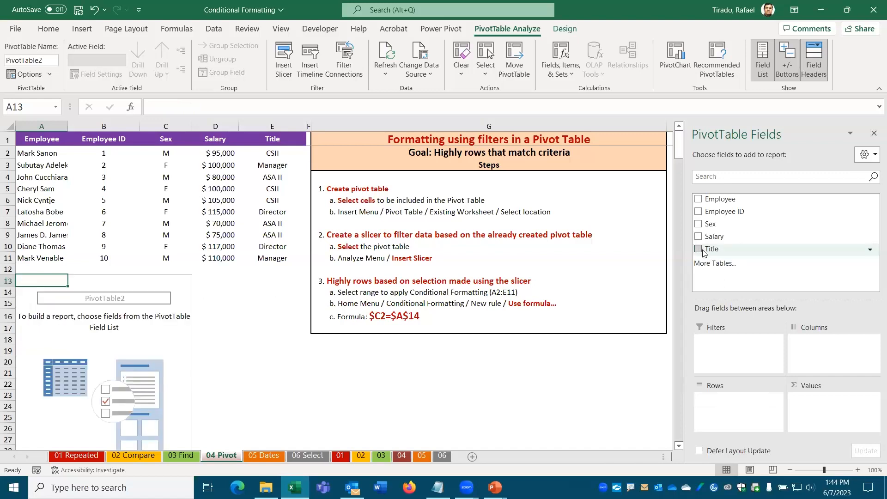
{"action": "left_click", "coordinate": [698, 224]}
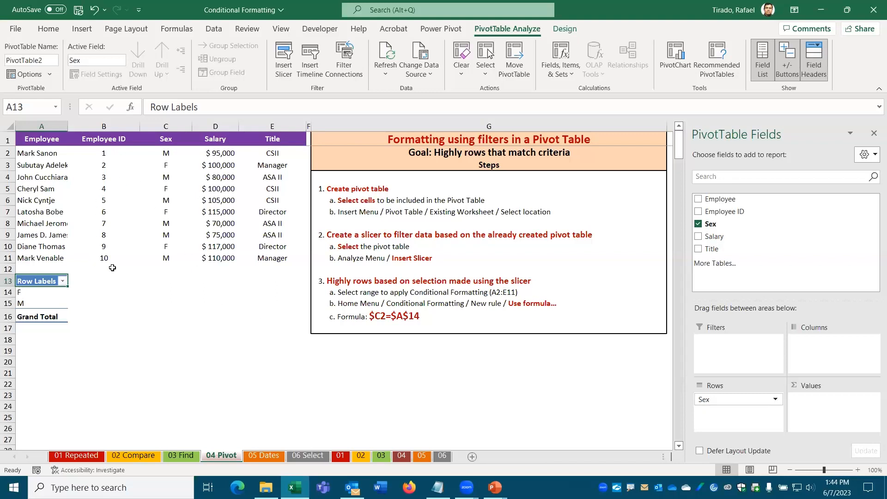
{"action": "left_click_drag", "start_coordinate": [720, 199], "coordinate": [831, 405]}
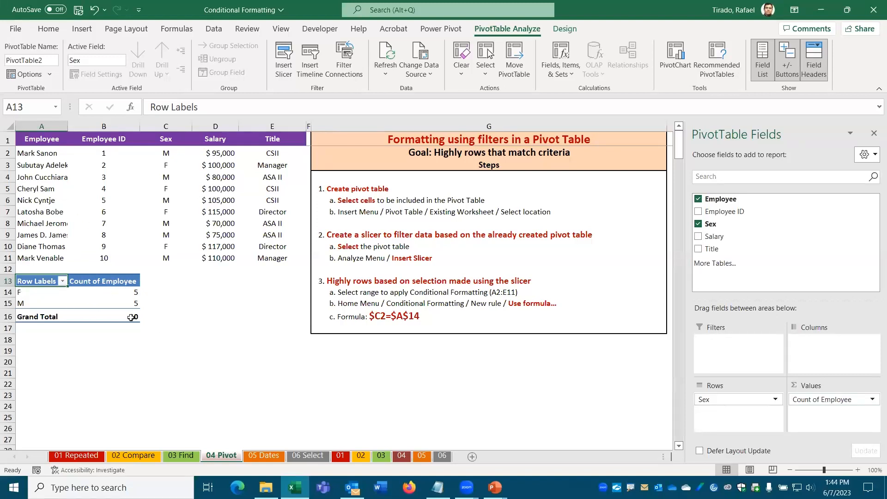
{"action": "mouse_move", "coordinate": [132, 318]}
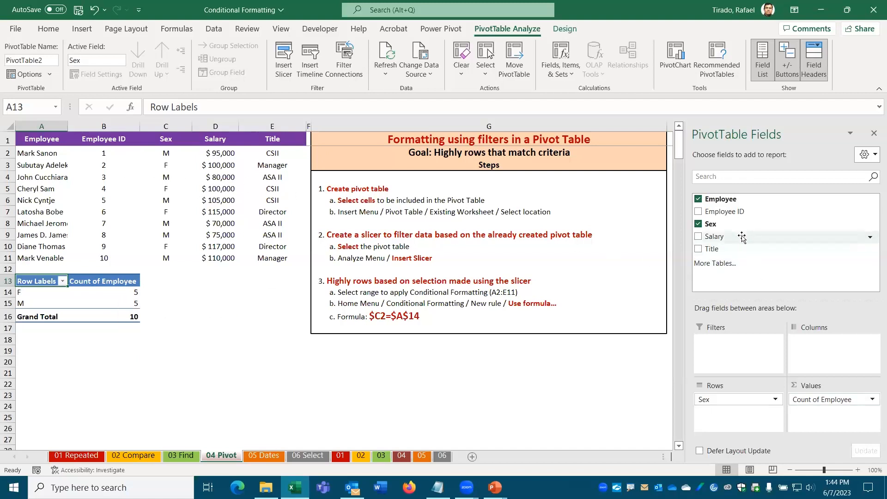
Step: Remove the Employee count and add a Sex slicer to the pivot table
{"action": "left_click", "coordinate": [698, 200]}
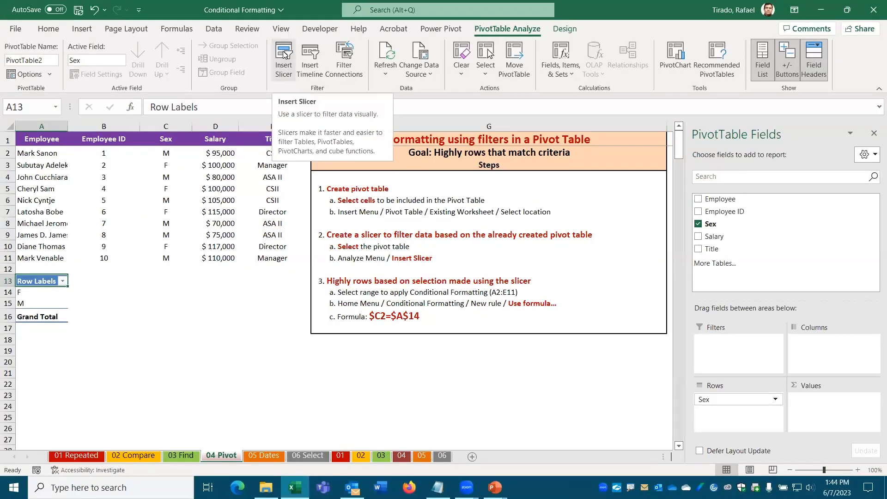
{"action": "left_click", "coordinate": [285, 49]}
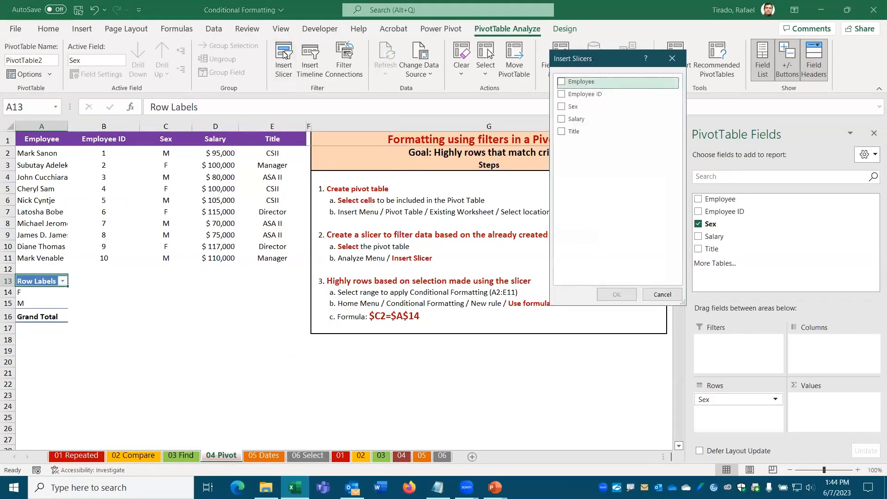
{"action": "left_click", "coordinate": [573, 114]}
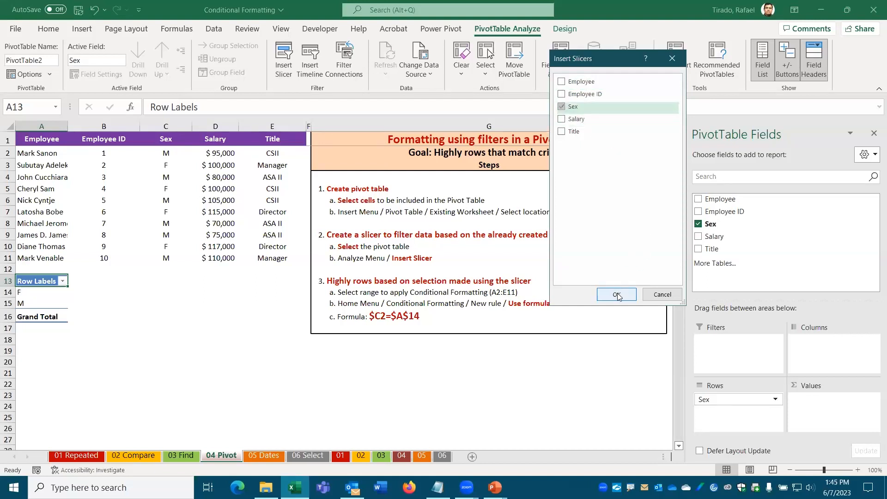
{"action": "left_click", "coordinate": [617, 295]}
Step: Shrink the Sex slicer and place it beneath the pivot rows
{"action": "left_click_drag", "start_coordinate": [351, 369], "coordinate": [352, 287]}
{"action": "left_click_drag", "start_coordinate": [408, 252], "coordinate": [387, 253]}
{"action": "left_click_drag", "start_coordinate": [319, 223], "coordinate": [120, 310]}
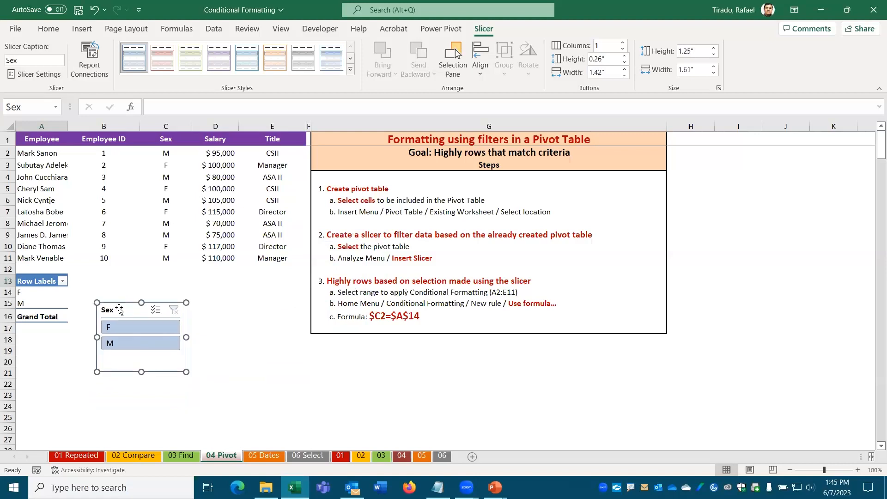
Step: Test the Sex slicer with F and M, narrow it, and select the employee rows A2:E11
{"action": "left_click", "coordinate": [118, 325]}
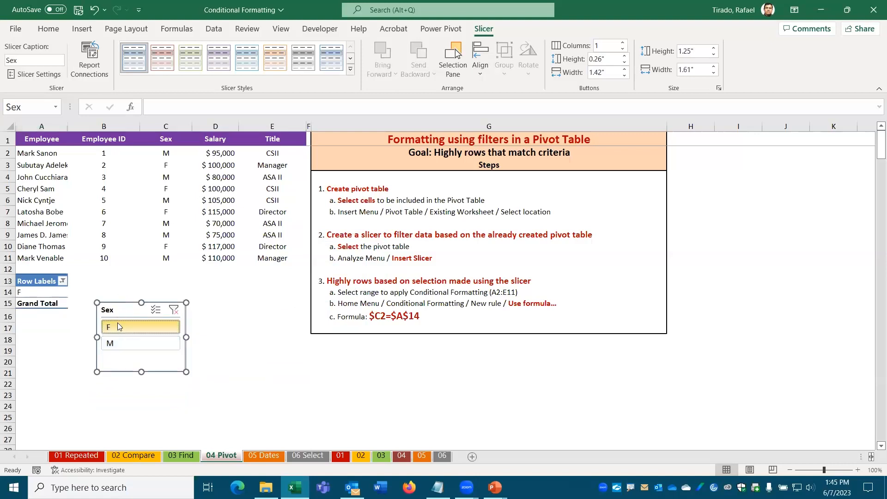
{"action": "left_click", "coordinate": [120, 344]}
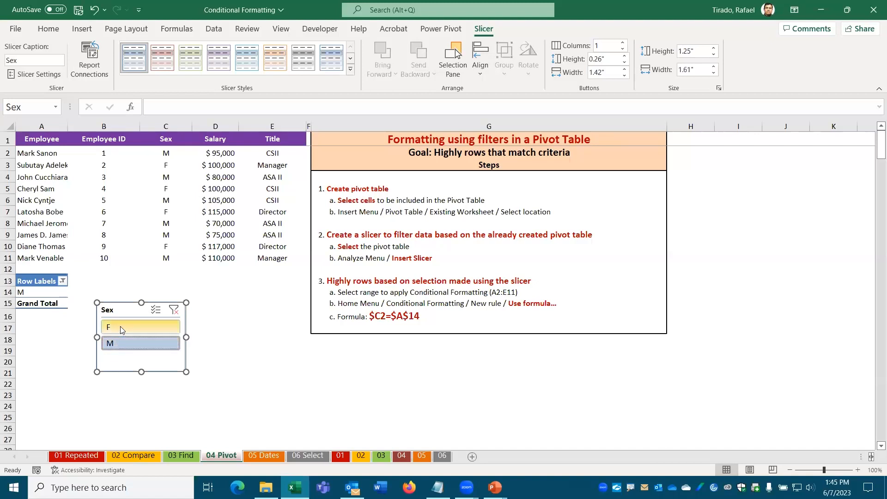
{"action": "left_click", "coordinate": [122, 330]}
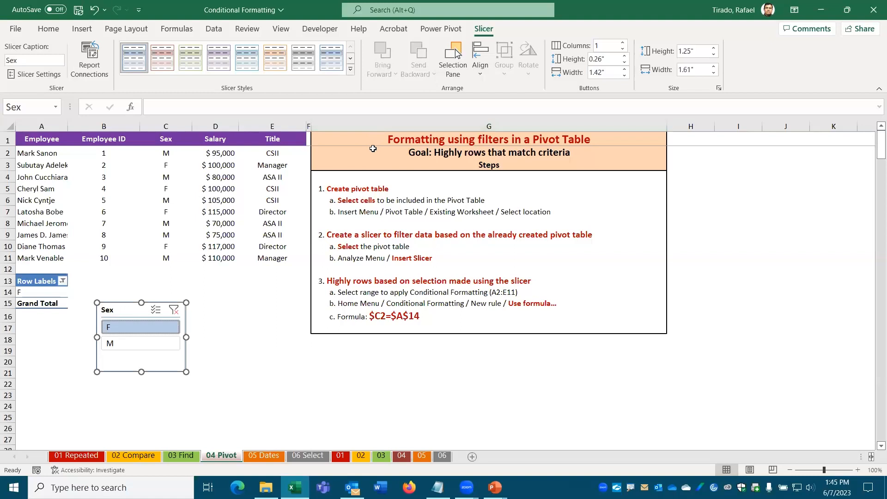
{"action": "left_click_drag", "start_coordinate": [187, 301], "coordinate": [167, 304]}
{"action": "left_click", "coordinate": [125, 344]}
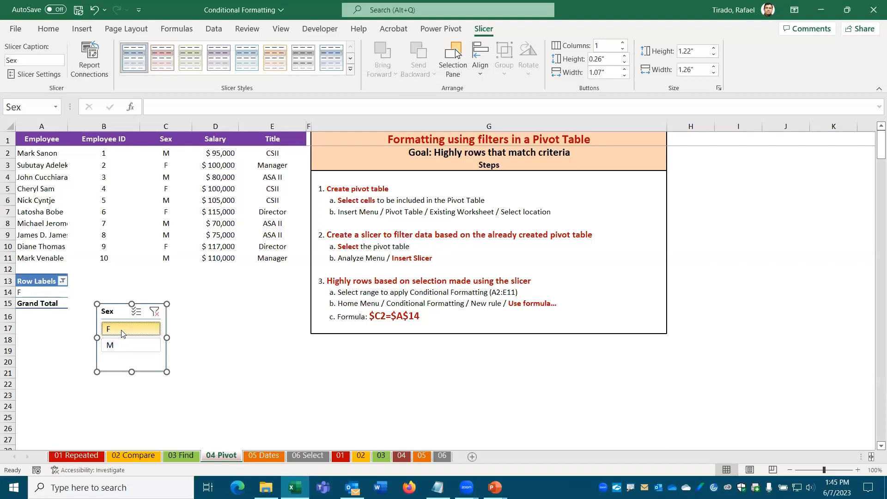
{"action": "left_click_drag", "start_coordinate": [40, 154], "coordinate": [257, 264]}
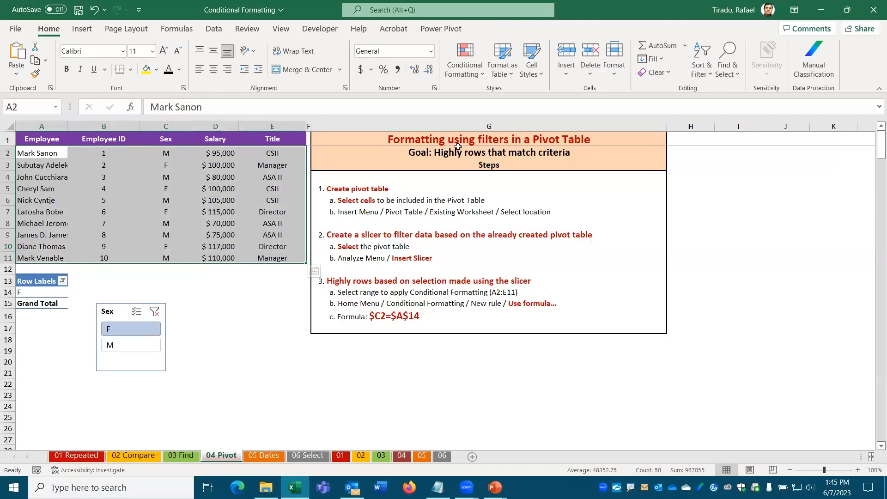
Step: Create a new conditional formatting rule of type 'Use a formula to determine which cells to format'
{"action": "left_click", "coordinate": [481, 75]}
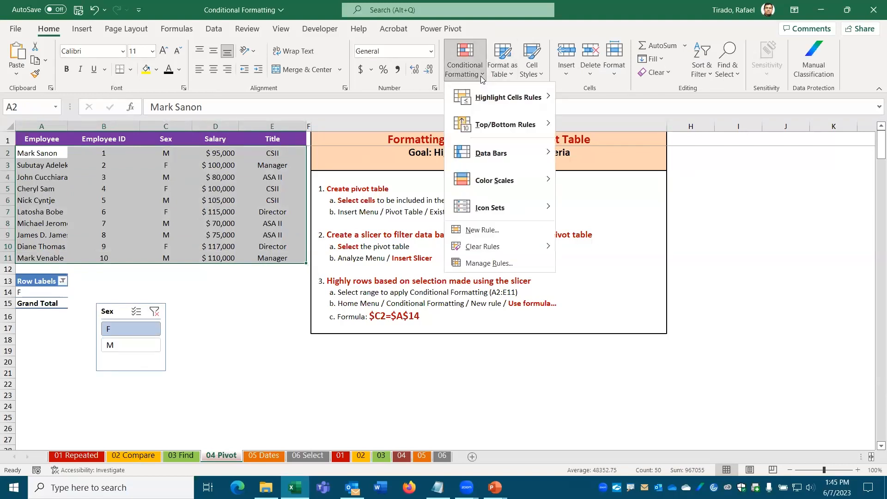
{"action": "left_click", "coordinate": [508, 230]}
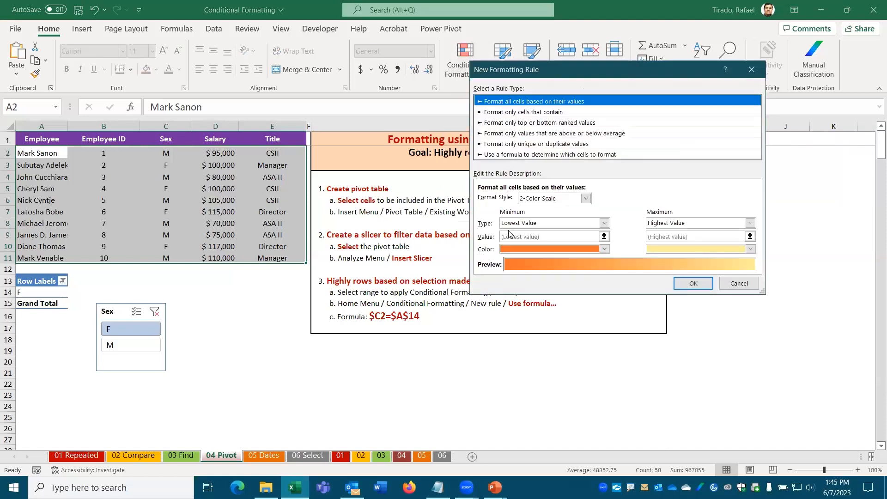
{"action": "left_click", "coordinate": [510, 156]}
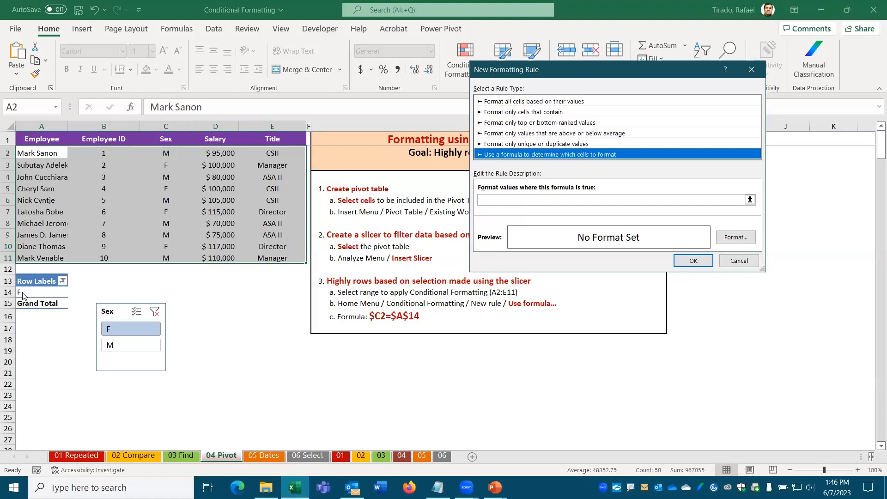
Step: Enter the rule formula =$C$14=$C2, with the row of the C2 reference left relative
{"action": "left_click", "coordinate": [486, 200]}
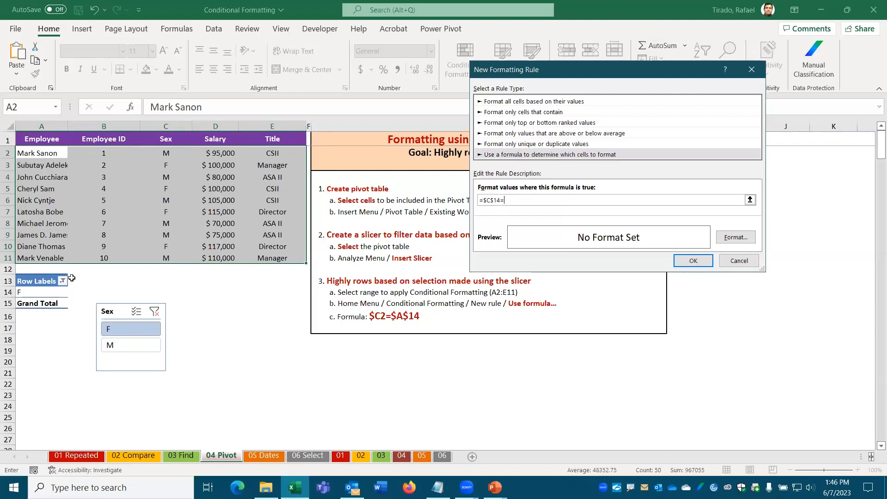
{"action": "left_click", "coordinate": [167, 154]}
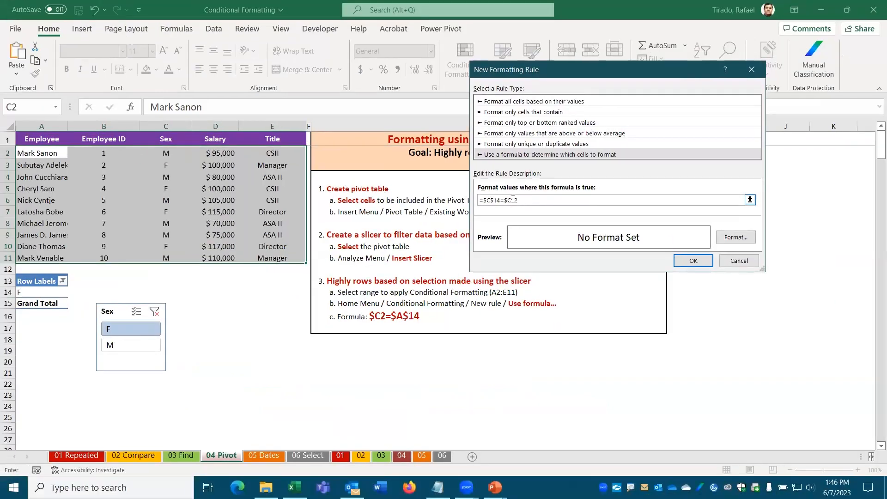
{"action": "key", "text": "Left"}
{"action": "key", "text": "BackSpace"}
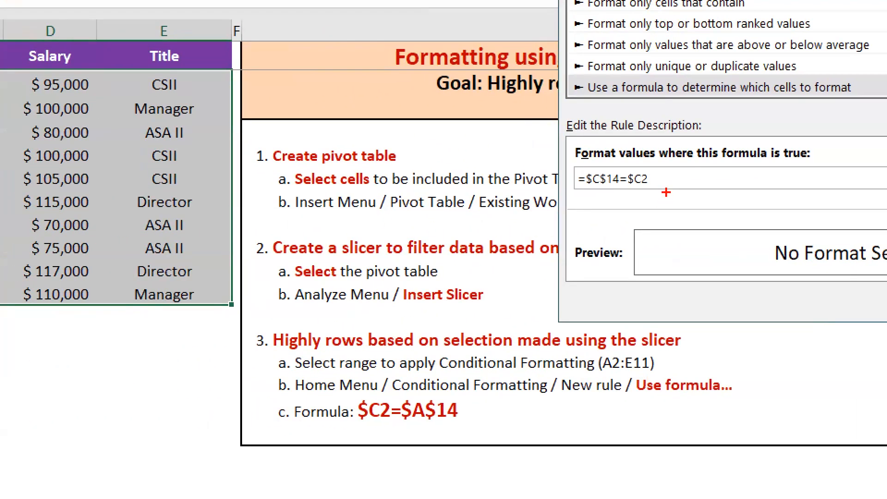
{"action": "mouse_move", "coordinate": [639, 189]}
{"action": "left_mouse_down"}
{"action": "mouse_move", "coordinate": [637, 224]}
{"action": "mouse_move", "coordinate": [641, 204]}
{"action": "left_mouse_up"}
{"action": "key", "text": "Escape"}
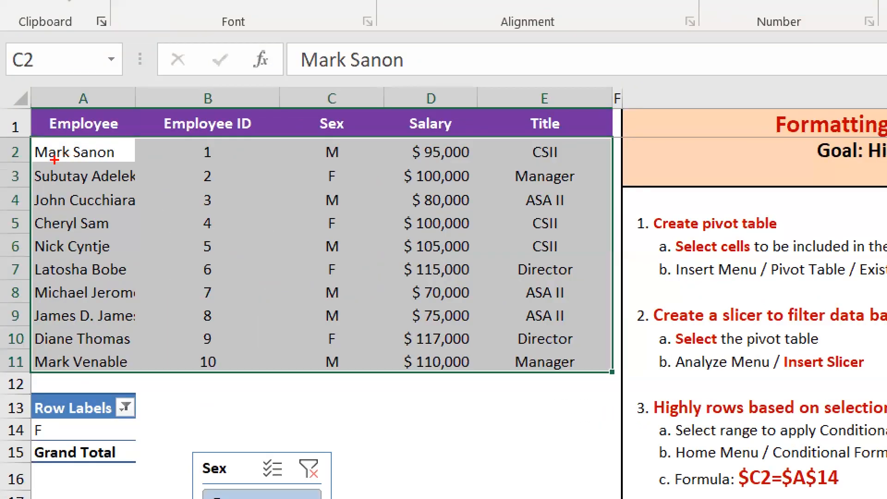
{"action": "mouse_move", "coordinate": [55, 160]}
{"action": "left_mouse_down"}
{"action": "mouse_move", "coordinate": [121, 242]}
{"action": "mouse_move", "coordinate": [90, 417]}
{"action": "mouse_move", "coordinate": [53, 432]}
{"action": "left_mouse_up"}
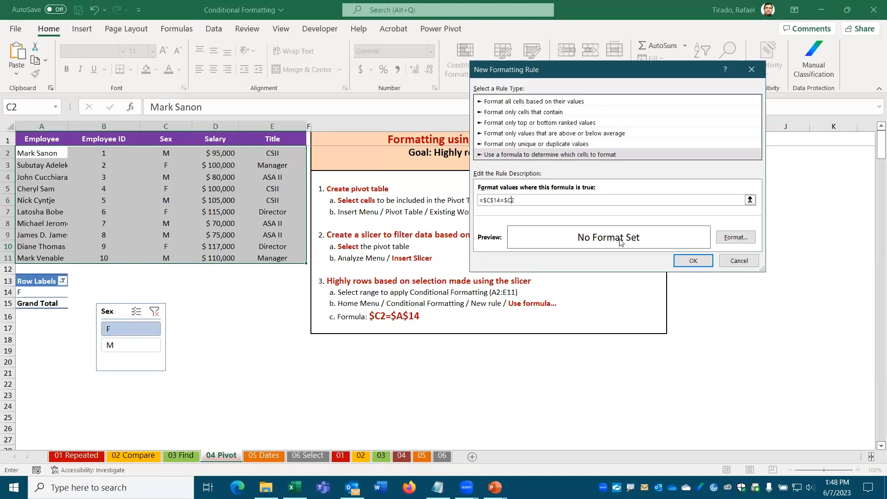
Step: Choose a yellow fill as the rule's highlight format
{"action": "left_click", "coordinate": [736, 238]}
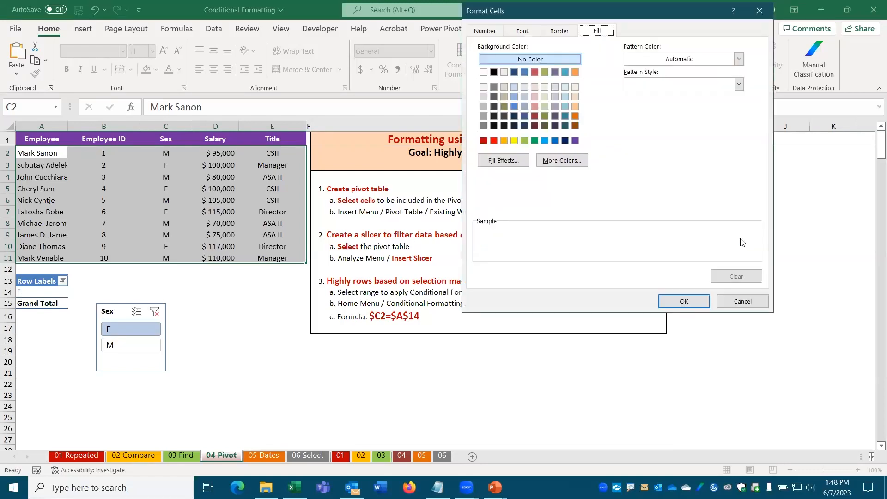
{"action": "left_click", "coordinate": [514, 140]}
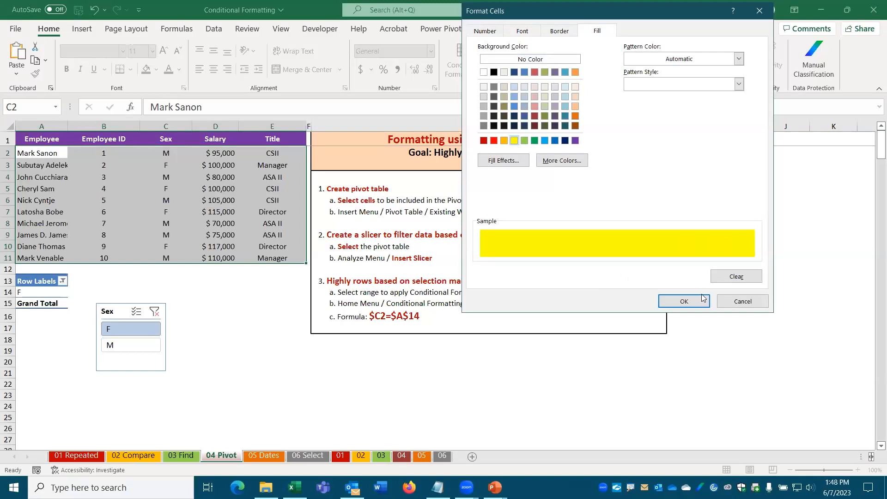
{"action": "left_click", "coordinate": [691, 303]}
Step: Create the rule, set the slicer to F, and reselect A2:E11
{"action": "left_click", "coordinate": [694, 265]}
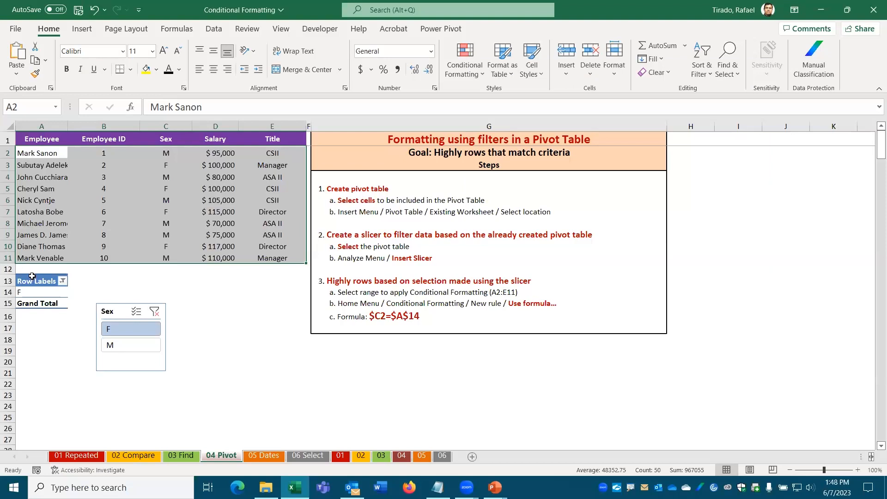
{"action": "left_click", "coordinate": [114, 329]}
{"action": "left_click_drag", "start_coordinate": [46, 154], "coordinate": [275, 263]}
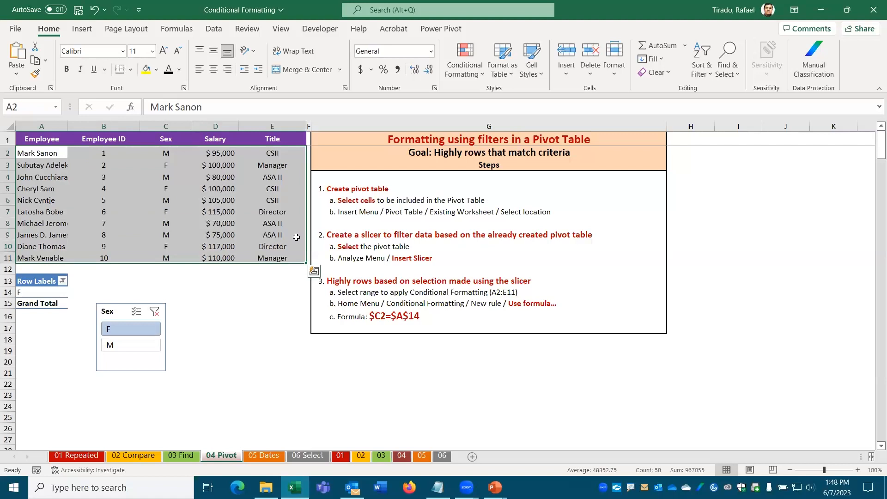
Step: Reopen the yellow-fill =$C$14=$C2 rule from the Conditional Formatting Rules Manager
{"action": "left_click", "coordinate": [474, 77]}
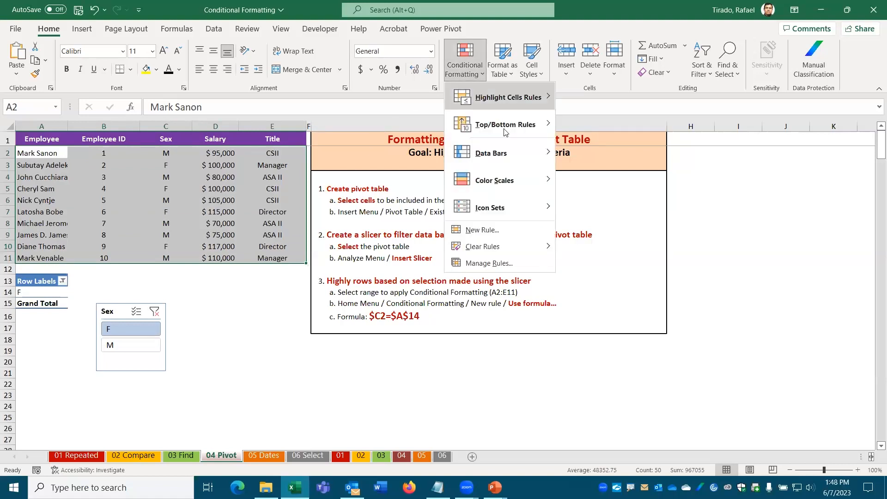
{"action": "left_click", "coordinate": [487, 264]}
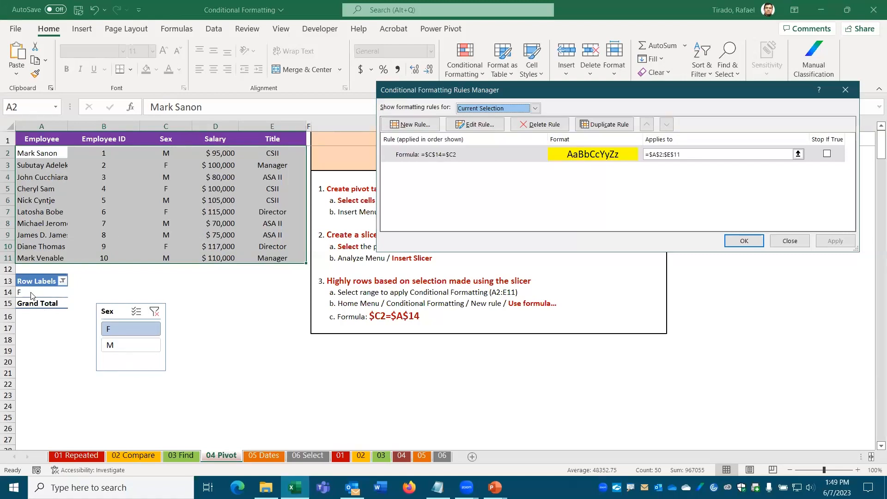
{"action": "left_click", "coordinate": [477, 125]}
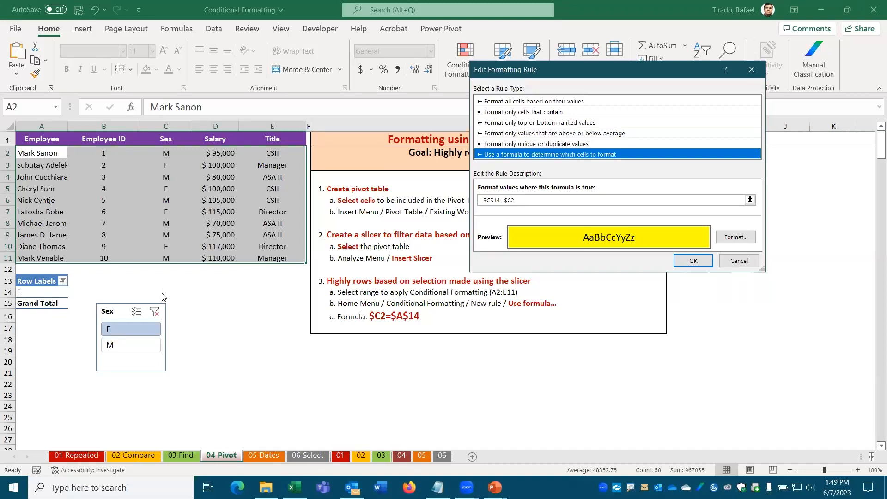
Step: Change $C$14 to $A$14 in the rule formula, giving =$A$14=$C2
{"action": "mouse_move", "coordinate": [155, 285]}
{"action": "left_mouse_down"}
{"action": "mouse_move", "coordinate": [179, 301]}
{"action": "mouse_move", "coordinate": [493, 210]}
{"action": "left_mouse_up"}
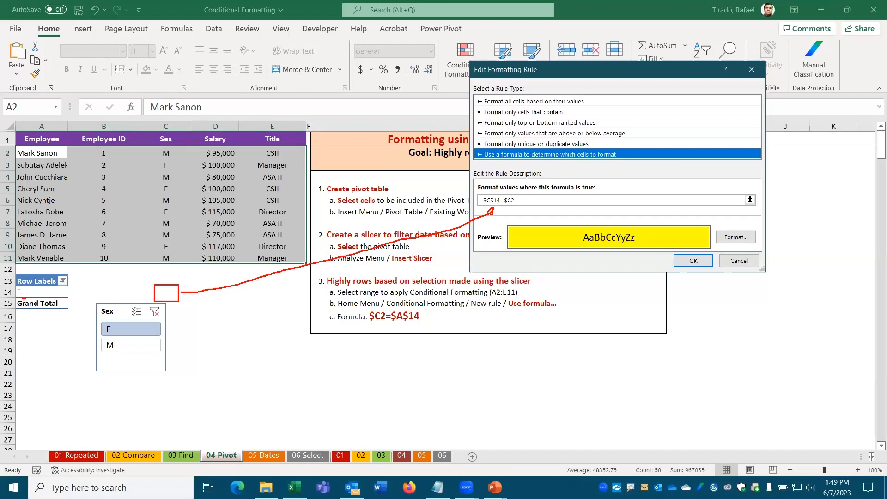
{"action": "key", "text": "Escape"}
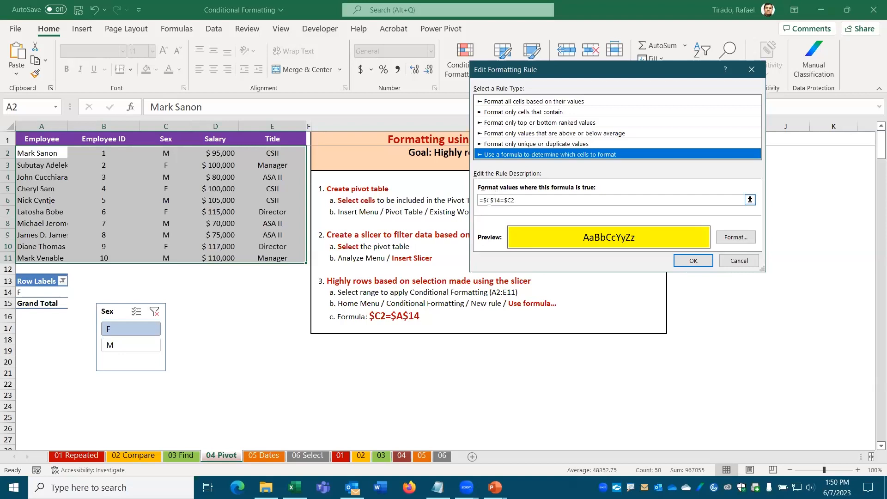
{"action": "left_click", "coordinate": [489, 202]}
{"action": "key", "text": "BackSpace"}
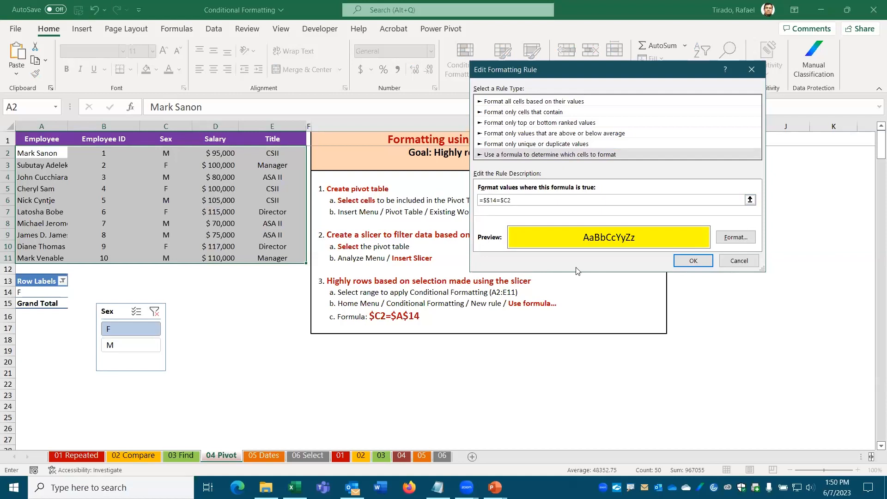
{"action": "type", "text": "A"}
Step: Apply the edited rule and test the highlighting by switching the slicer to M, then back to F
{"action": "left_click", "coordinate": [694, 261]}
{"action": "left_click", "coordinate": [740, 244]}
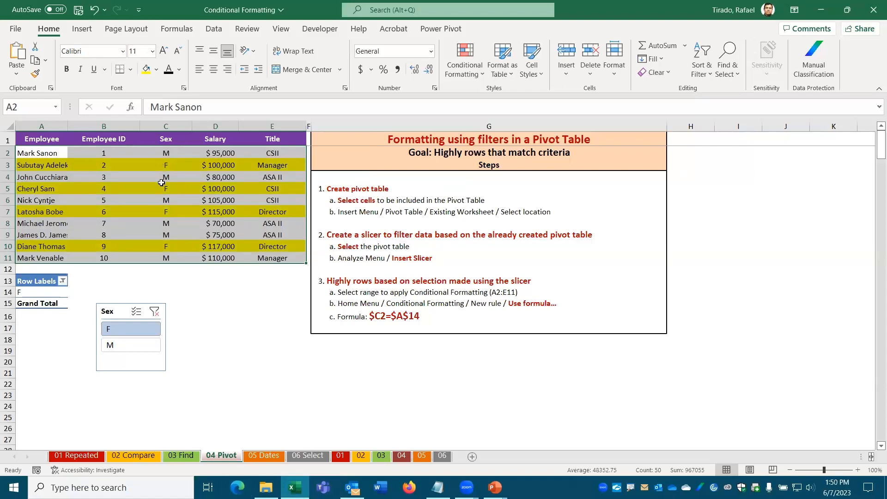
{"action": "left_click", "coordinate": [121, 350]}
{"action": "left_click", "coordinate": [214, 373]}
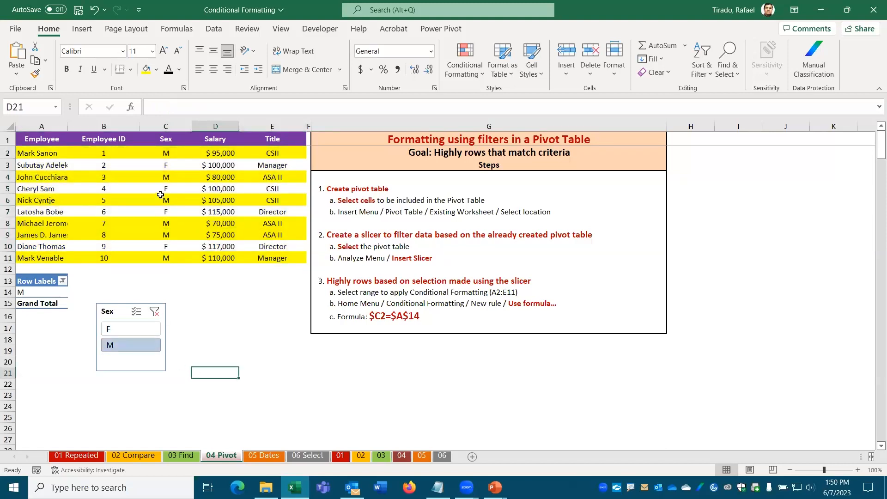
{"action": "left_click", "coordinate": [119, 328]}
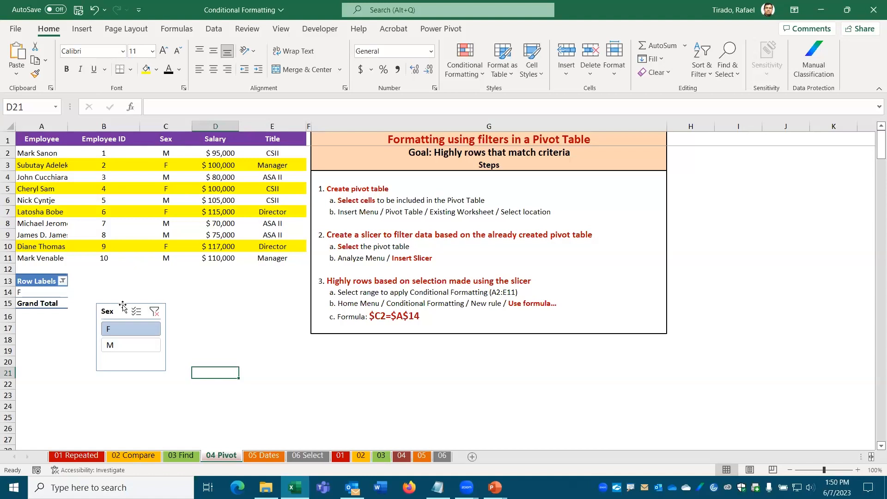
Step: Move the Sex slicer below the table over rows 12–18, test M then F, and reselect A2:E11
{"action": "left_click_drag", "start_coordinate": [123, 306], "coordinate": [42, 268]}
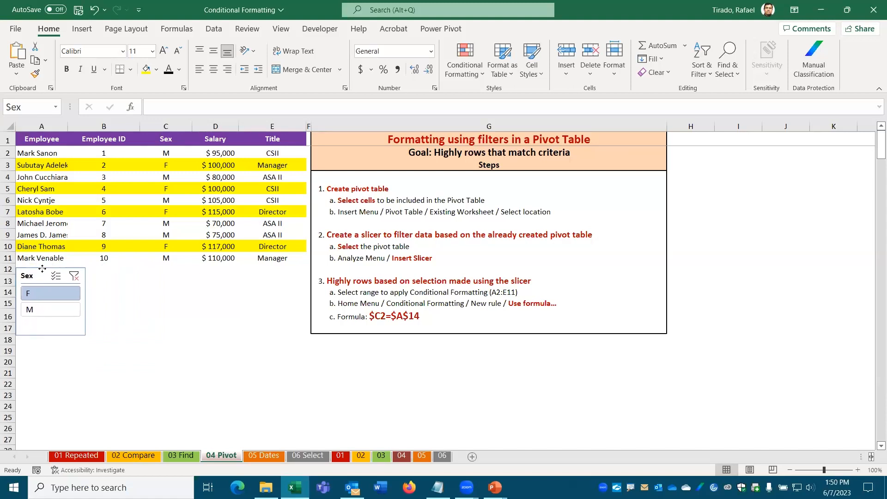
{"action": "left_click_drag", "start_coordinate": [43, 269], "coordinate": [56, 306]}
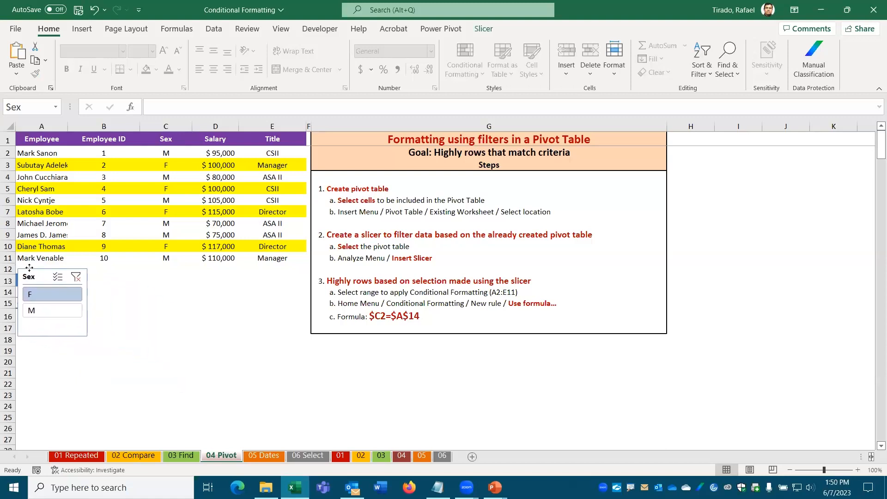
{"action": "left_click", "coordinate": [33, 313]}
{"action": "left_click", "coordinate": [40, 296]}
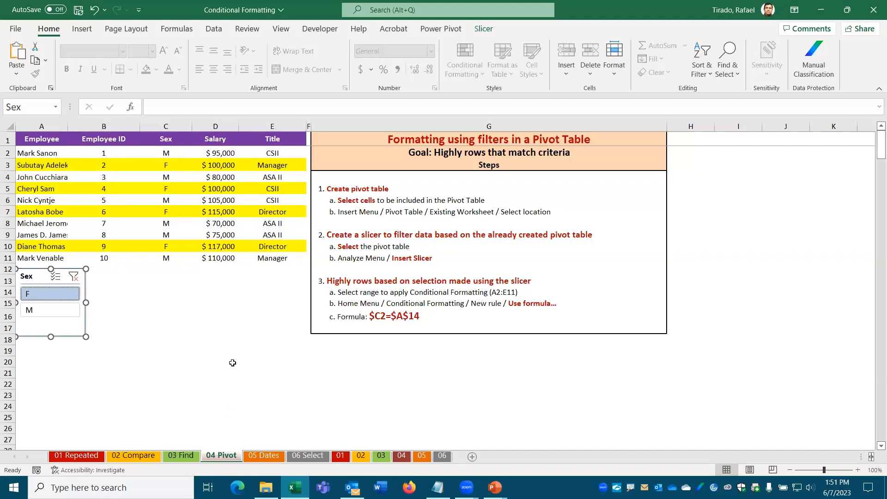
{"action": "left_click_drag", "start_coordinate": [51, 151], "coordinate": [266, 260]}
{"action": "left_click", "coordinate": [467, 70]}
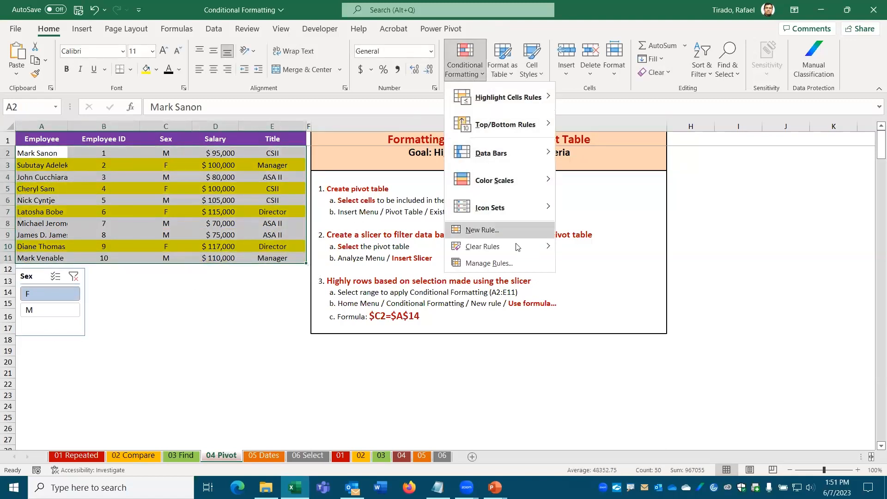
{"action": "left_click", "coordinate": [490, 263]}
{"action": "left_click", "coordinate": [475, 124]}
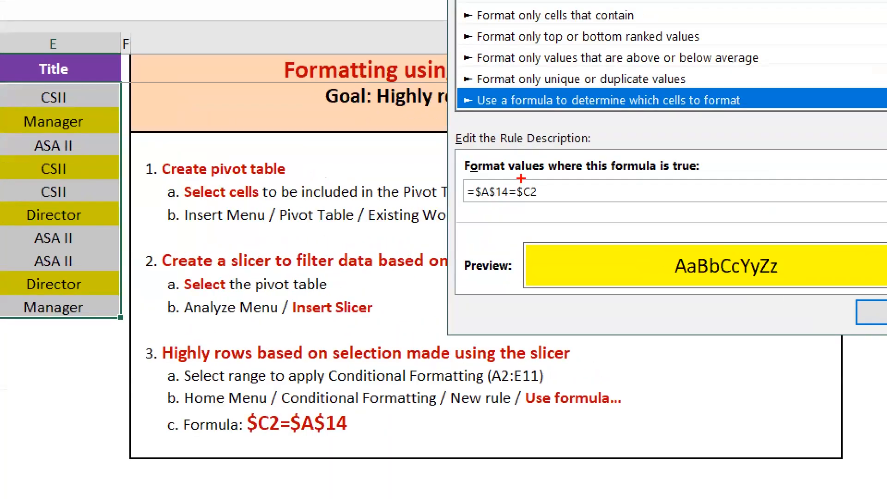
{"action": "left_click_drag", "start_coordinate": [521, 178], "coordinate": [509, 201]}
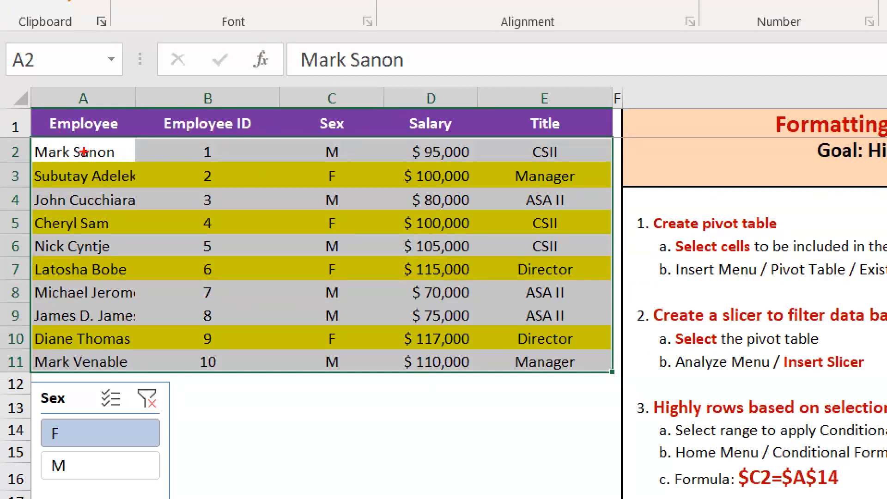
{"action": "mouse_move", "coordinate": [85, 135]}
{"action": "left_mouse_down"}
{"action": "mouse_move", "coordinate": [28, 156]}
{"action": "mouse_move", "coordinate": [96, 168]}
{"action": "mouse_move", "coordinate": [128, 140]}
{"action": "left_mouse_up"}
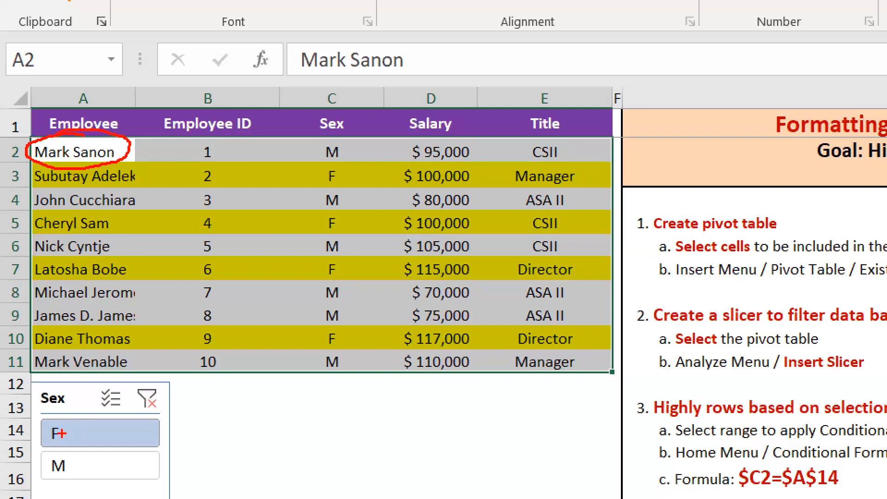
{"action": "key", "text": "Escape"}
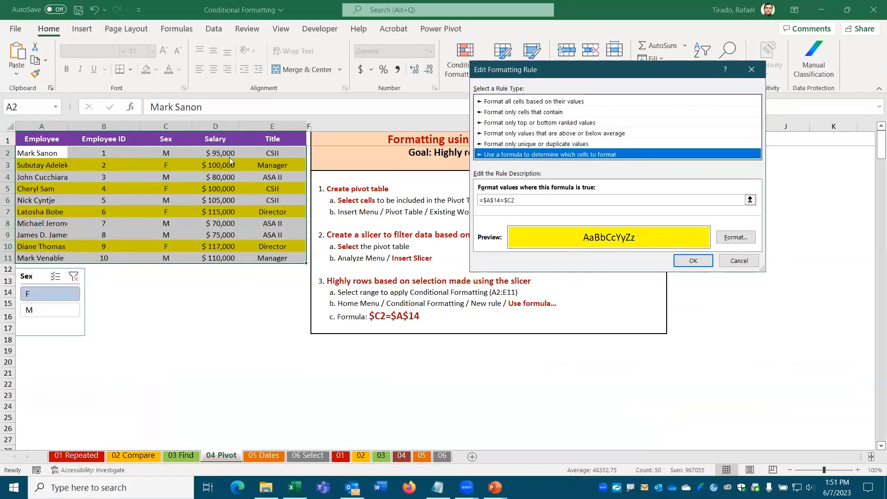
{"action": "left_click", "coordinate": [738, 260]}
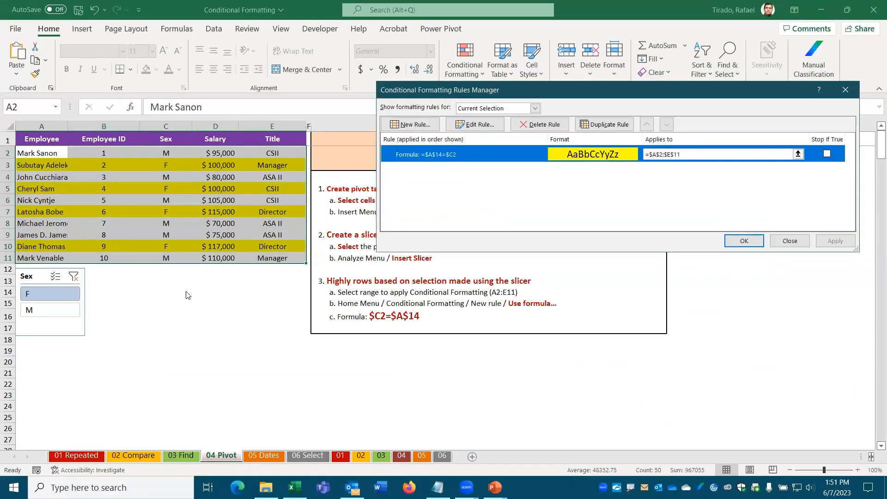
{"action": "left_click", "coordinate": [790, 241]}
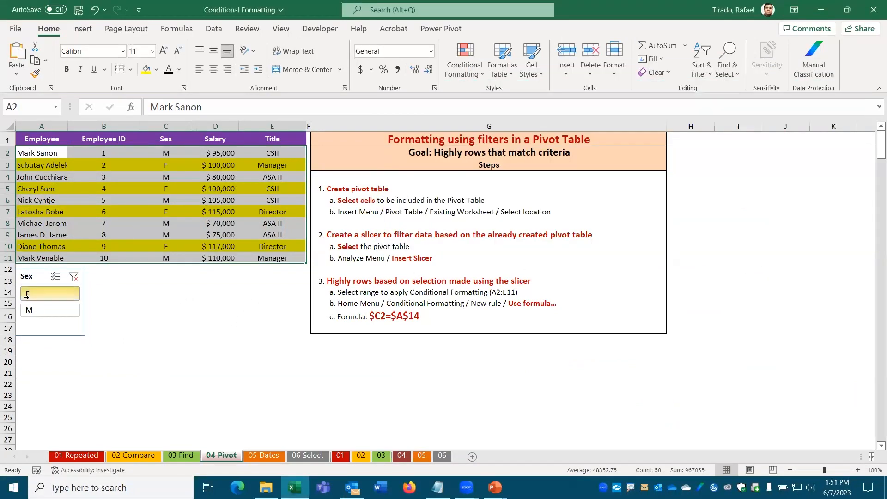
Step: Drag the Sex slicer off the pivot table so it sits beside it
{"action": "left_click_drag", "start_coordinate": [81, 293], "coordinate": [144, 293]}
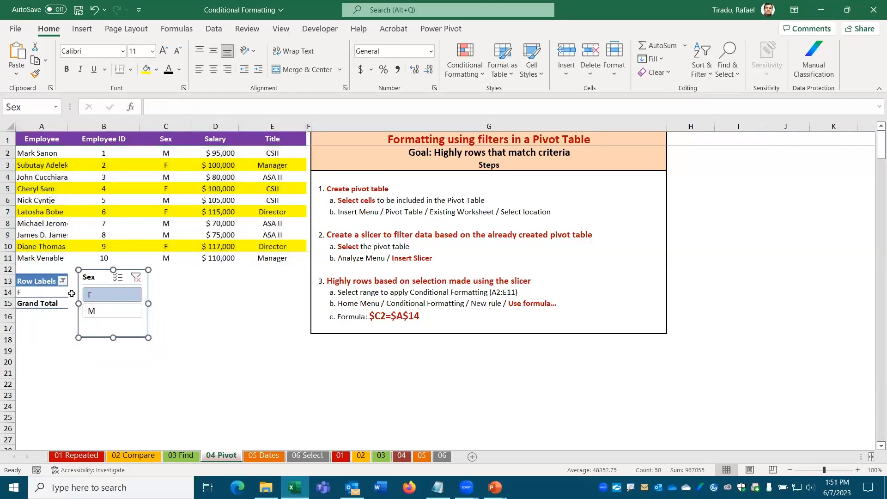
{"action": "left_click", "coordinate": [35, 292]}
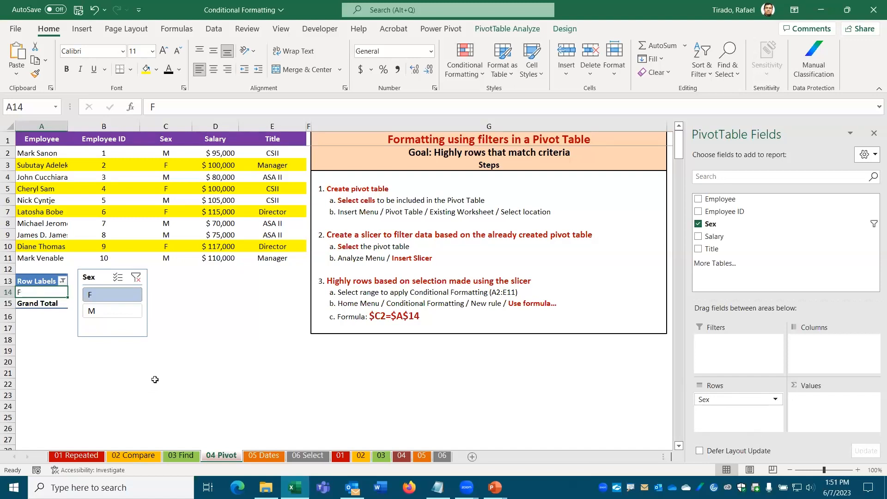
{"action": "left_click", "coordinate": [56, 384]}
Step: Select A2:E11 and open Conditional Formatting's Manage Rules list
{"action": "left_click_drag", "start_coordinate": [44, 153], "coordinate": [282, 257]}
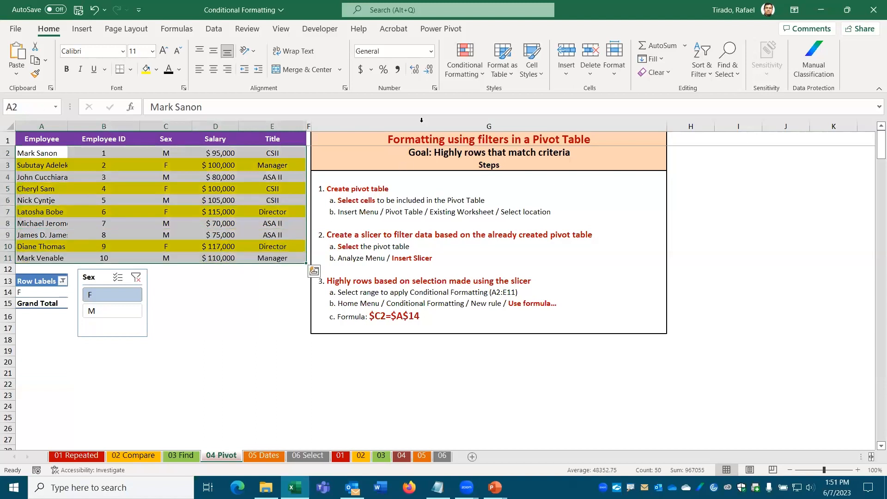
{"action": "left_click", "coordinate": [481, 73]}
{"action": "left_click", "coordinate": [501, 264]}
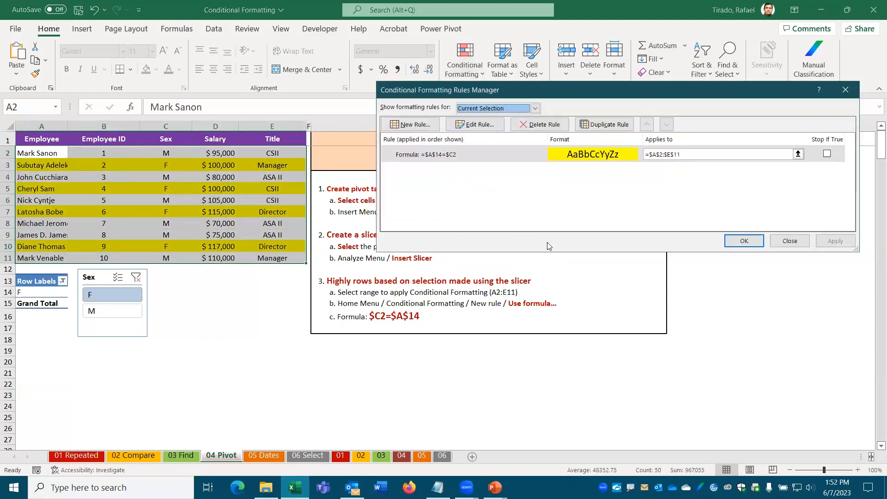
Step: Review the =$A$14=$C2 rule's formula in Edit Rule, then cancel and close the Rules Manager
{"action": "left_click", "coordinate": [482, 125]}
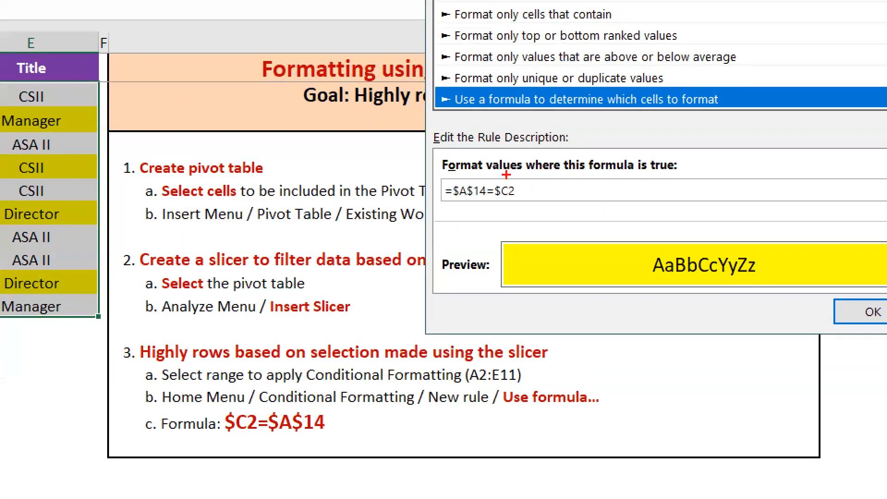
{"action": "mouse_move", "coordinate": [507, 175]}
{"action": "left_mouse_down"}
{"action": "mouse_move", "coordinate": [492, 183]}
{"action": "mouse_move", "coordinate": [491, 202]}
{"action": "mouse_move", "coordinate": [499, 203]}
{"action": "left_mouse_up"}
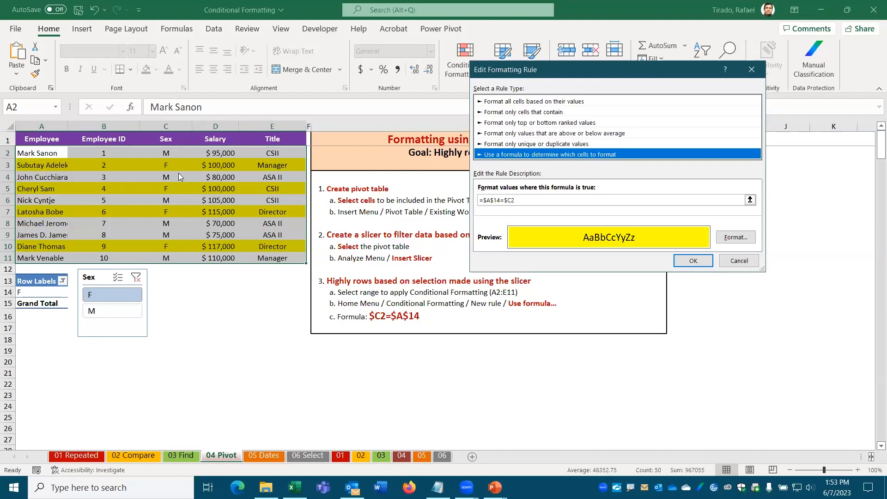
{"action": "left_click", "coordinate": [743, 265]}
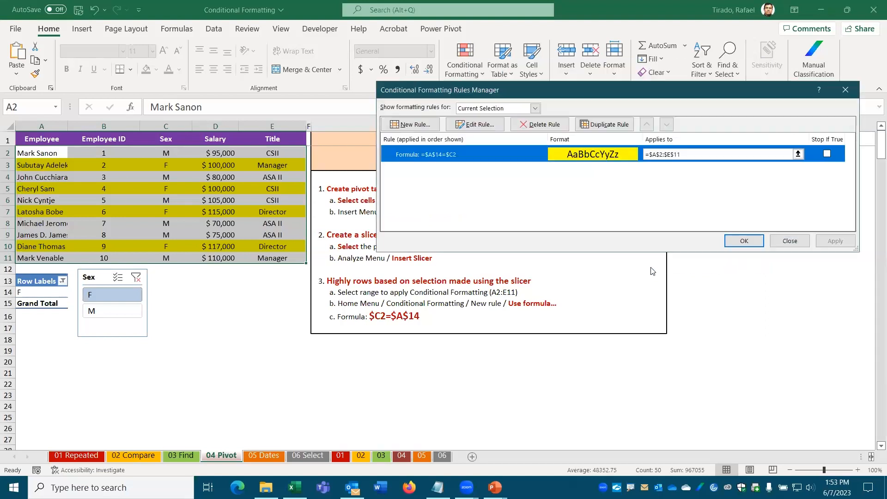
{"action": "left_click", "coordinate": [793, 241]}
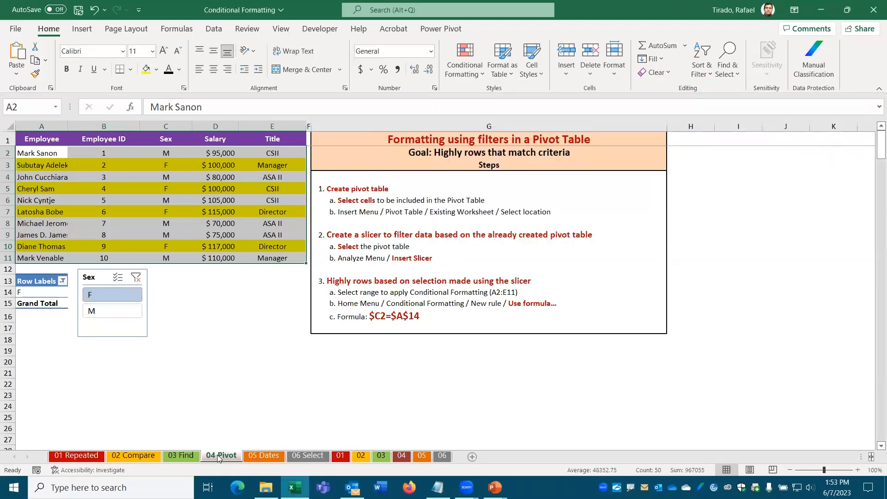
Step: Briefly revisit 06 Select, then settle on the 05 Dates sheet with its activity dates
{"action": "left_click", "coordinate": [274, 455]}
{"action": "left_click", "coordinate": [300, 456]}
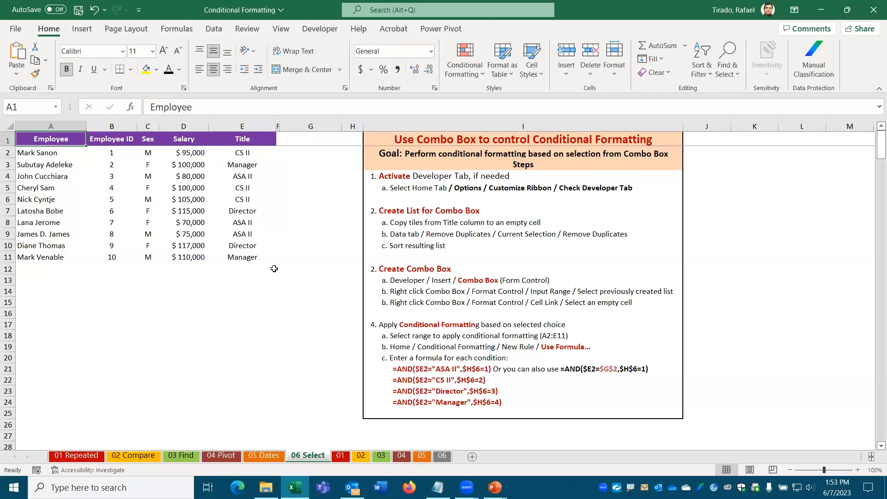
{"action": "mouse_move", "coordinate": [274, 269]}
{"action": "left_mouse_down"}
{"action": "mouse_move", "coordinate": [352, 276]}
{"action": "mouse_move", "coordinate": [350, 301]}
{"action": "left_mouse_up"}
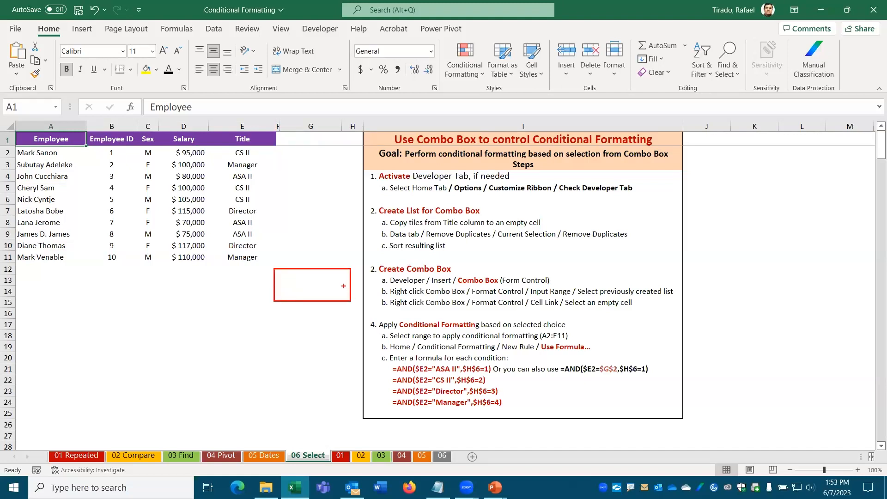
{"action": "key", "text": "Escape"}
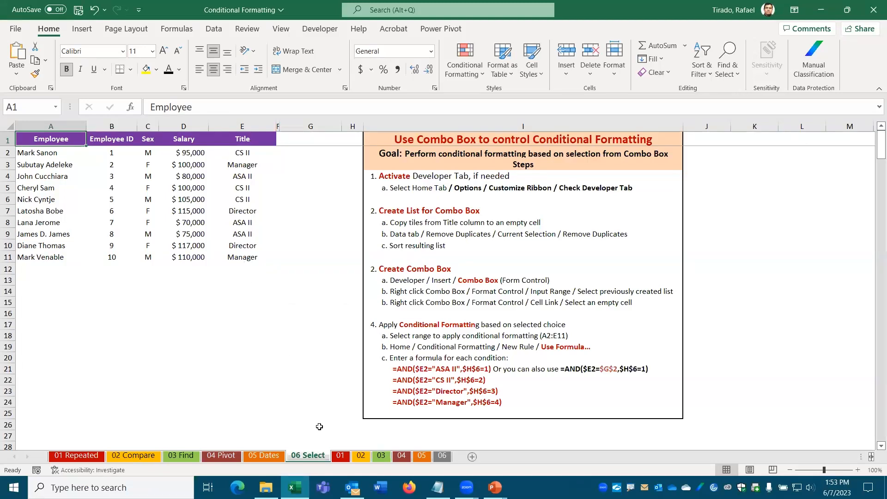
{"action": "left_click", "coordinate": [264, 456]}
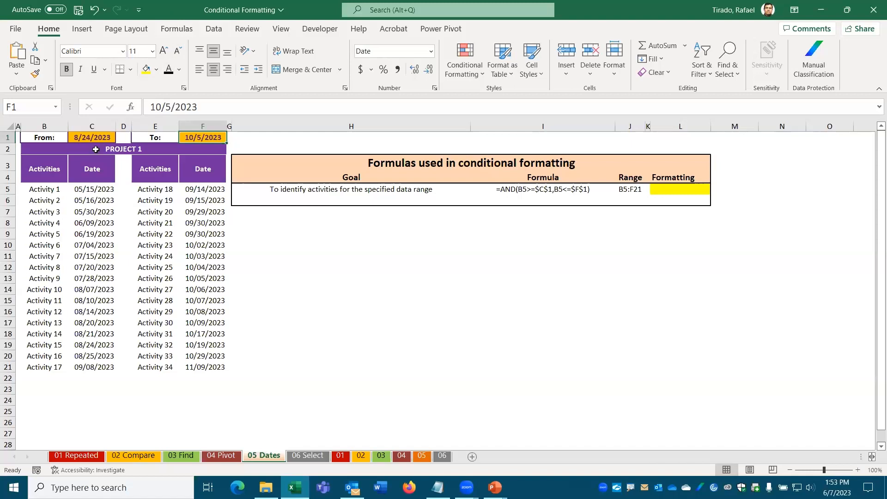
{"action": "left_click_drag", "start_coordinate": [43, 189], "coordinate": [200, 368]}
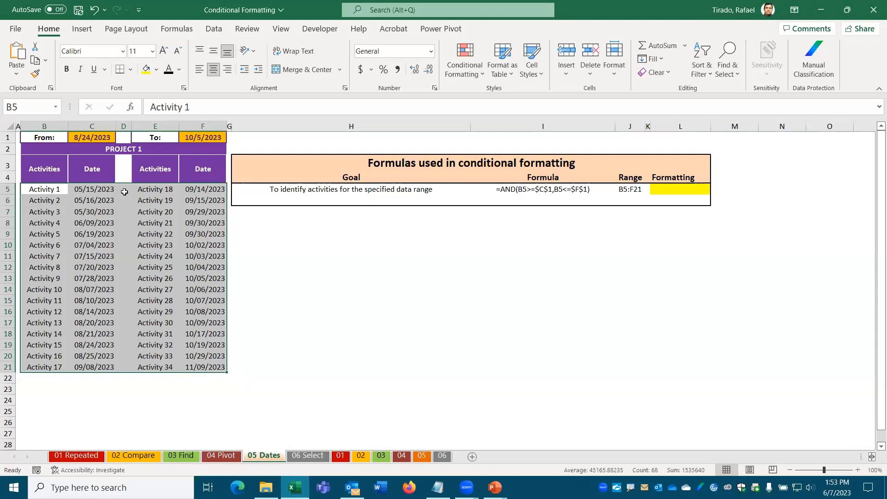
{"action": "left_click", "coordinate": [91, 138]}
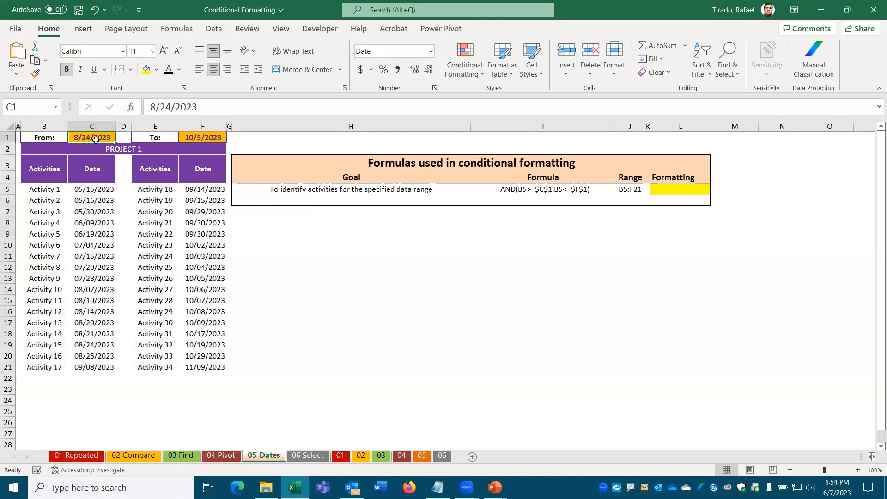
{"action": "left_click", "coordinate": [192, 138]}
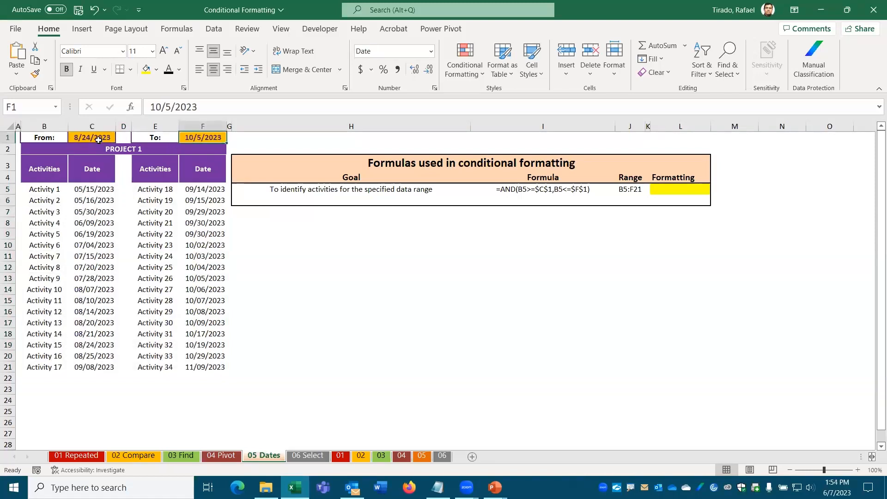
{"action": "left_click", "coordinate": [99, 139]}
{"action": "left_click", "coordinate": [193, 139]}
{"action": "left_click_drag", "start_coordinate": [95, 346], "coordinate": [109, 370]}
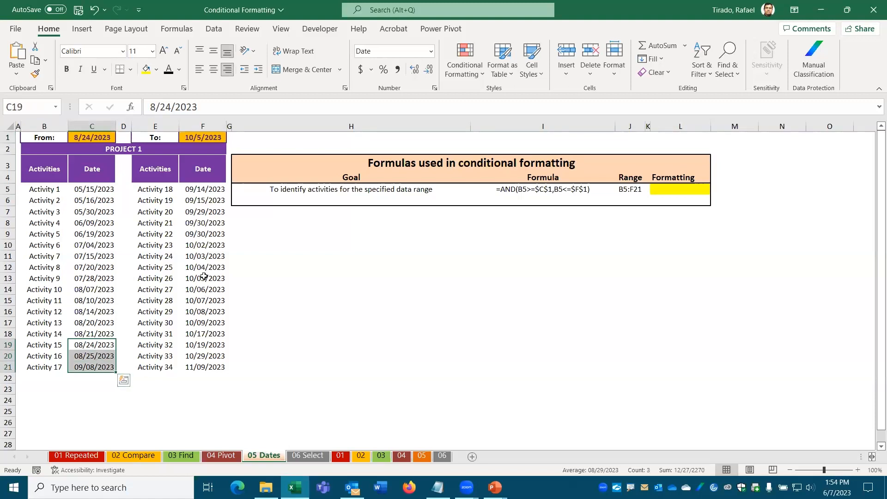
{"action": "left_click_drag", "start_coordinate": [202, 277], "coordinate": [209, 190], "text": "ctrl"}
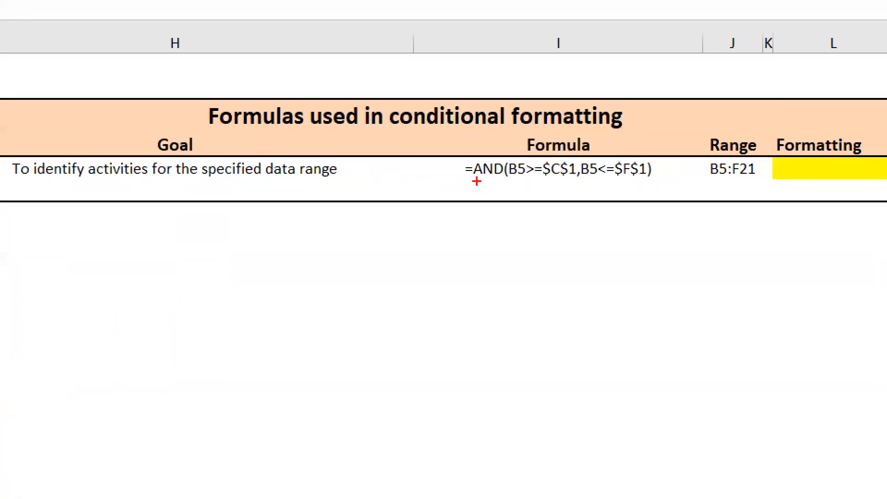
{"action": "left_click_drag", "start_coordinate": [502, 195], "coordinate": [521, 195]}
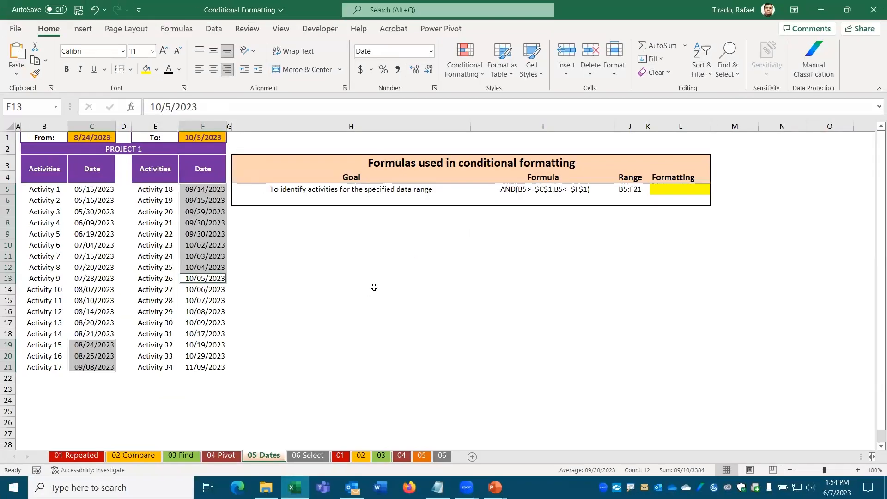
{"action": "left_click", "coordinate": [370, 289]}
{"action": "left_click_drag", "start_coordinate": [39, 190], "coordinate": [190, 366]}
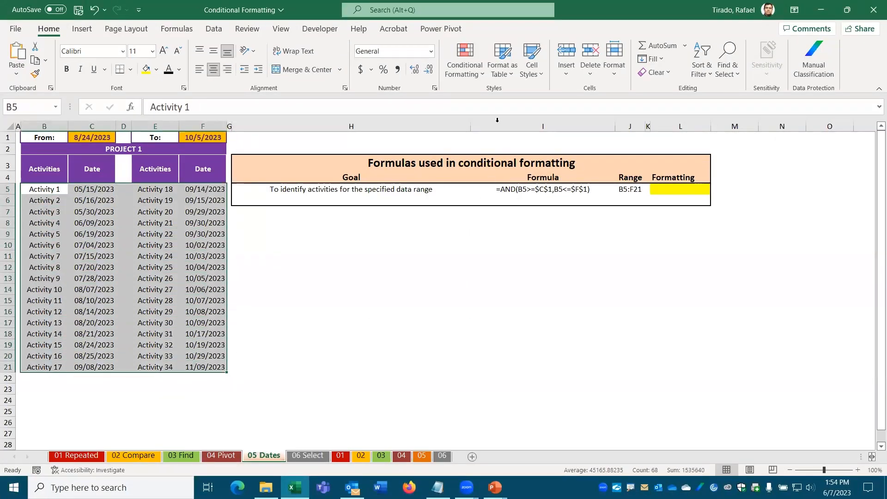
Step: Start a new 'Use a formula to determine which cells to format' rule for B5:F21
{"action": "left_click", "coordinate": [481, 75]}
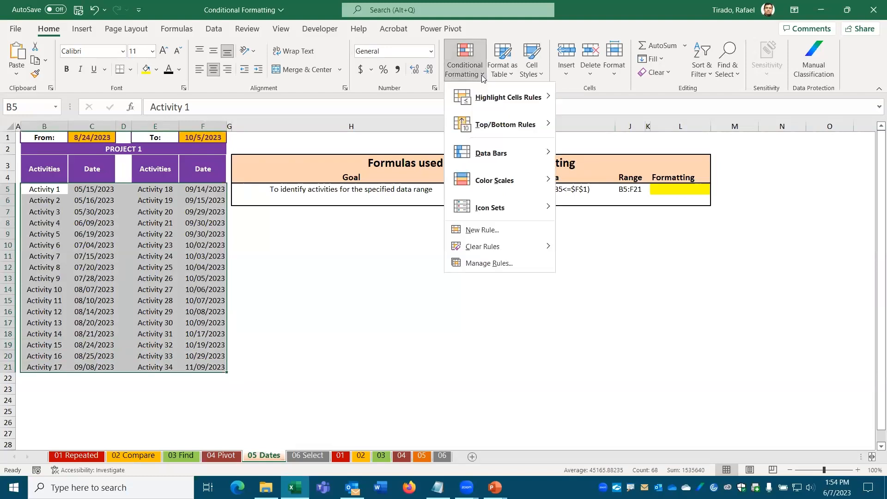
{"action": "left_click", "coordinate": [505, 236]}
{"action": "left_click", "coordinate": [503, 143]}
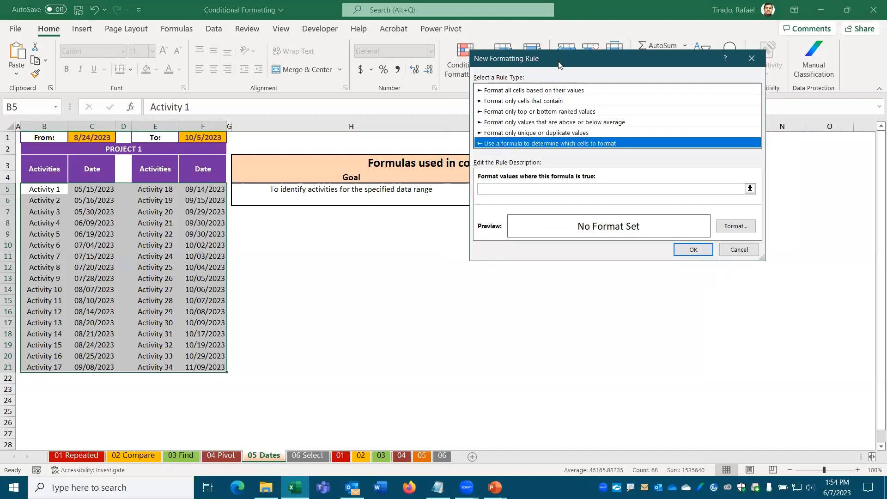
{"action": "left_click_drag", "start_coordinate": [558, 64], "coordinate": [419, 224]}
{"action": "left_click", "coordinate": [603, 349]}
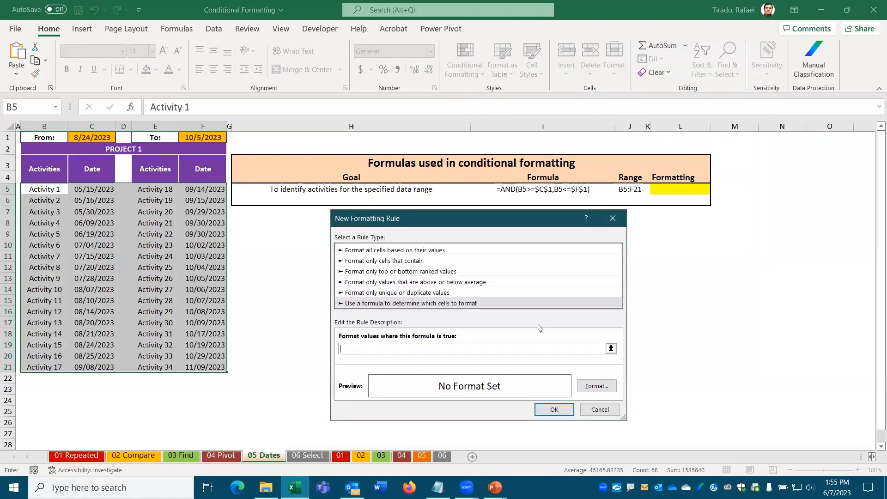
Step: Enter the rule formula =AND(B5>=$C$1,B5<=$F$1)
{"action": "type", "text": "=AND"}
{"action": "type", "text": "("}
{"action": "type", "text": "C$"}
{"action": "key", "text": "BackSpace"}
{"action": "key", "text": "BackSpace"}
{"action": "type", "text": "B5"}
{"action": "type", "text": ">="}
{"action": "left_click", "coordinate": [91, 138]}
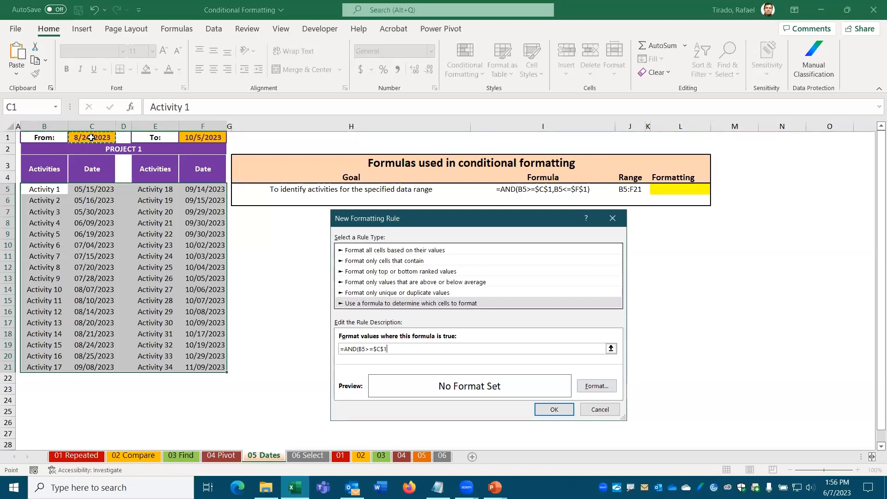
{"action": "type", "text": ","}
{"action": "left_click", "coordinate": [44, 190]}
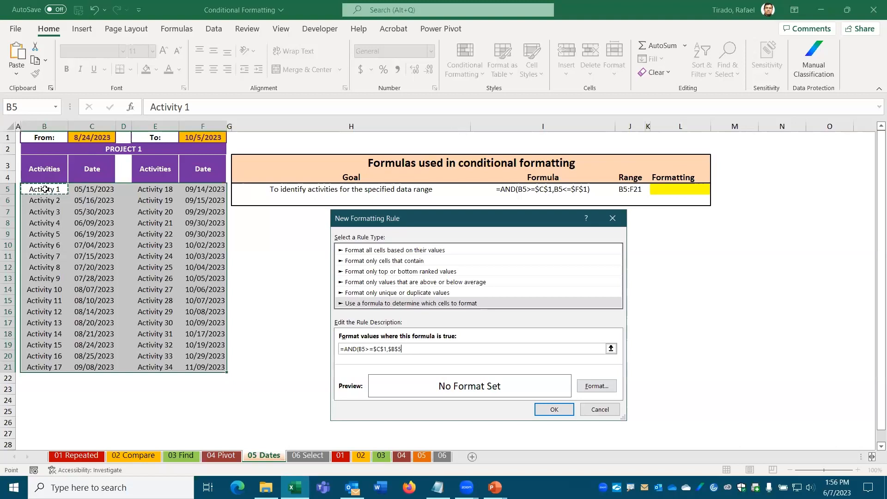
{"action": "key", "text": "BackSpace"}
{"action": "key", "text": "BackSpace"}
{"action": "key", "text": "BackSpace"}
{"action": "key", "text": "BackSpace"}
{"action": "type", "text": "B5>=$C$1,B5<="}
{"action": "left_click", "coordinate": [201, 138]}
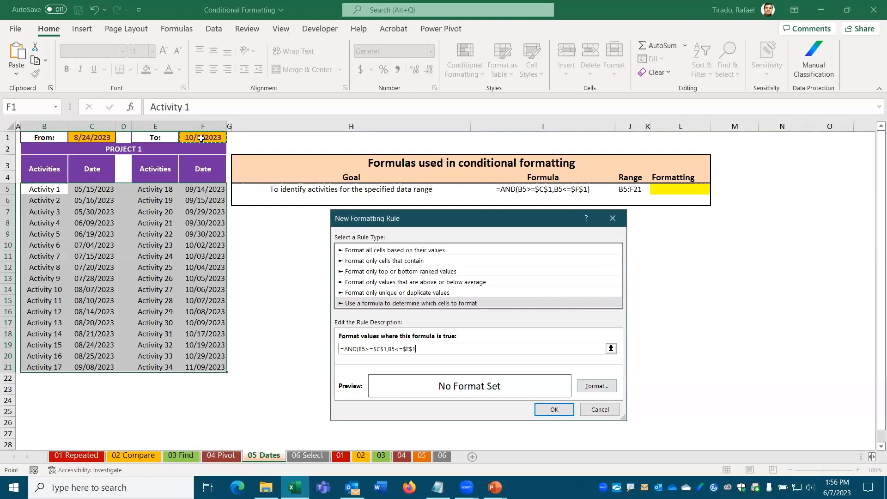
{"action": "type", "text": ")"}
Step: Give the date-range rule a green fill and apply it to B5:F21
{"action": "left_click", "coordinate": [597, 386]}
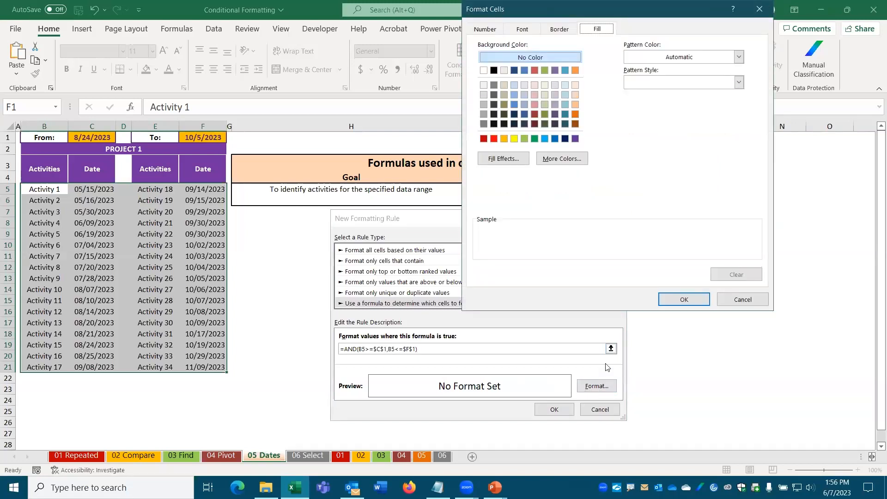
{"action": "left_click", "coordinate": [525, 138]}
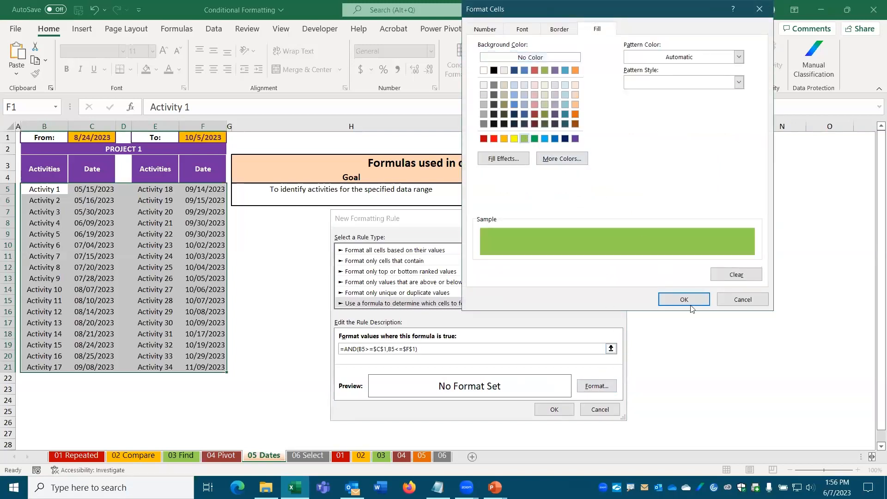
{"action": "left_click", "coordinate": [693, 298]}
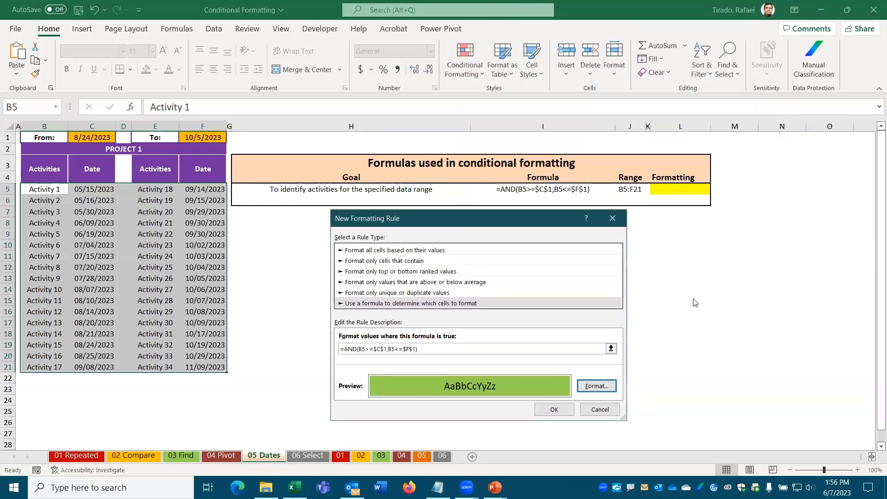
{"action": "left_click", "coordinate": [554, 410]}
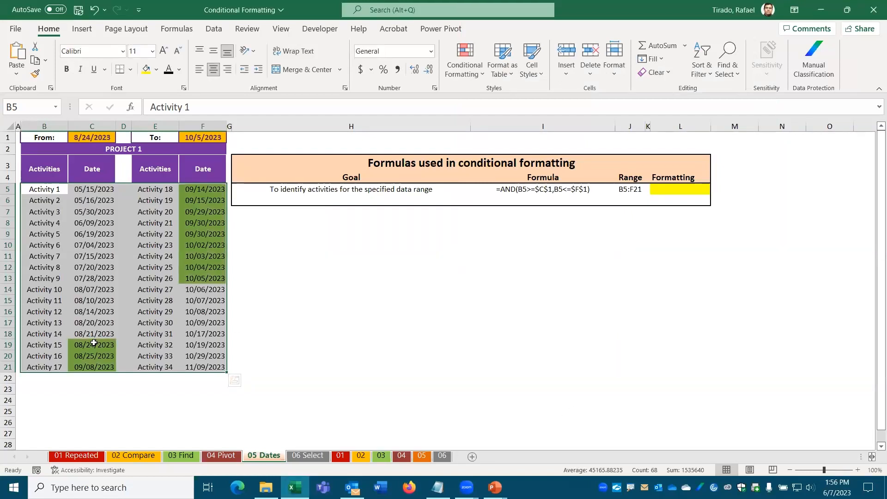
{"action": "left_click", "coordinate": [112, 413]}
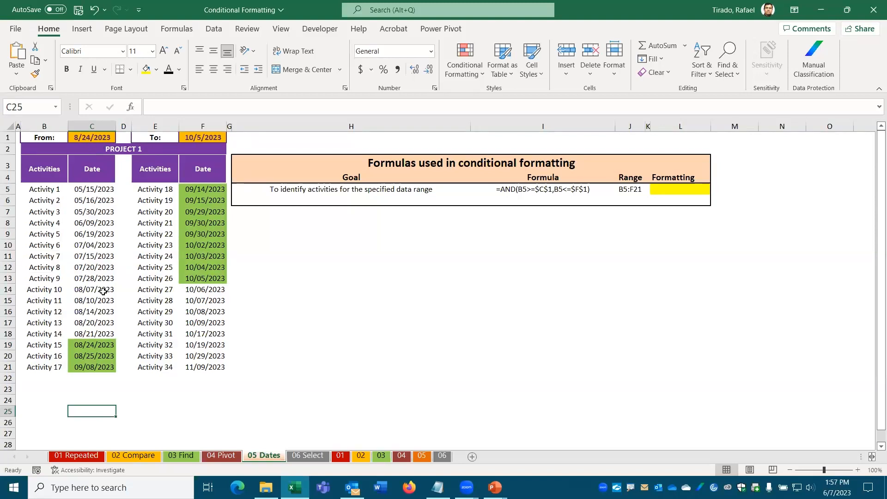
Step: Change the From date in C1 to 9/1/23
{"action": "left_click", "coordinate": [83, 138]}
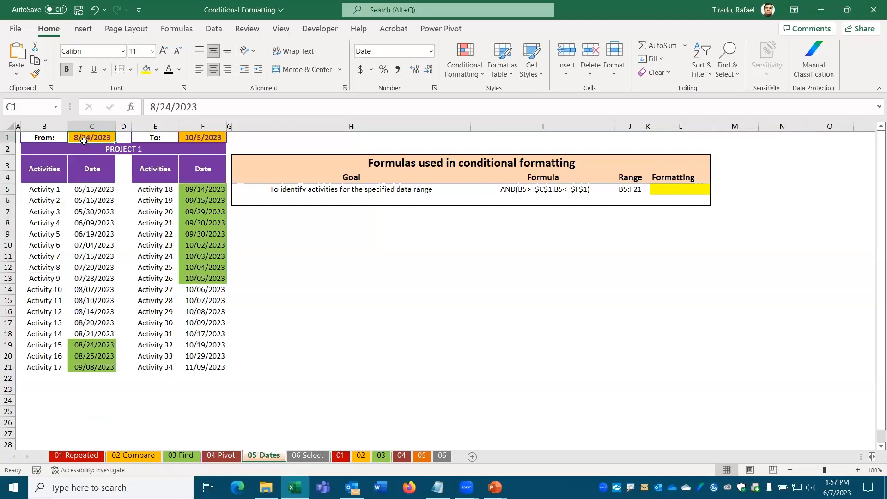
{"action": "type", "text": "9/1/23"}
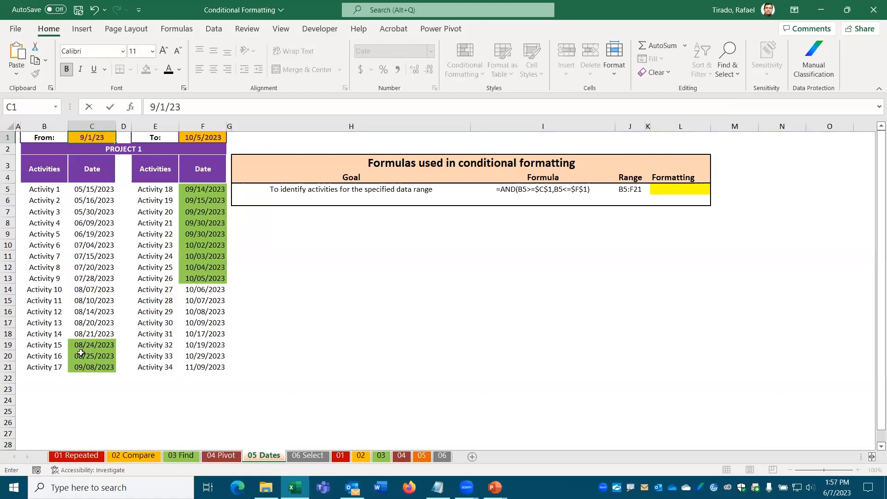
{"action": "left_click", "coordinate": [110, 107]}
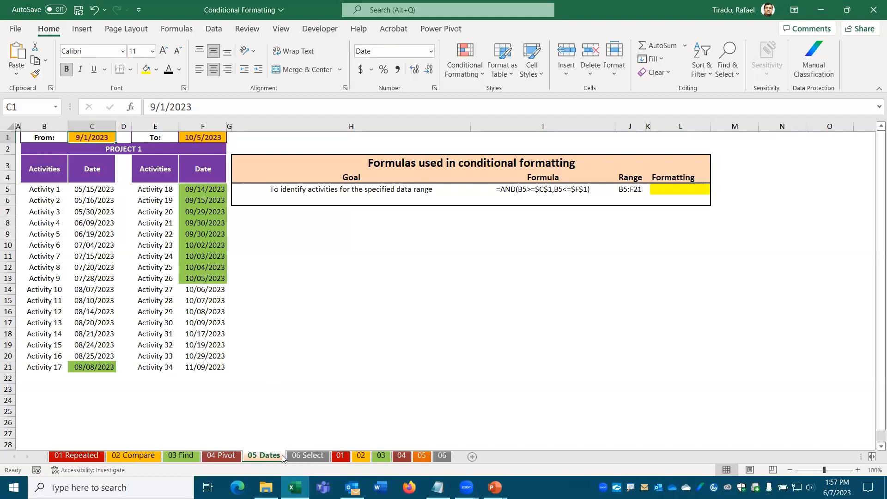
Step: Switch to the 06 Select sheet, select cell G12, and show the Developer ribbon tab
{"action": "left_click", "coordinate": [307, 456]}
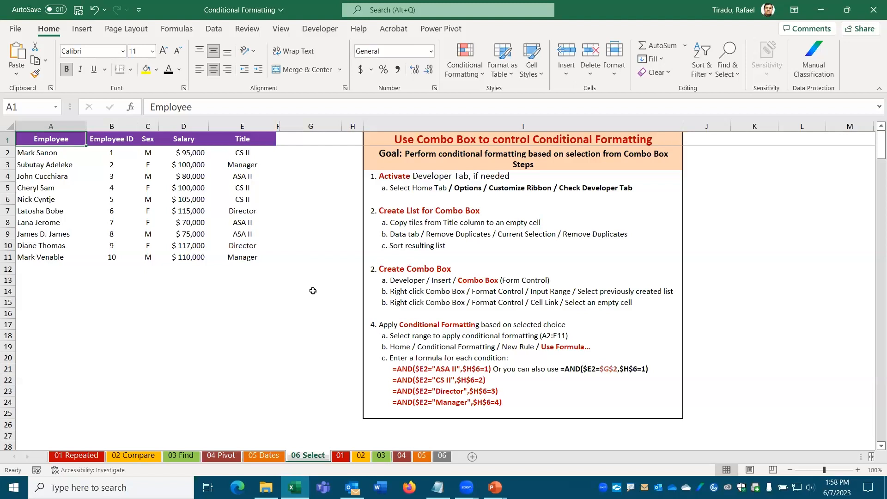
{"action": "left_click", "coordinate": [287, 269]}
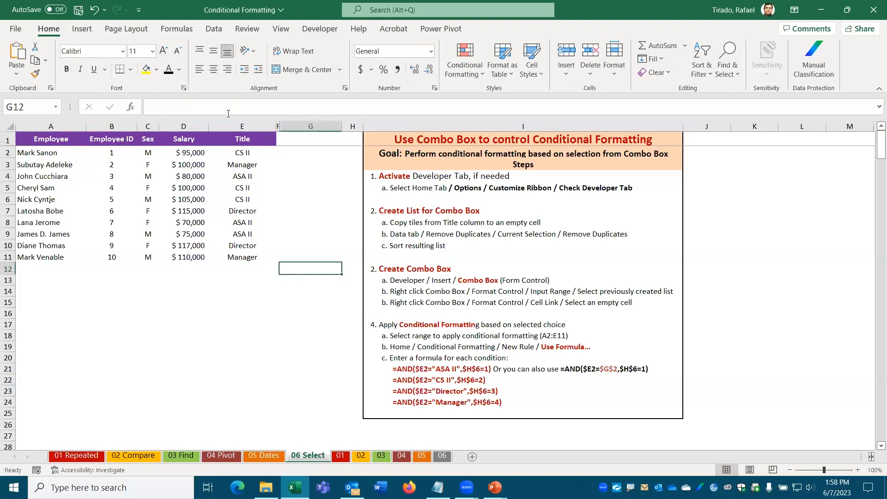
{"action": "left_click", "coordinate": [322, 29]}
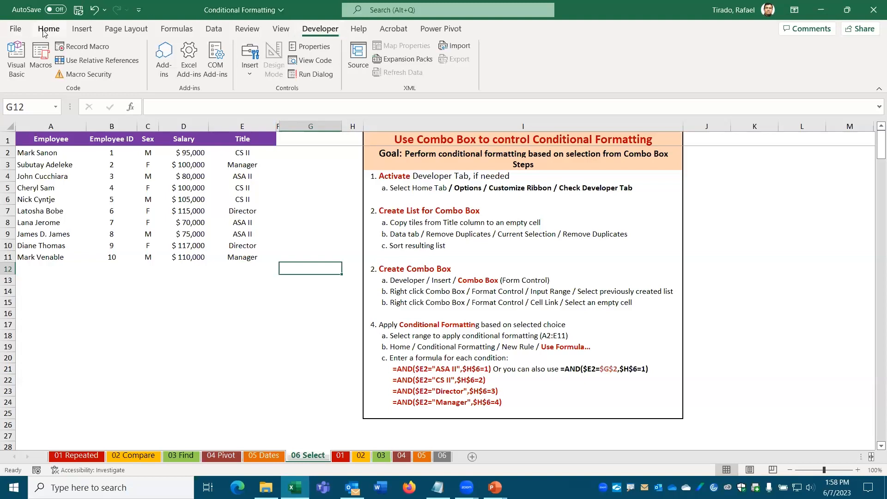
Step: In Excel Options > Customize Ribbon, toggle Developer off and back on, then confirm with OK
{"action": "left_click", "coordinate": [16, 29]}
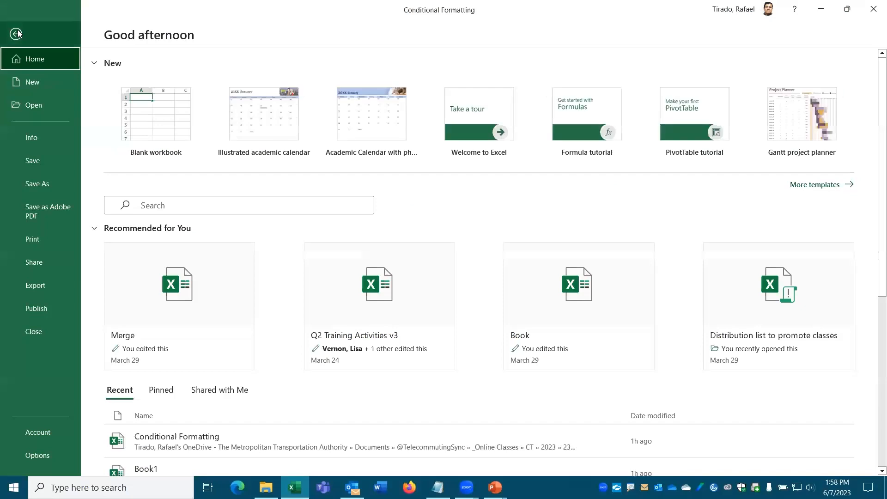
{"action": "left_click", "coordinate": [18, 33]}
{"action": "left_click", "coordinate": [15, 31]}
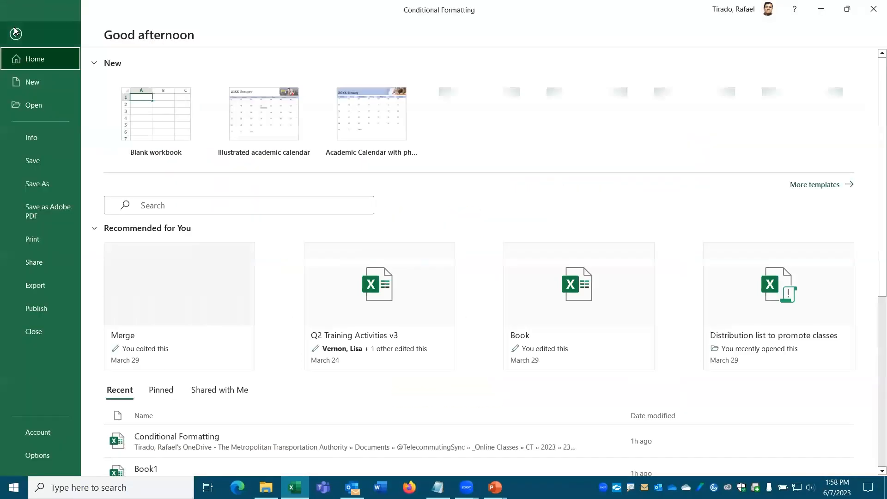
{"action": "left_click", "coordinate": [24, 459]}
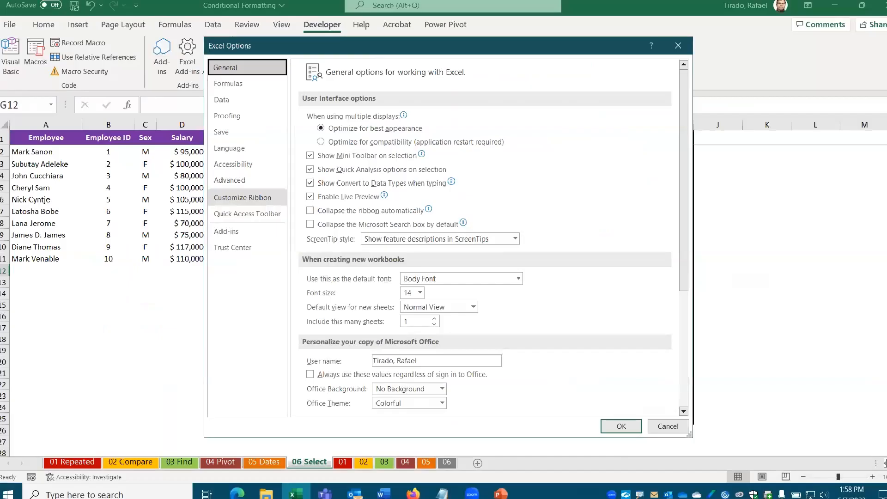
{"action": "left_click", "coordinate": [241, 200]}
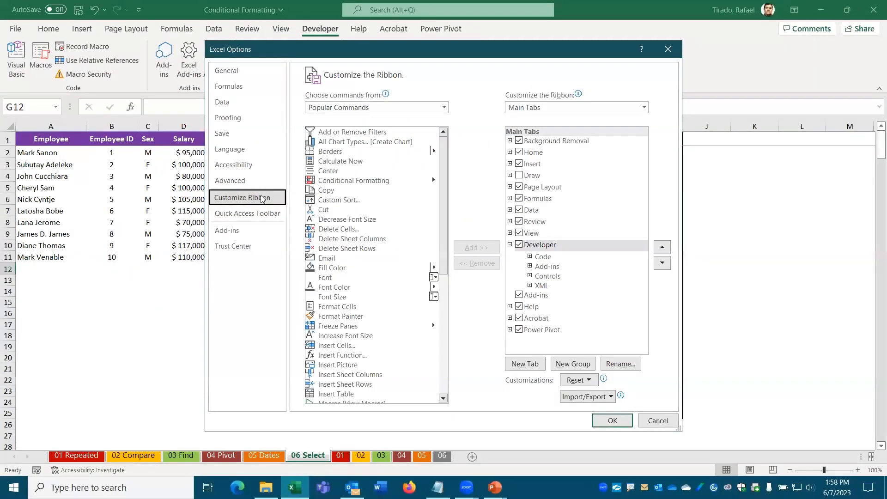
{"action": "left_click", "coordinate": [519, 246]}
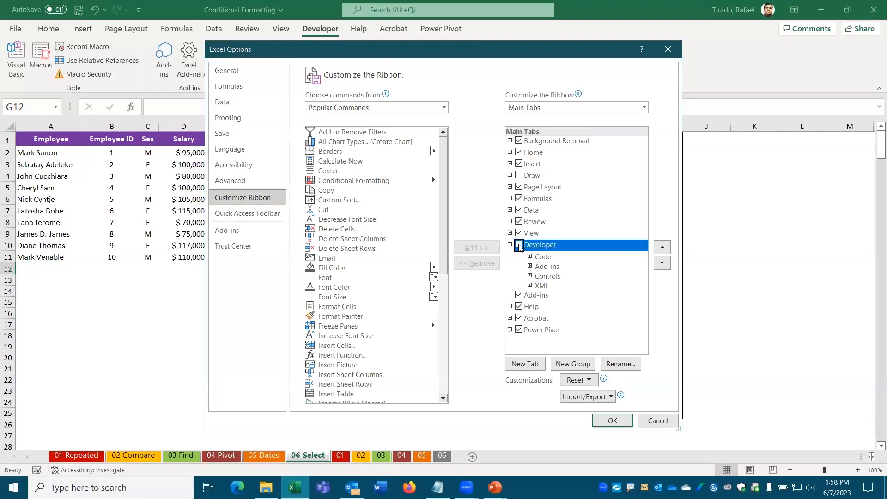
{"action": "left_click", "coordinate": [519, 246]}
{"action": "left_click", "coordinate": [619, 420]}
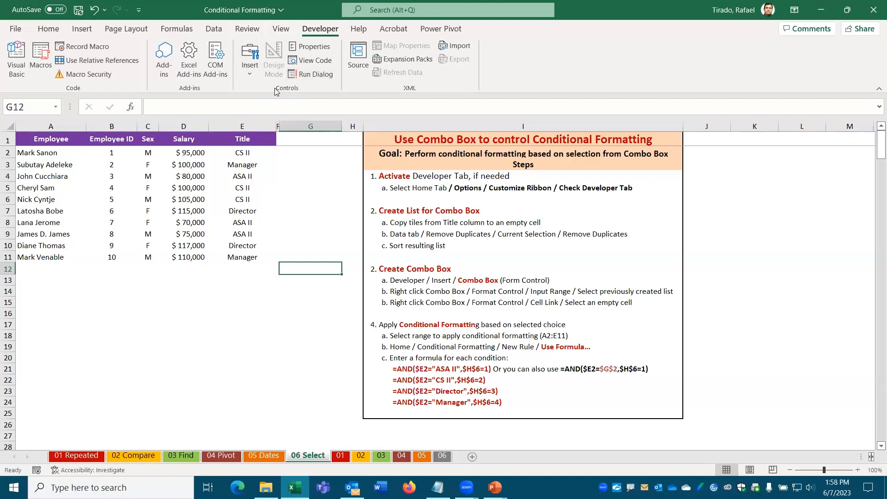
Step: Draw a Combo Box (Form Control) over cells G9:G10
{"action": "left_click", "coordinate": [252, 74]}
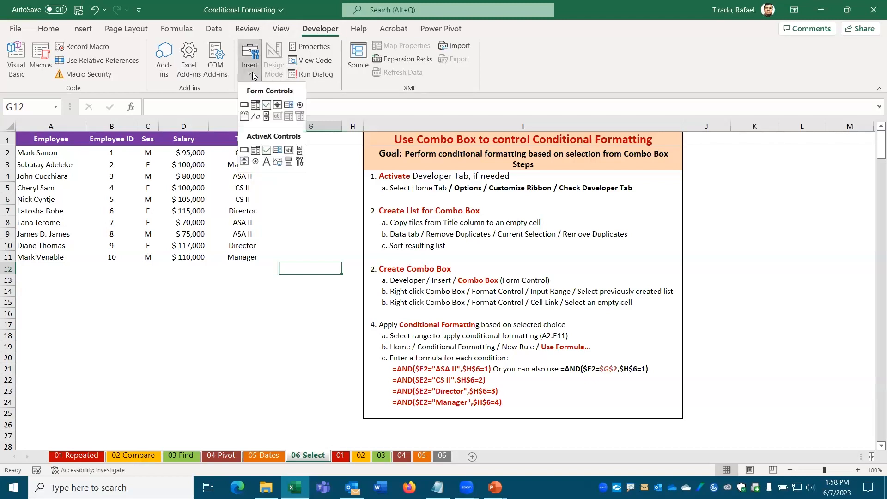
{"action": "left_click", "coordinate": [257, 106]}
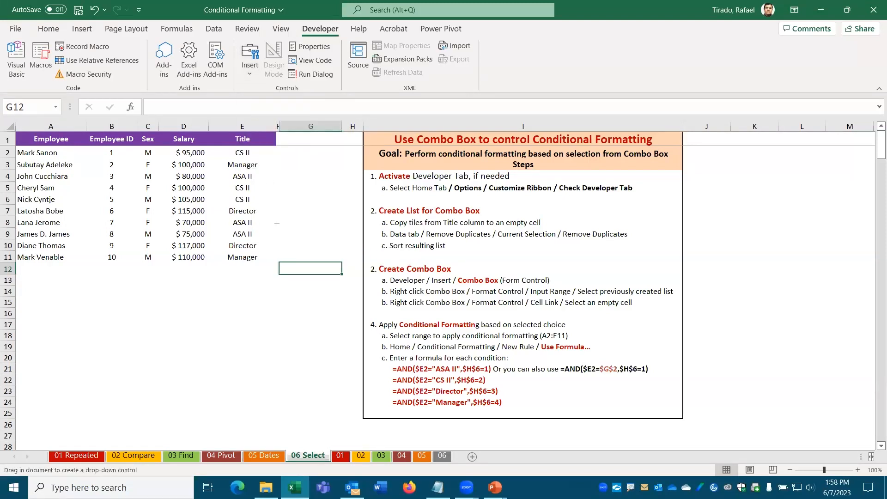
{"action": "left_click_drag", "start_coordinate": [278, 229], "coordinate": [344, 243]}
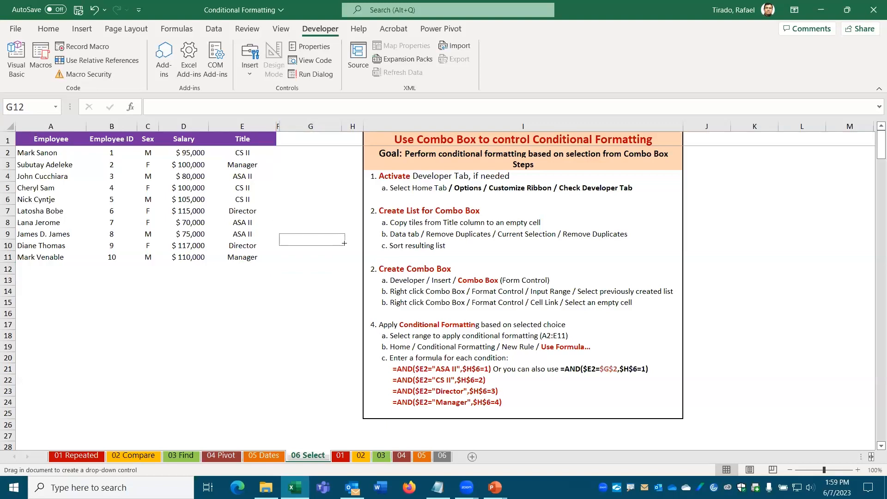
{"action": "left_click_drag", "start_coordinate": [344, 243], "coordinate": [345, 246]}
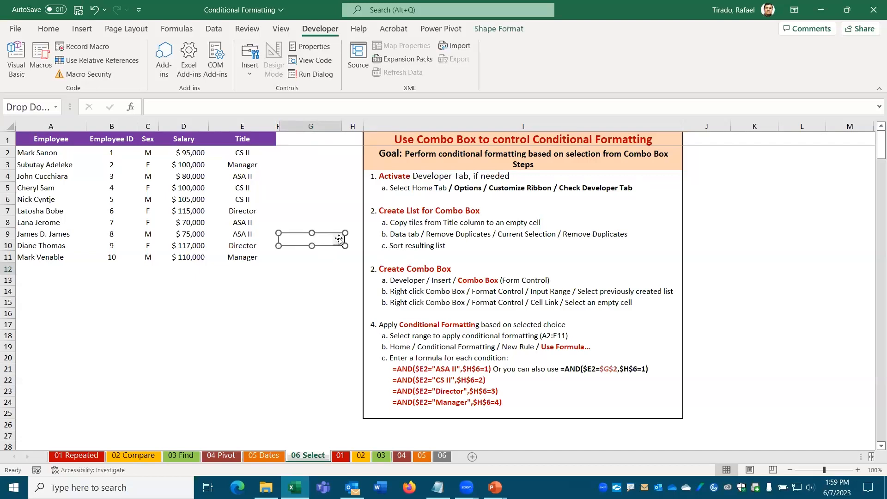
Step: Test the new combo box's empty drop-down list a few times
{"action": "left_click", "coordinate": [308, 265]}
{"action": "left_click", "coordinate": [340, 242]}
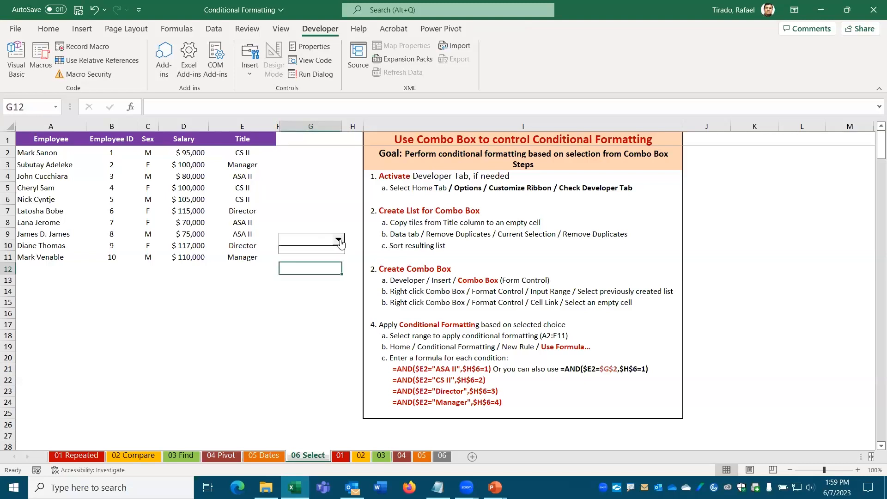
{"action": "left_click", "coordinate": [340, 241]}
{"action": "left_click", "coordinate": [314, 243]}
{"action": "left_click", "coordinate": [261, 290]}
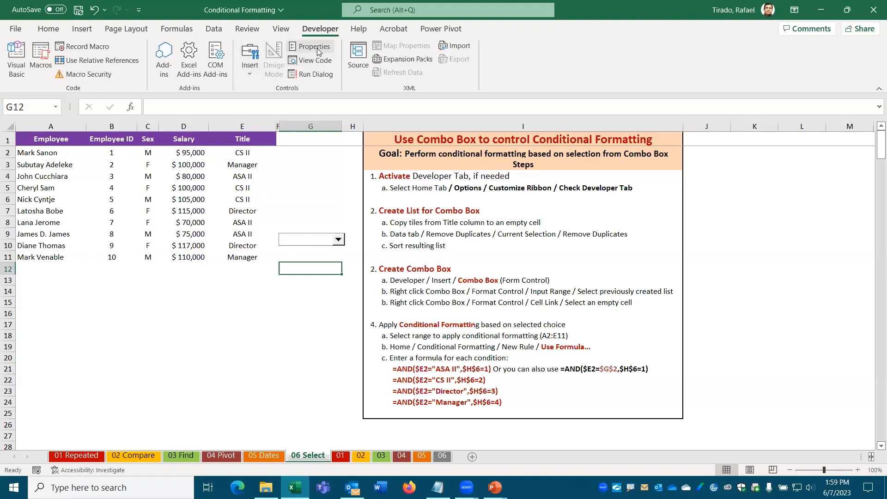
{"action": "left_click", "coordinate": [302, 246]}
{"action": "left_click", "coordinate": [301, 245]}
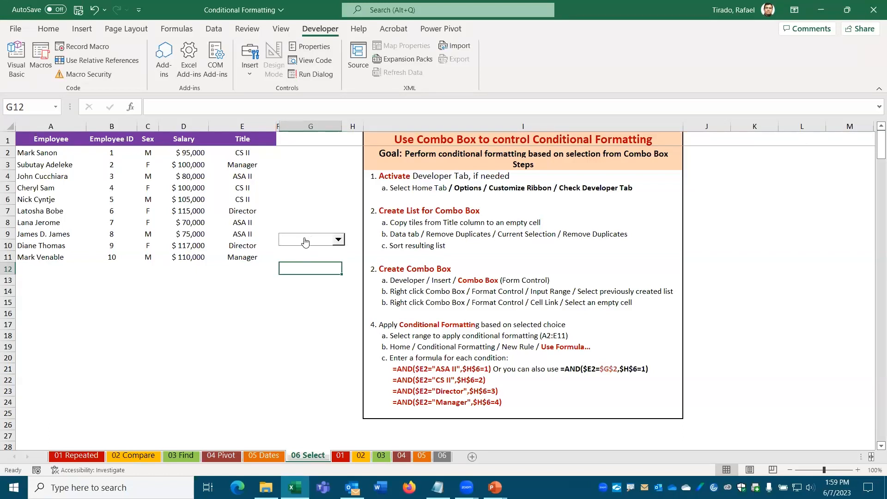
Step: Set the combo box's input range to $E$2:$E$11 in Format Control
{"action": "right_click", "coordinate": [305, 242]}
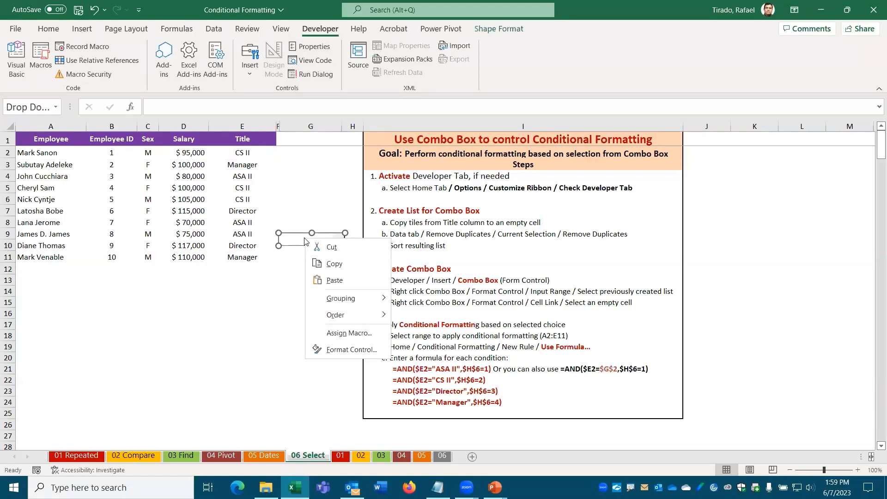
{"action": "left_click", "coordinate": [351, 350]}
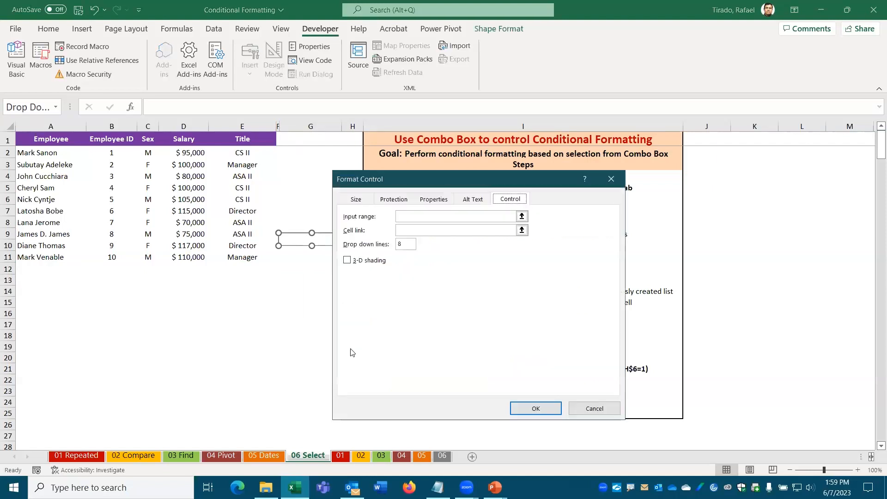
{"action": "left_click", "coordinate": [400, 216]}
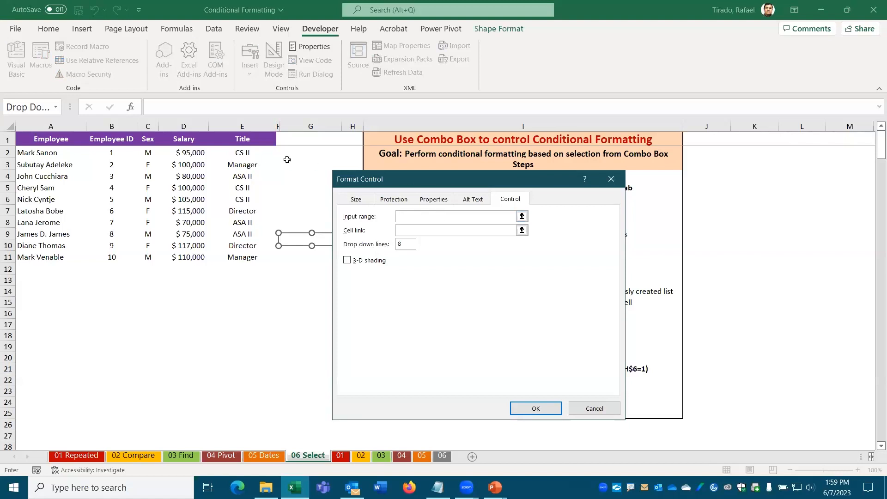
{"action": "left_click_drag", "start_coordinate": [239, 152], "coordinate": [237, 255]}
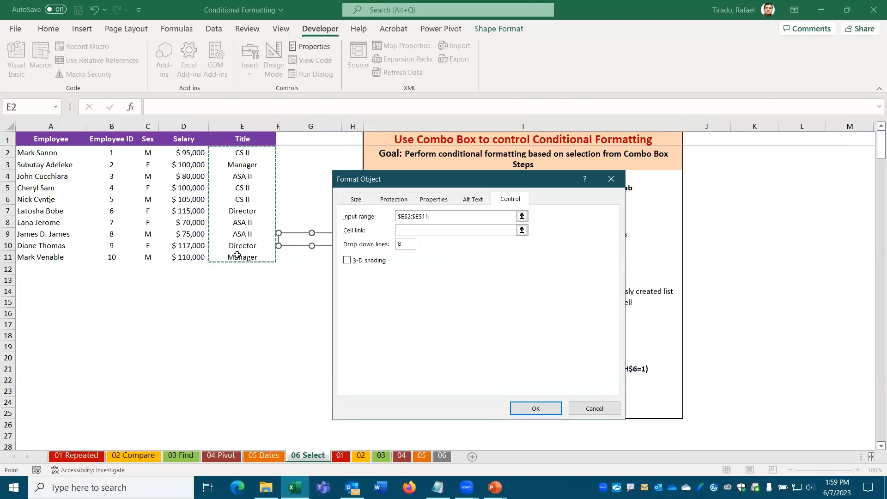
{"action": "left_click", "coordinate": [536, 408]}
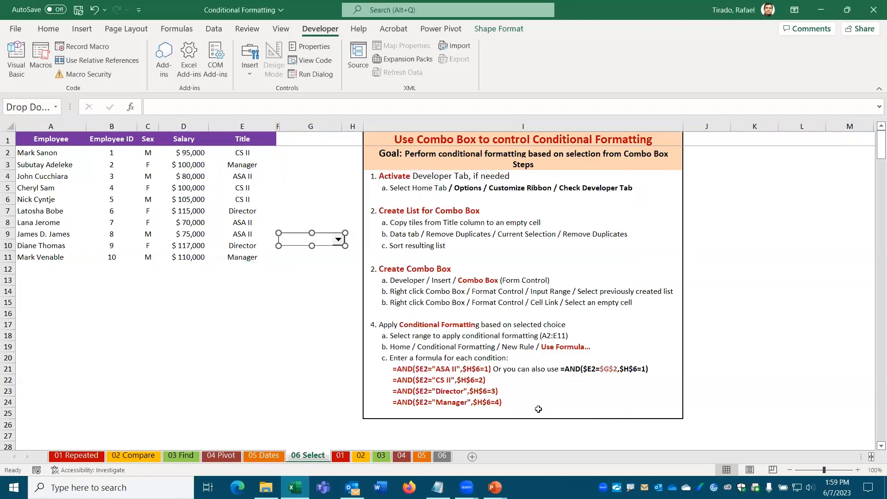
Step: Check that the combo box now lists the job titles, then select cell G2
{"action": "left_click", "coordinate": [273, 300]}
{"action": "left_click", "coordinate": [339, 241]}
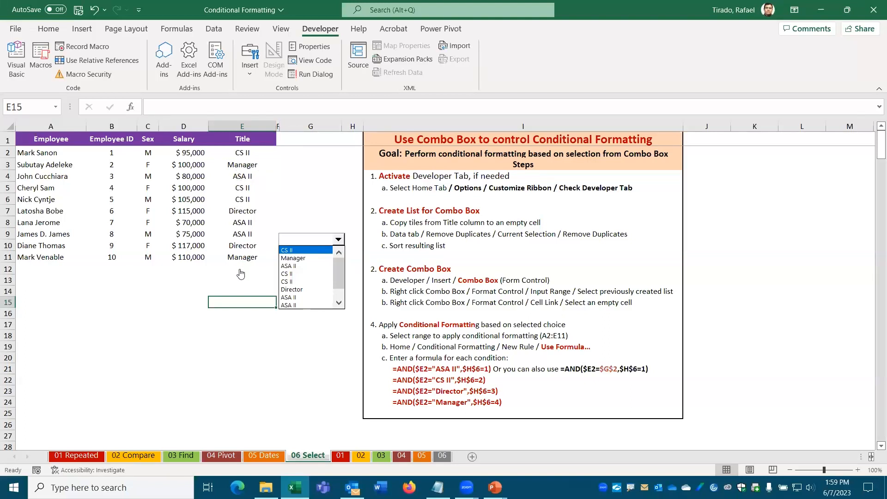
{"action": "left_click", "coordinate": [187, 318]}
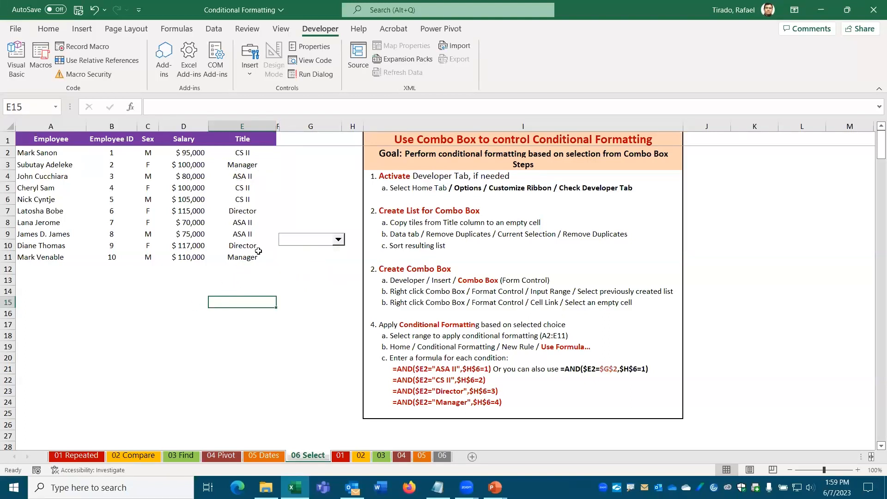
{"action": "left_click", "coordinate": [301, 153]}
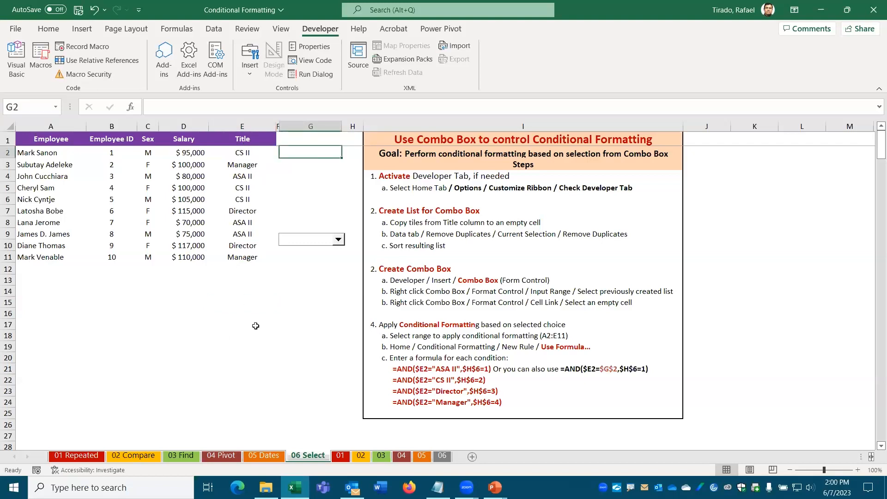
Step: Enter =UNIQUE(E2:E11) in G2 to spill the distinct job titles
{"action": "type", "text": "="}
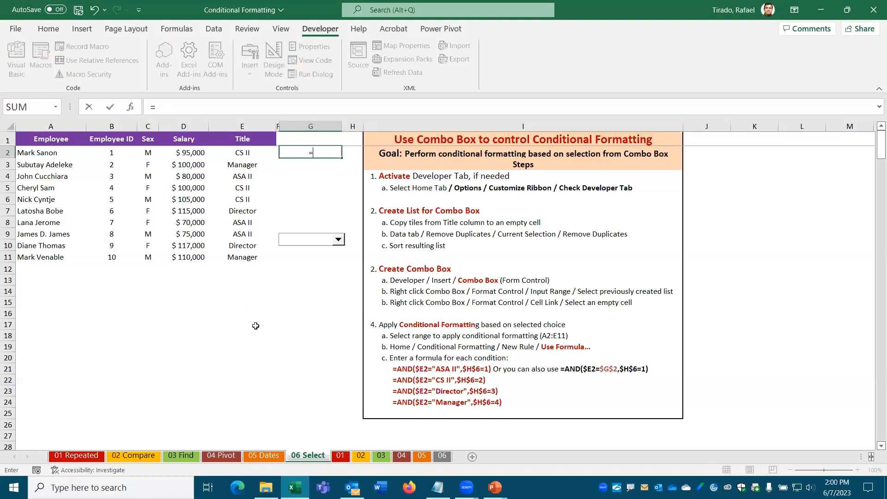
{"action": "type", "text": "UNIQUE"}
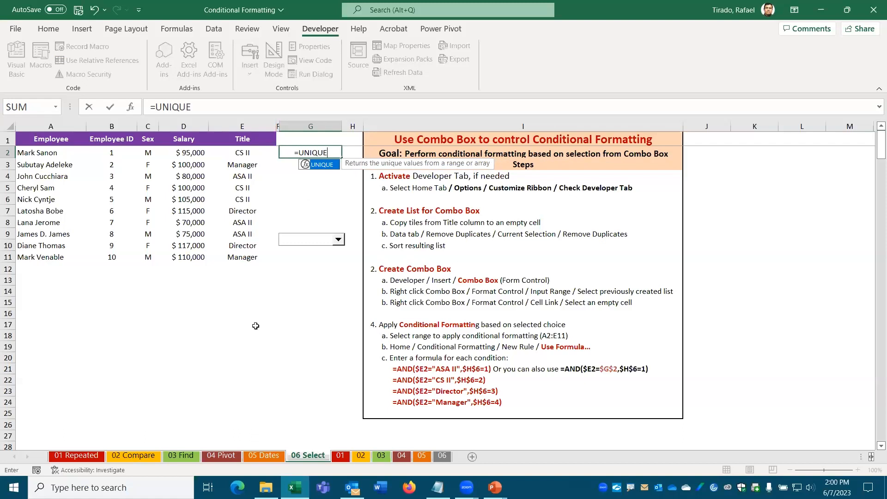
{"action": "type", "text": "("}
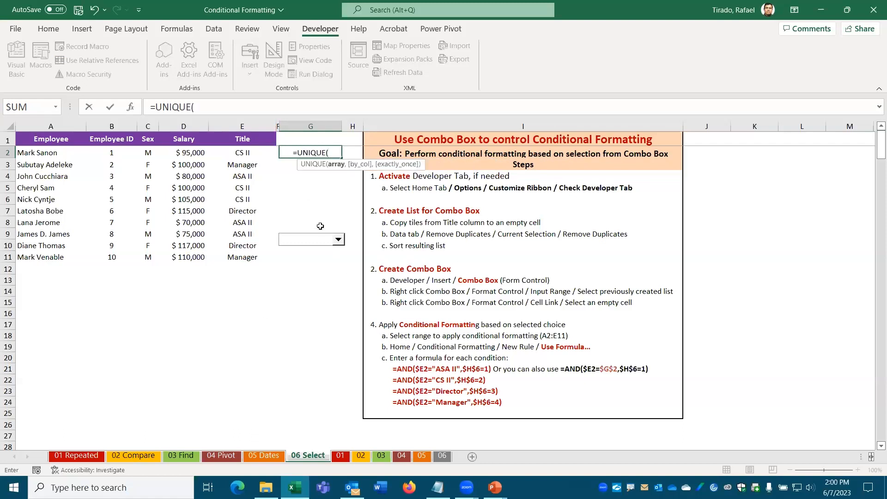
{"action": "left_click_drag", "start_coordinate": [237, 150], "coordinate": [236, 253]}
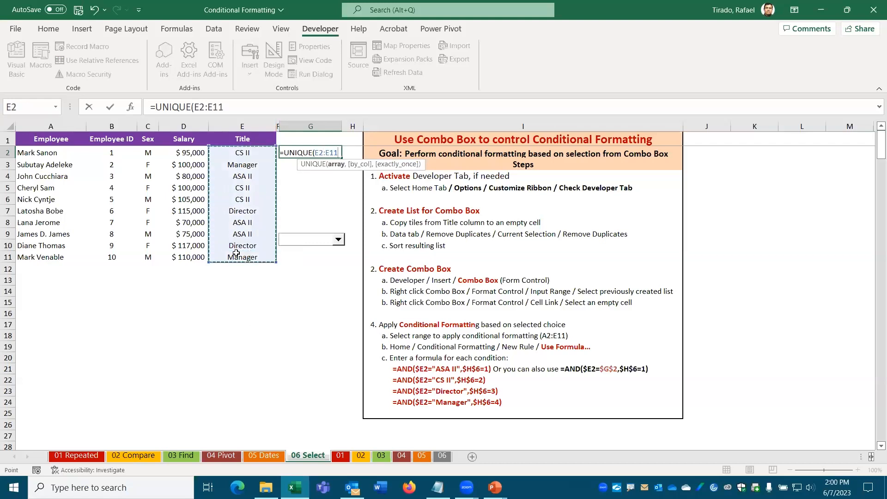
{"action": "type", "text": ")"}
{"action": "key", "text": "Return"}
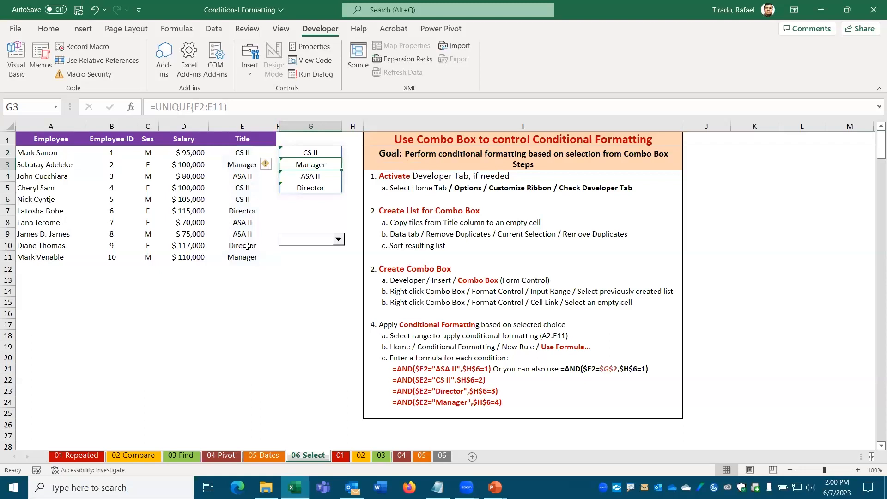
Step: Wrap the G2 formula as =SORT(UNIQUE(E2:E11)) to list ASA II, CS II, Director, Manager alphabetically
{"action": "left_click_drag", "start_coordinate": [300, 152], "coordinate": [297, 187]}
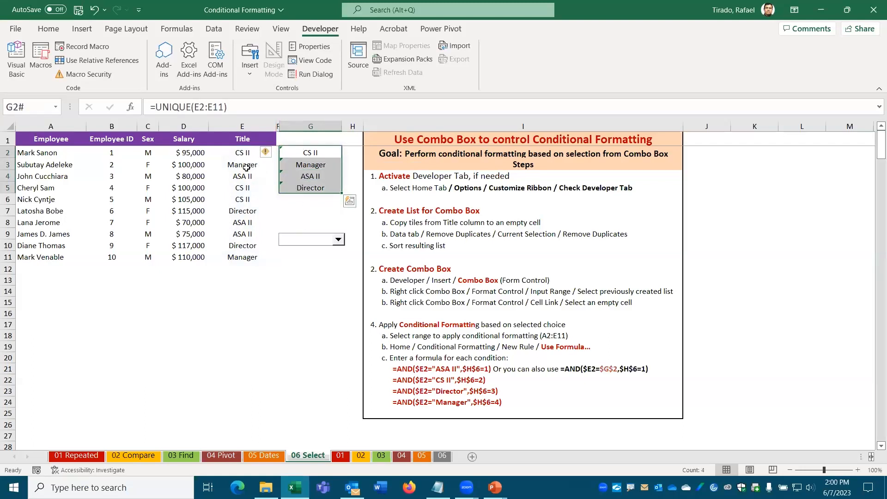
{"action": "left_click", "coordinate": [296, 150]}
{"action": "left_click", "coordinate": [157, 107]}
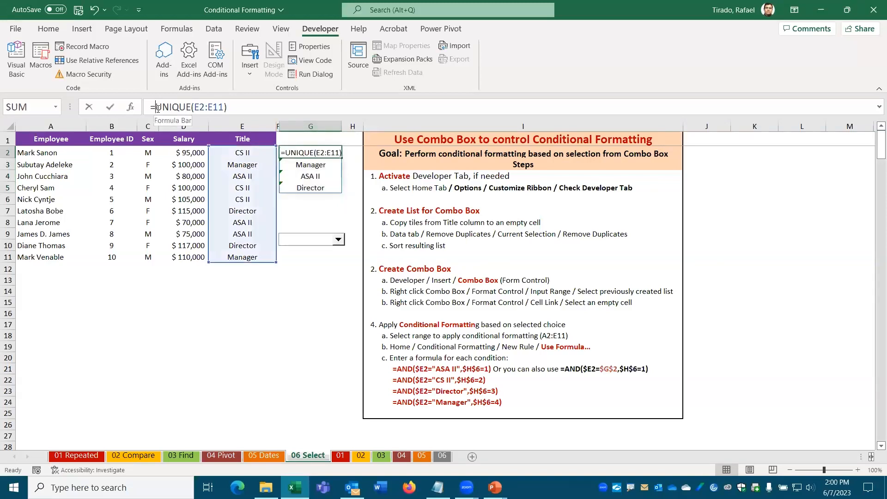
{"action": "type", "text": "SORT"}
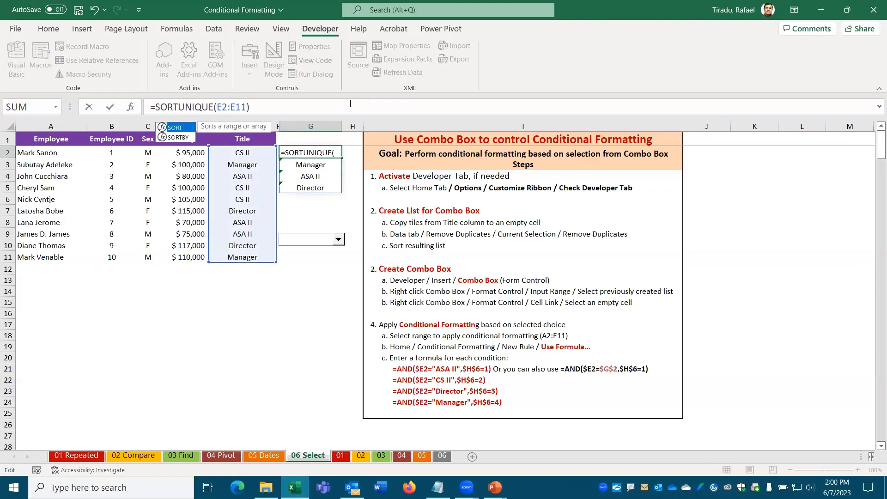
{"action": "type", "text": "("}
{"action": "key", "text": "End"}
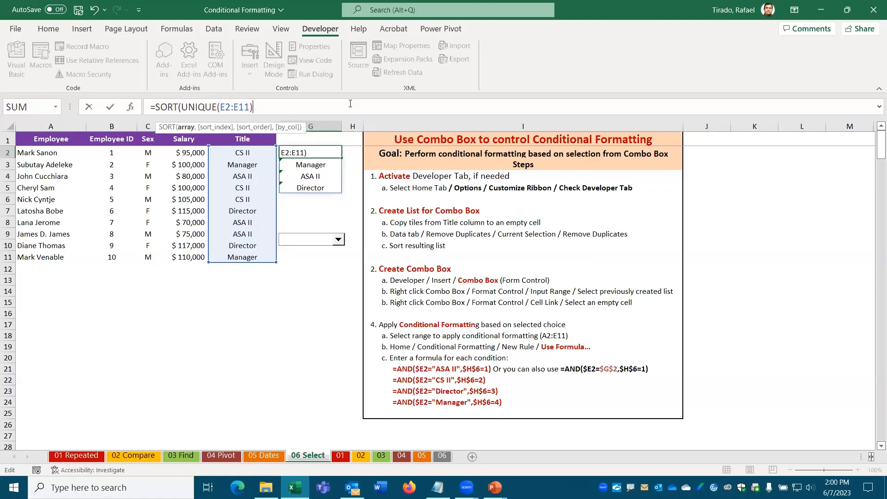
{"action": "type", "text": ")"}
{"action": "key", "text": "Return"}
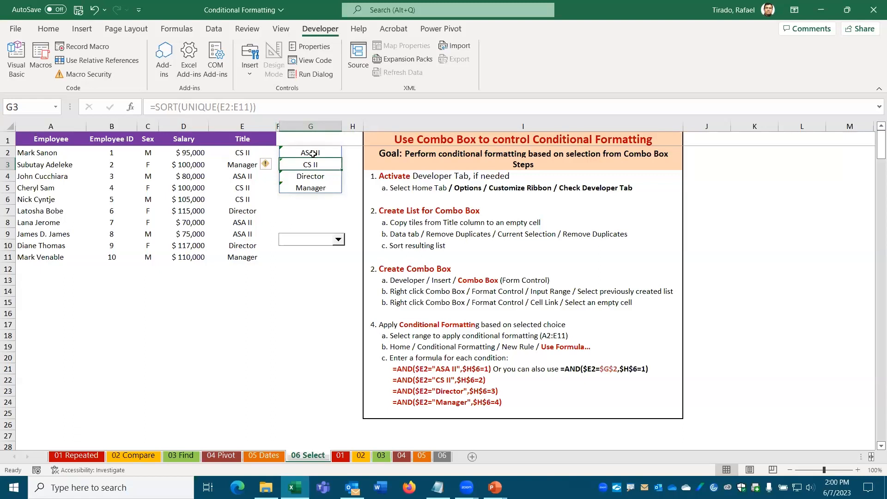
Step: Choose Ignore Error for the unprotected-formula flag on the G2:G5 title list
{"action": "left_click_drag", "start_coordinate": [298, 152], "coordinate": [302, 189]}
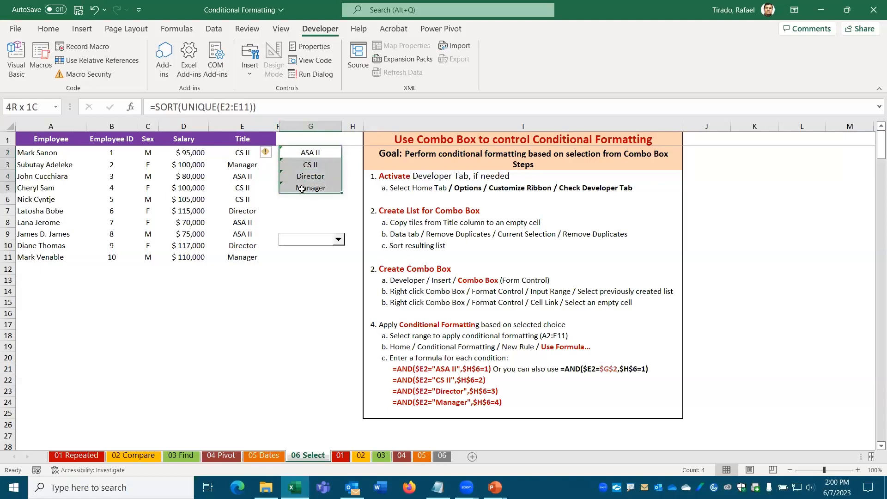
{"action": "left_click", "coordinate": [267, 152]}
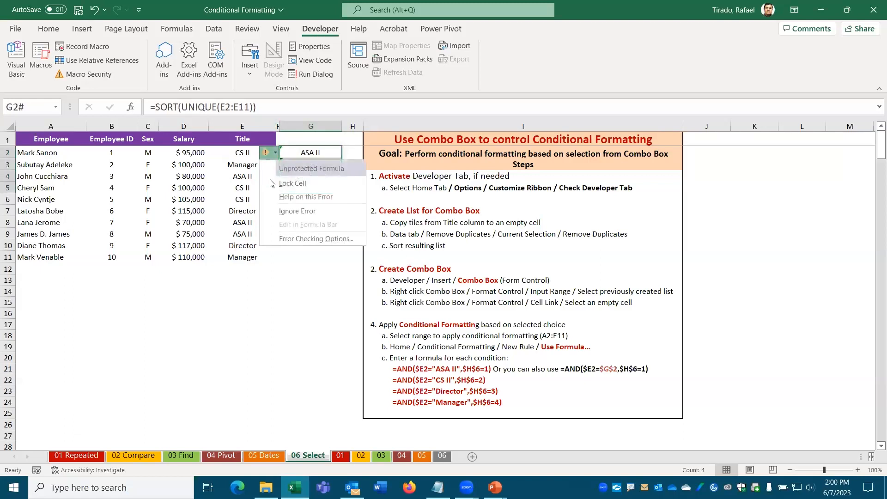
{"action": "left_click", "coordinate": [284, 215]}
{"action": "left_click_drag", "start_coordinate": [307, 154], "coordinate": [305, 190]}
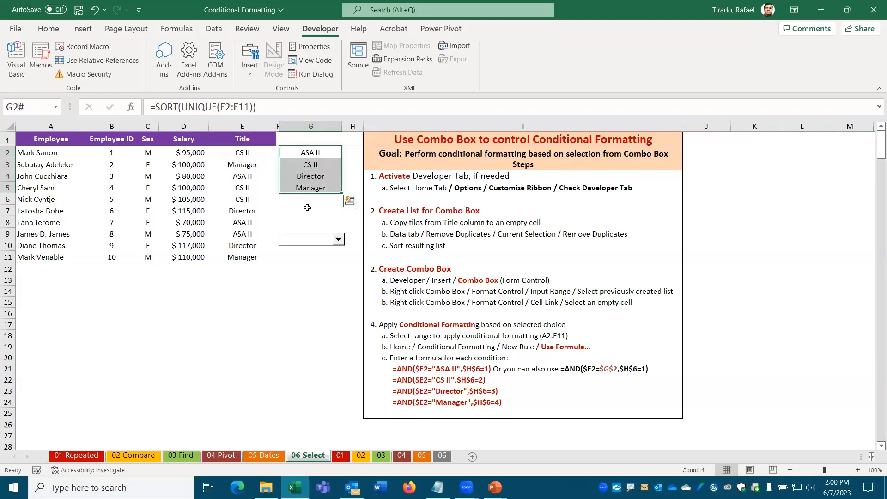
Step: In the combo box's Format Control, set Input range to $G$2:$G$5 and Cell link to $H$6
{"action": "right_click", "coordinate": [299, 243]}
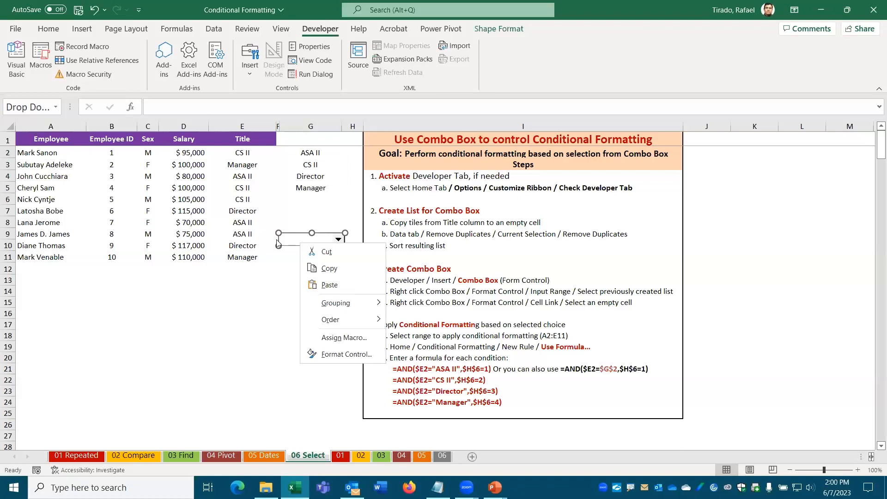
{"action": "left_click", "coordinate": [338, 355]}
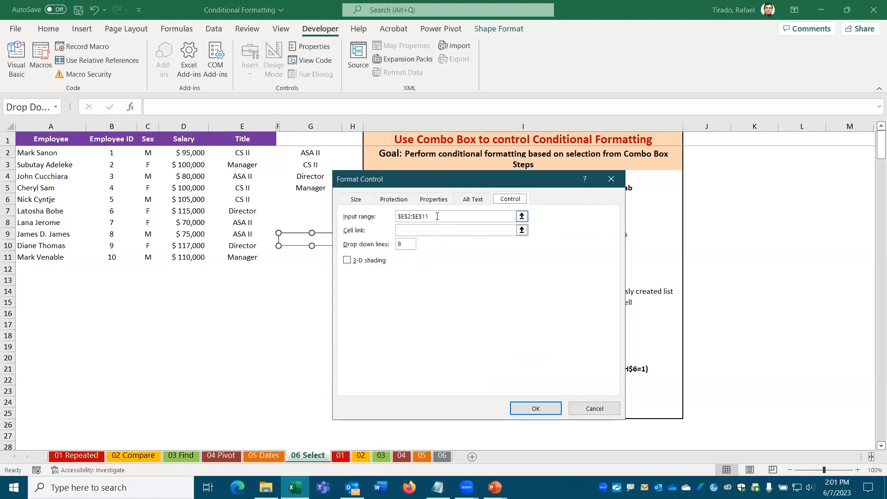
{"action": "left_click_drag", "start_coordinate": [437, 216], "coordinate": [397, 216]}
{"action": "key", "text": "Delete"}
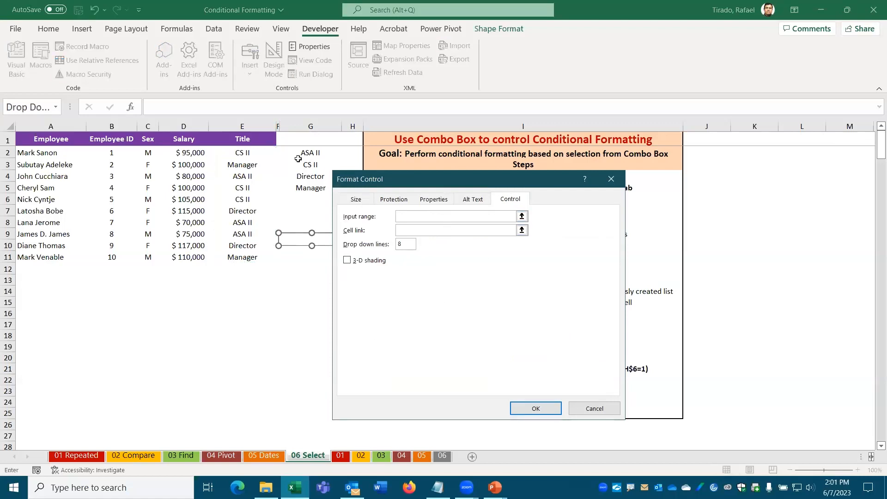
{"action": "left_click_drag", "start_coordinate": [300, 153], "coordinate": [305, 188]}
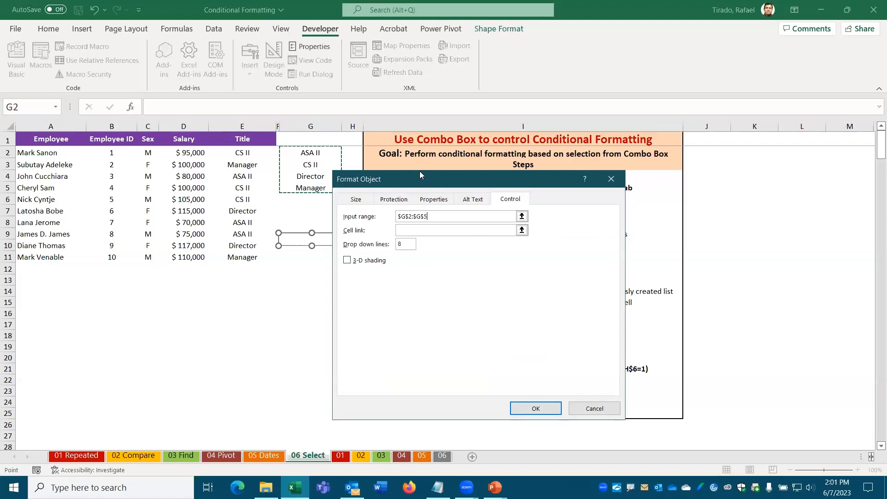
{"action": "left_click_drag", "start_coordinate": [424, 180], "coordinate": [505, 124]}
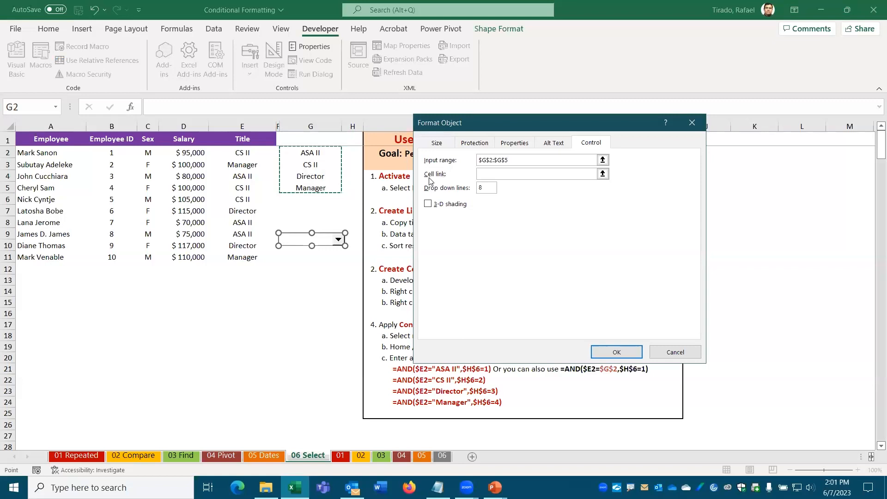
{"action": "left_click", "coordinate": [483, 176]}
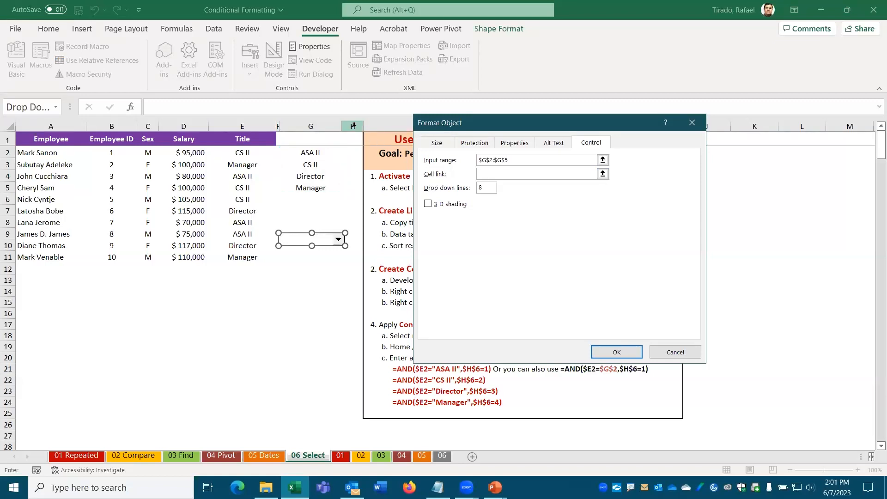
{"action": "left_click", "coordinate": [345, 195]}
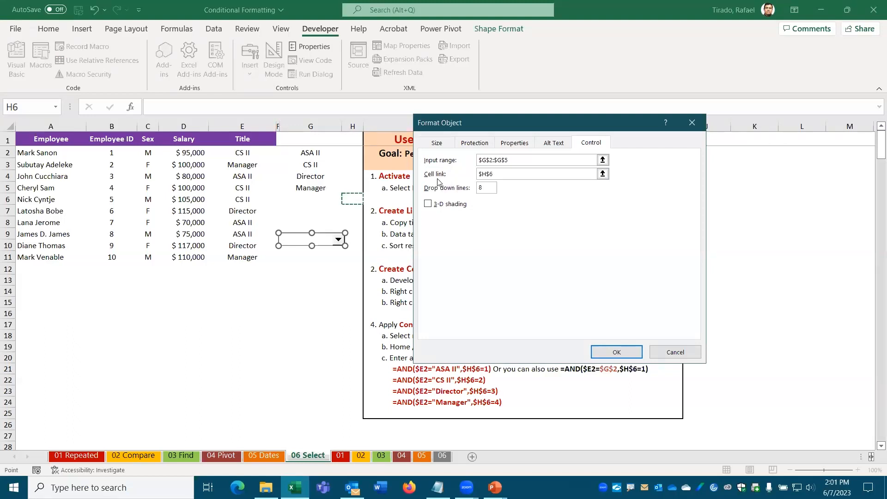
{"action": "left_click", "coordinate": [617, 352]}
{"action": "left_click", "coordinate": [278, 282]}
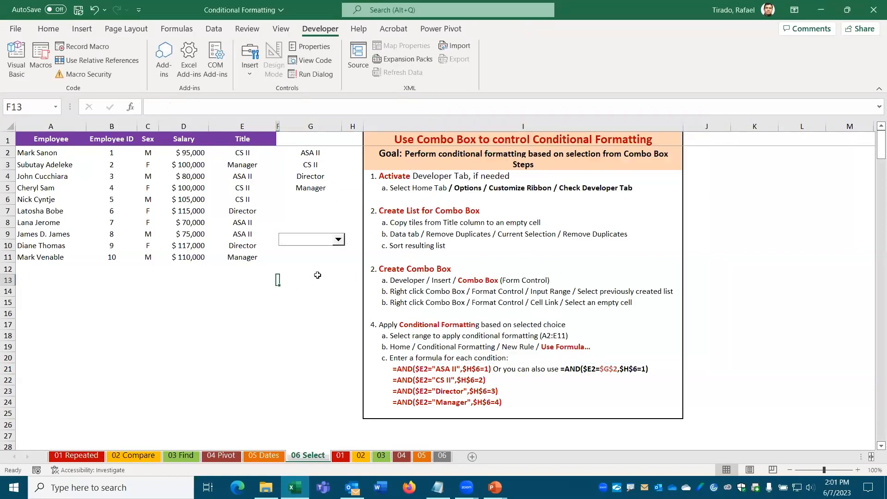
Step: Pick ASA II, then CS II, then Director from the combo box to watch H6 change
{"action": "left_click", "coordinate": [339, 239]}
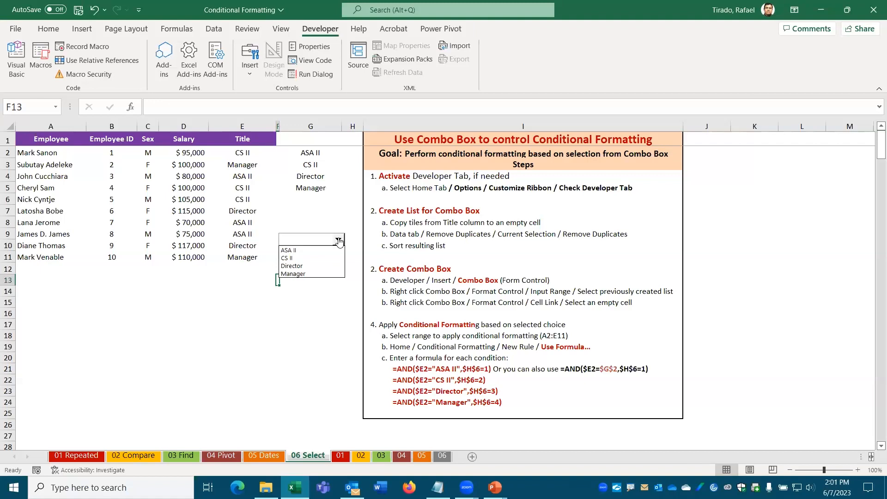
{"action": "left_click", "coordinate": [297, 252]}
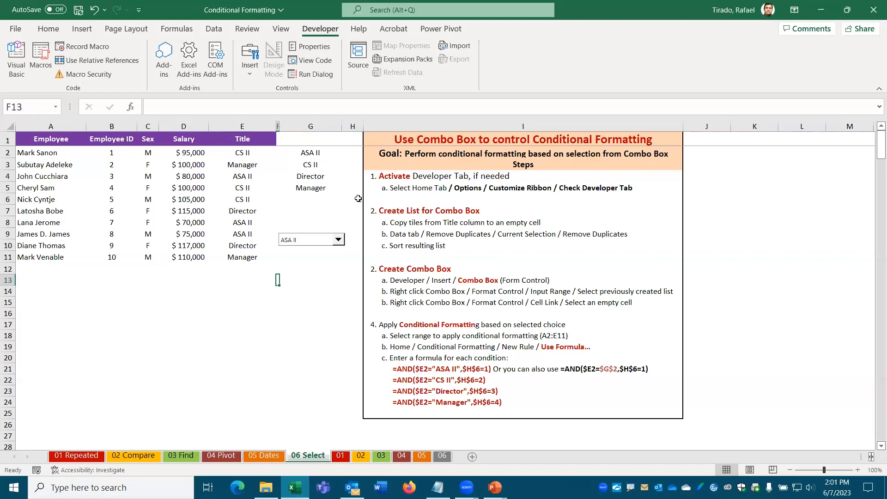
{"action": "left_click", "coordinate": [339, 241]}
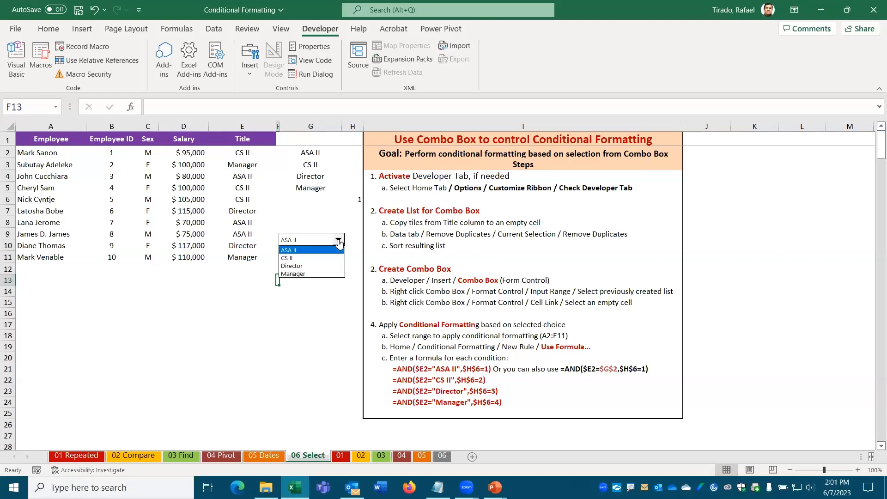
{"action": "left_click", "coordinate": [288, 259]}
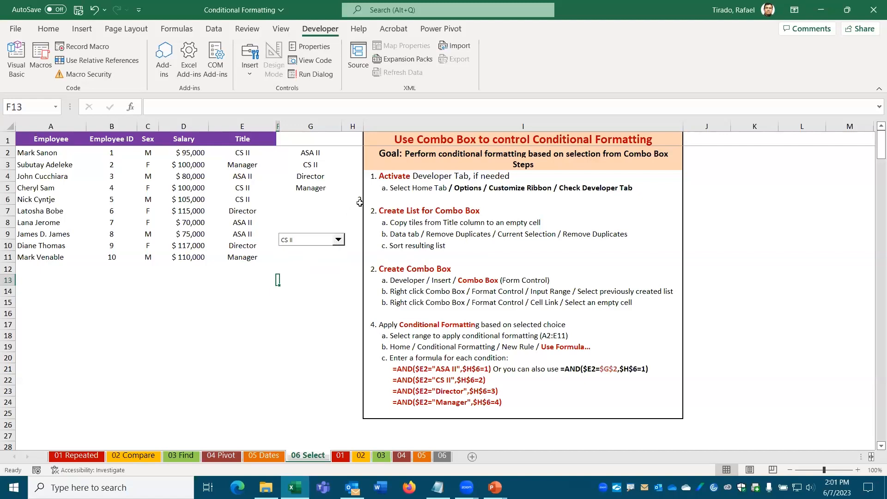
{"action": "left_click", "coordinate": [338, 240]}
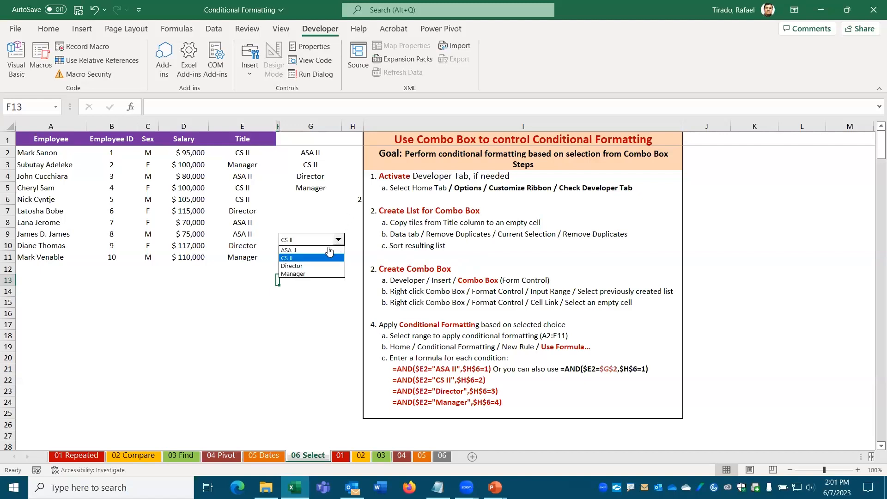
{"action": "left_click", "coordinate": [312, 267]}
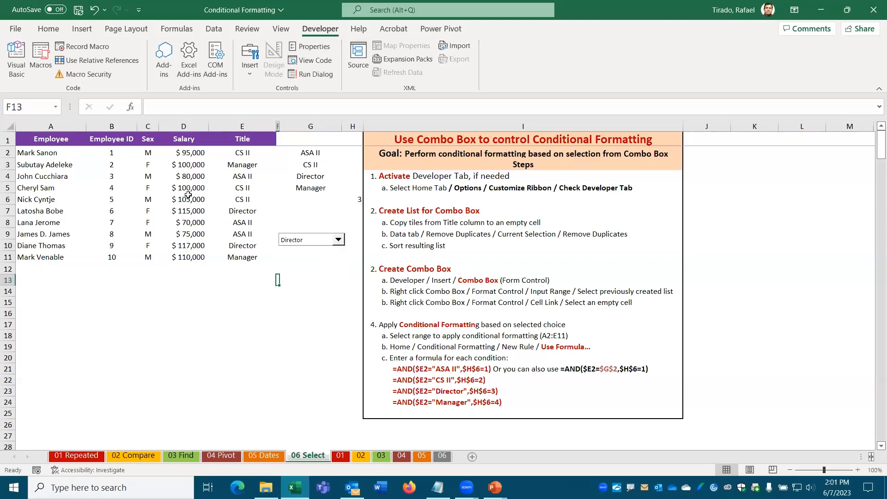
Step: Set the combo box back to ASA II and confirm H6 shows 1
{"action": "left_click_drag", "start_coordinate": [23, 152], "coordinate": [228, 265]}
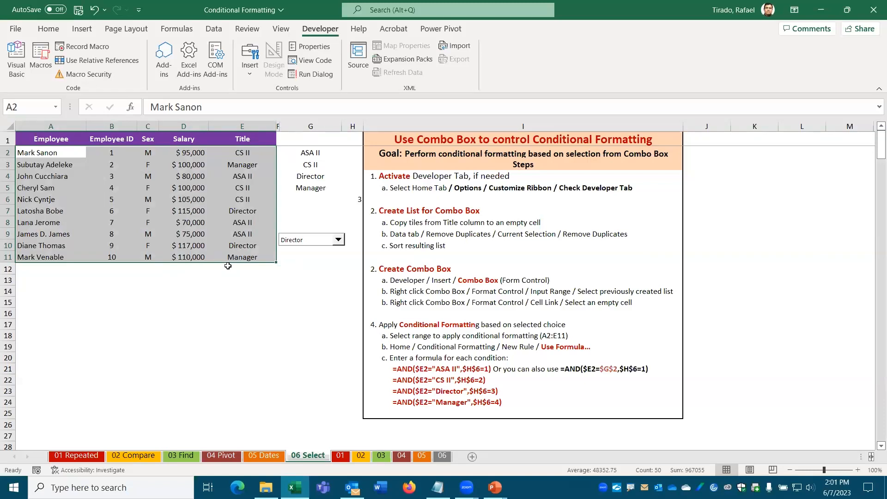
{"action": "left_click", "coordinate": [338, 240]}
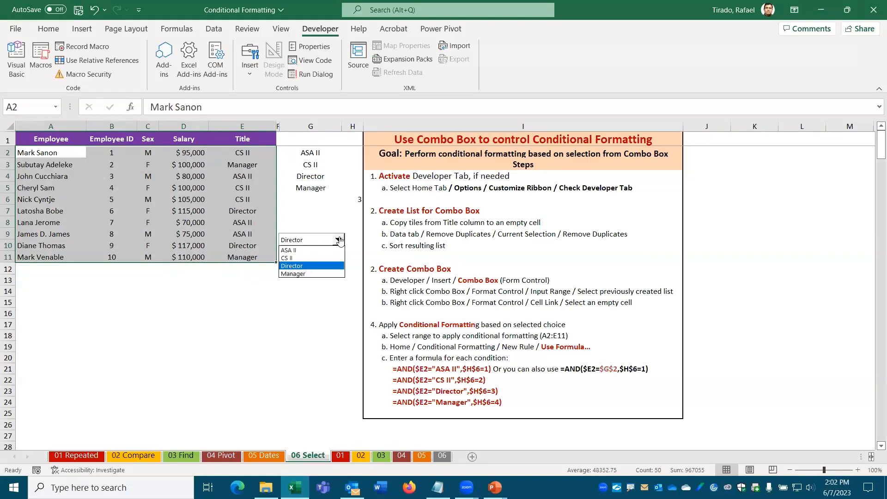
{"action": "left_click", "coordinate": [316, 251]}
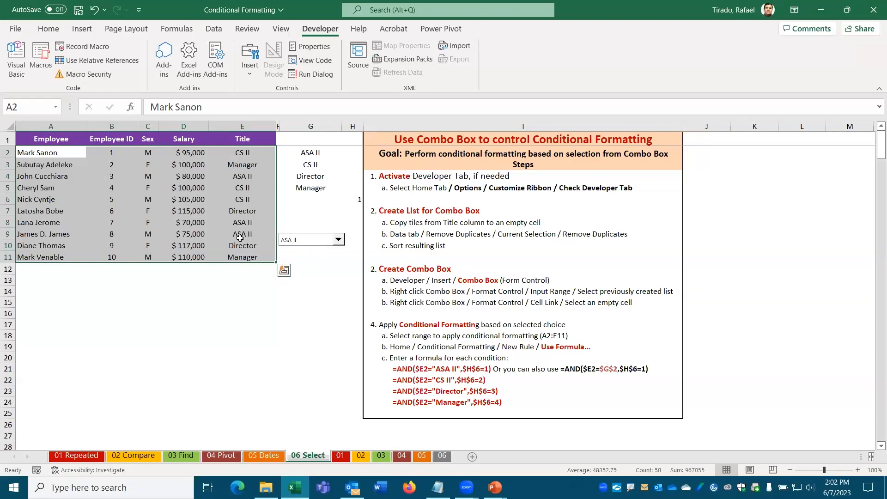
{"action": "left_click", "coordinate": [242, 152]}
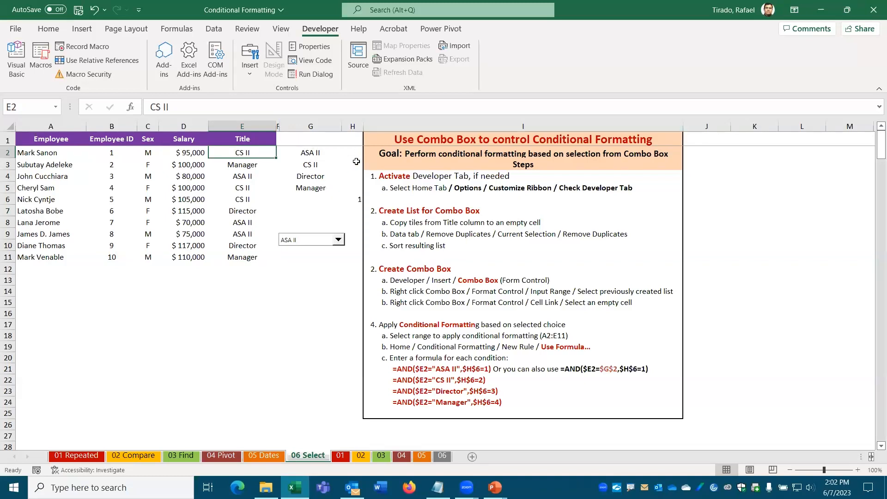
{"action": "left_click", "coordinate": [357, 200]}
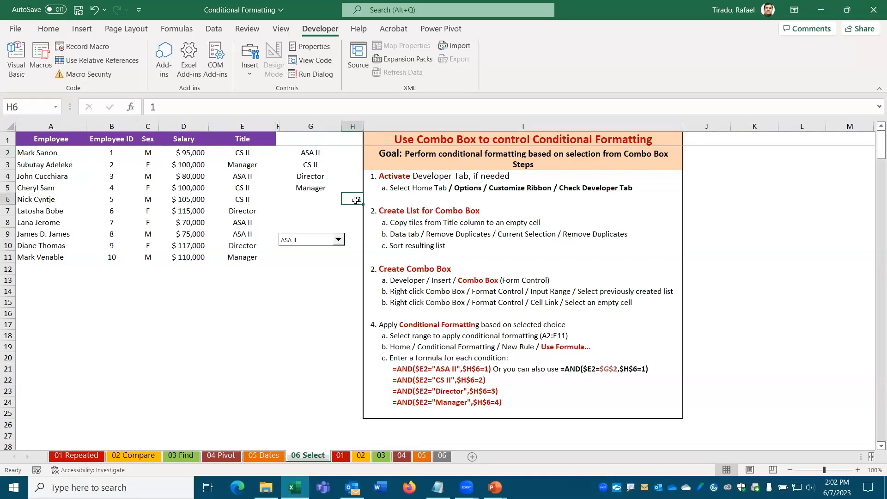
{"action": "left_click", "coordinate": [298, 242]}
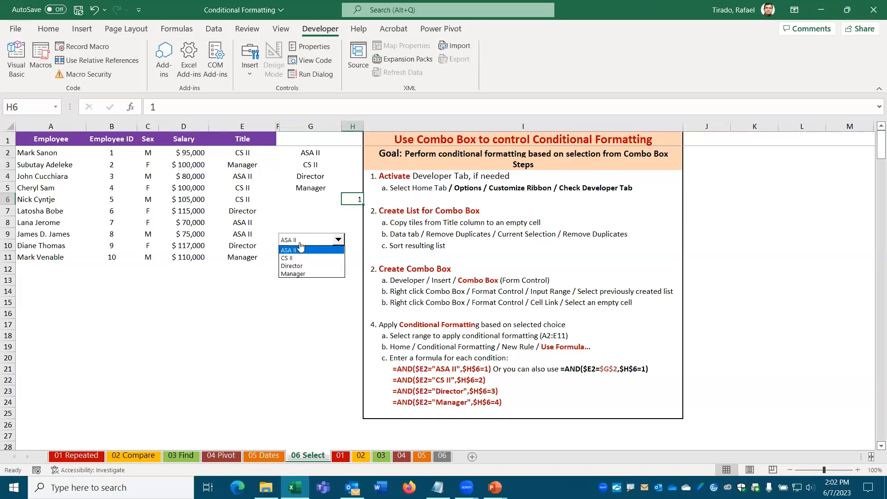
{"action": "left_click", "coordinate": [295, 251]}
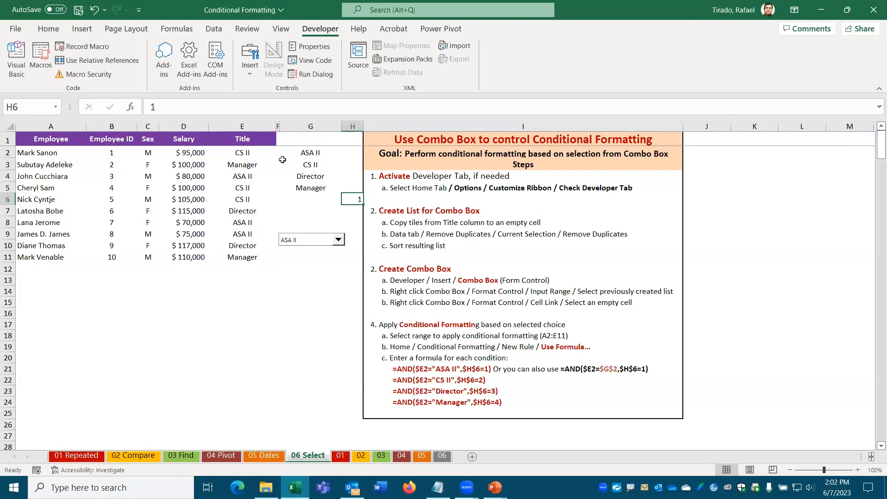
Step: For A2:E11, open Conditional Formatting > New Rule with 'Use a formula to determine which cells to format'
{"action": "left_click", "coordinate": [47, 153]}
{"action": "left_click_drag", "start_coordinate": [104, 160], "coordinate": [252, 258]}
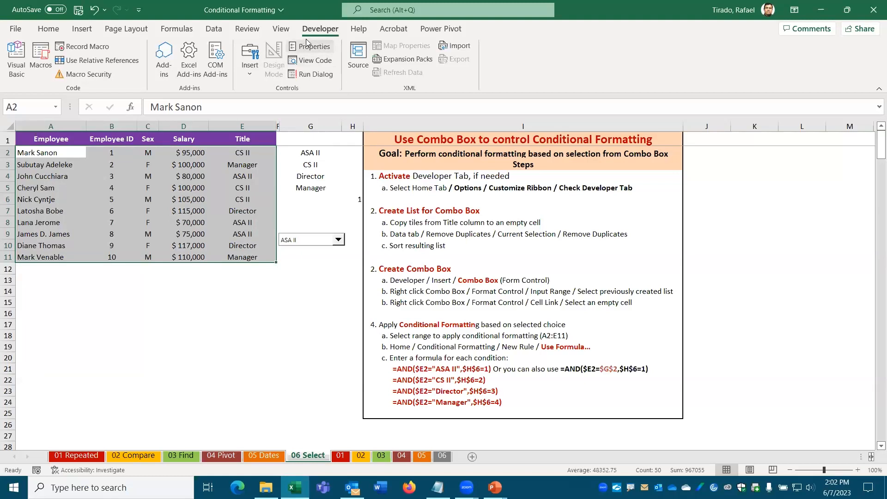
{"action": "left_click", "coordinate": [50, 29]}
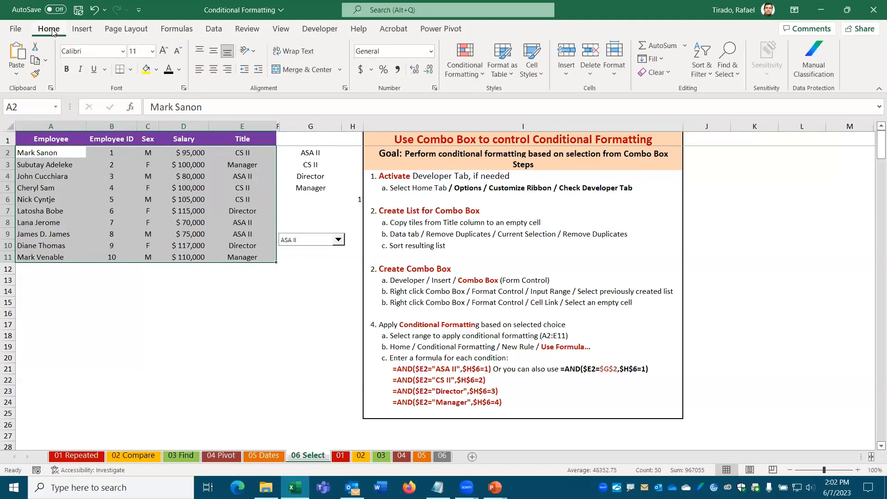
{"action": "left_click", "coordinate": [474, 75]}
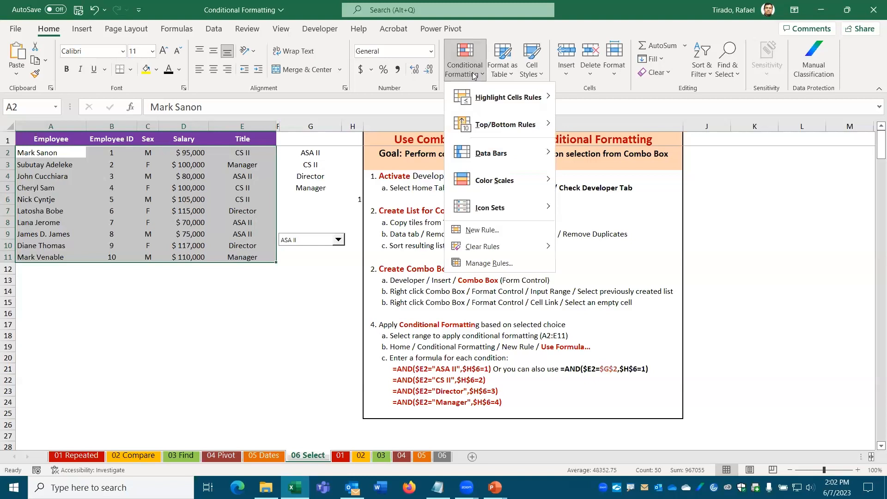
{"action": "left_click", "coordinate": [480, 231]}
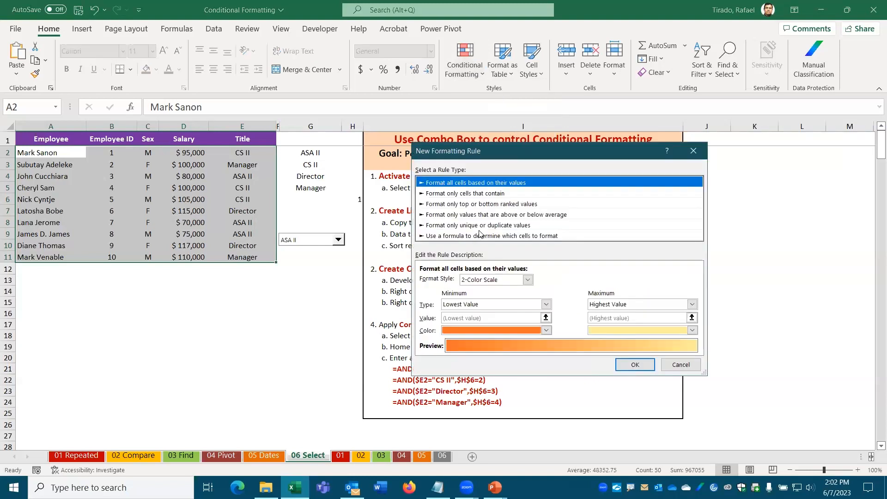
{"action": "left_click", "coordinate": [452, 236]}
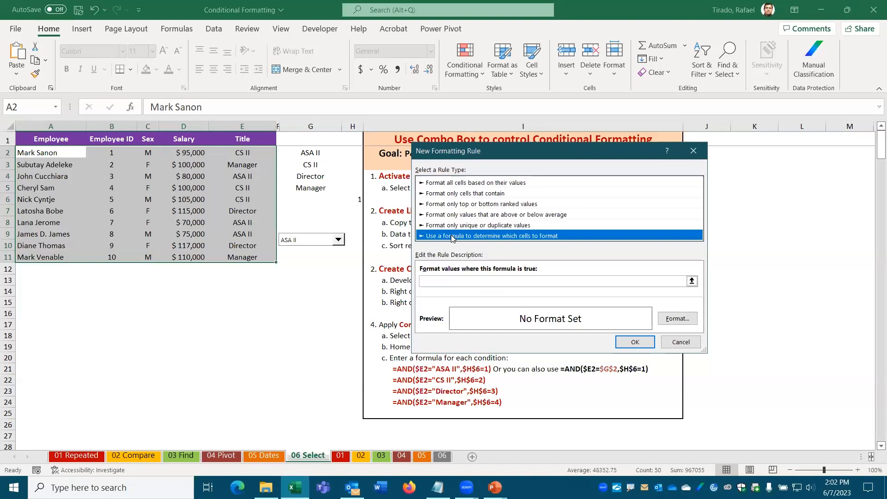
Step: Start the rule formula as =AND( with a reference to E2, removing the row's $ lock
{"action": "left_click_drag", "start_coordinate": [502, 148], "coordinate": [518, 64]}
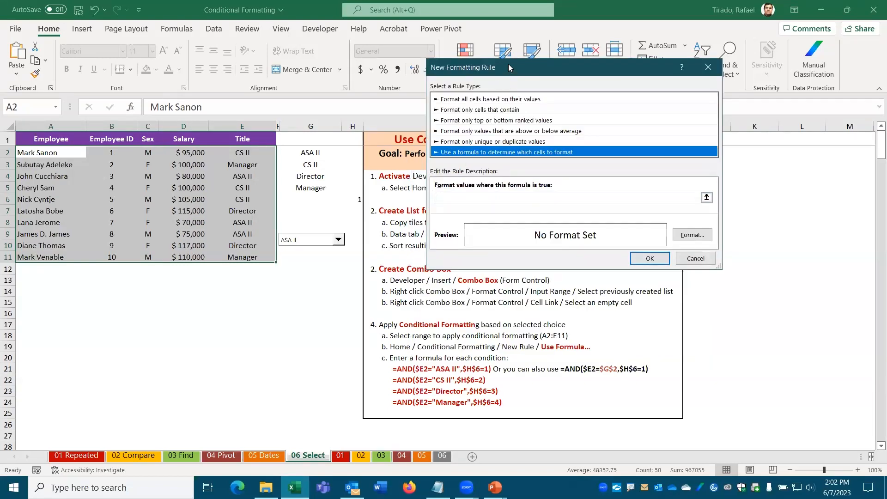
{"action": "left_click", "coordinate": [441, 199]}
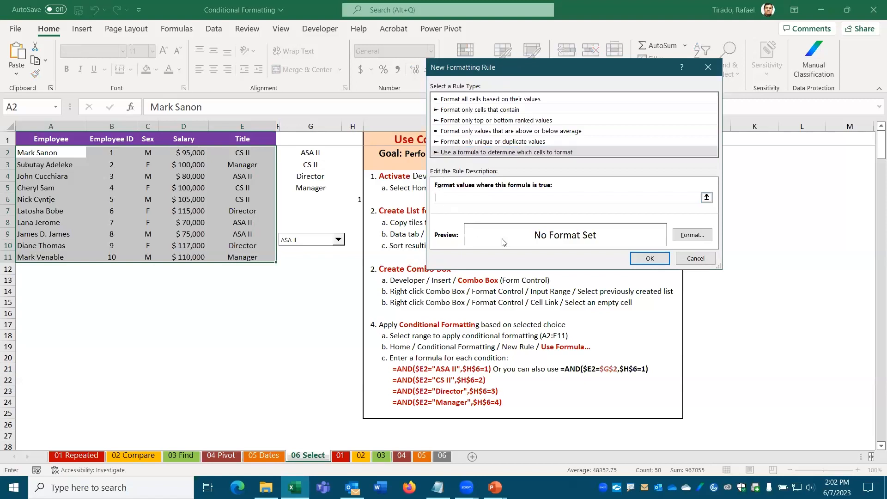
{"action": "type", "text": "=AND("}
{"action": "left_click", "coordinate": [242, 154]}
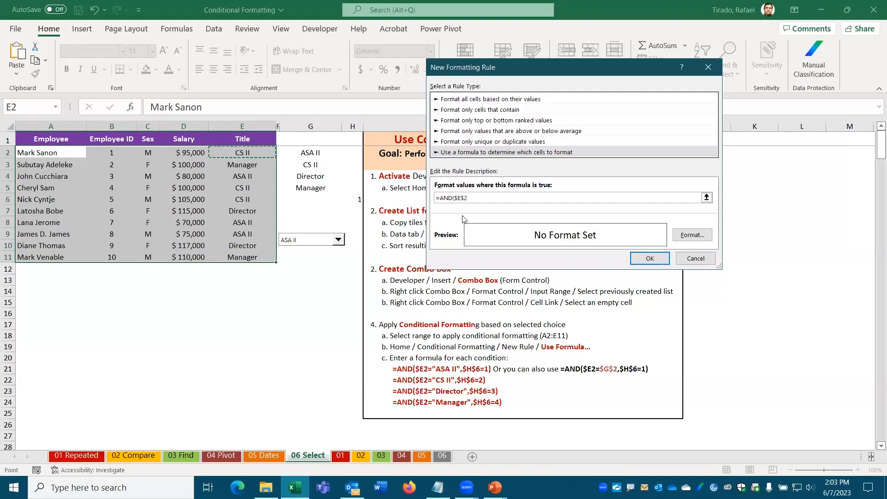
{"action": "left_click", "coordinate": [465, 198]}
{"action": "key", "text": "BackSpace"}
{"action": "type", "text": "+"}
{"action": "key", "text": "Right"}
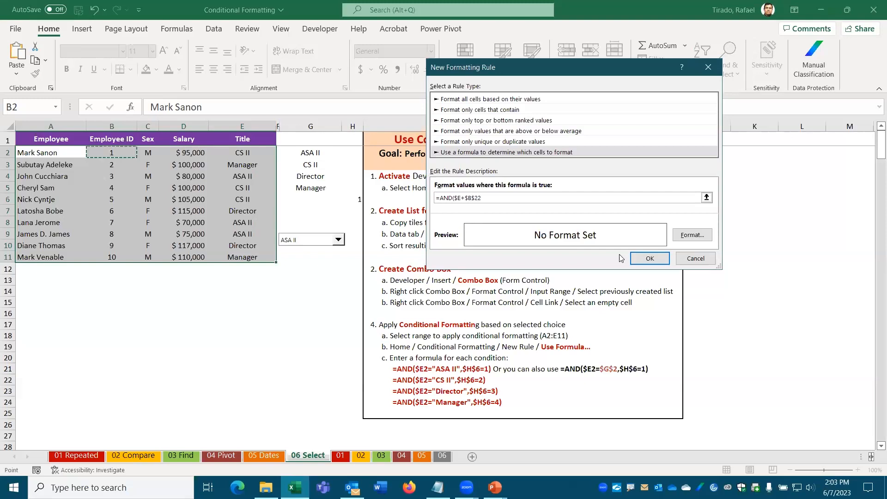
{"action": "key", "text": "BackSpace"}
{"action": "key", "text": "BackSpace"}
{"action": "key", "text": "BackSpace"}
{"action": "key", "text": "BackSpace"}
{"action": "key", "text": "BackSpace"}
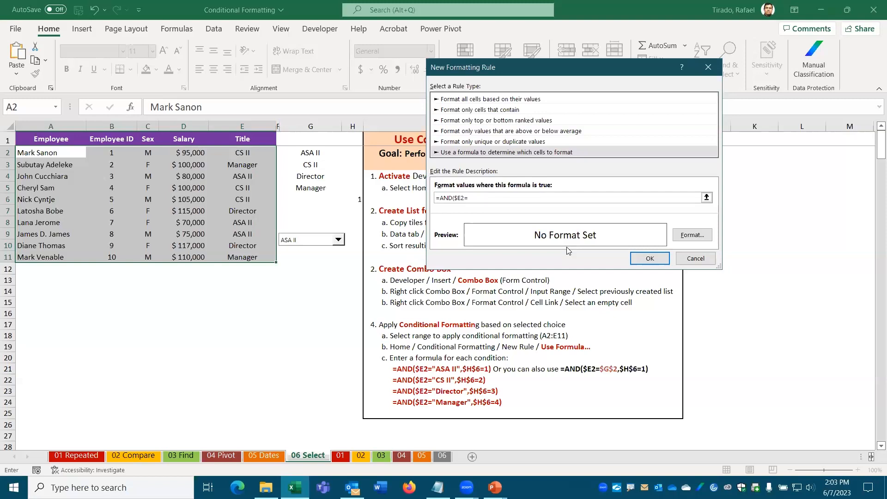
Step: Complete the rule formula as =AND($E2="ASA II",$H$6=1)
{"action": "type", "text": "ASA II"}
{"action": "type", "text": "\","}
{"action": "left_click", "coordinate": [354, 200]}
{"action": "type", "text": "=1"}
Step: Give the ASA II rule a light pink fill and apply it to A2:E11
{"action": "left_click", "coordinate": [697, 236]}
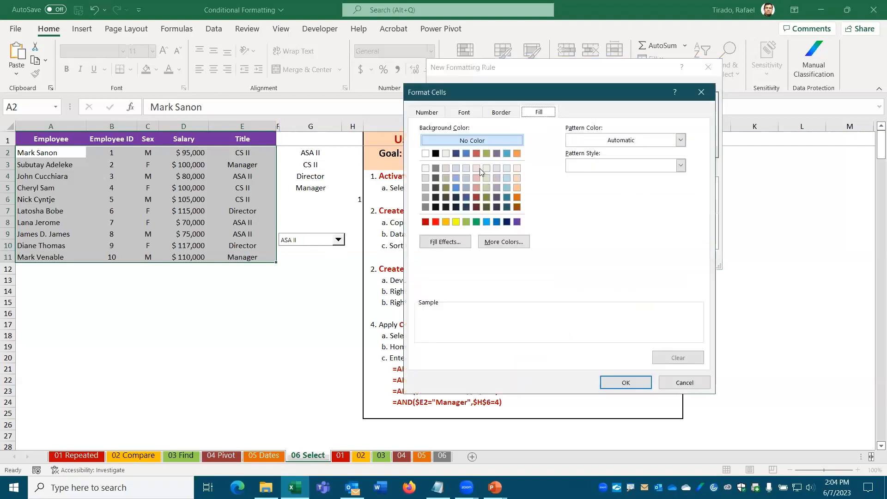
{"action": "left_click", "coordinate": [479, 169]}
{"action": "left_click", "coordinate": [624, 382]}
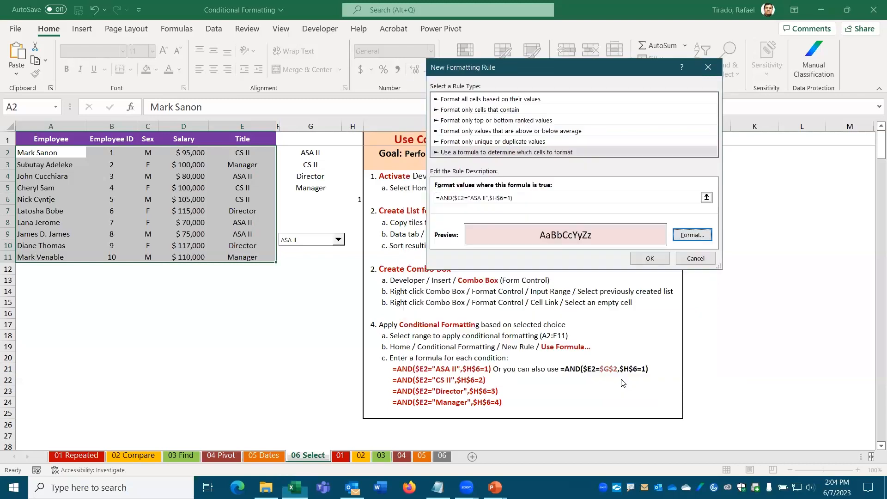
{"action": "left_click", "coordinate": [643, 261]}
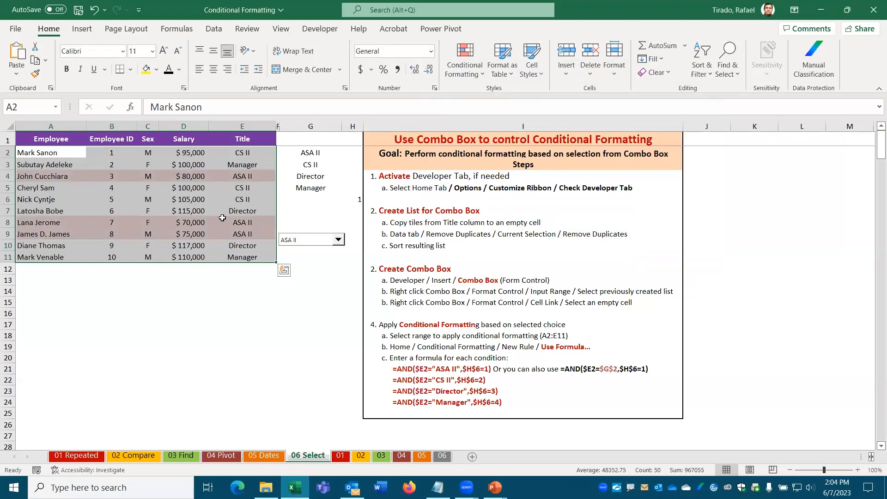
Step: Choose CS II in the combo box so H6 reads 2, then reselect A2:E11
{"action": "left_click", "coordinate": [202, 314]}
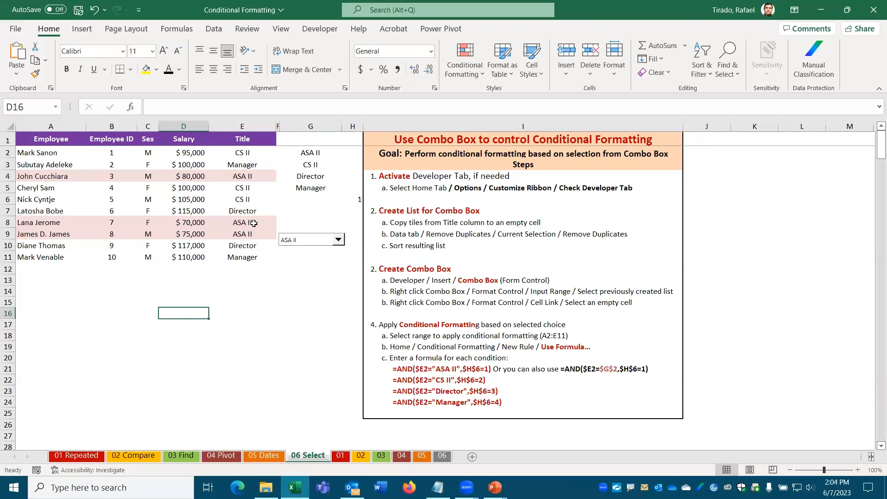
{"action": "left_click", "coordinate": [338, 241]}
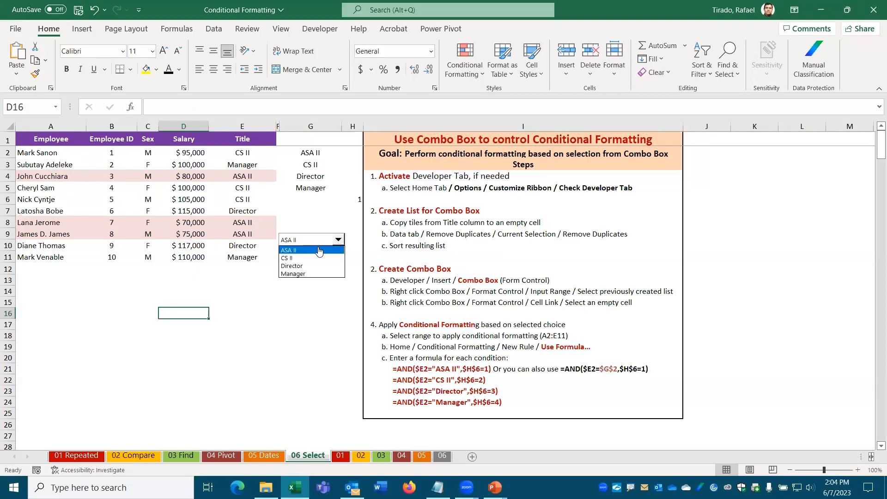
{"action": "left_click", "coordinate": [302, 258]}
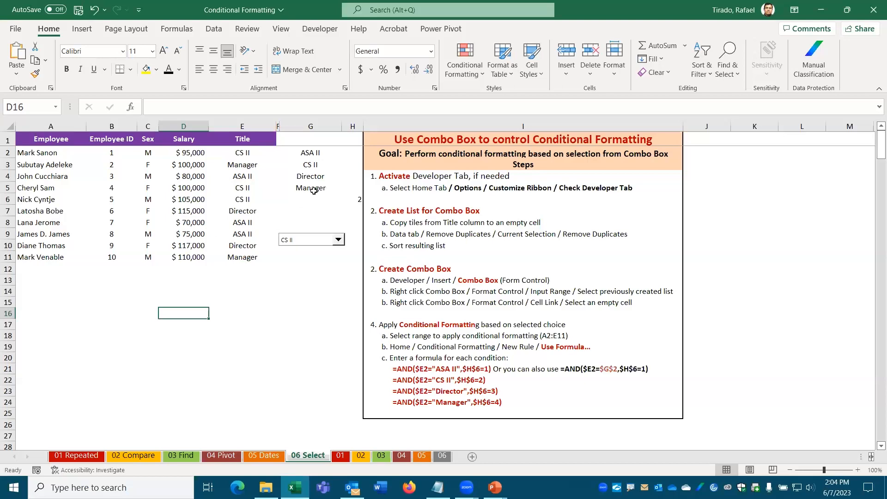
{"action": "left_click_drag", "start_coordinate": [37, 148], "coordinate": [222, 257]}
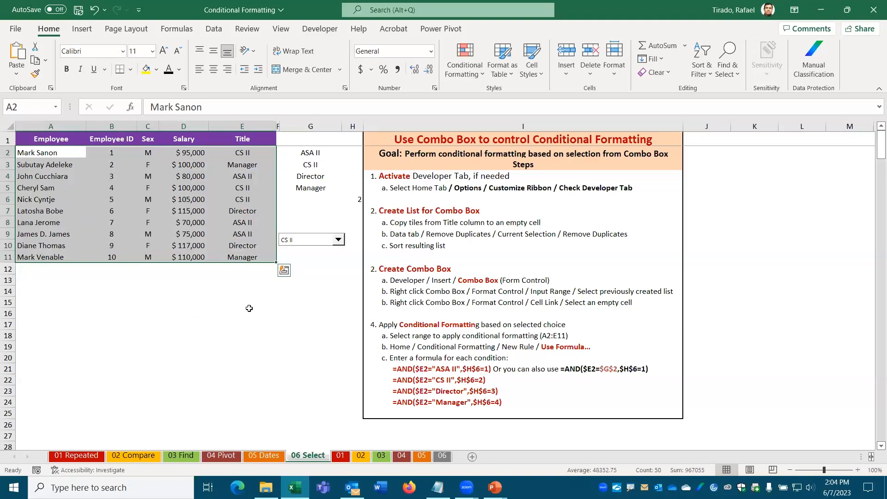
Step: In Manage Rules, open the ASA II rule, copy its formula, and return to the list
{"action": "left_click", "coordinate": [477, 71]}
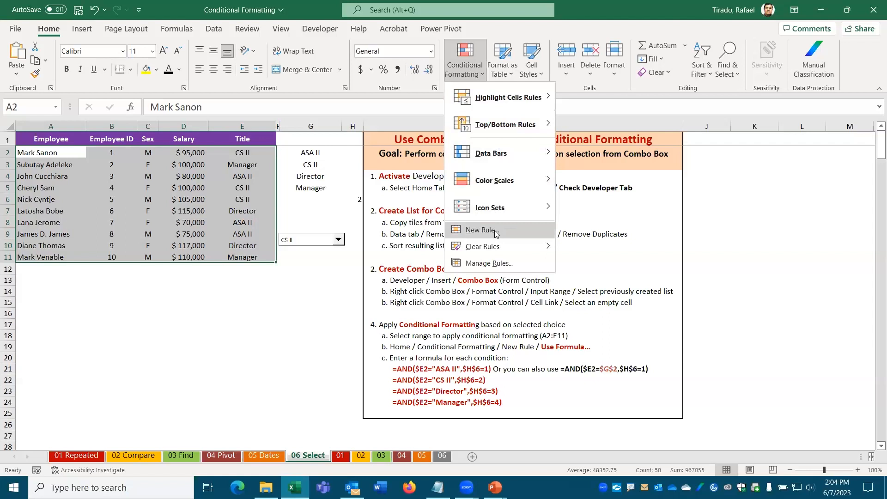
{"action": "left_click", "coordinate": [481, 266]}
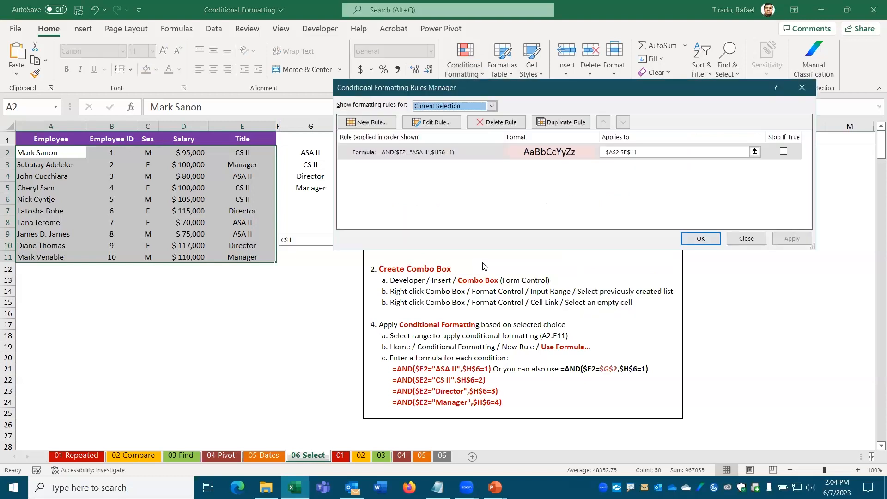
{"action": "left_click", "coordinate": [436, 122]}
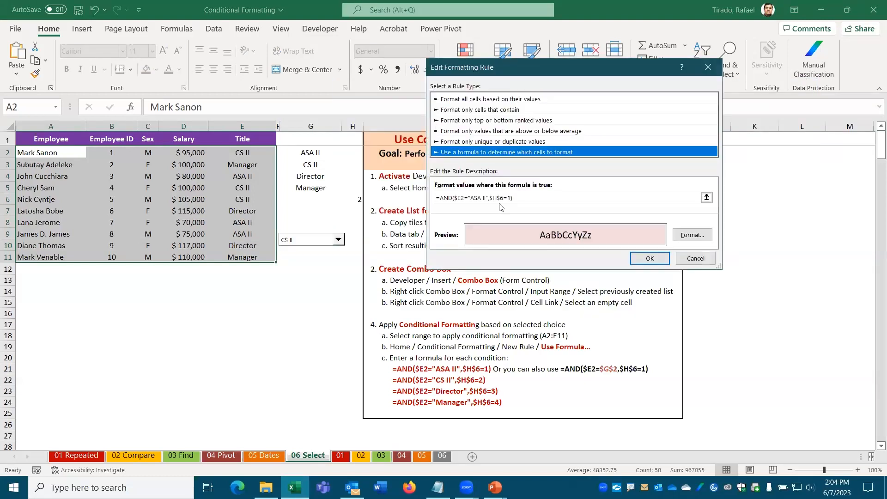
{"action": "left_click_drag", "start_coordinate": [518, 198], "coordinate": [399, 196]}
{"action": "key", "text": "ctrl+c"}
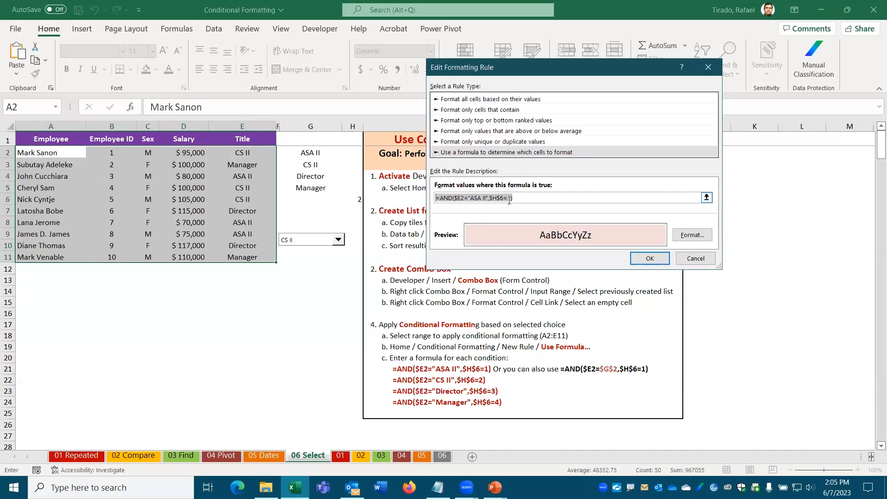
{"action": "left_click", "coordinate": [656, 260]}
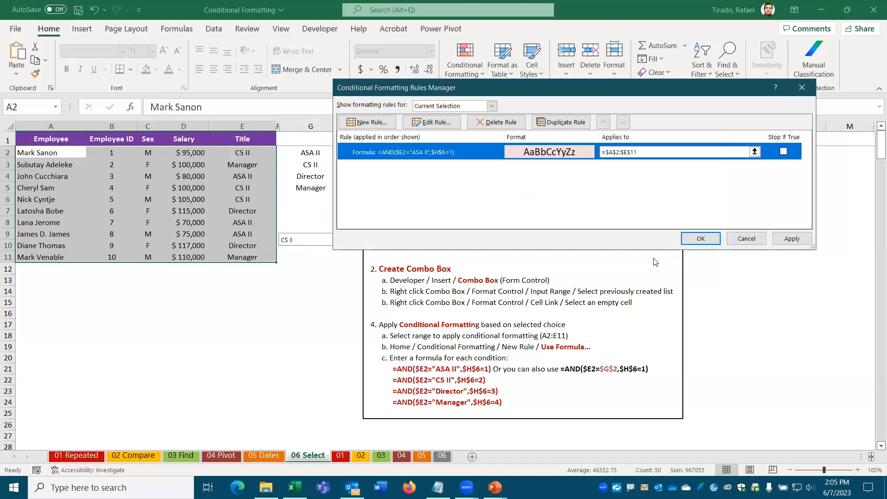
Step: Create a new formula rule by pasting and editing it to =AND($E2="CS II",$H$6=2)
{"action": "left_click", "coordinate": [378, 124]}
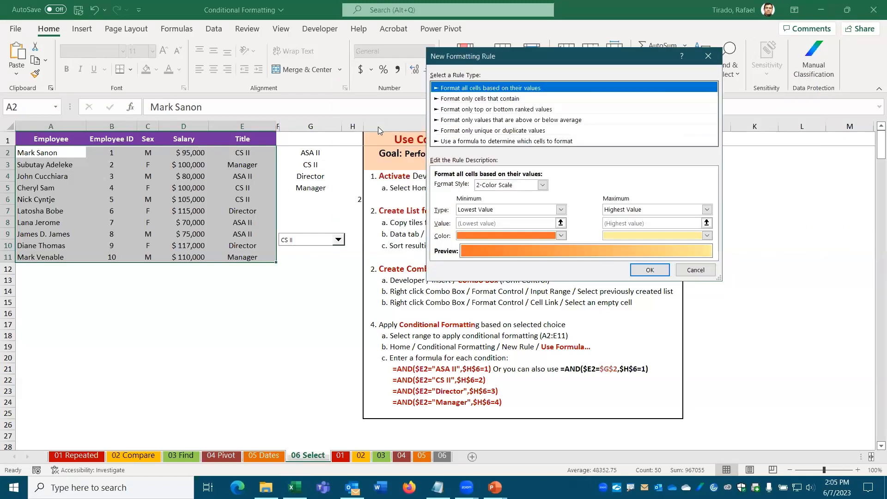
{"action": "left_click", "coordinate": [477, 142]}
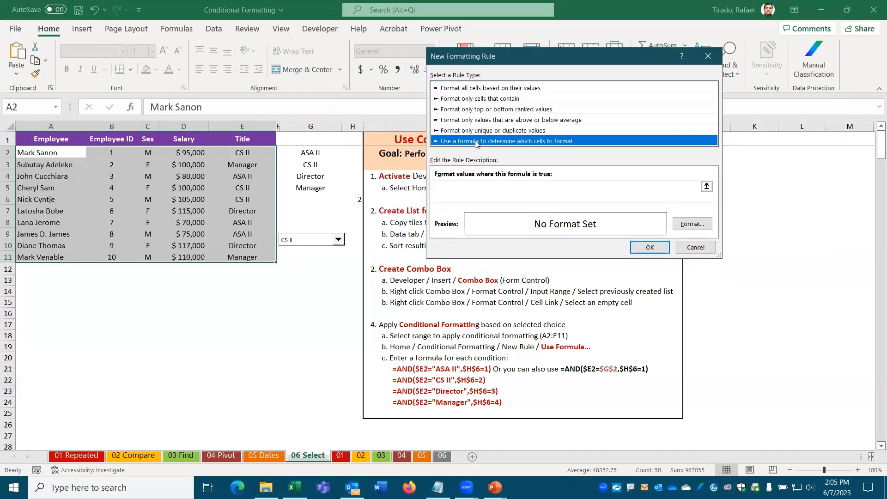
{"action": "left_click", "coordinate": [464, 186]}
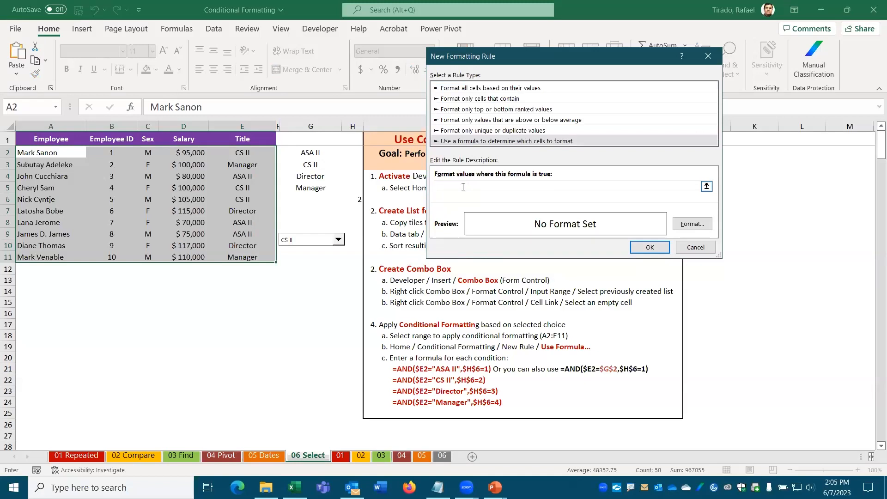
{"action": "key", "text": "ctrl+v"}
{"action": "key", "text": "BackSpace"}
{"action": "type", "text": "C"}
{"action": "left_click", "coordinate": [479, 187]}
{"action": "key", "text": "BackSpace"}
{"action": "key", "text": "BackSpace"}
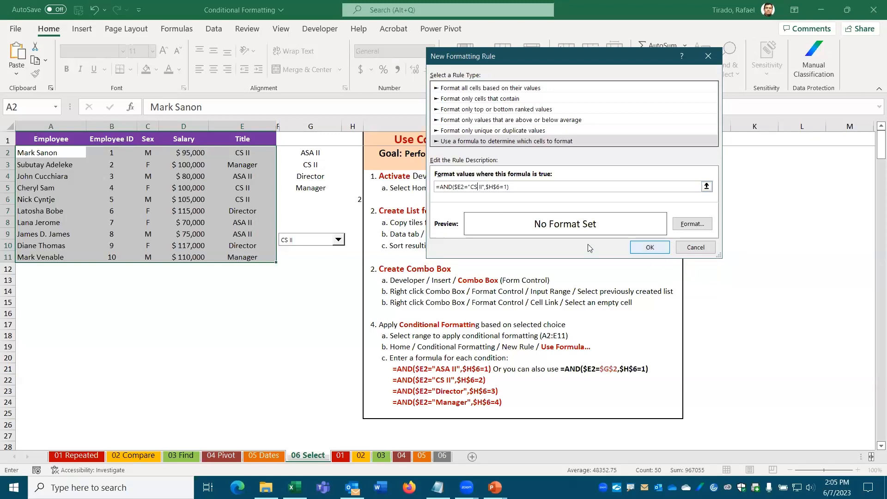
{"action": "left_click", "coordinate": [508, 187]}
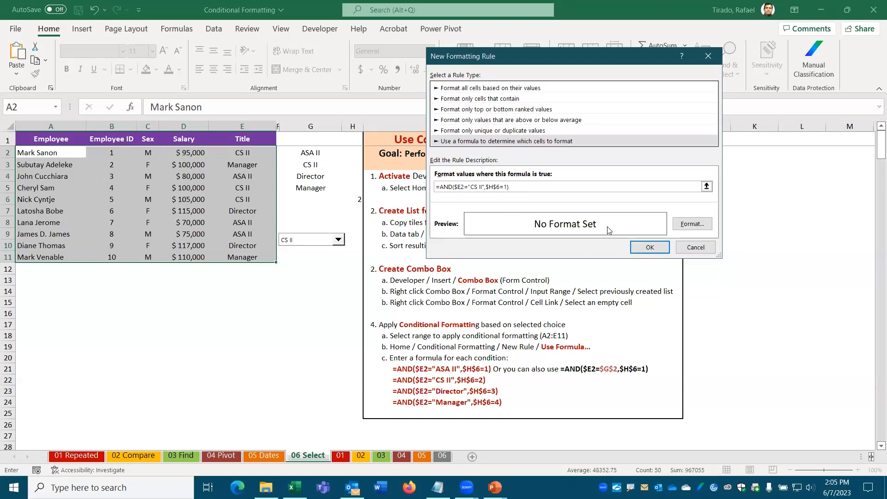
{"action": "key", "text": "BackSpace"}
{"action": "type", "text": "2"}
Step: Give the CS II rule a light blue fill and confirm the rules
{"action": "left_click", "coordinate": [689, 225]}
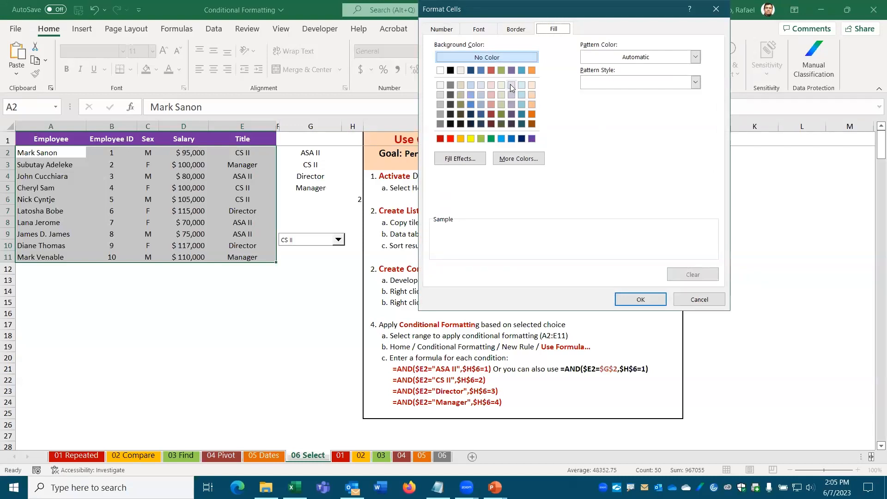
{"action": "left_click", "coordinate": [471, 85]}
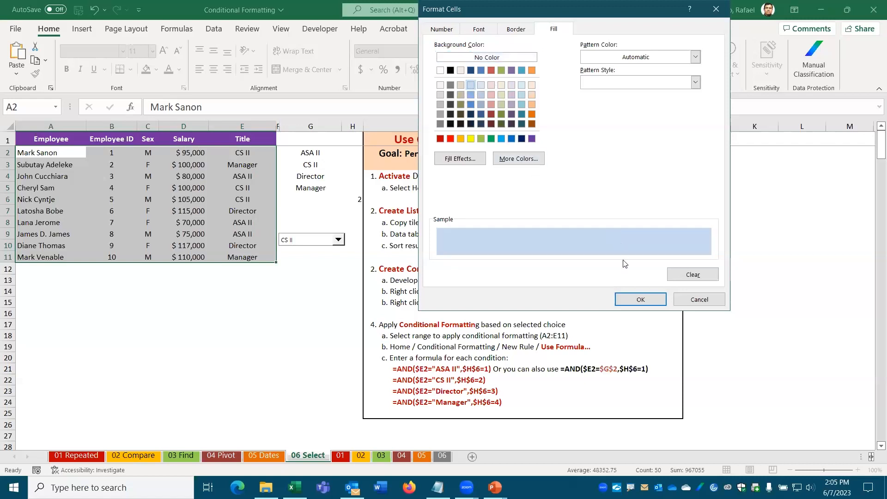
{"action": "left_click", "coordinate": [640, 300]}
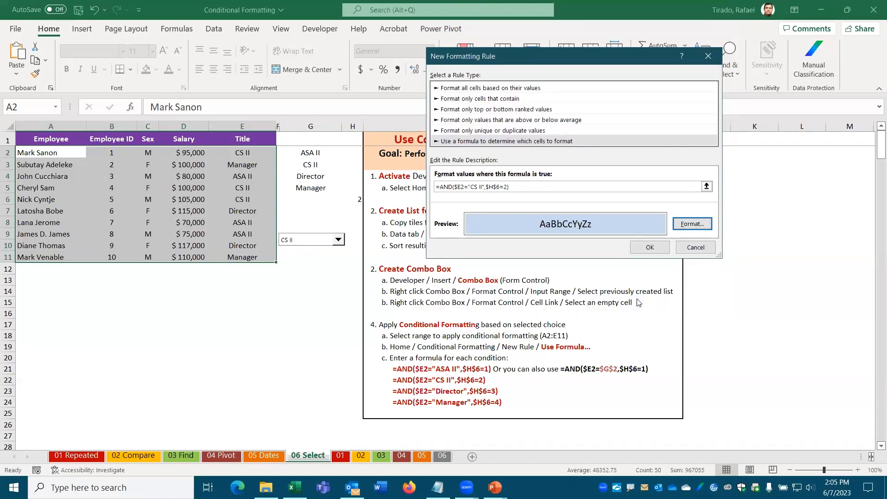
{"action": "left_click", "coordinate": [651, 248]}
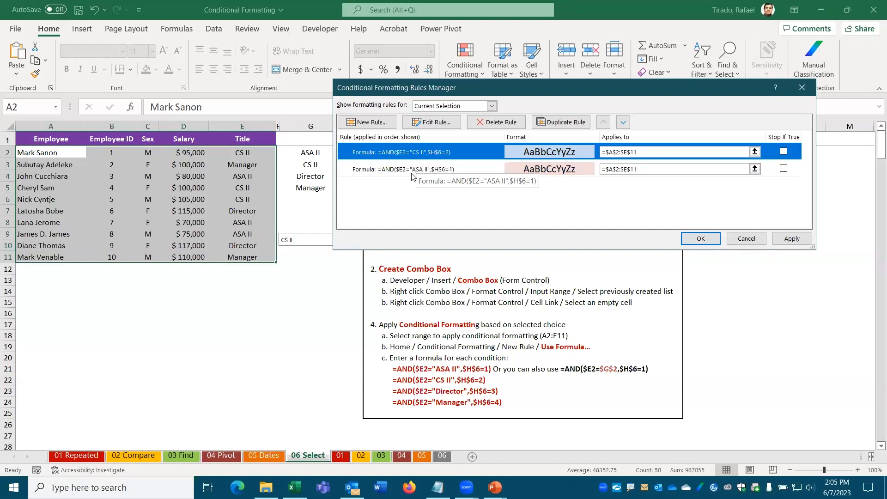
{"action": "left_click", "coordinate": [701, 239]}
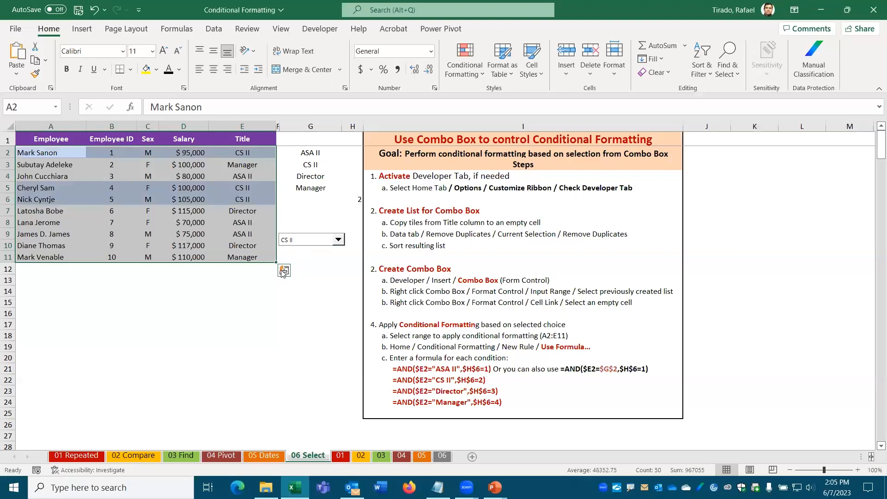
Step: Pick ASA II in the combo box to colour its rows pink, then Director to leave rows uncoloured
{"action": "left_click", "coordinate": [265, 292]}
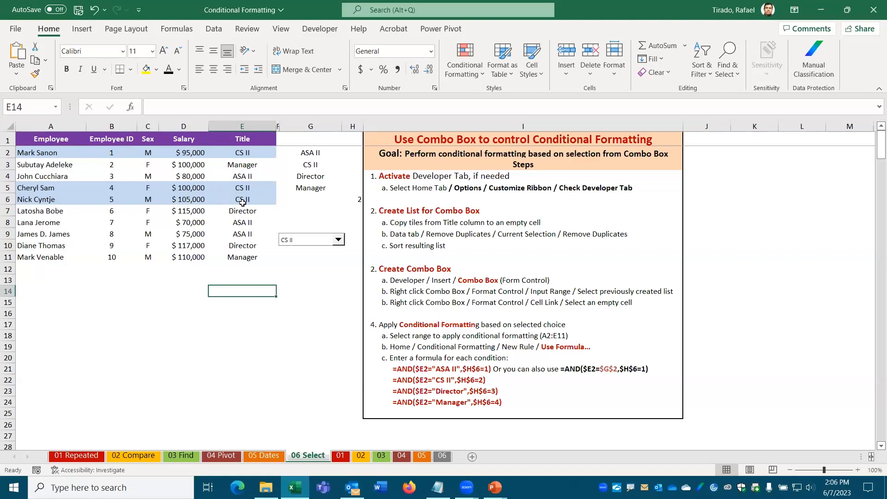
{"action": "left_click", "coordinate": [337, 239]}
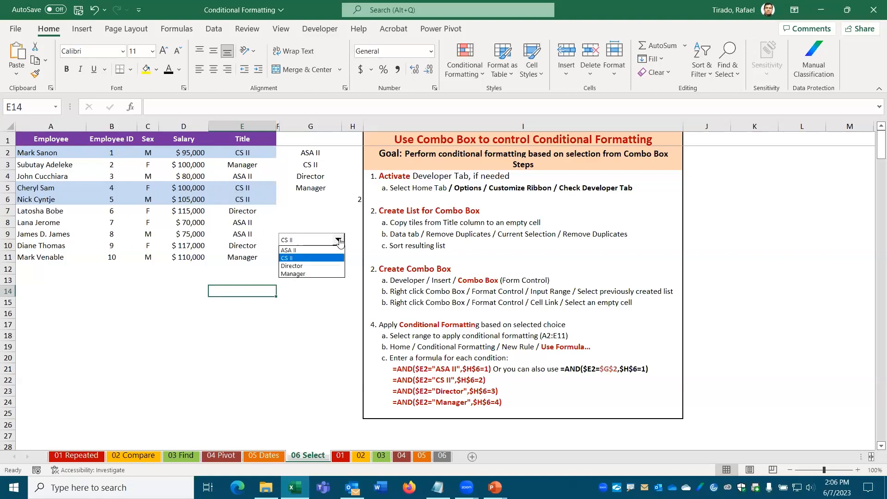
{"action": "left_click", "coordinate": [290, 251]}
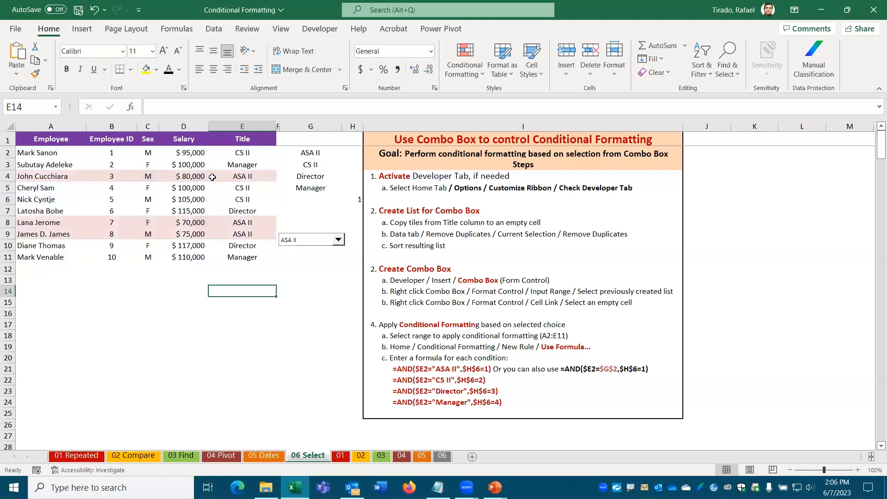
{"action": "left_click", "coordinate": [339, 243]}
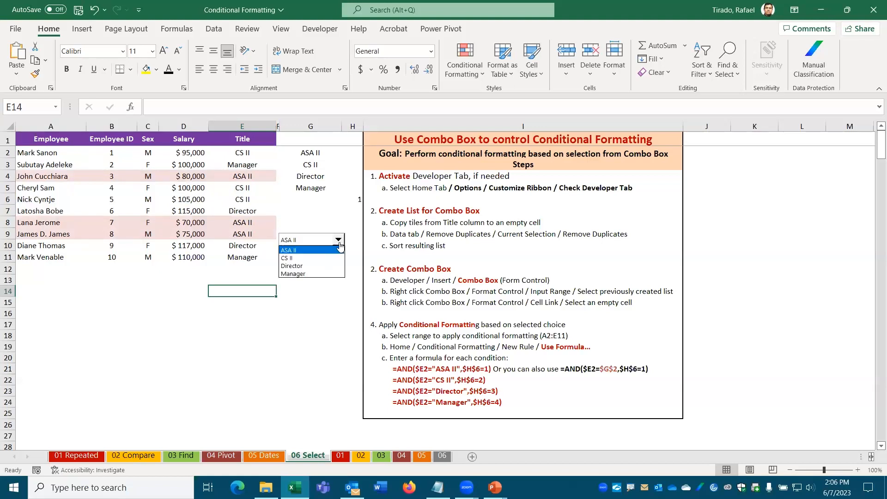
{"action": "left_click", "coordinate": [295, 266]}
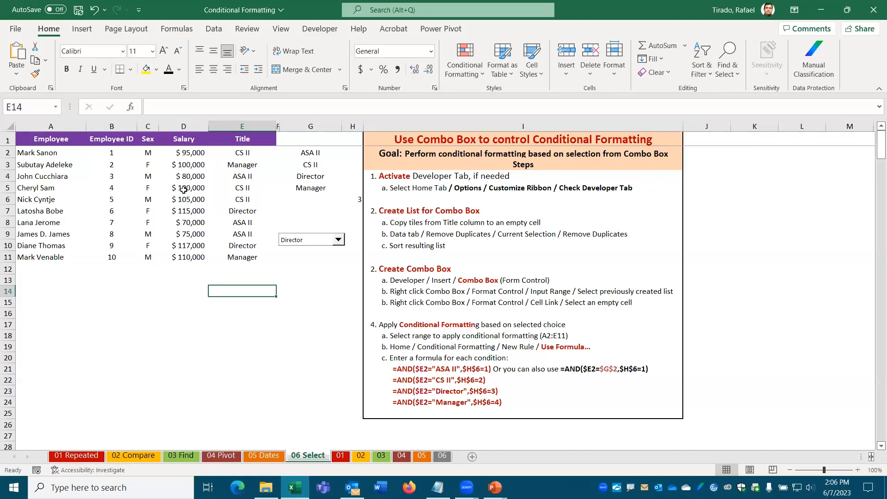
{"action": "left_click", "coordinate": [332, 244]}
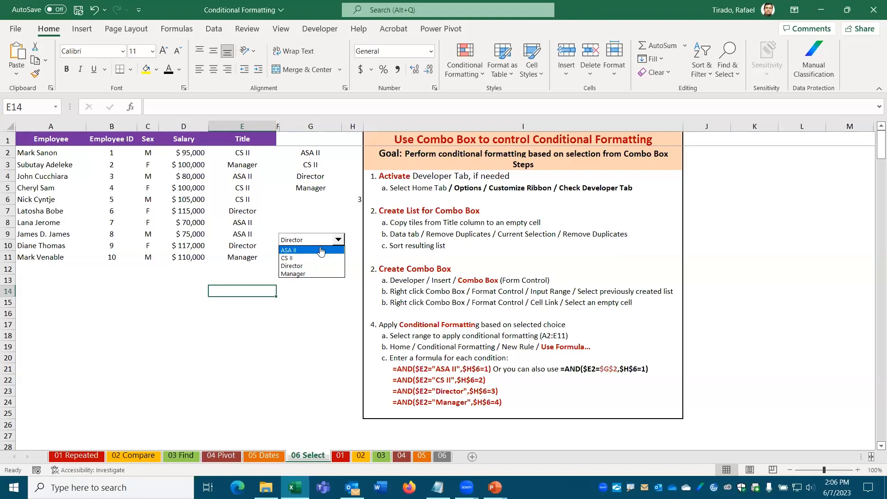
Step: Cycle the combo box through ASA II, Manager and Director, then select A2:E11
{"action": "left_click", "coordinate": [320, 252]}
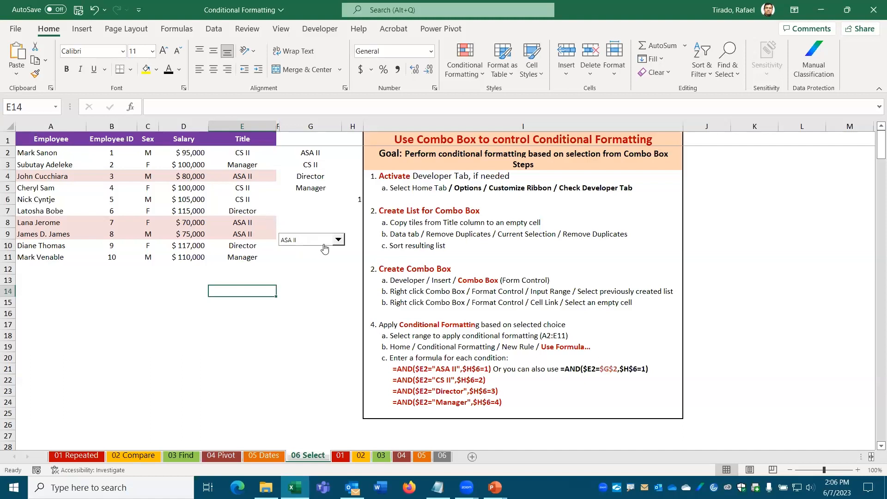
{"action": "left_click", "coordinate": [339, 240]}
{"action": "left_click", "coordinate": [318, 274]}
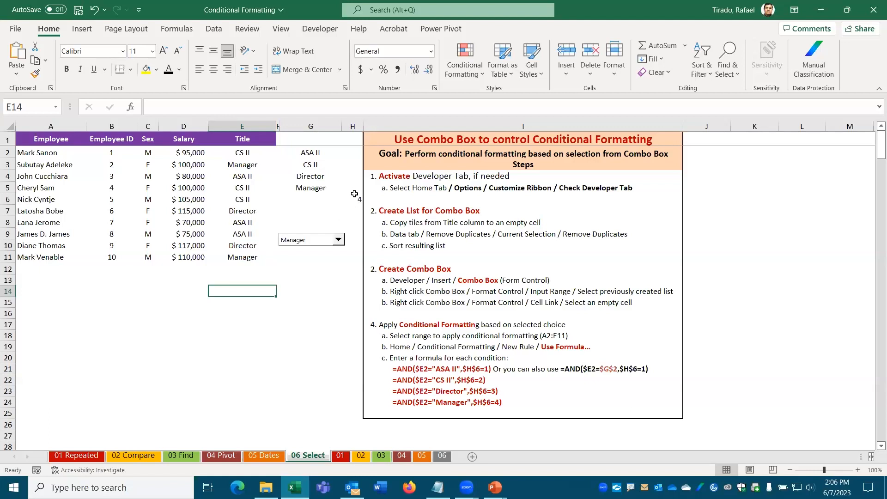
{"action": "left_click", "coordinate": [338, 239]}
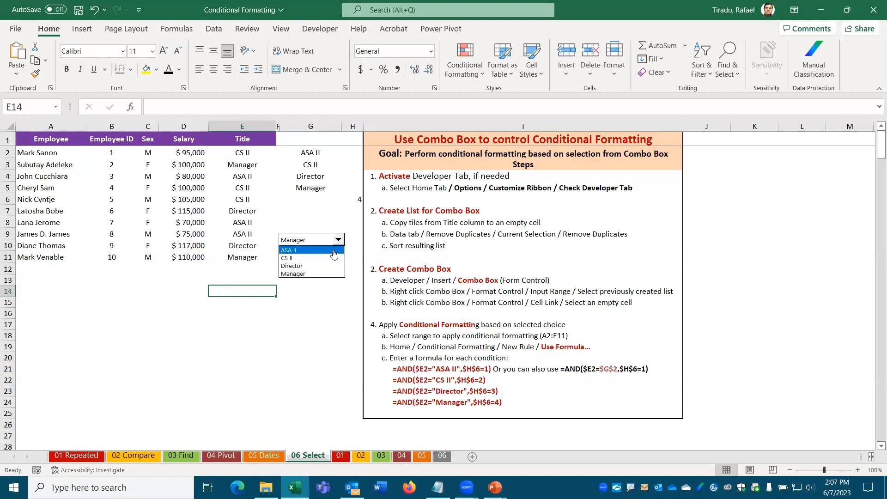
{"action": "left_click", "coordinate": [304, 266]}
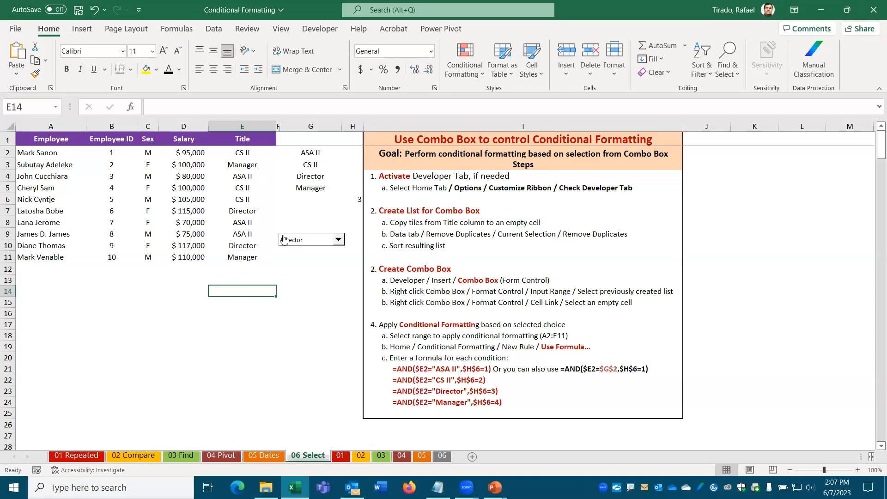
{"action": "left_click_drag", "start_coordinate": [37, 154], "coordinate": [224, 251]}
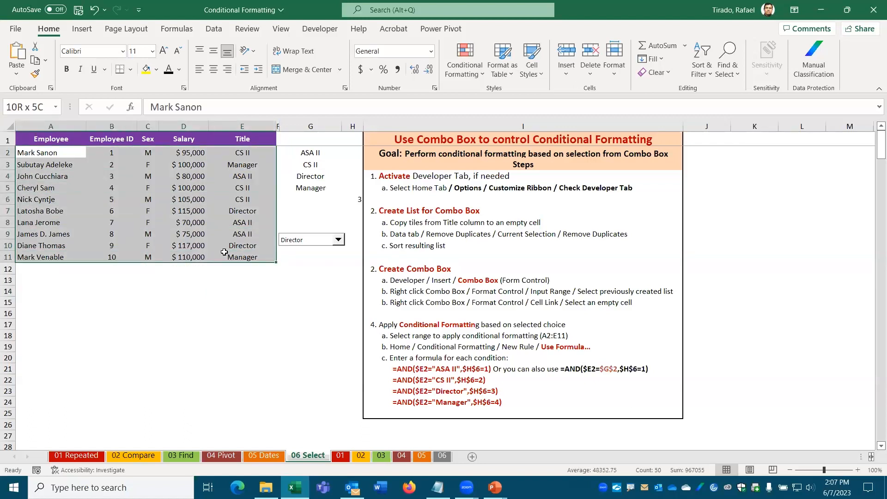
Step: Edit the CS II rule's formula to =$E2="CS II", dropping AND and the $H$6 test
{"action": "left_click", "coordinate": [464, 64]}
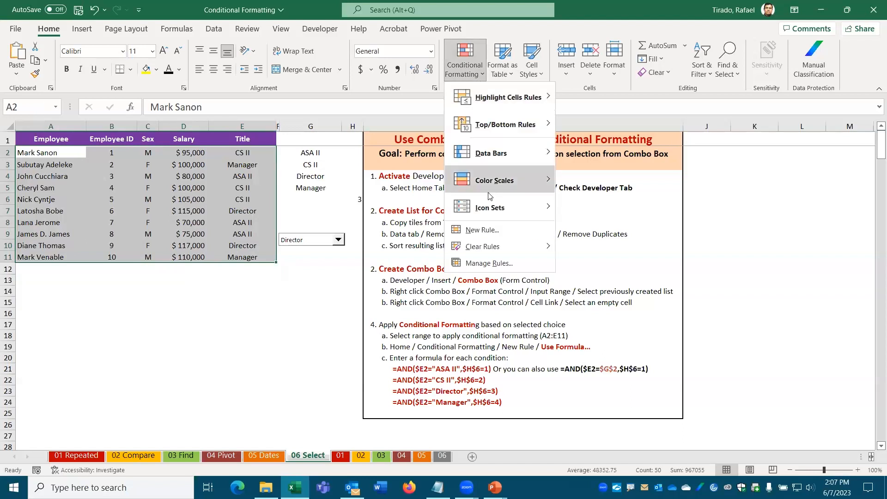
{"action": "left_click", "coordinate": [507, 264]}
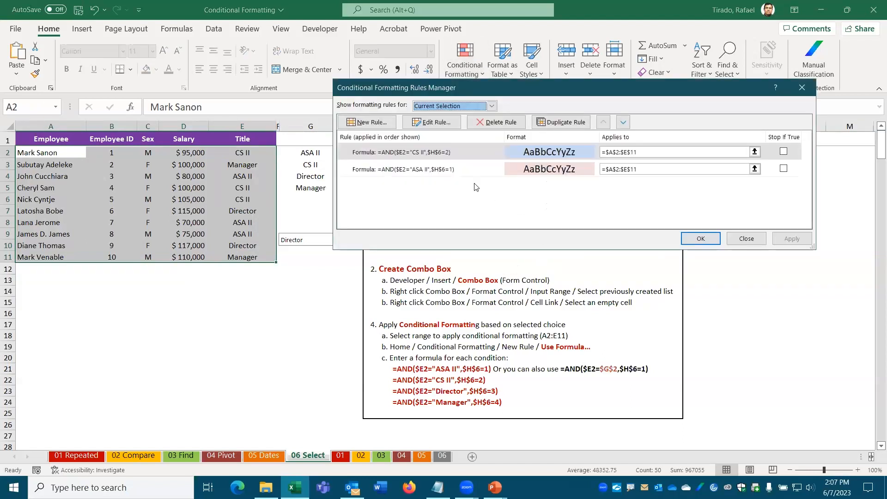
{"action": "left_click", "coordinate": [432, 122]}
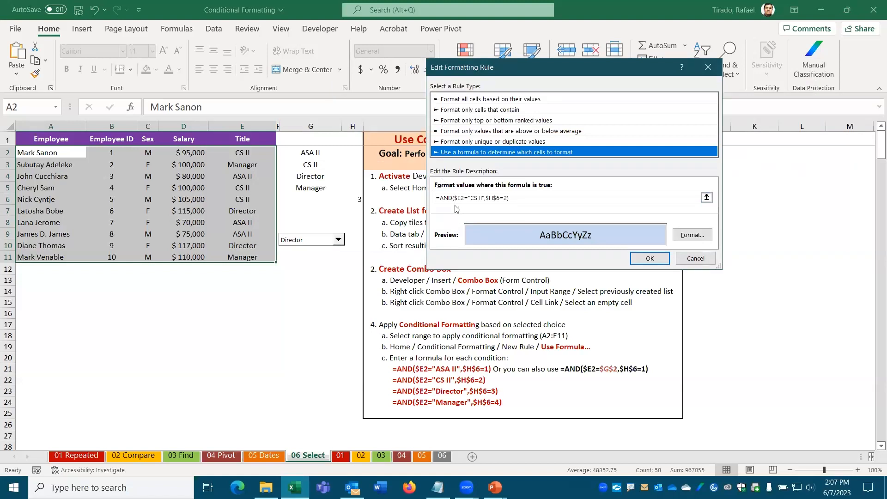
{"action": "left_click", "coordinate": [441, 197]}
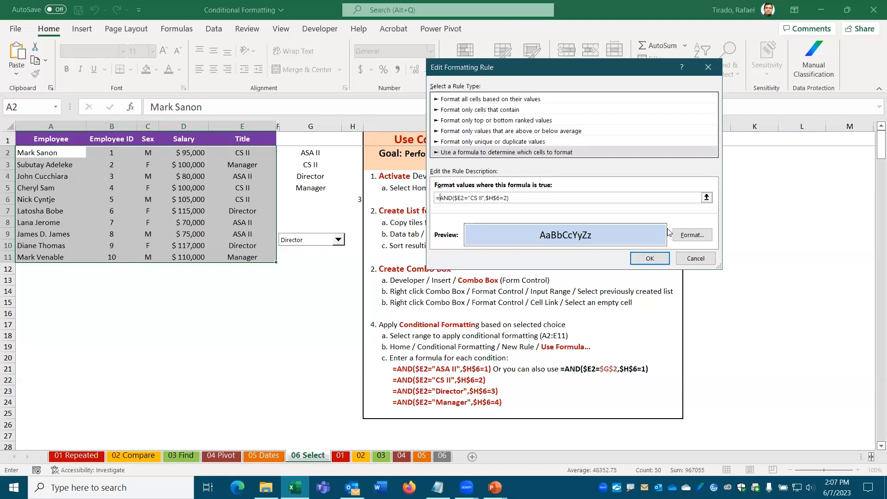
{"action": "key", "text": "Delete"}
{"action": "key", "text": "Delete"}
{"action": "key", "text": "Delete"}
{"action": "key", "text": "Delete"}
{"action": "key", "text": "Right"}
{"action": "key", "text": "BackSpace"}
{"action": "key", "text": "BackSpace"}
{"action": "key", "text": "BackSpace"}
{"action": "key", "text": "BackSpace"}
{"action": "key", "text": "BackSpace"}
{"action": "key", "text": "BackSpace"}
{"action": "key", "text": "BackSpace"}
{"action": "key", "text": "BackSpace"}
{"action": "key", "text": "BackSpace"}
{"action": "key", "text": "BackSpace"}
{"action": "key", "text": "BackSpace"}
{"action": "type", "text": ")"}
{"action": "left_click", "coordinate": [648, 259]}
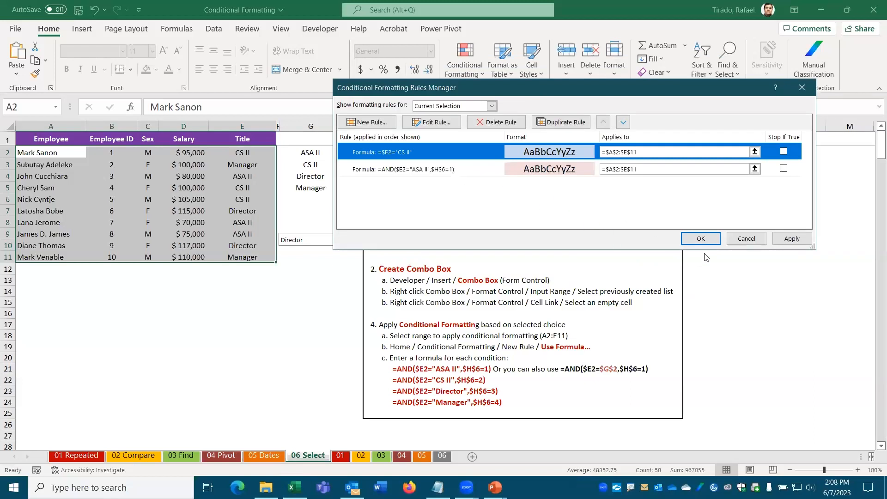
{"action": "left_click", "coordinate": [699, 240]}
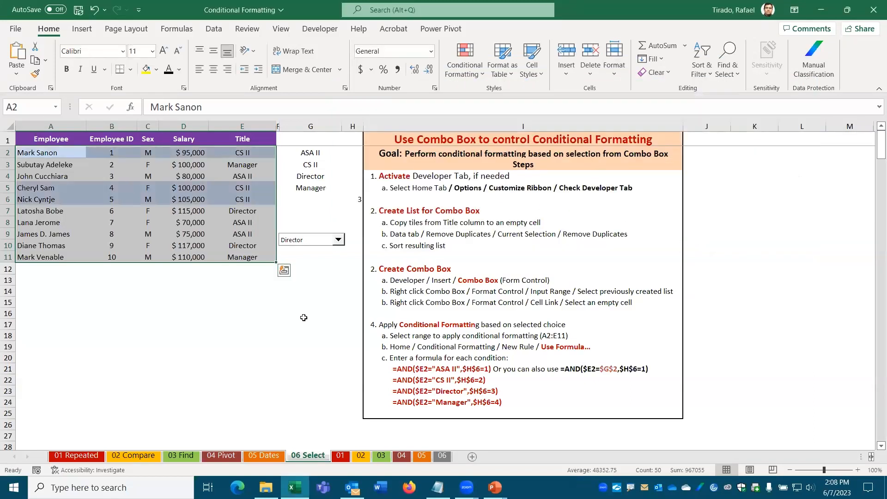
{"action": "left_click", "coordinate": [247, 303]}
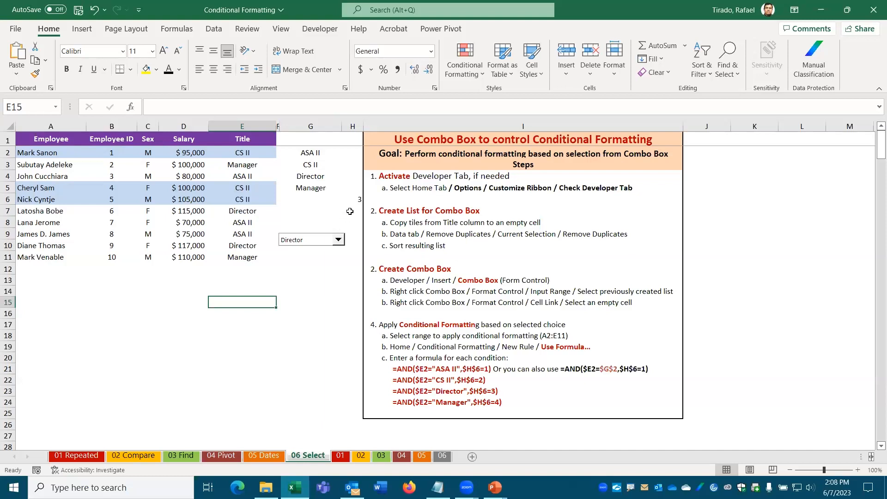
{"action": "left_click", "coordinate": [344, 240]}
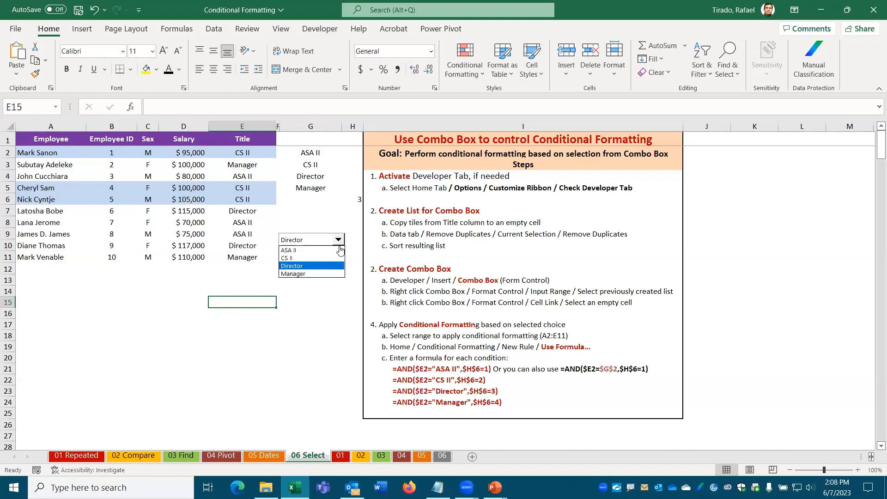
{"action": "left_click", "coordinate": [301, 271]}
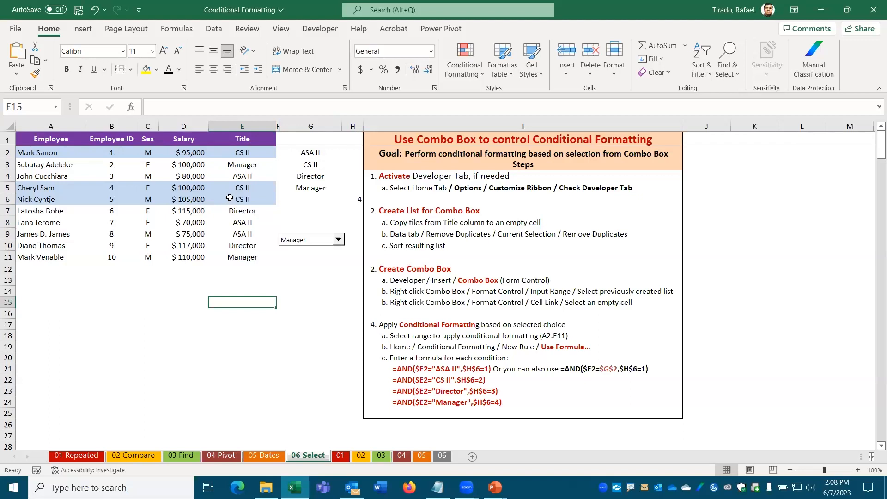
{"action": "left_click", "coordinate": [339, 241]}
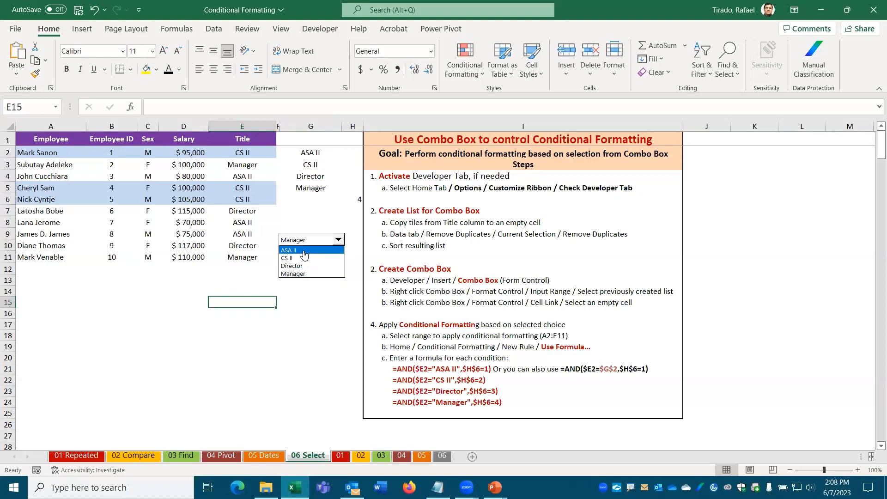
{"action": "left_click", "coordinate": [304, 250]}
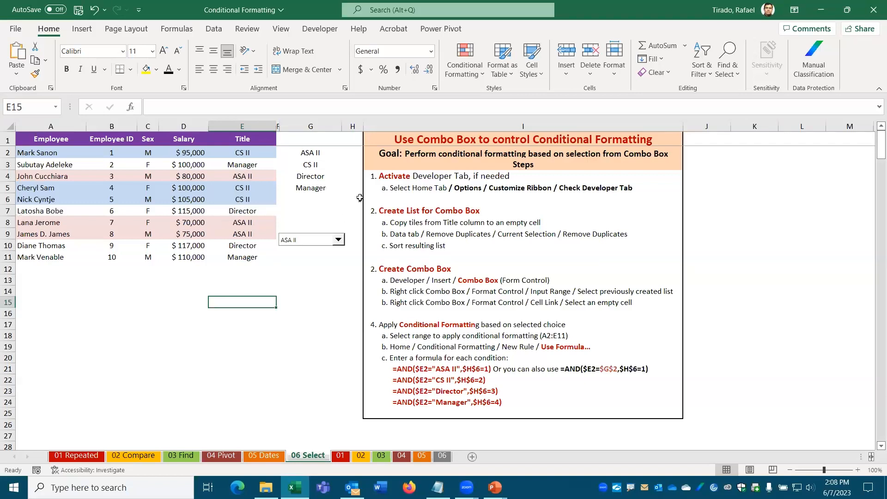
{"action": "left_click", "coordinate": [339, 240]}
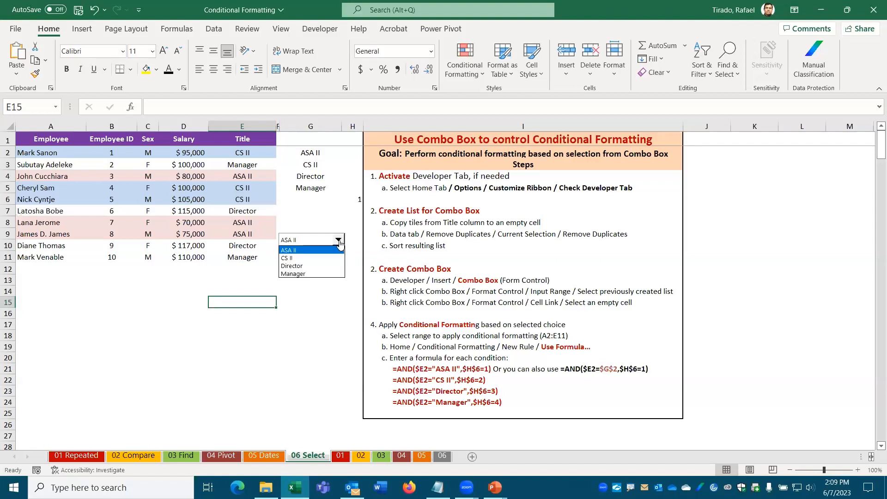
{"action": "left_click", "coordinate": [317, 267]}
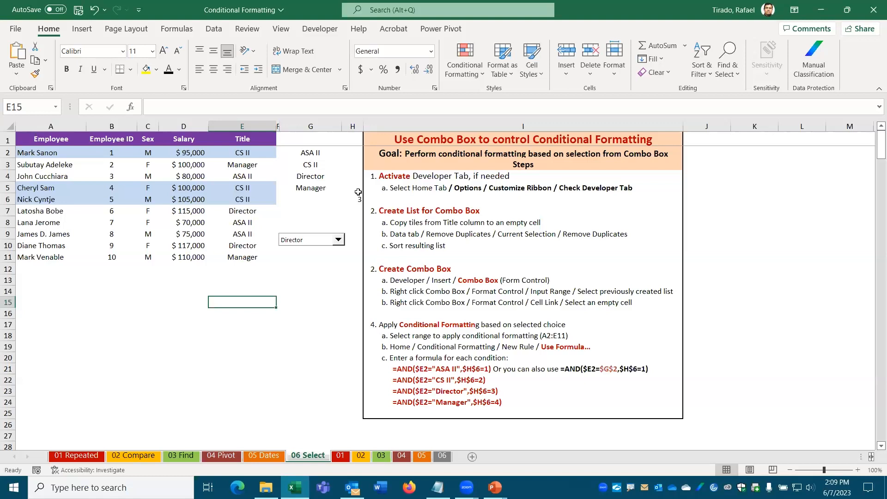
{"action": "left_click", "coordinate": [333, 242]}
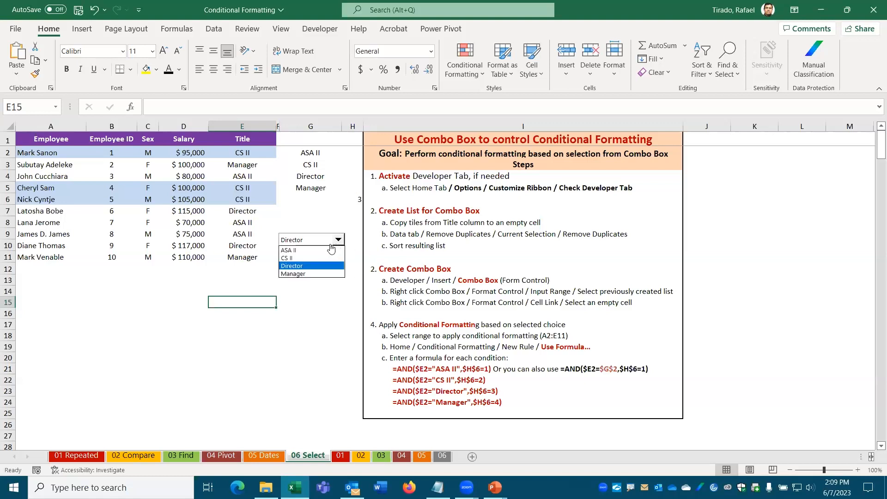
{"action": "left_click", "coordinate": [323, 252]}
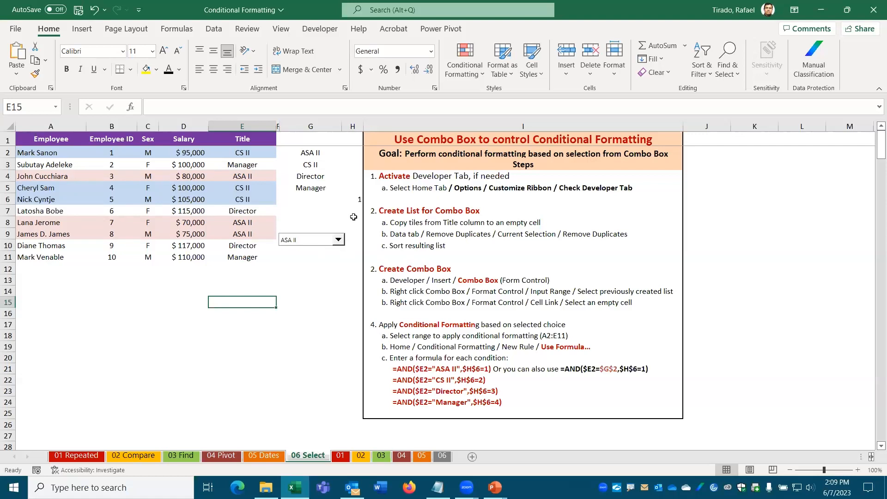
Step: Select A2:E11 and delete the ASA II rule in the Rules Manager
{"action": "left_click_drag", "start_coordinate": [37, 150], "coordinate": [272, 260]}
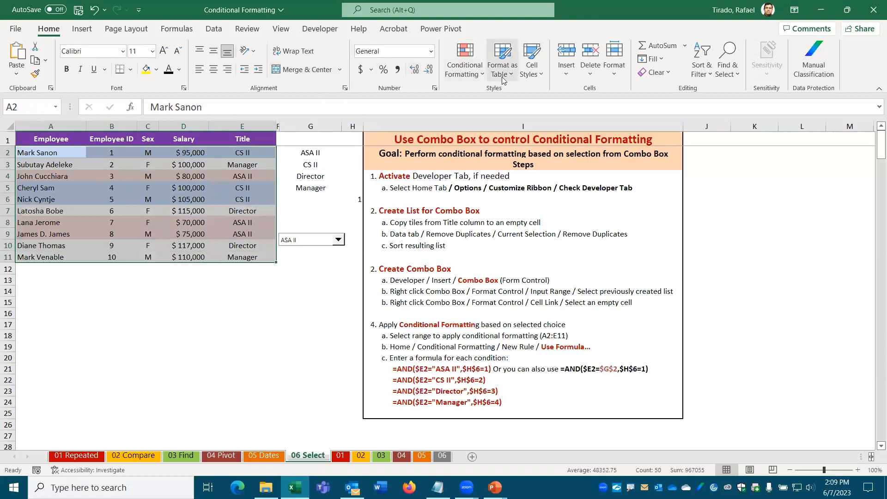
{"action": "left_click", "coordinate": [463, 73]}
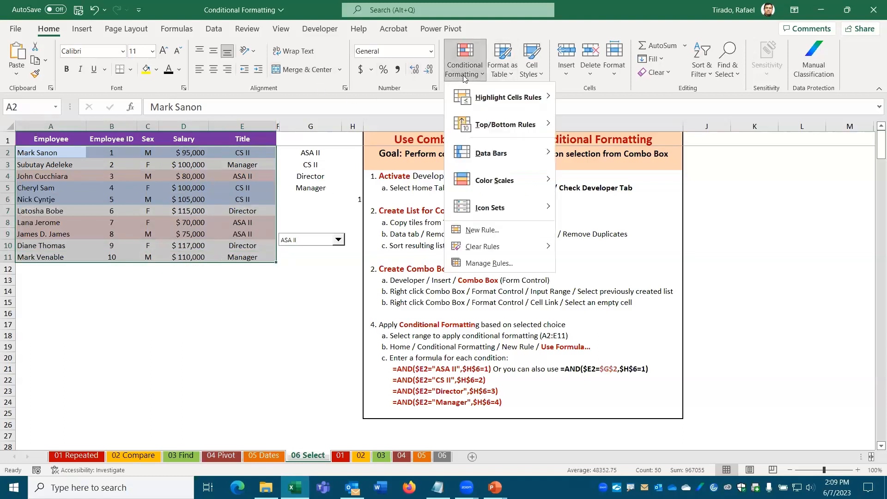
{"action": "left_click", "coordinate": [476, 264]}
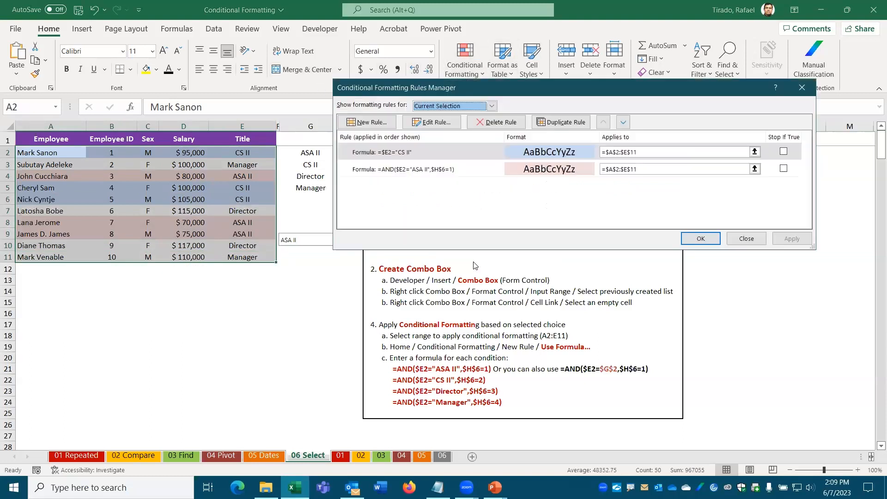
{"action": "left_click", "coordinate": [466, 173]}
{"action": "left_click", "coordinate": [496, 122]}
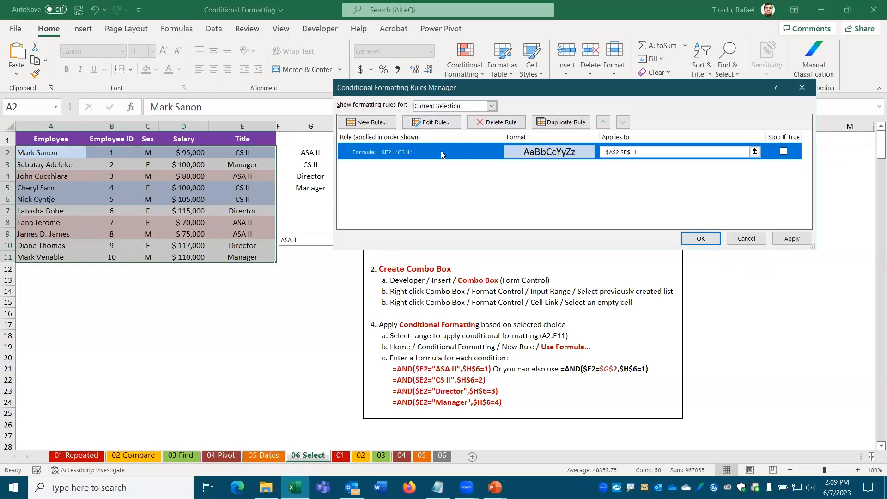
Step: Change the remaining blue rule's formula to =$H$6=1 and apply it
{"action": "left_click", "coordinate": [431, 122]}
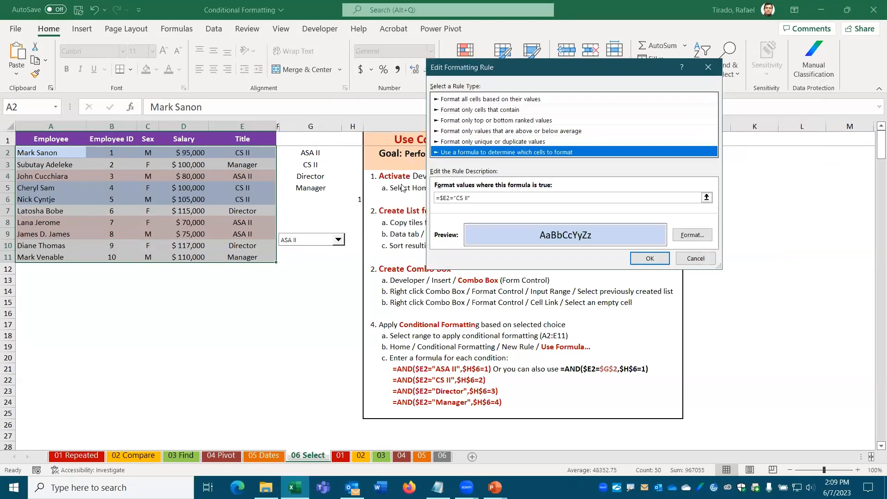
{"action": "left_click", "coordinate": [442, 197]}
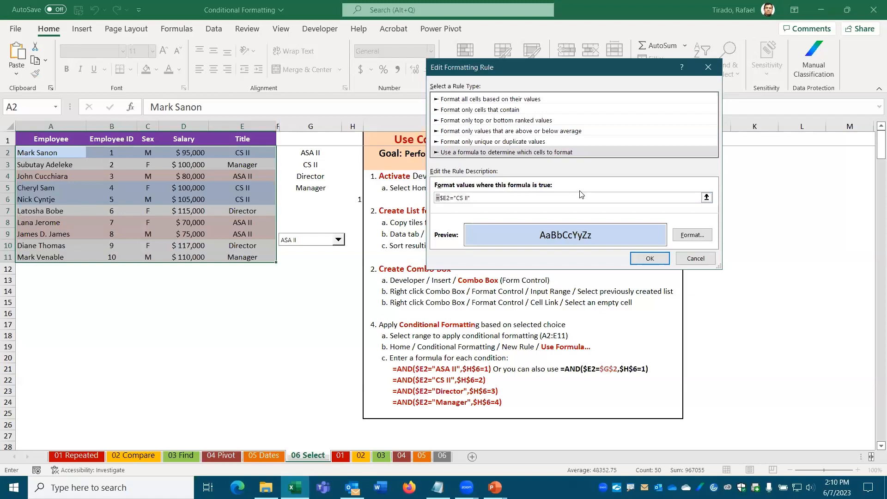
{"action": "left_click_drag", "start_coordinate": [697, 197], "coordinate": [396, 198]}
{"action": "key", "text": "BackSpace"}
{"action": "left_click", "coordinate": [350, 198]}
{"action": "type", "text": "=1"}
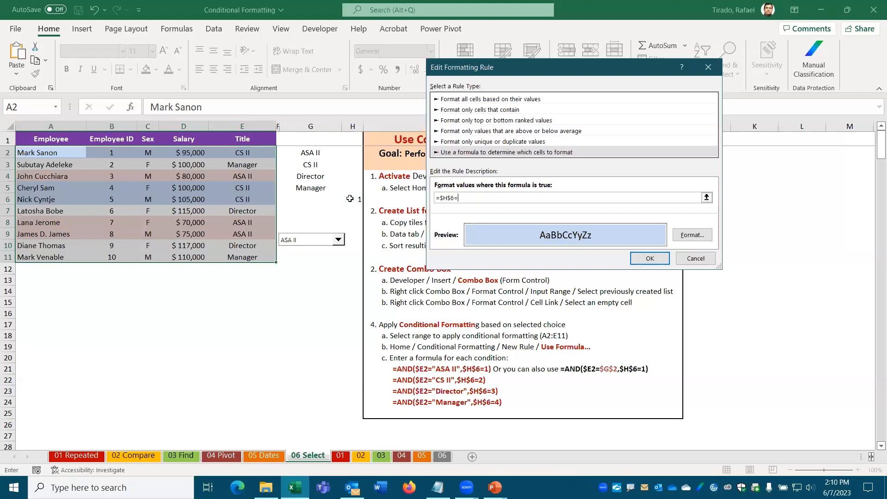
{"action": "left_click", "coordinate": [655, 260]}
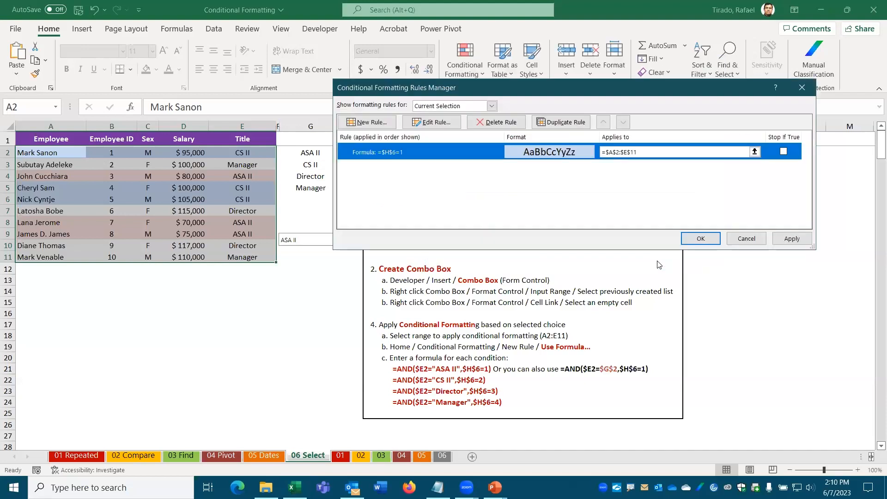
{"action": "left_click", "coordinate": [700, 238]}
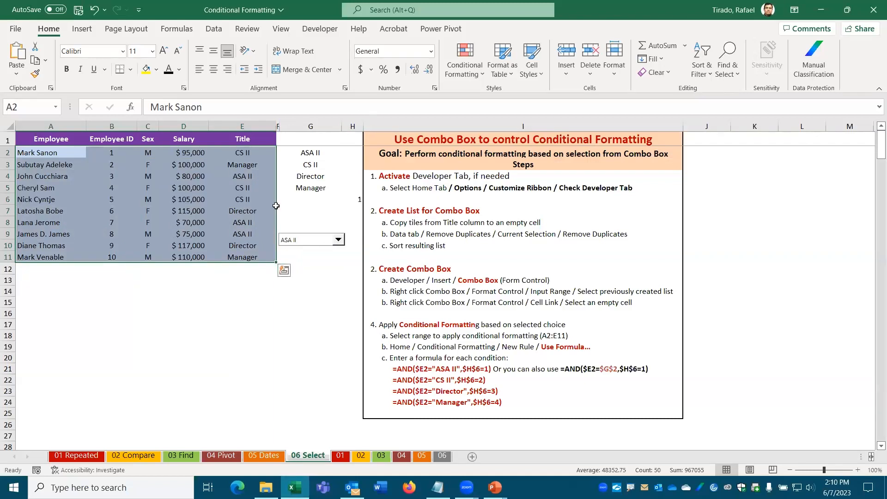
{"action": "left_click", "coordinate": [82, 333]}
{"action": "left_click_drag", "start_coordinate": [47, 152], "coordinate": [242, 257]}
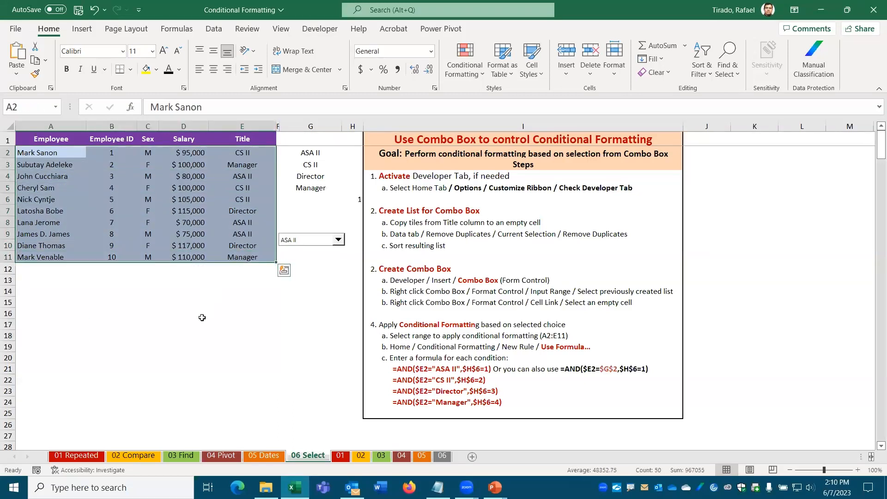
{"action": "left_click", "coordinate": [203, 315]}
{"action": "left_click", "coordinate": [339, 240]}
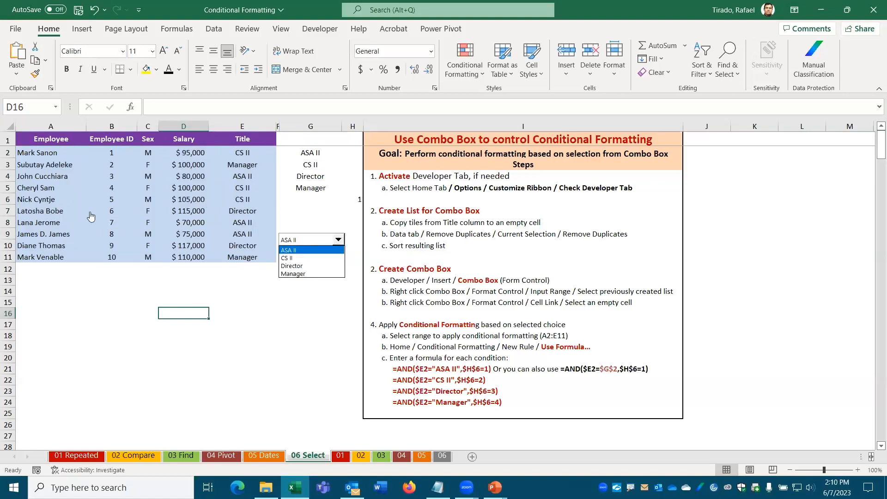
{"action": "left_click", "coordinate": [285, 258]}
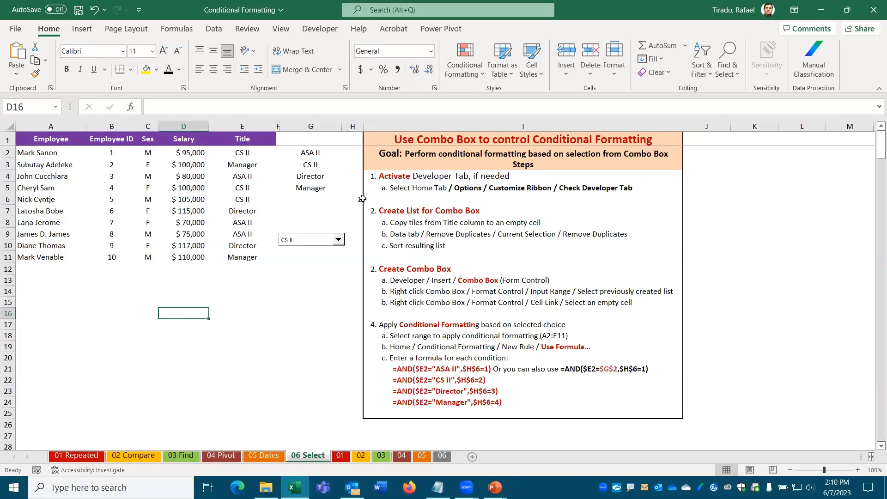
{"action": "left_click_drag", "start_coordinate": [46, 154], "coordinate": [240, 253]}
{"action": "left_click", "coordinate": [338, 239]}
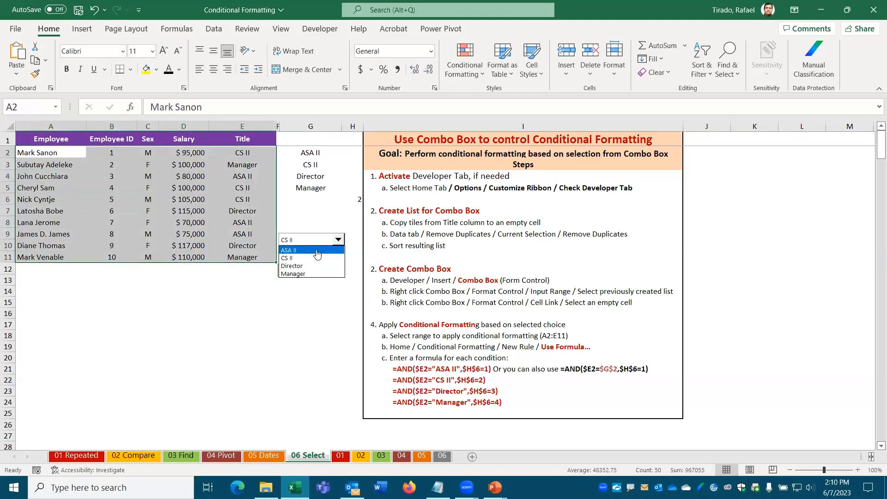
{"action": "left_click", "coordinate": [296, 248]}
{"action": "left_click_drag", "start_coordinate": [43, 152], "coordinate": [241, 259]}
{"action": "left_click", "coordinate": [301, 300]}
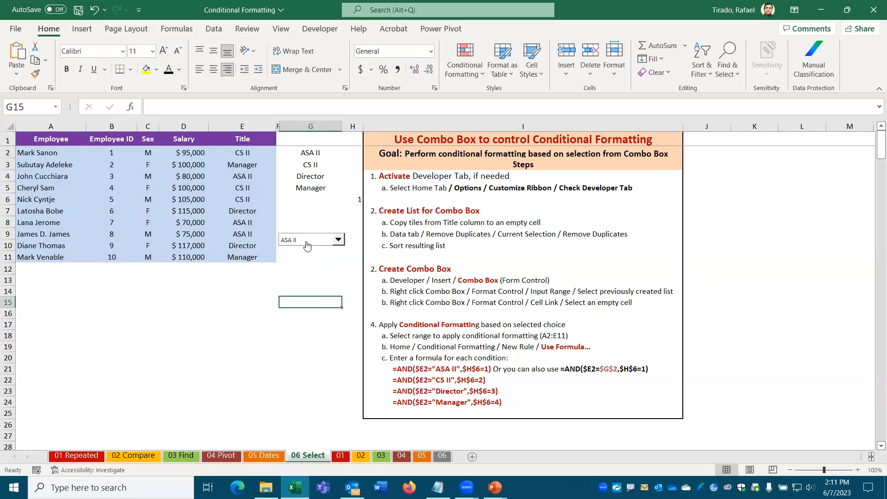
{"action": "left_click", "coordinate": [357, 200]}
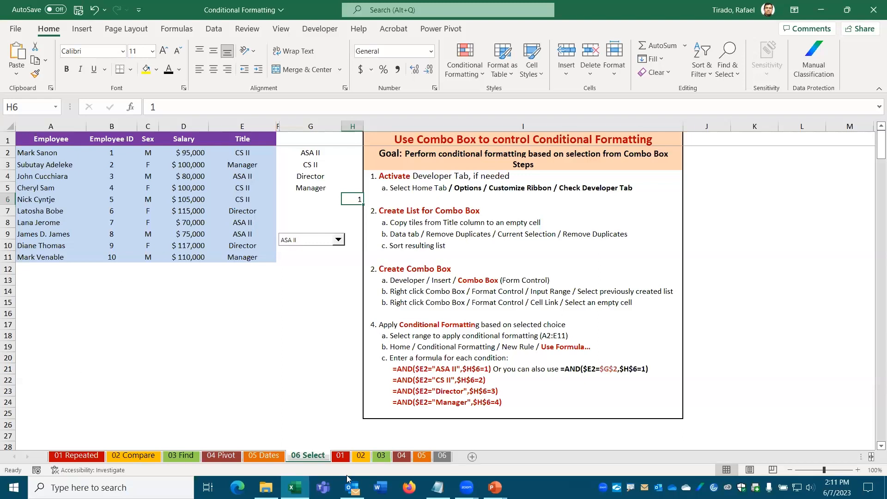
Step: Return to the PowerPoint slide show and advance to slide 8, Upcoming Classes
{"action": "mouse_move", "coordinate": [495, 488]}
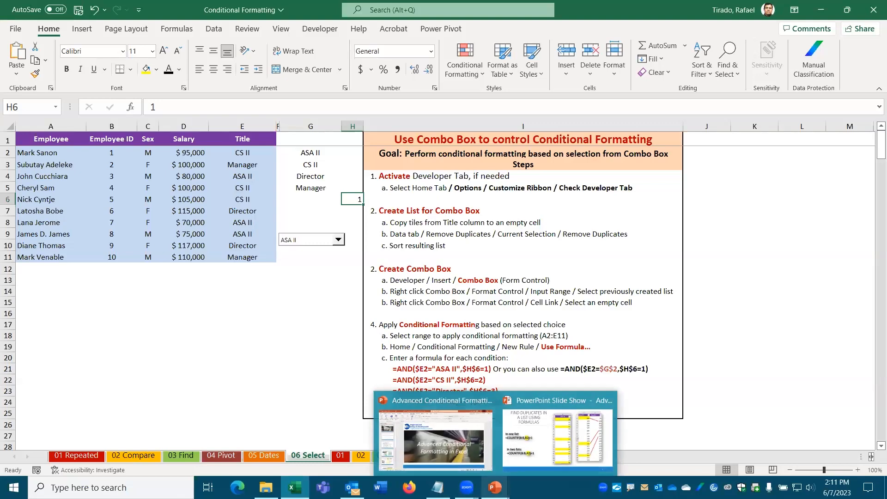
{"action": "left_click", "coordinate": [534, 451]}
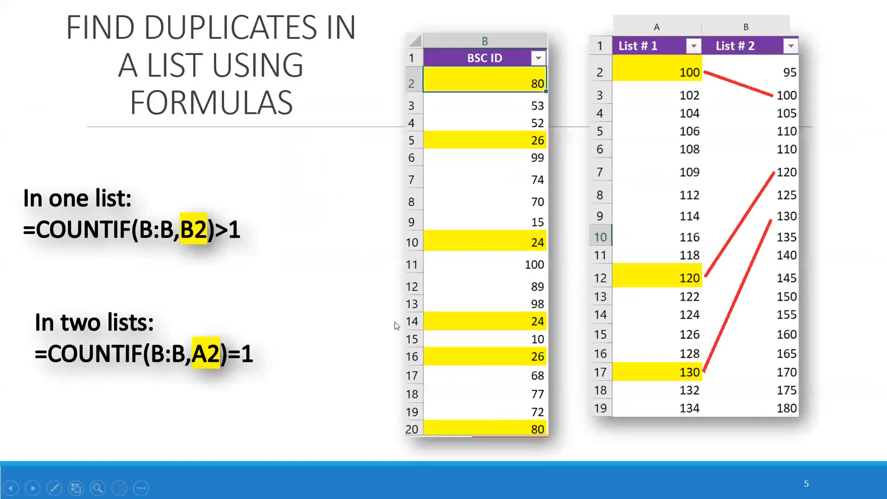
{"action": "left_click", "coordinate": [395, 325]}
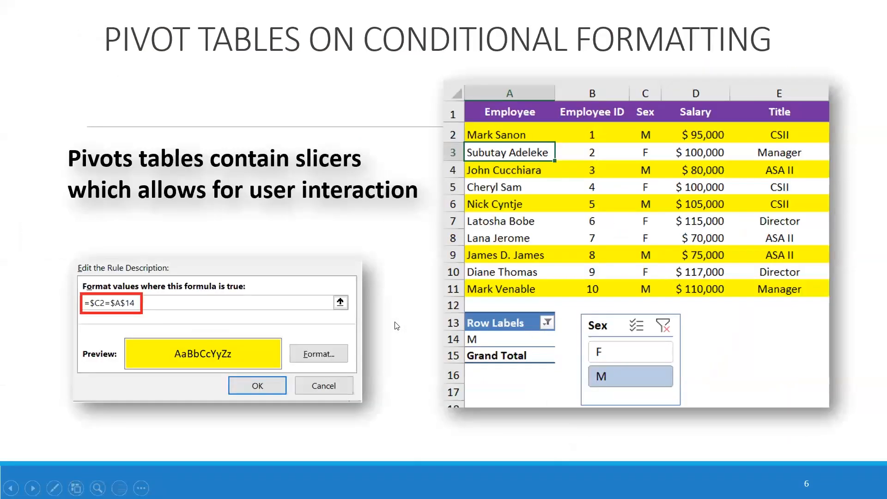
{"action": "left_click", "coordinate": [395, 325]}
{"action": "left_click", "coordinate": [396, 325]}
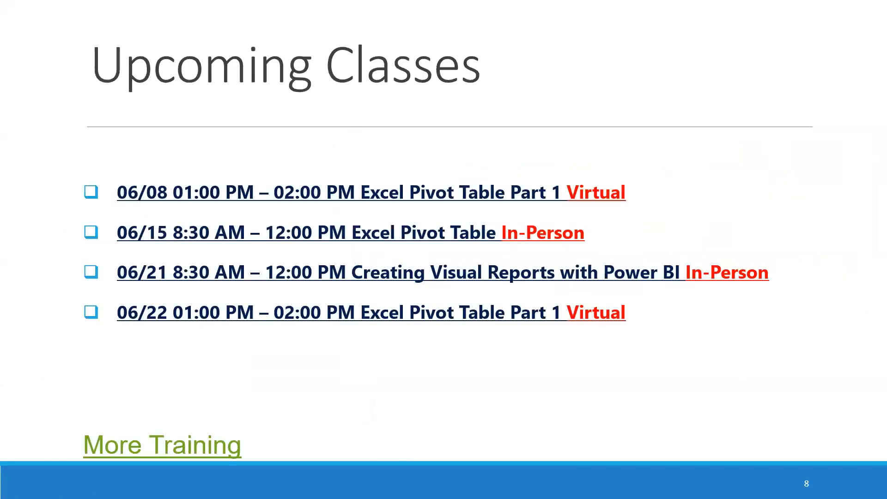